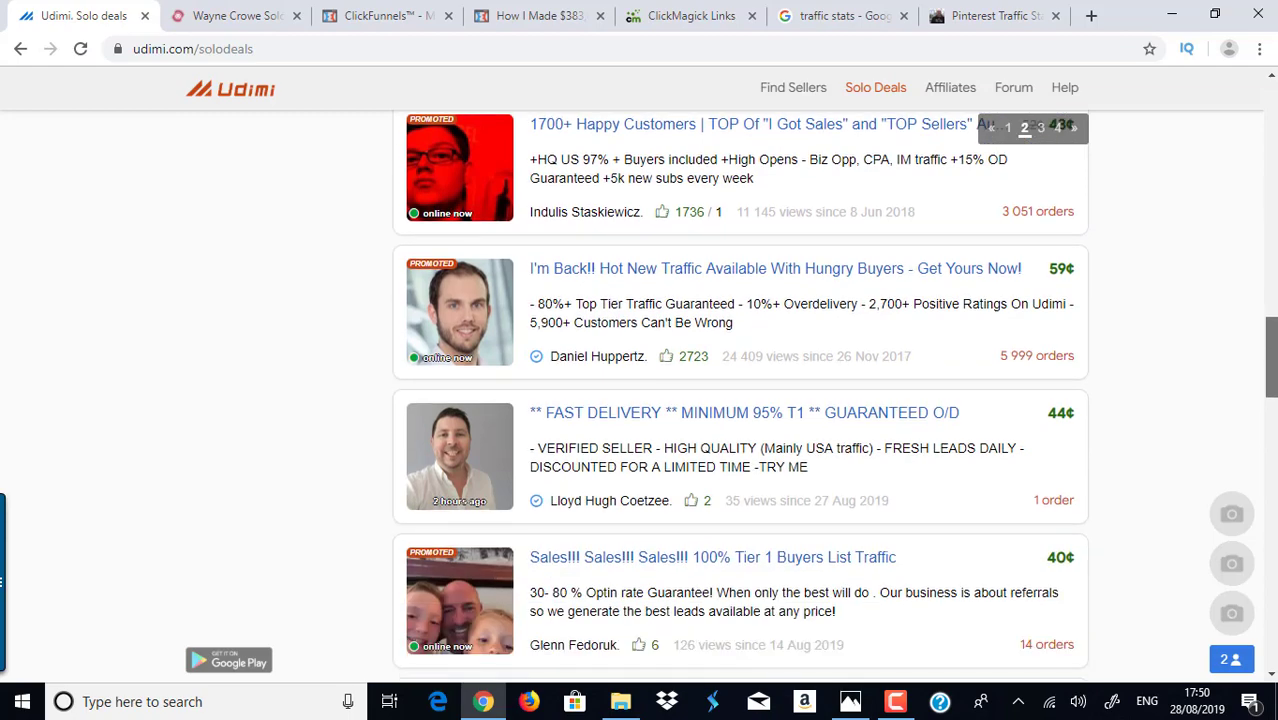
Browse the second page of solo deals and open the "PREMIUM SOLO ADS for your Biz Opp Offers! Over 301+ Testimonials!" listing
scroll(740, 396, down, 3)
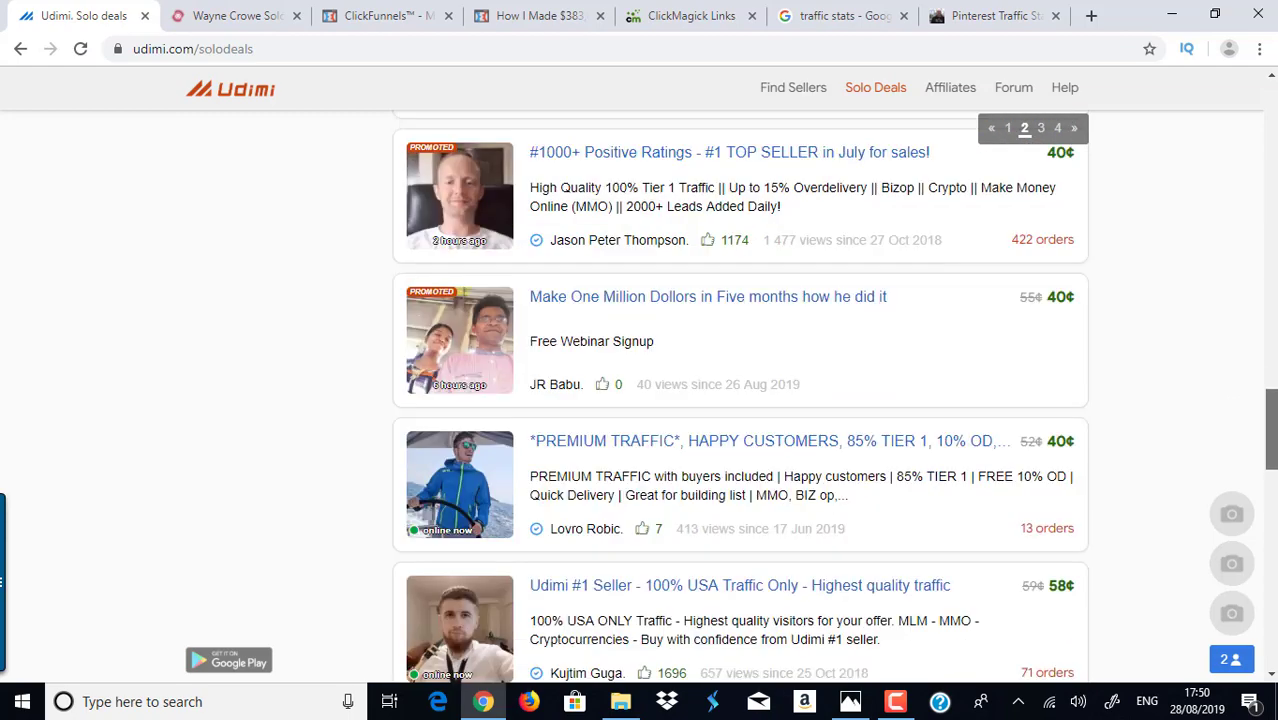
scroll(740, 396, down, 3)
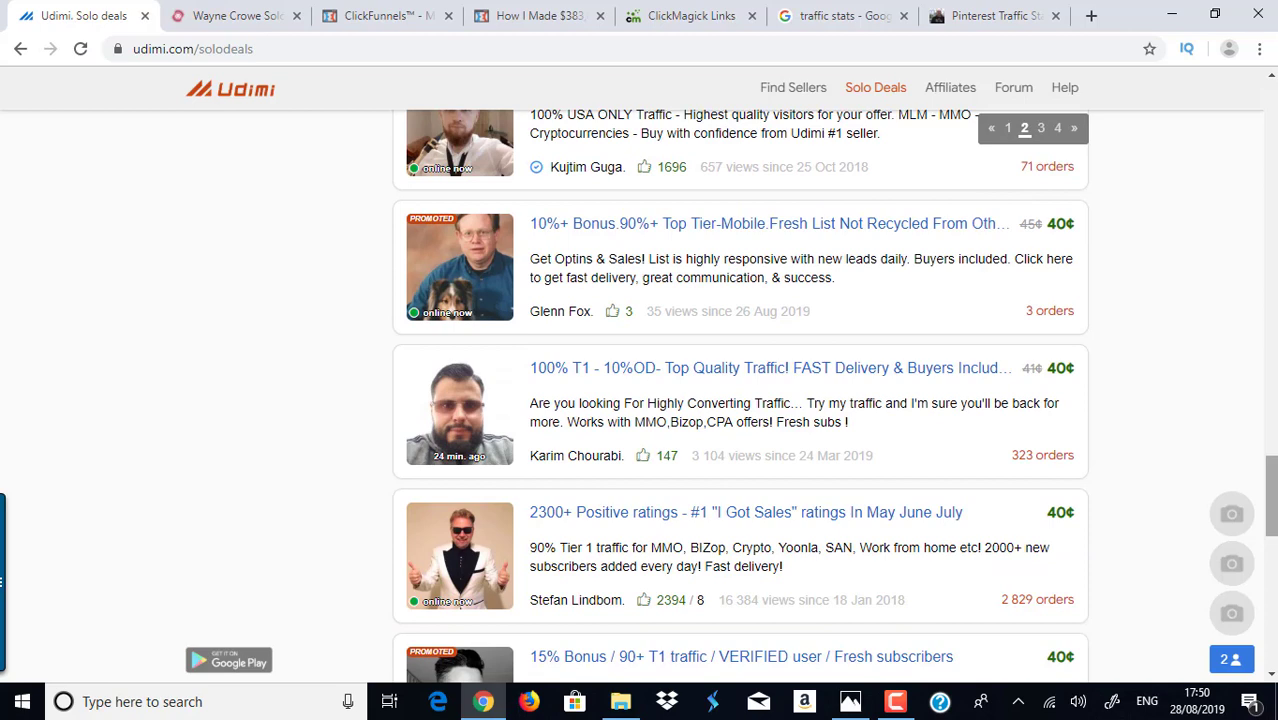
scroll(740, 396, down, 1)
scroll(740, 396, down, 3)
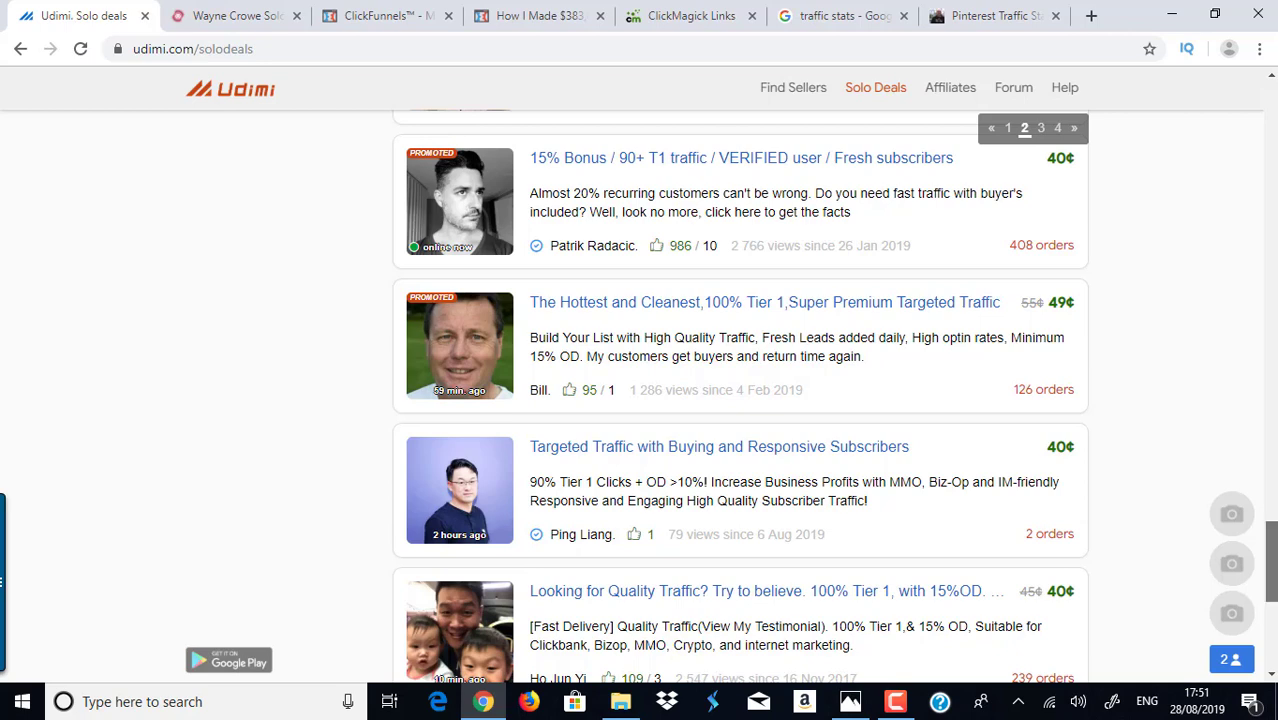
scroll(740, 396, down, 3)
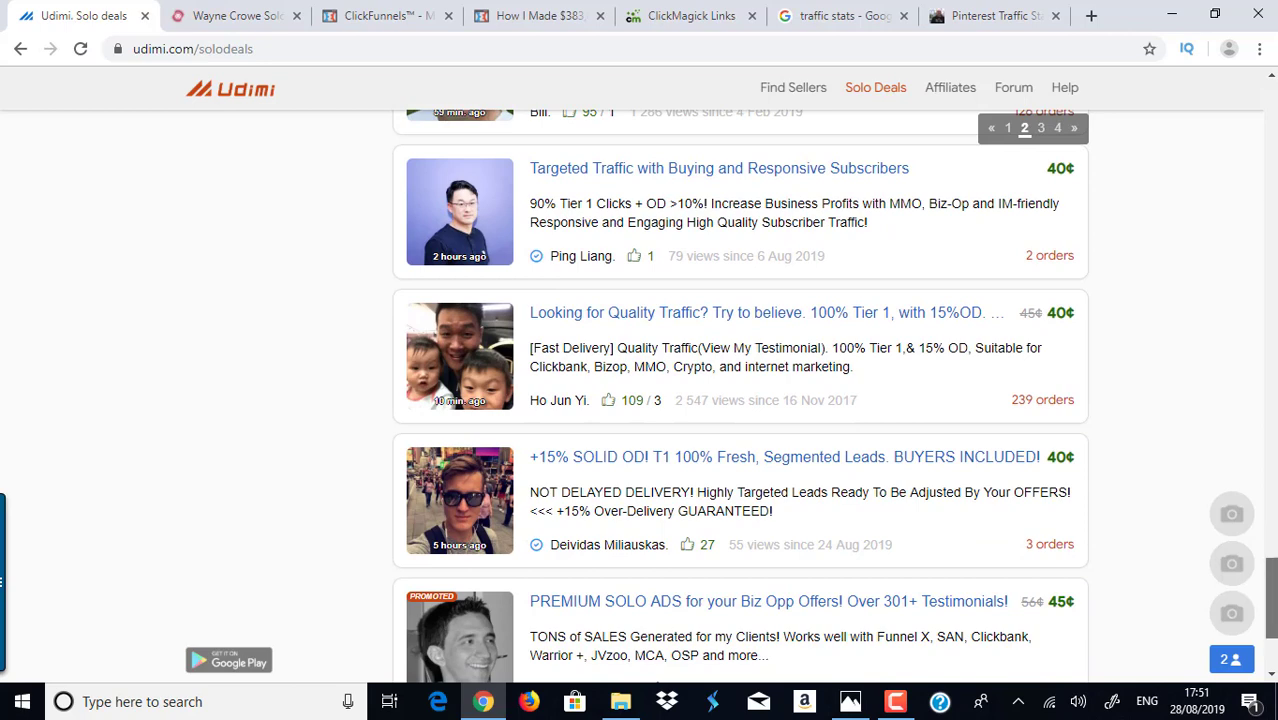
scroll(810, 420, down, 2)
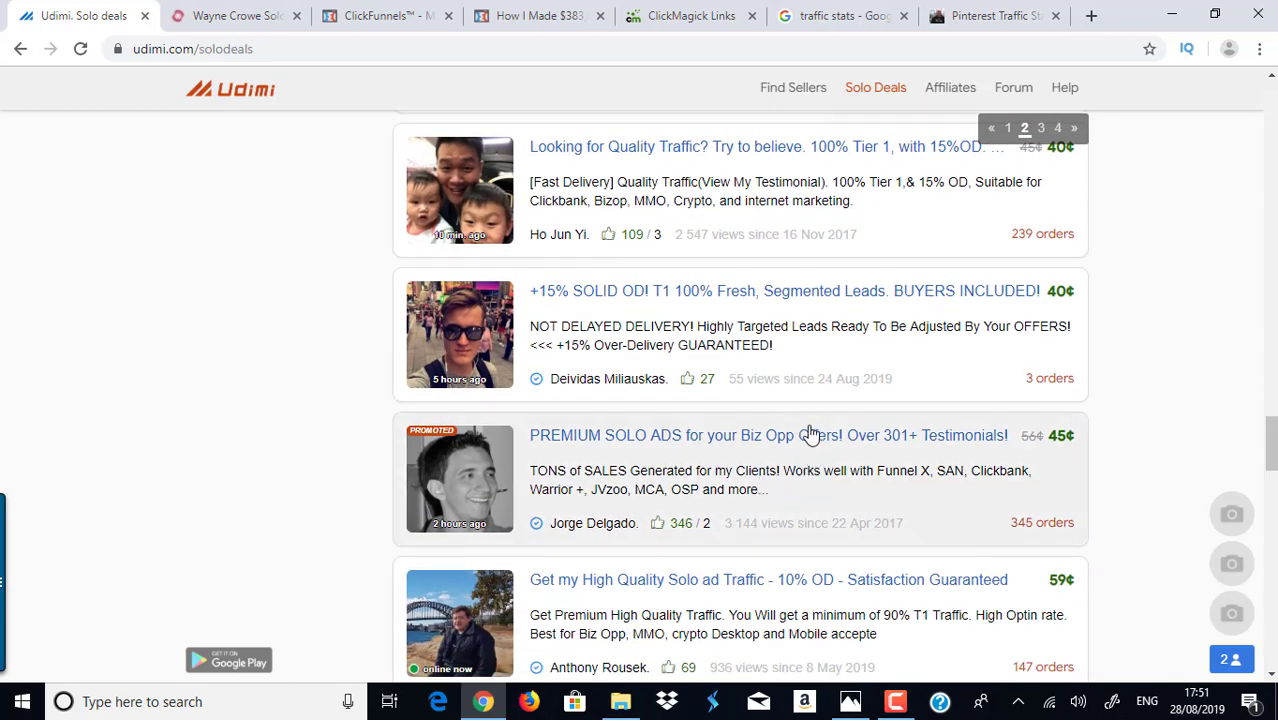
click(810, 437)
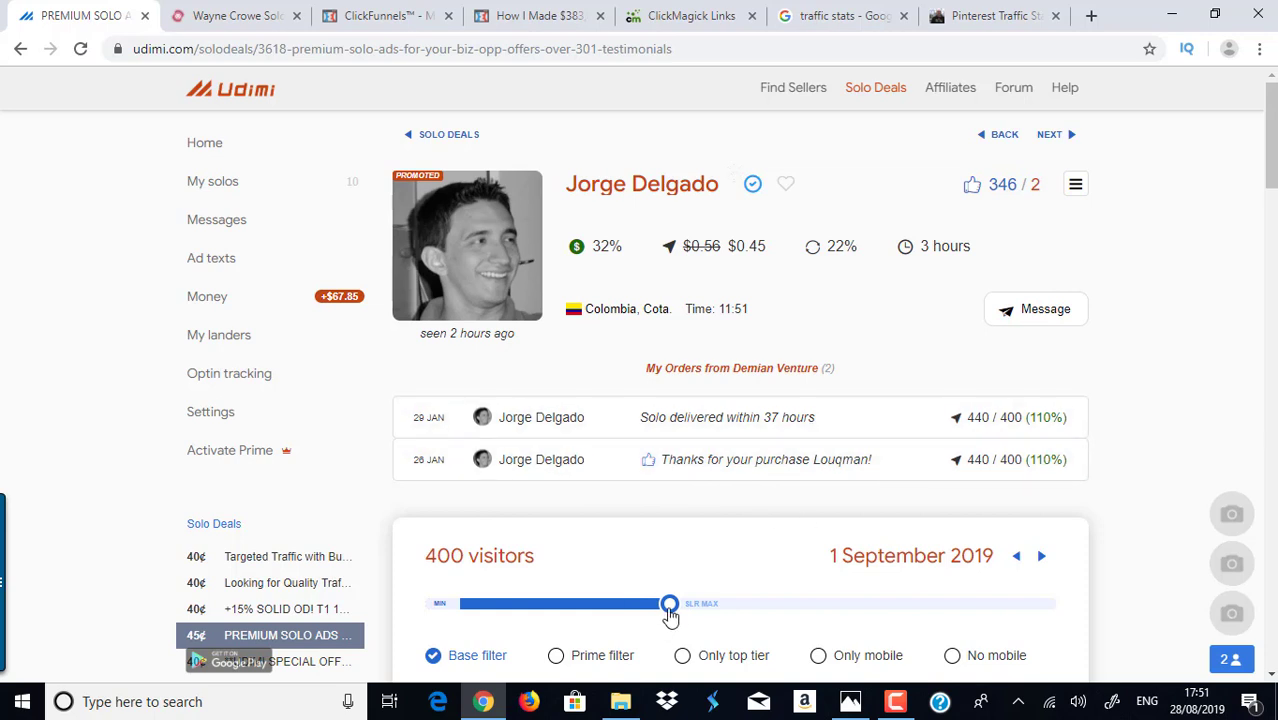
Return to the solo deals list and open the "#1000+ Positive Ratings - #1 TOP SELLER in July for sales!" listing
mouse_move(1012, 654)
click(21, 49)
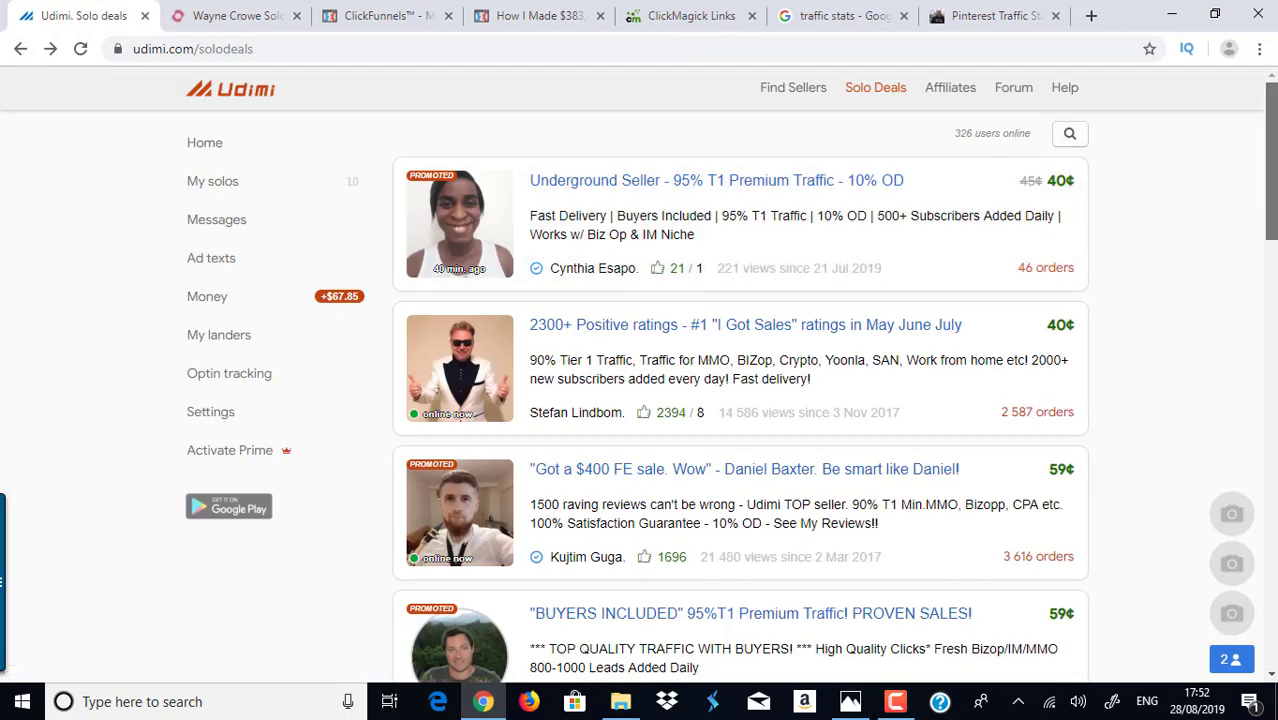
scroll(740, 400, down, 7)
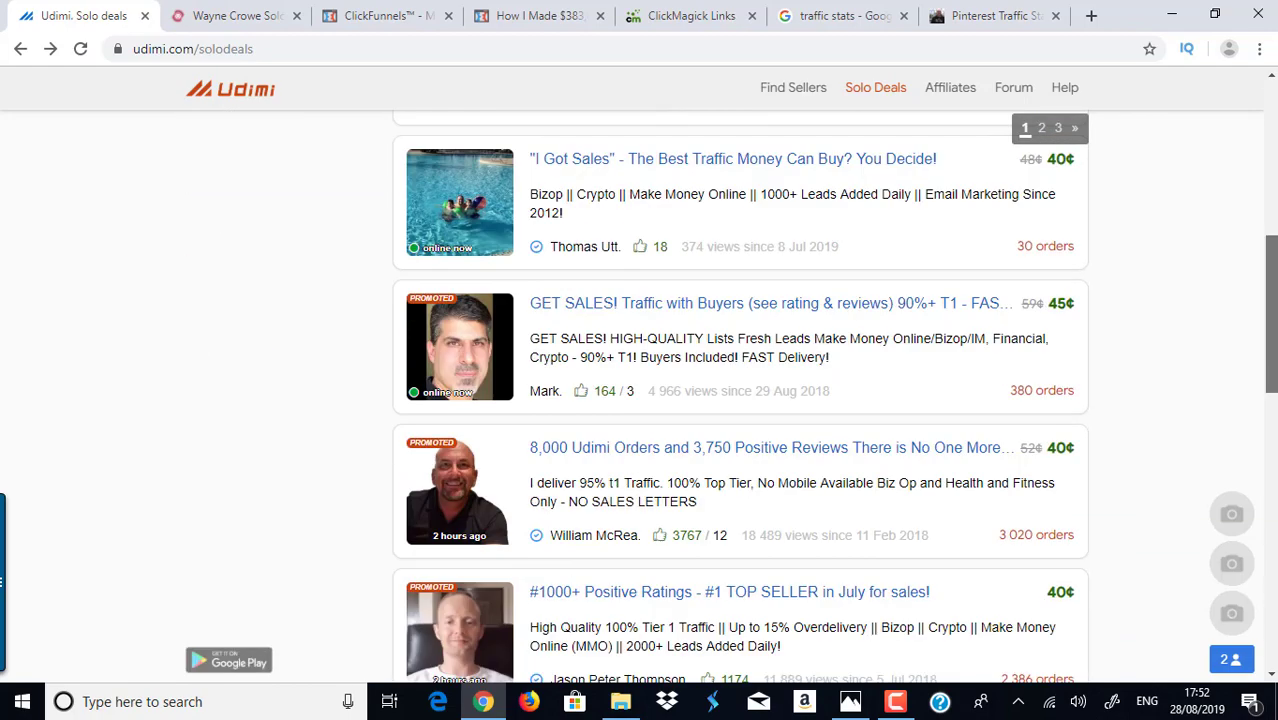
scroll(740, 400, down, 9)
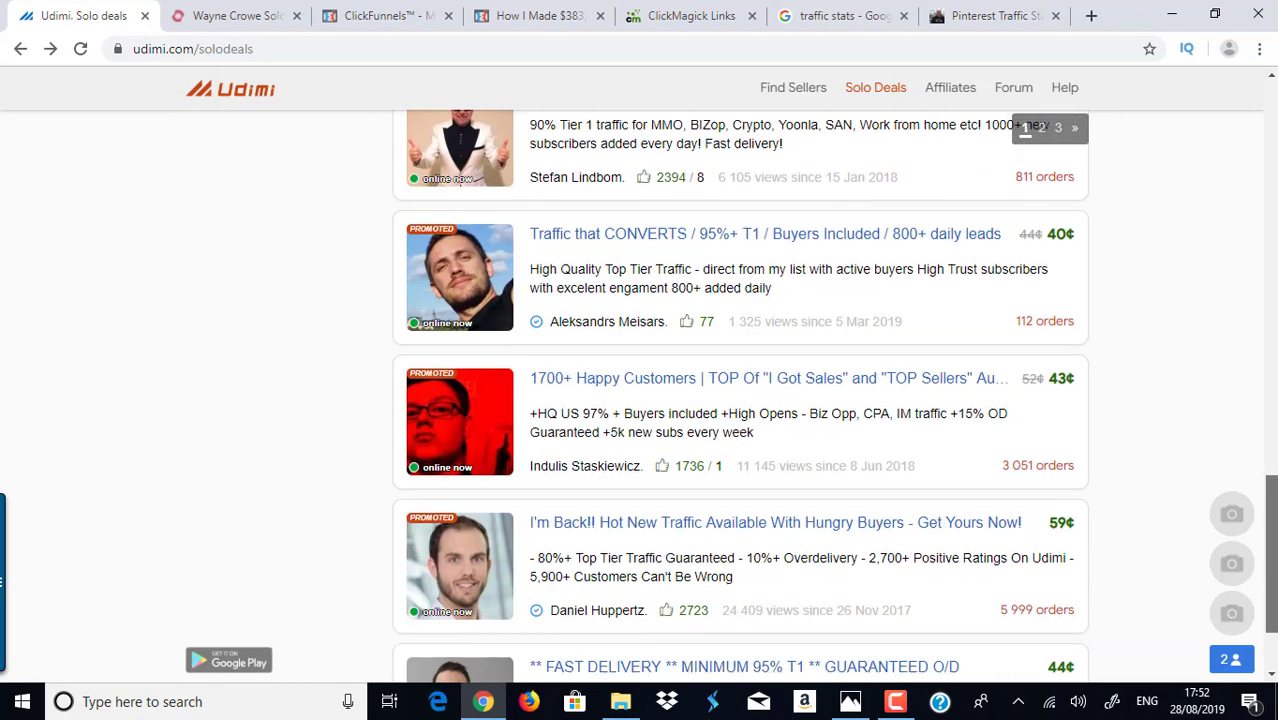
scroll(740, 400, down, 2)
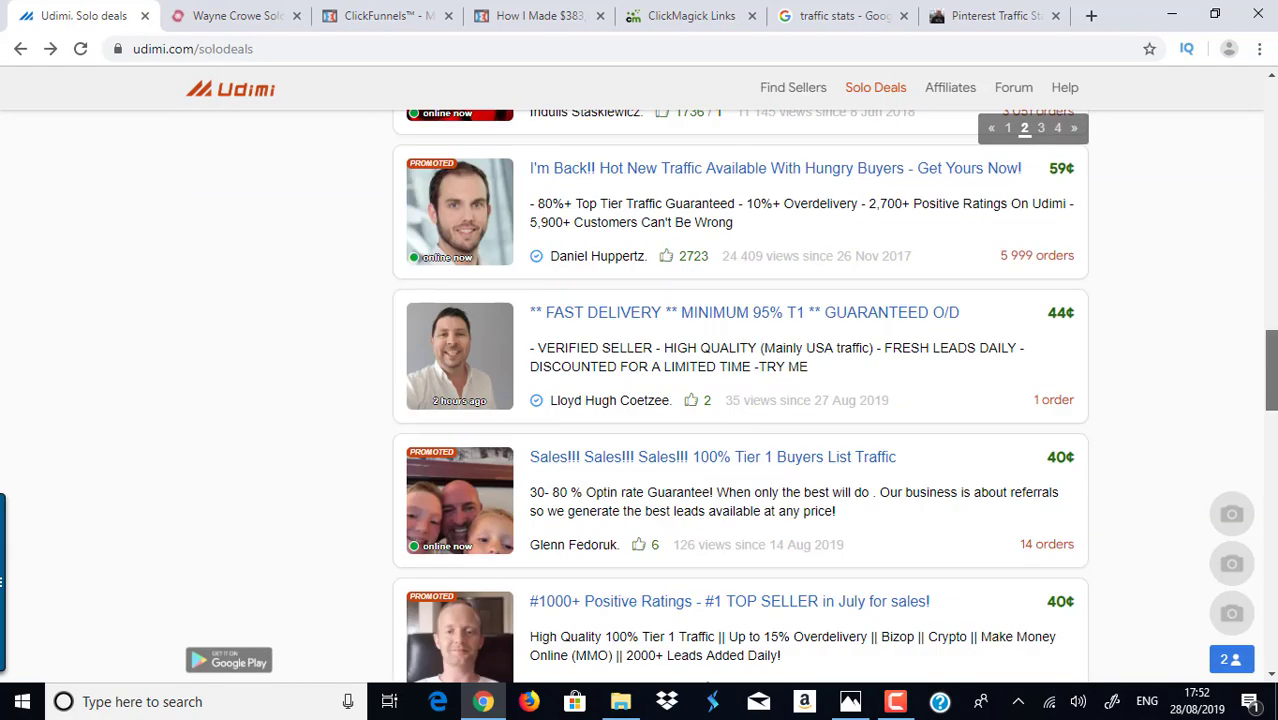
scroll(740, 400, down, 4)
scroll(740, 400, down, 3)
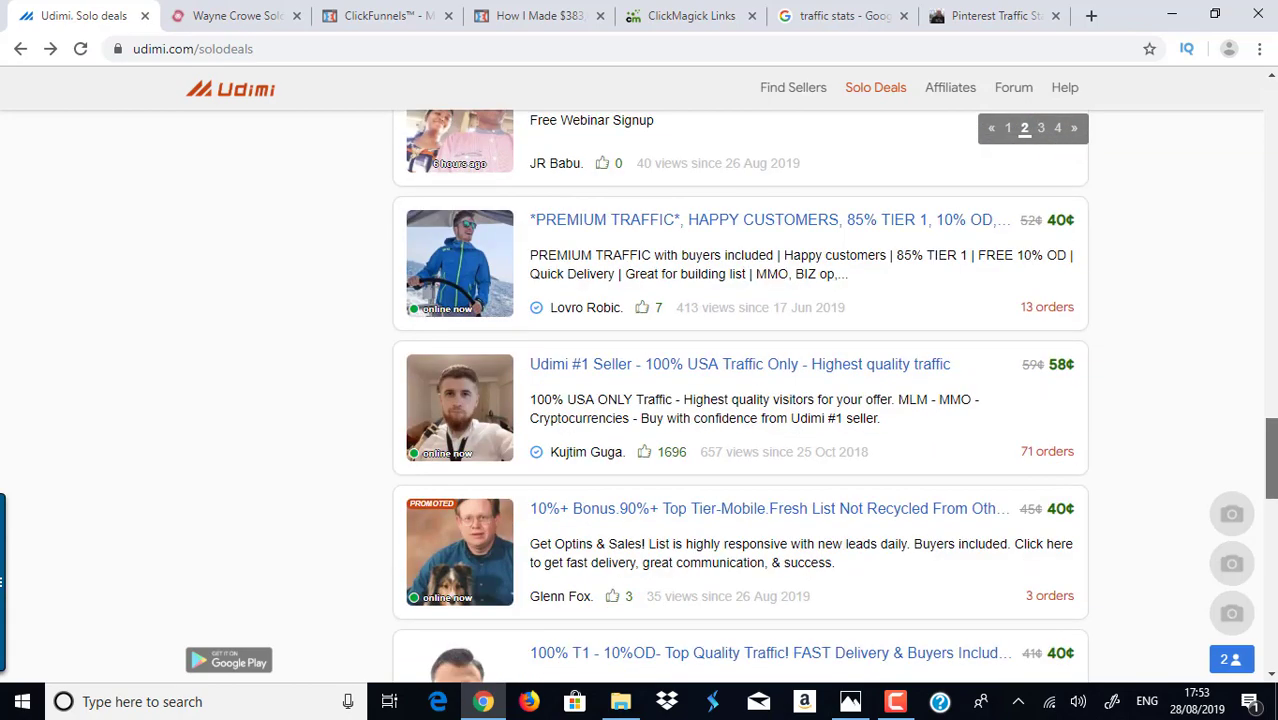
scroll(1258, 545, up, 15)
scroll(1258, 545, up, 5)
scroll(1248, 505, down, 1)
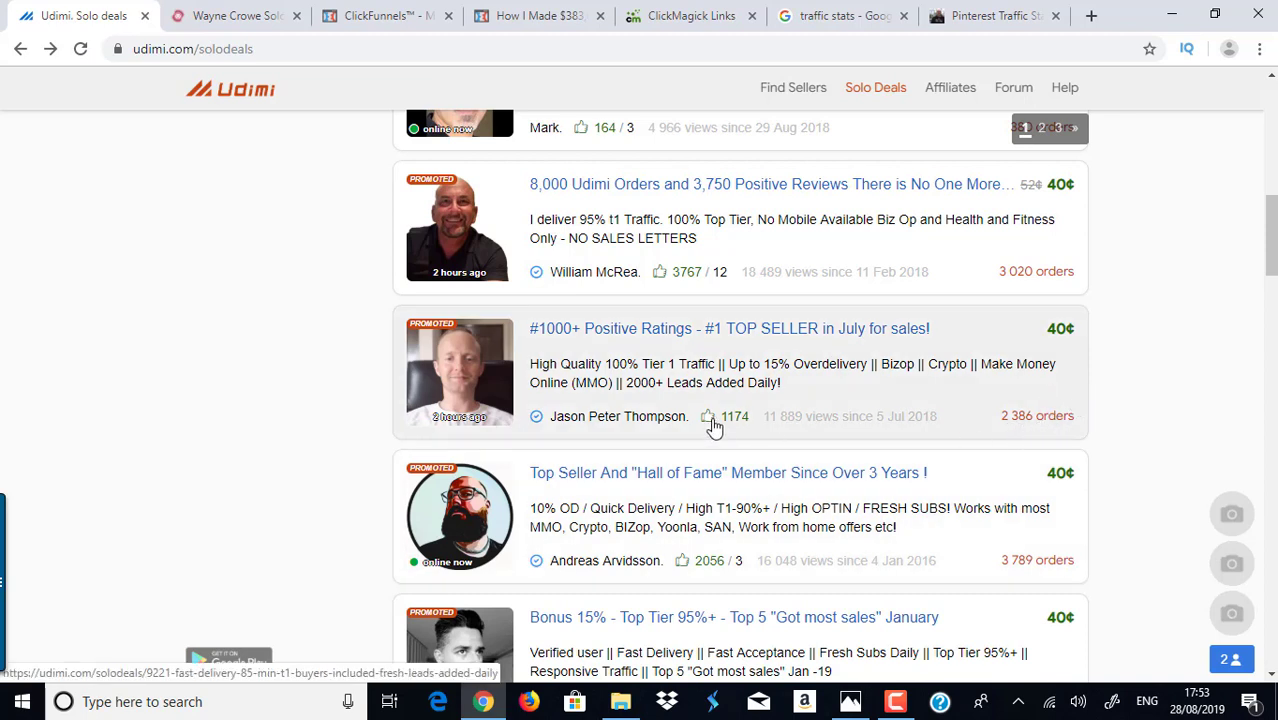
click(697, 330)
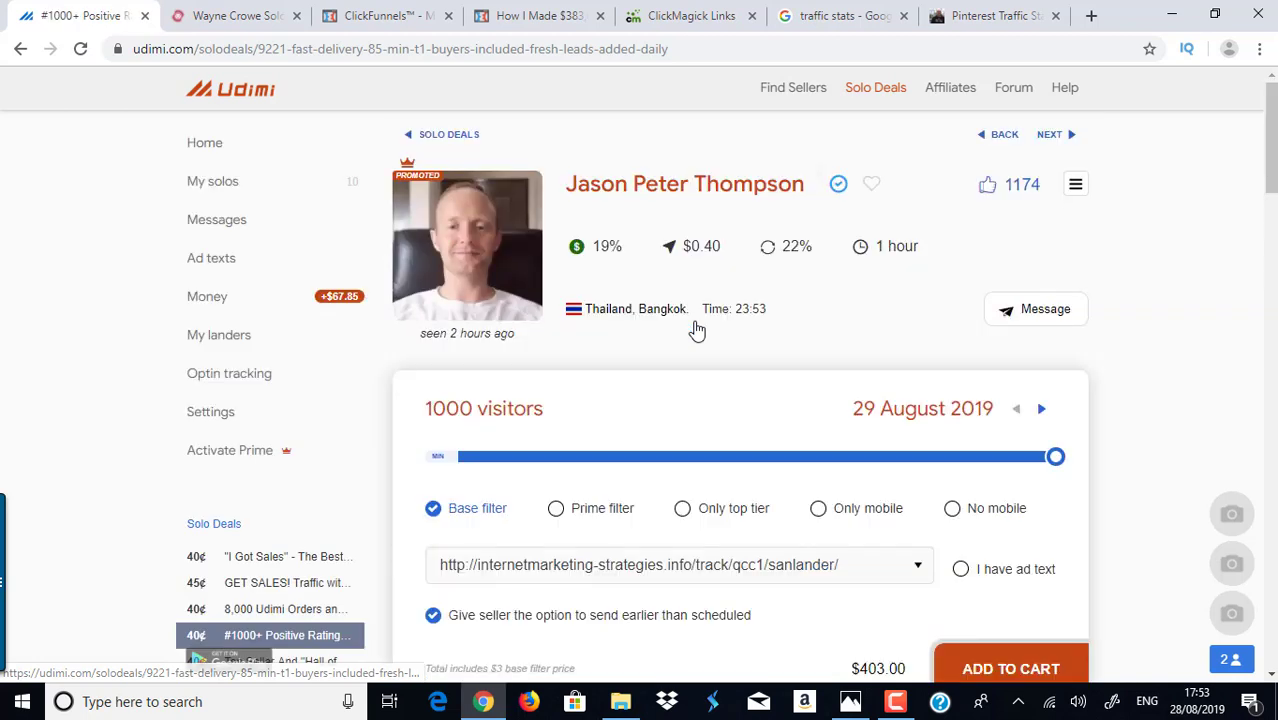
Check the explanation of the seller's sales-rating percentage on the profile
click(1073, 187)
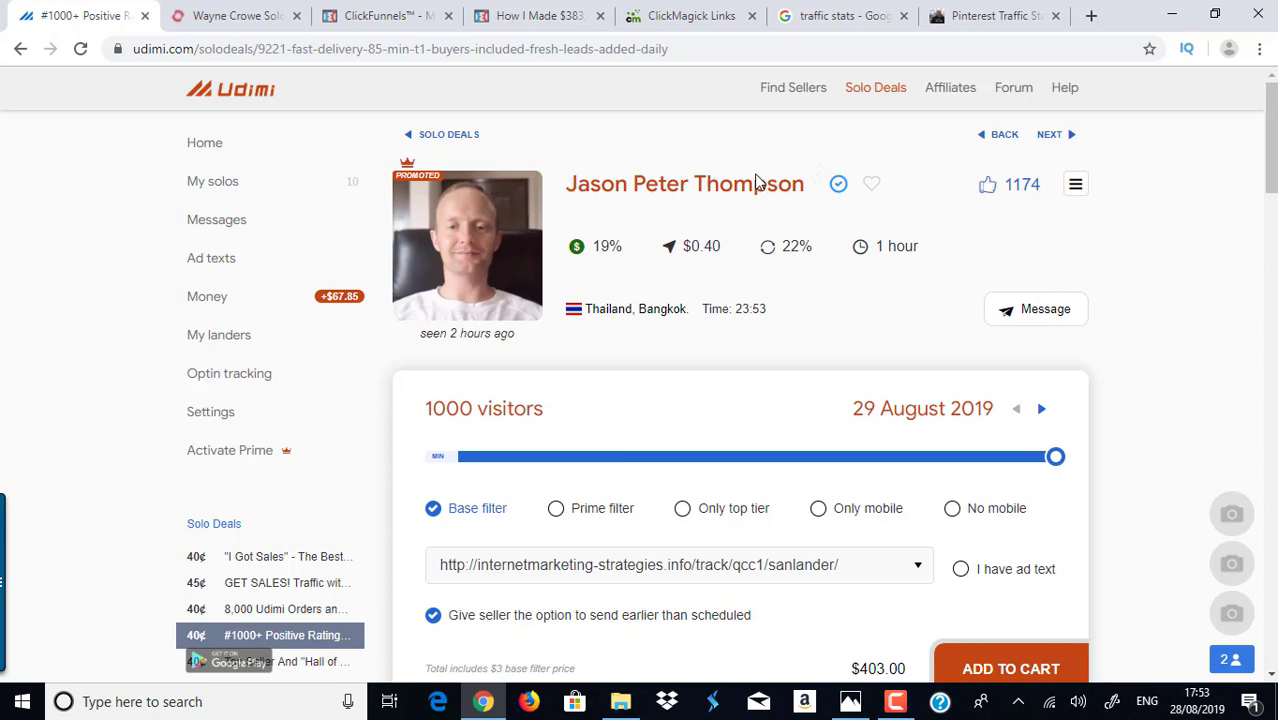
mouse_move(577, 251)
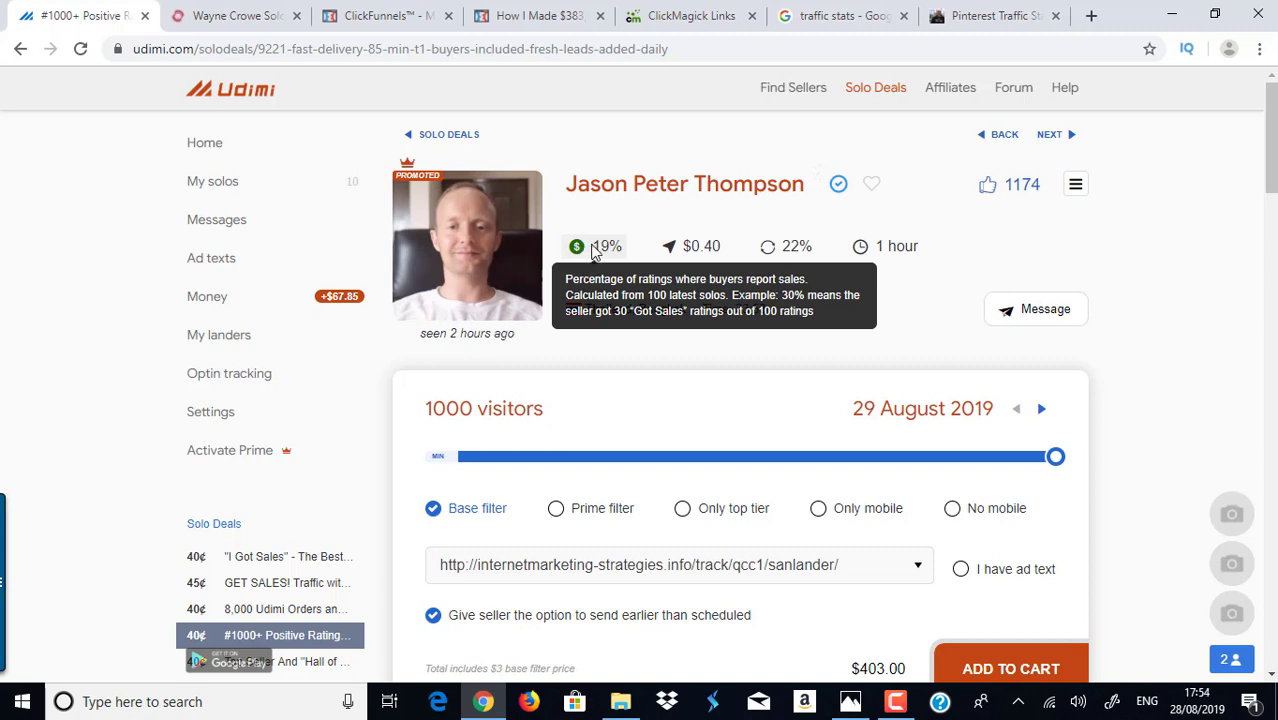
mouse_move(600, 247)
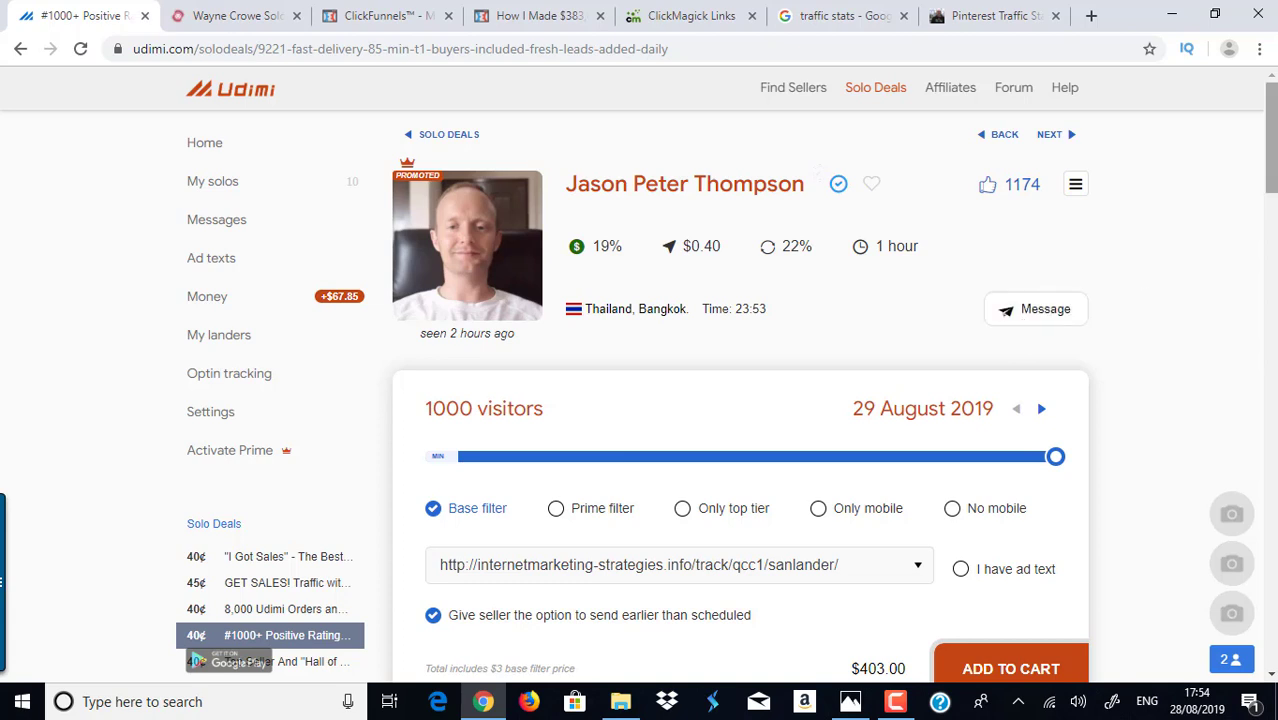
Set the solo ad order to 300 visitors
scroll(1270, 140, down, 3)
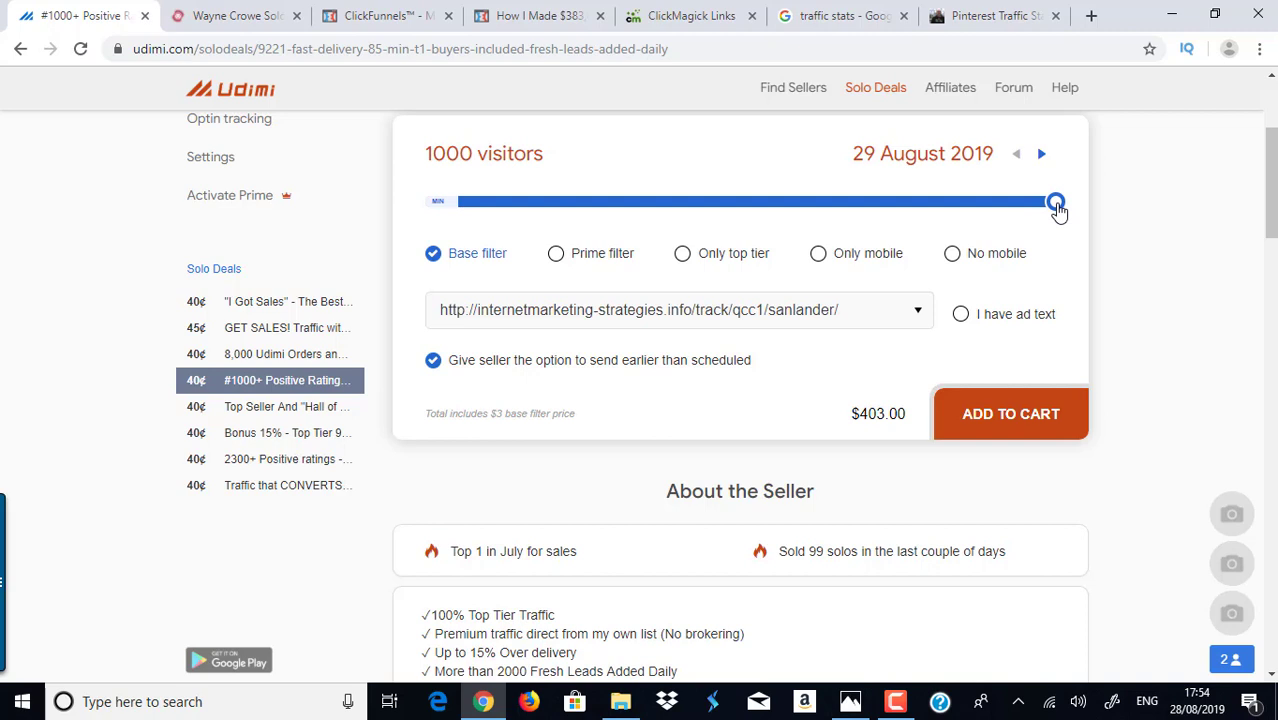
drag(1058, 207, 593, 172)
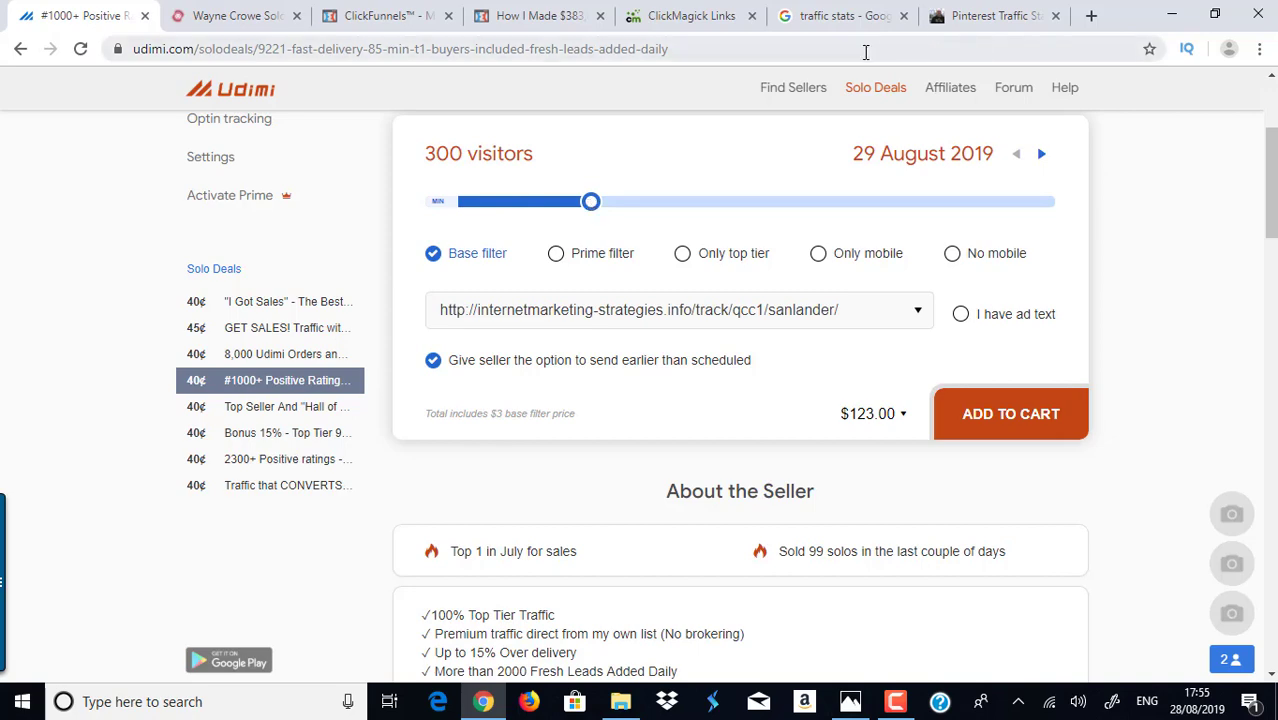
Examine the ClickFunnels opt-in page where the purchased visitors would enter their email, and return to the solo ad order
click(518, 12)
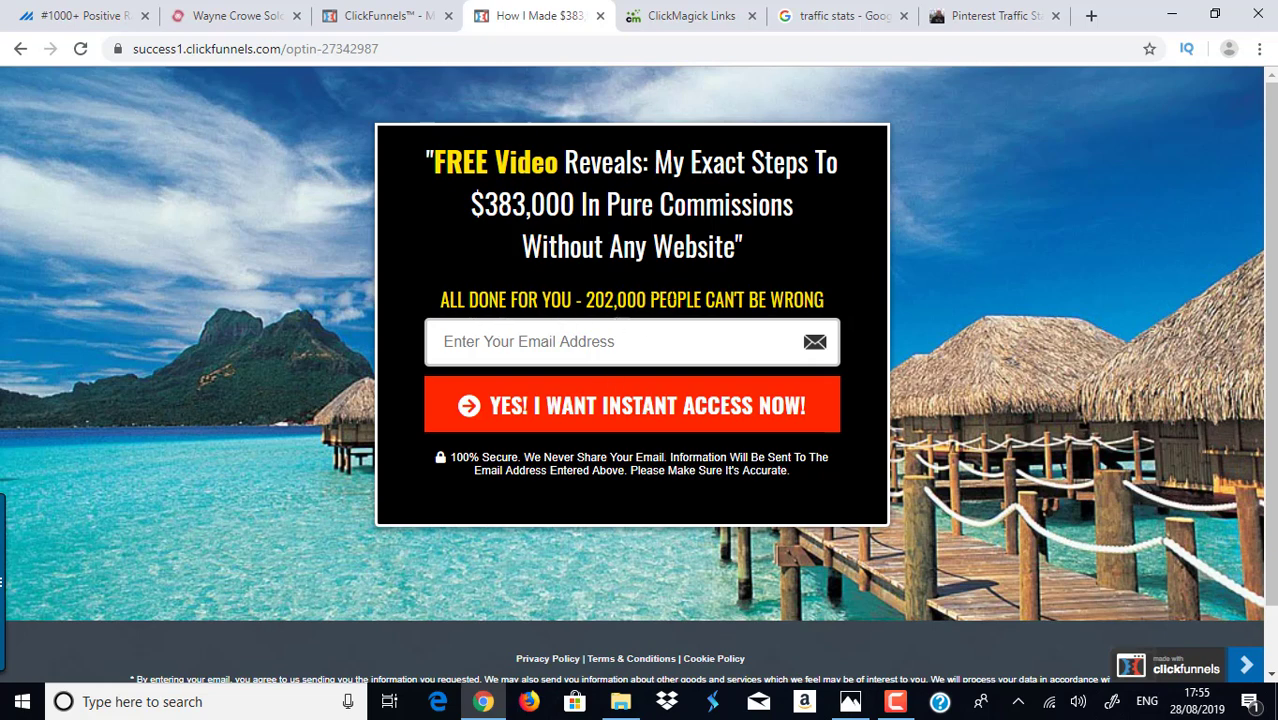
click(580, 337)
drag(1020, 204, 983, 257)
click(983, 257)
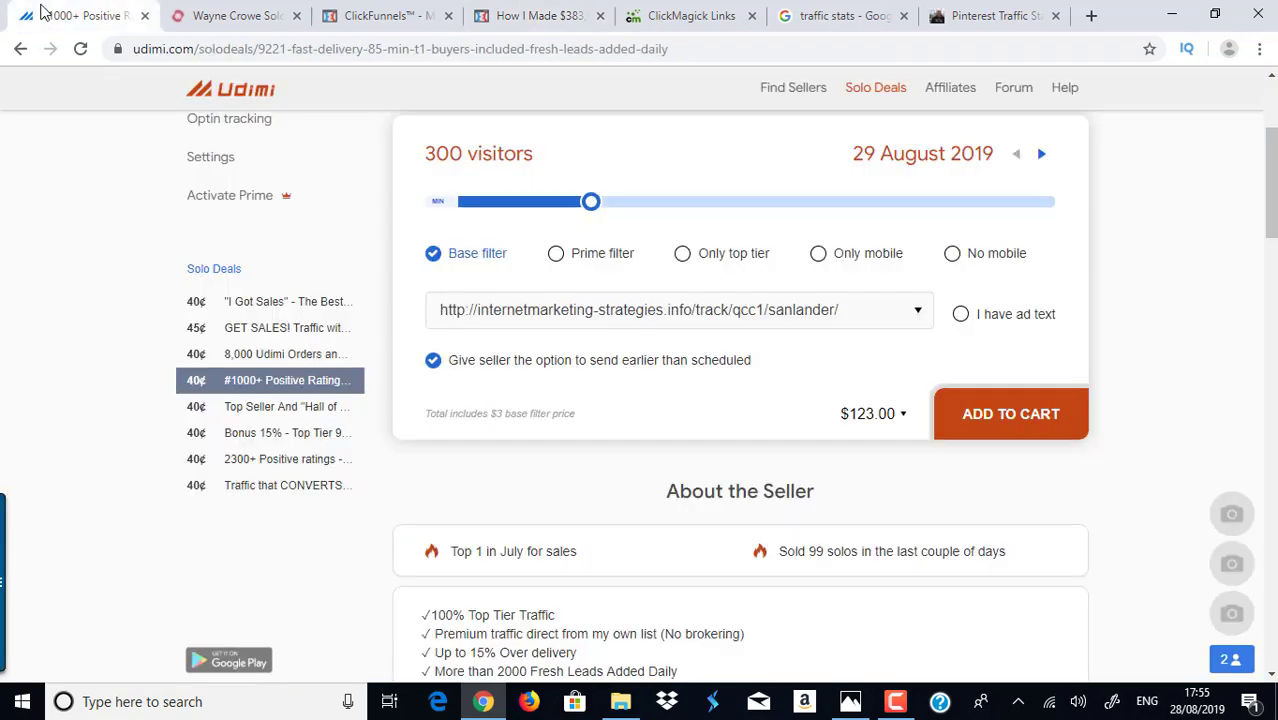
click(42, 13)
click(556, 14)
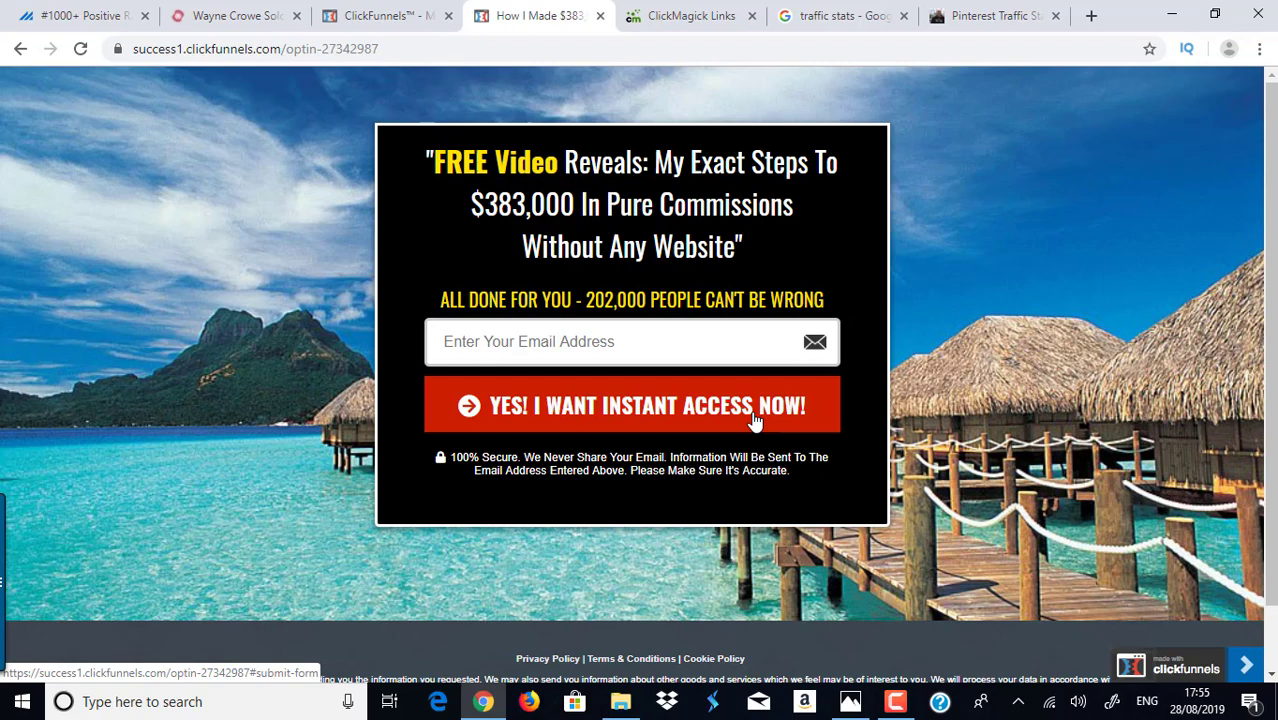
key(ctrl+1)
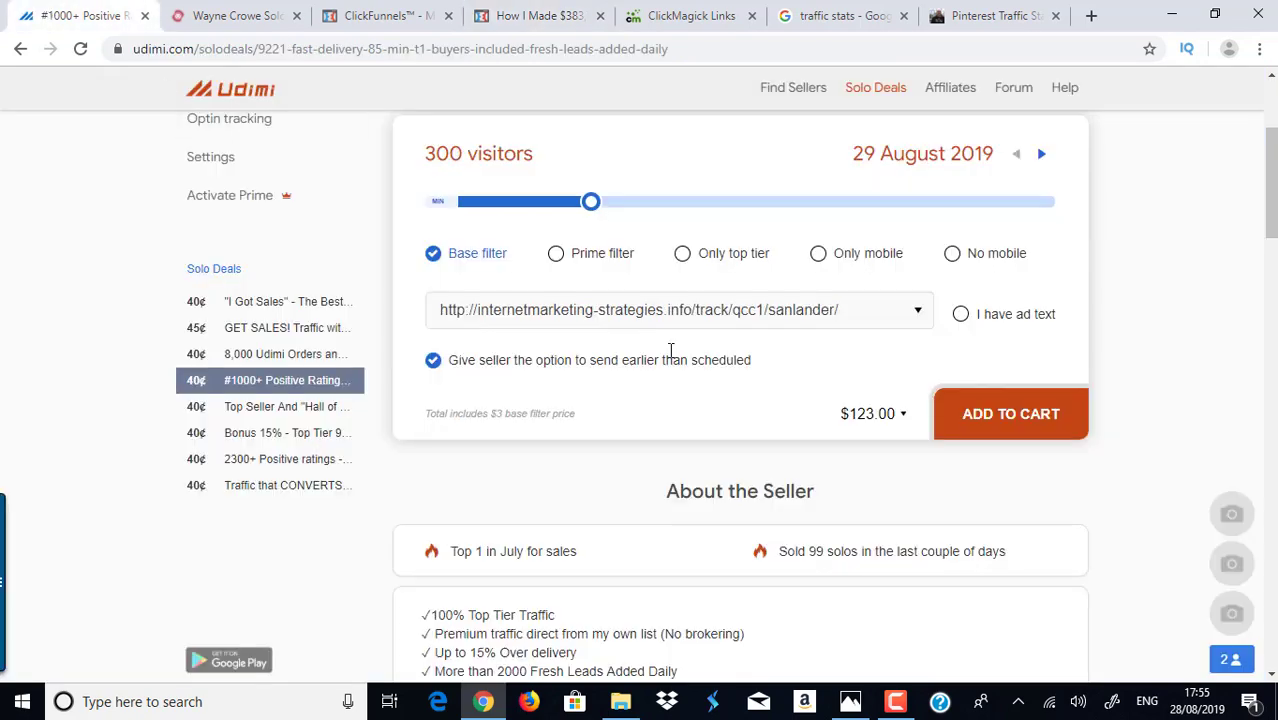
Try the order at 125 visitors, compare it with the opt-in page, and set the order back to 300 visitors
drag(592, 202, 471, 207)
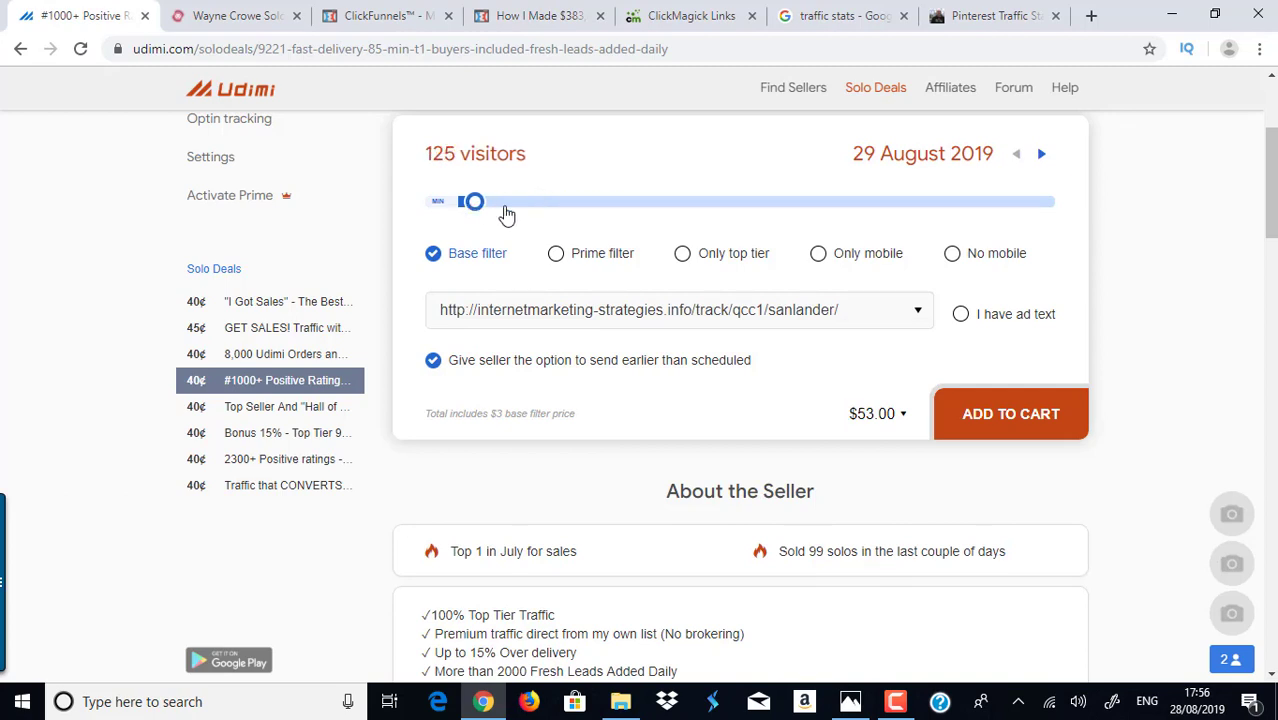
click(576, 14)
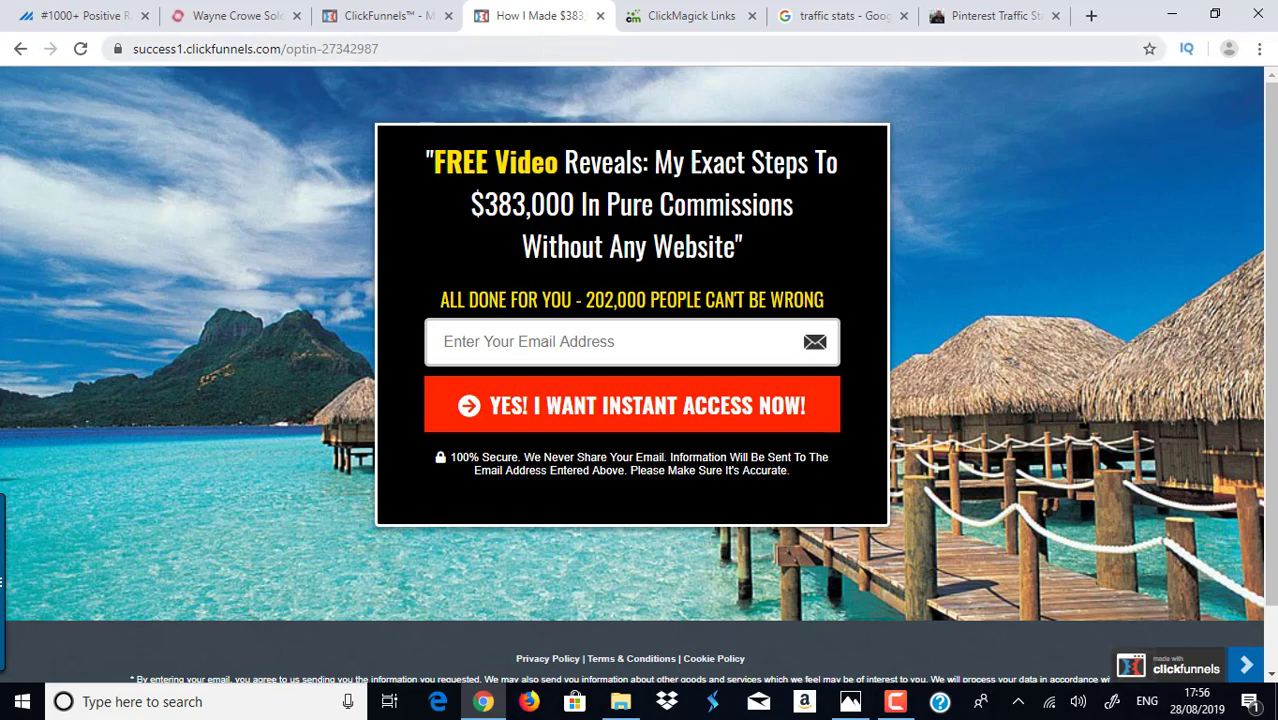
click(58, 15)
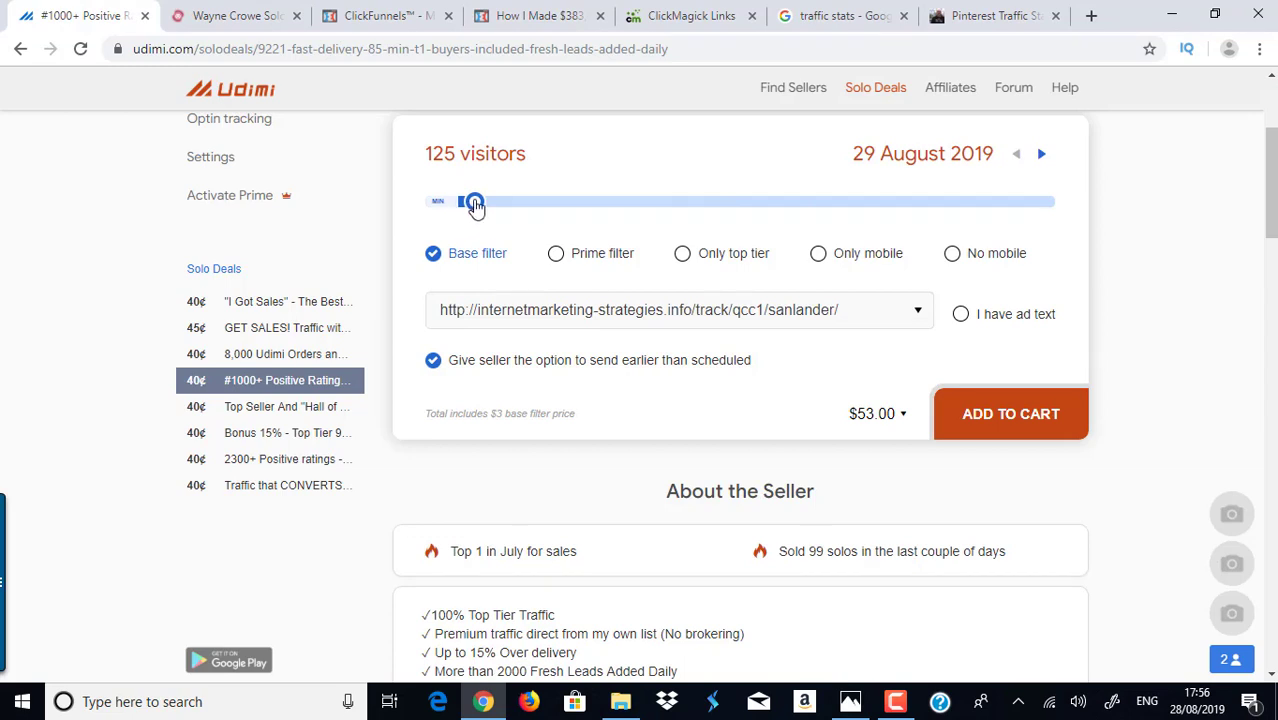
drag(475, 204, 595, 203)
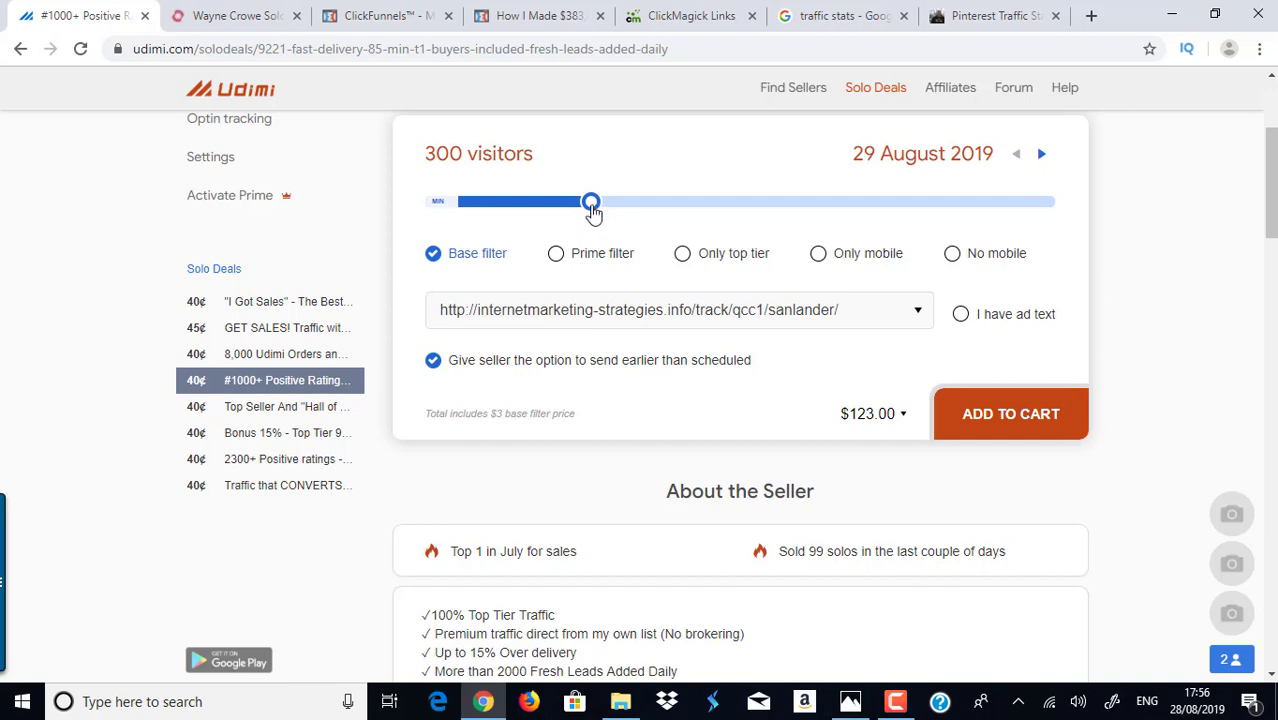
Open aweber.com in place of the Pinterest traffic stats page and log in with the prefilled credentials
click(525, 15)
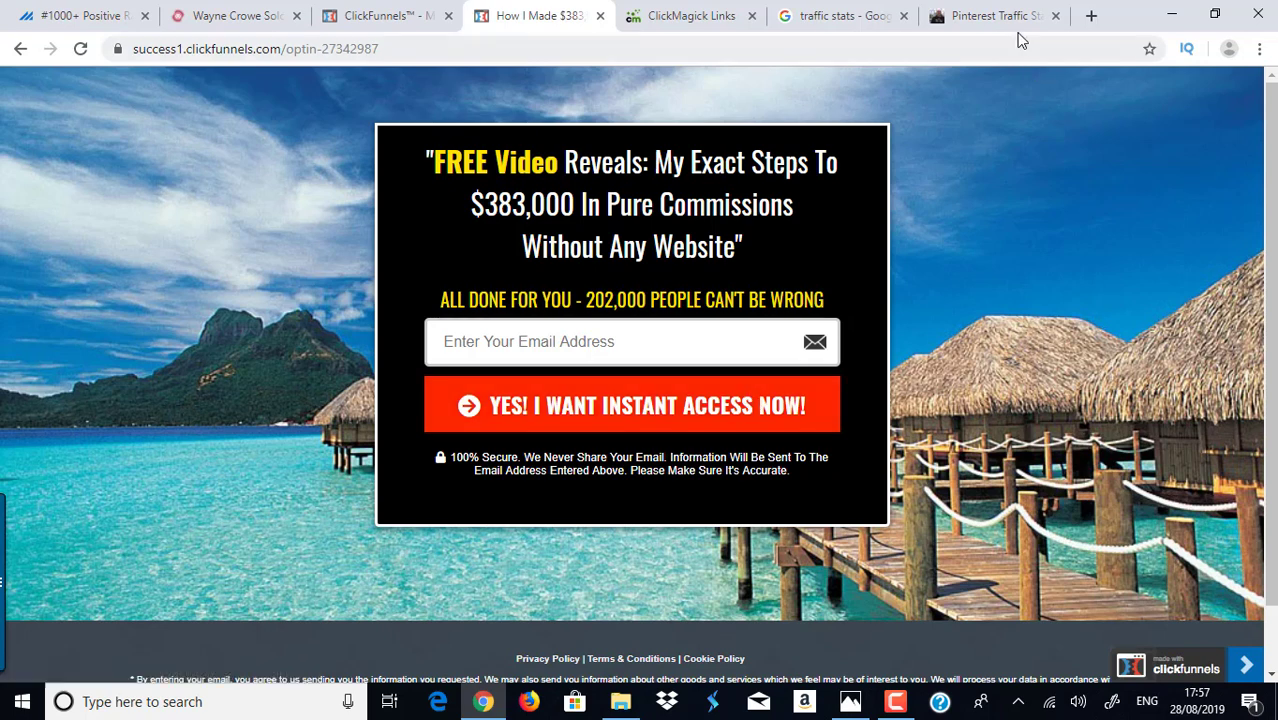
click(982, 15)
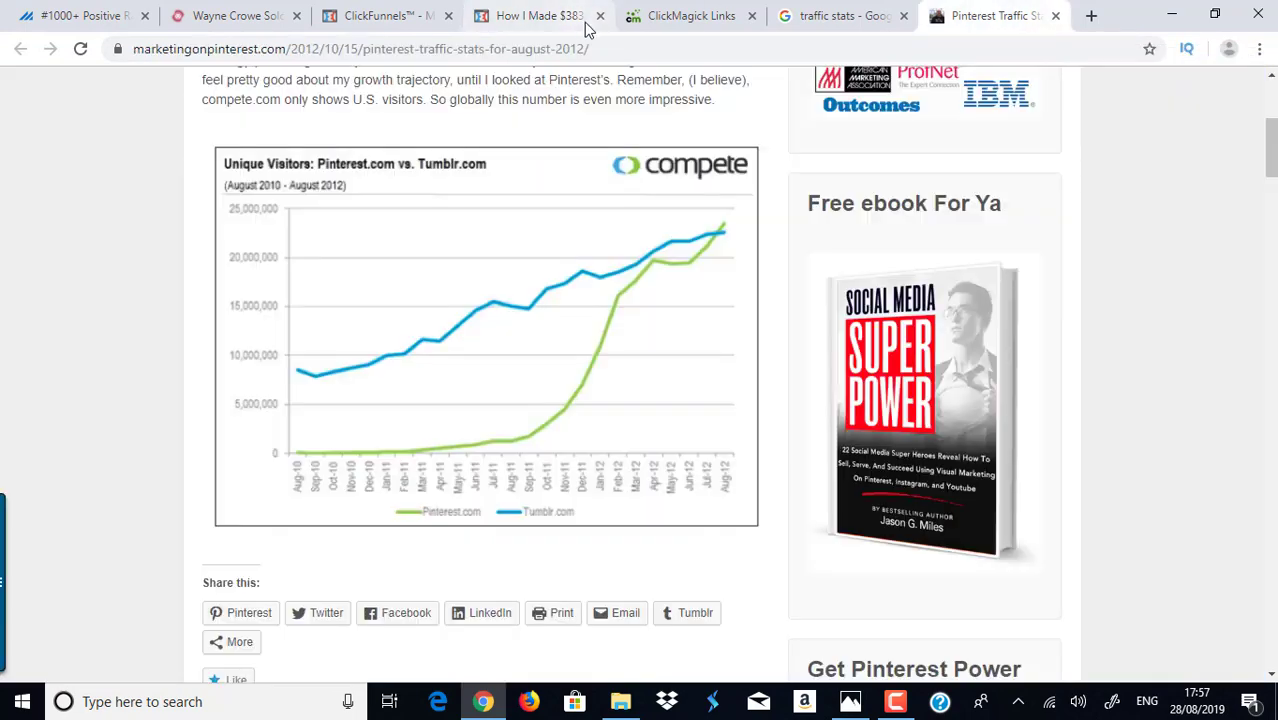
click(610, 38)
text(awe)
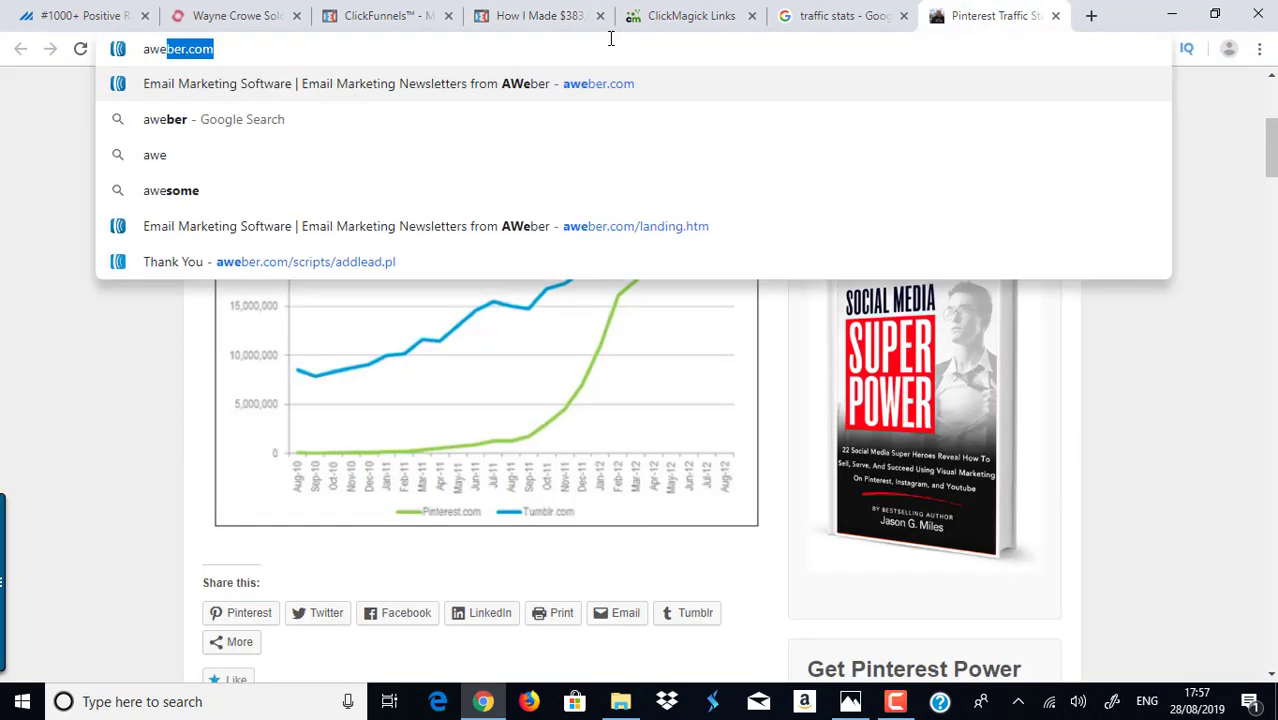
key(Return)
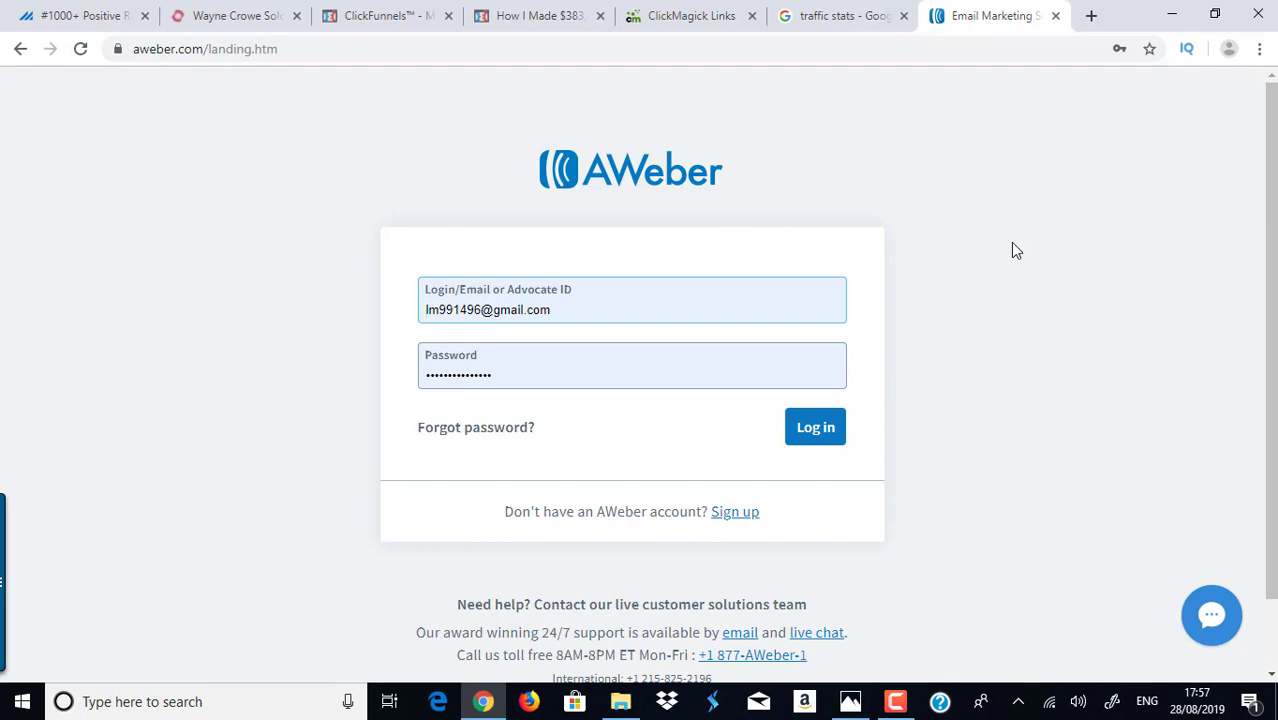
click(820, 432)
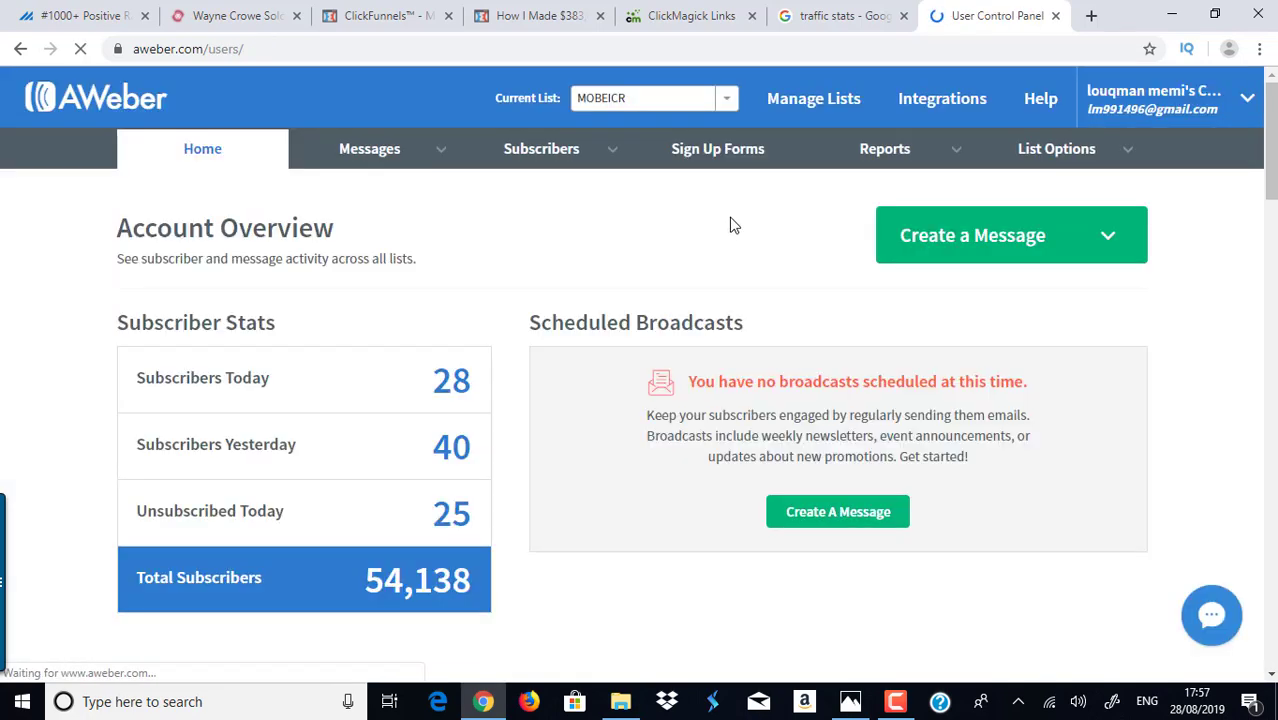
Open the current list's Follow Up Series and review its automated messages through to the last one
mouse_move(410, 158)
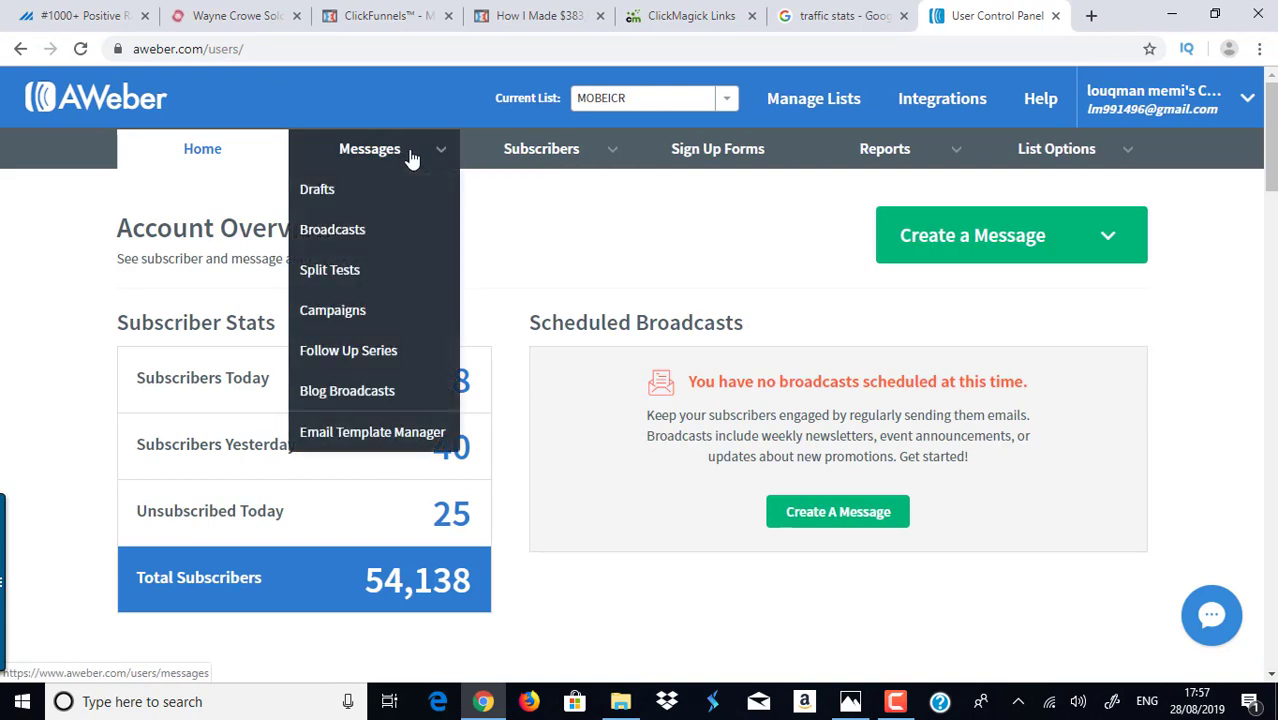
click(356, 360)
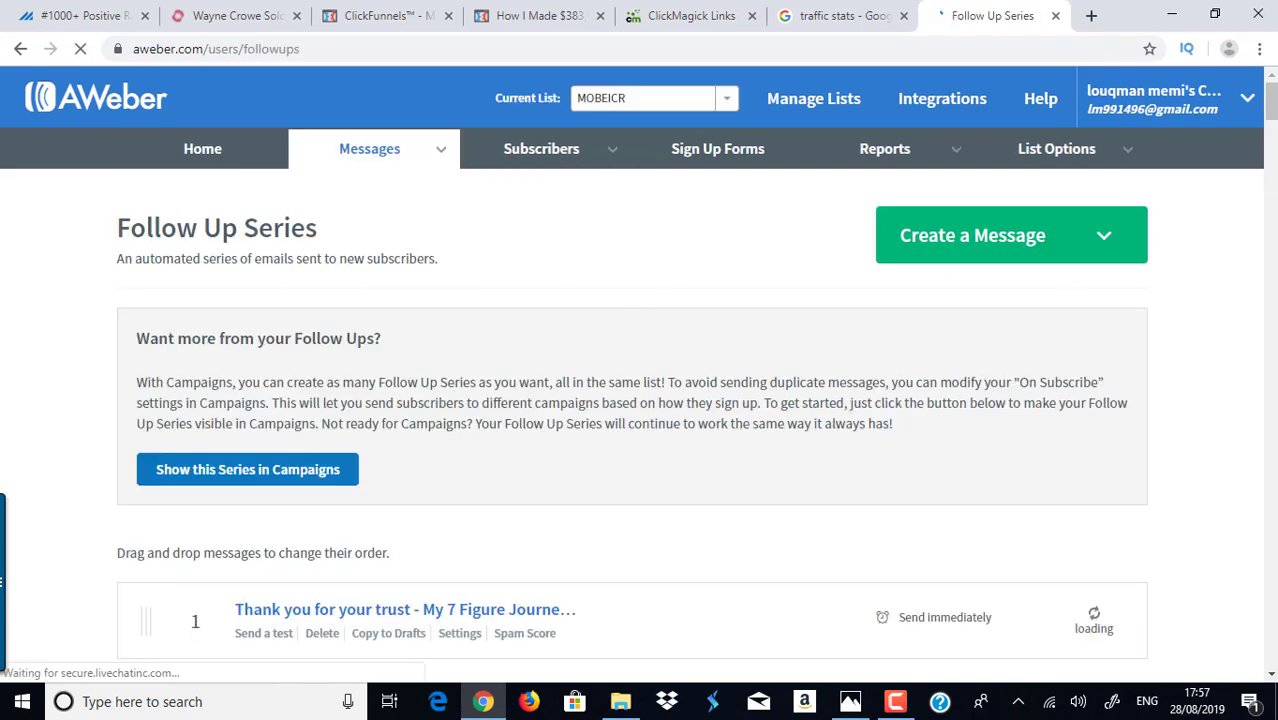
scroll(1273, 93, down, 3)
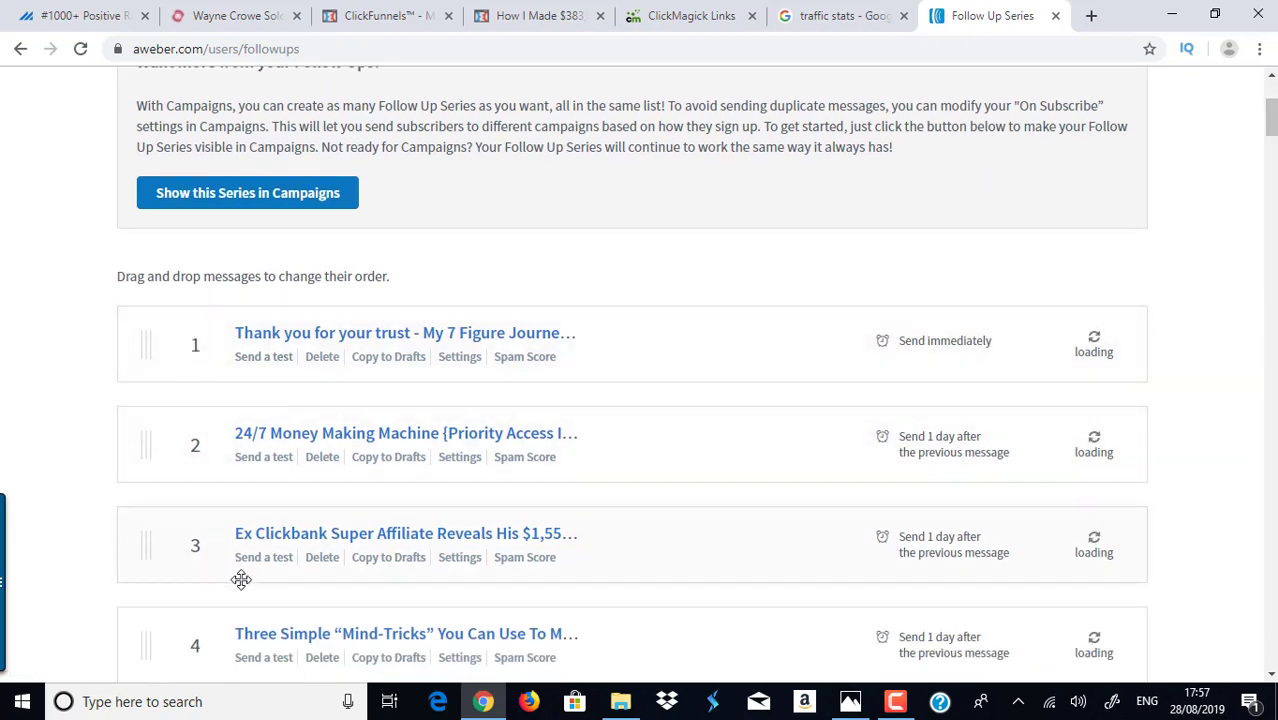
drag(1266, 135, 1269, 620)
scroll(168, 374, up, 1)
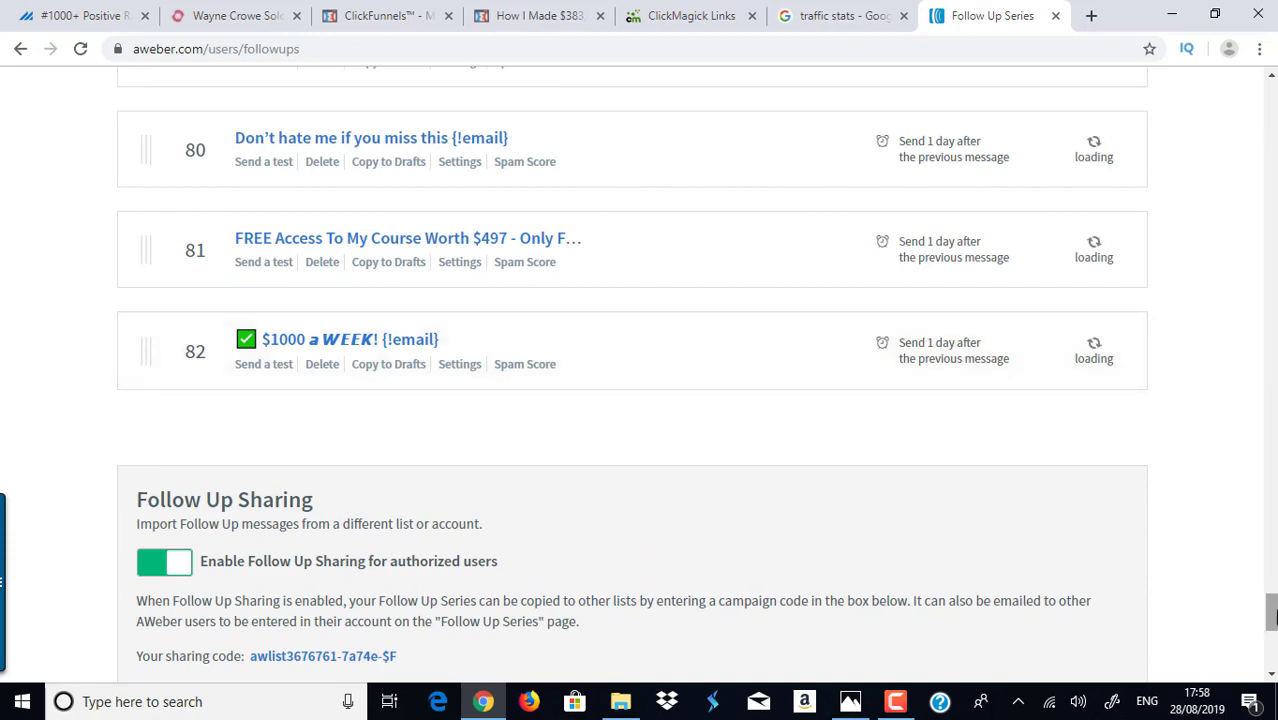
Compare the ClickFunnels opt-in page with the first automated messages of the AWeber Follow Up Series
drag(1270, 612, 1272, 113)
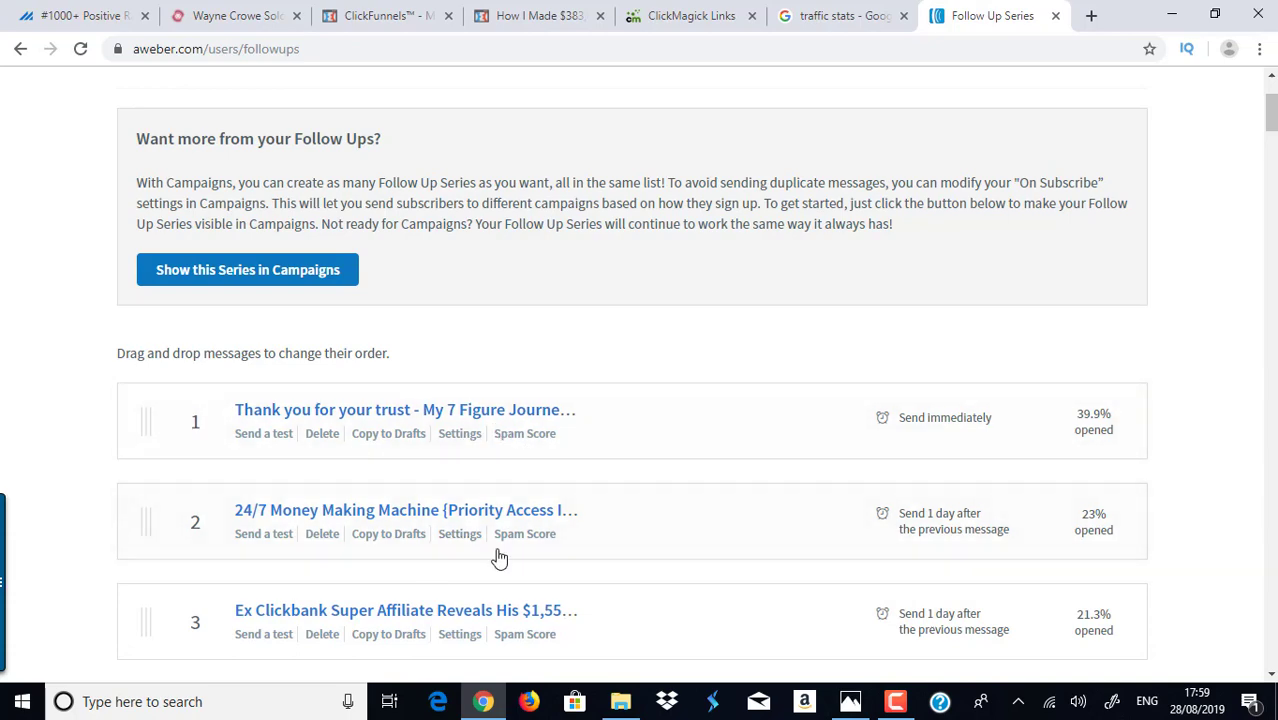
click(535, 16)
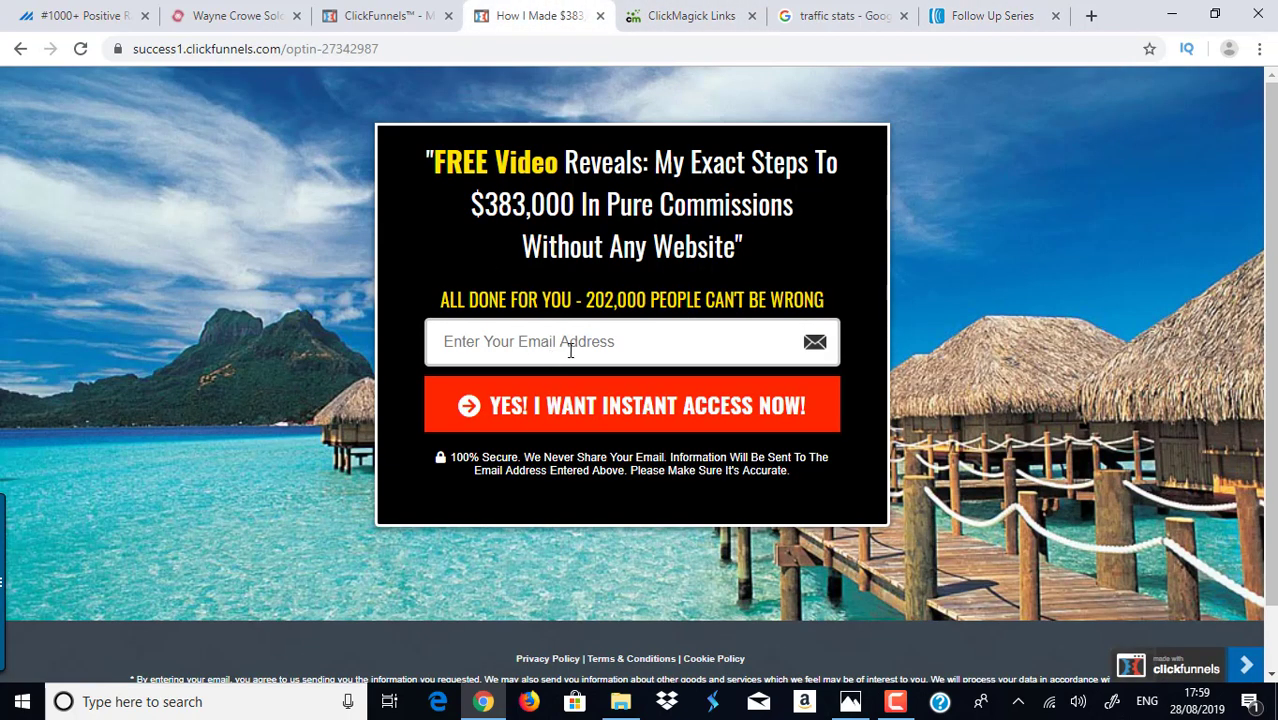
click(1016, 10)
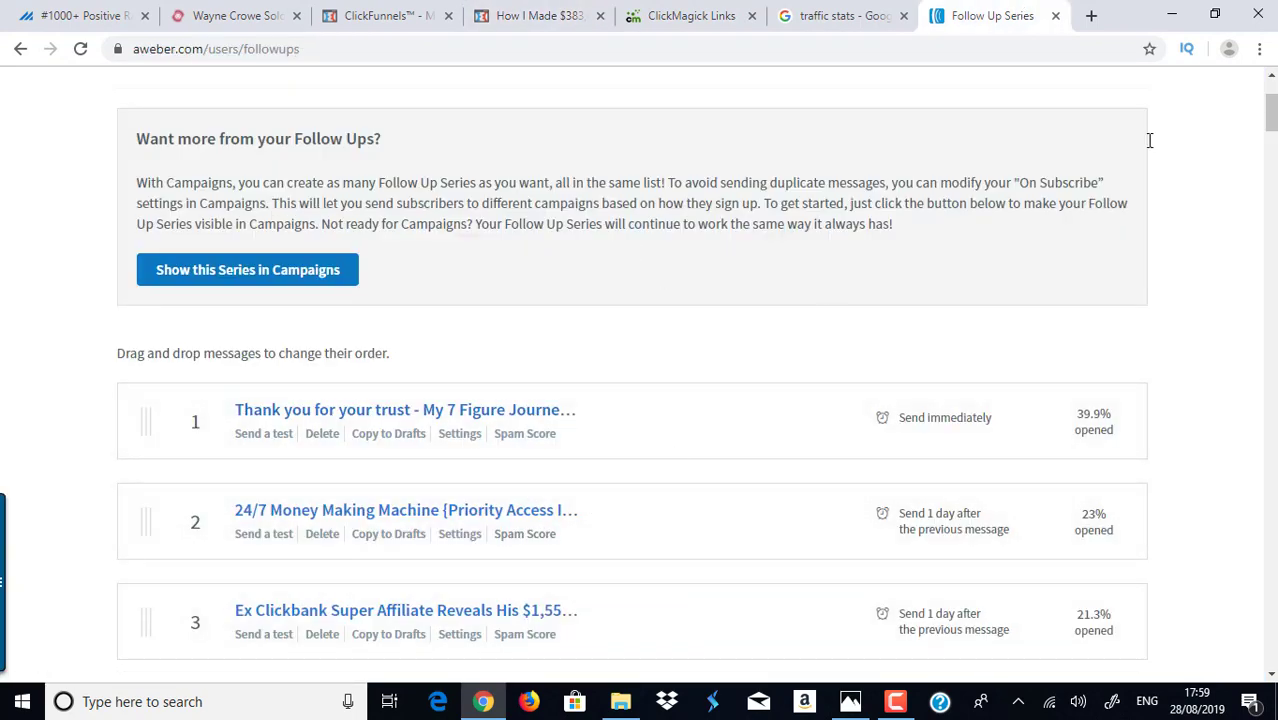
mouse_move(1270, 113)
mouse_down()
mouse_move(1270, 148)
mouse_move(1270, 96)
mouse_up()
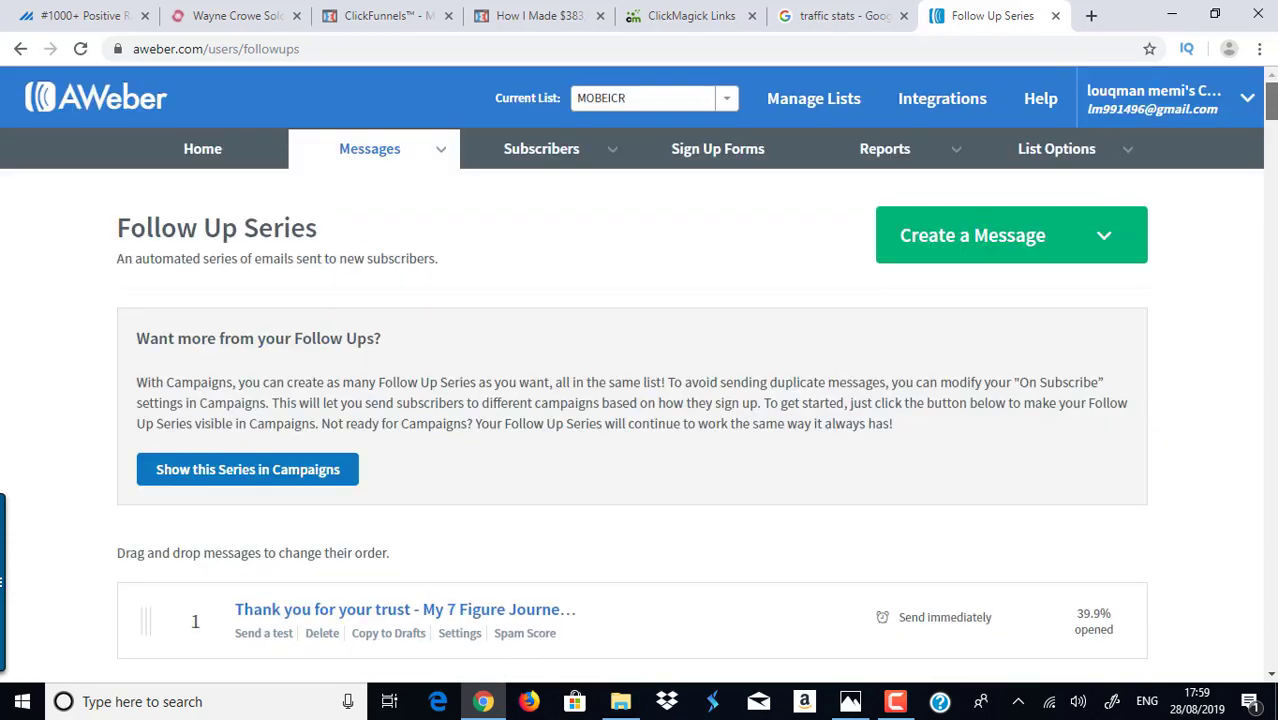
click(535, 15)
click(996, 12)
scroll(520, 85, down, 5)
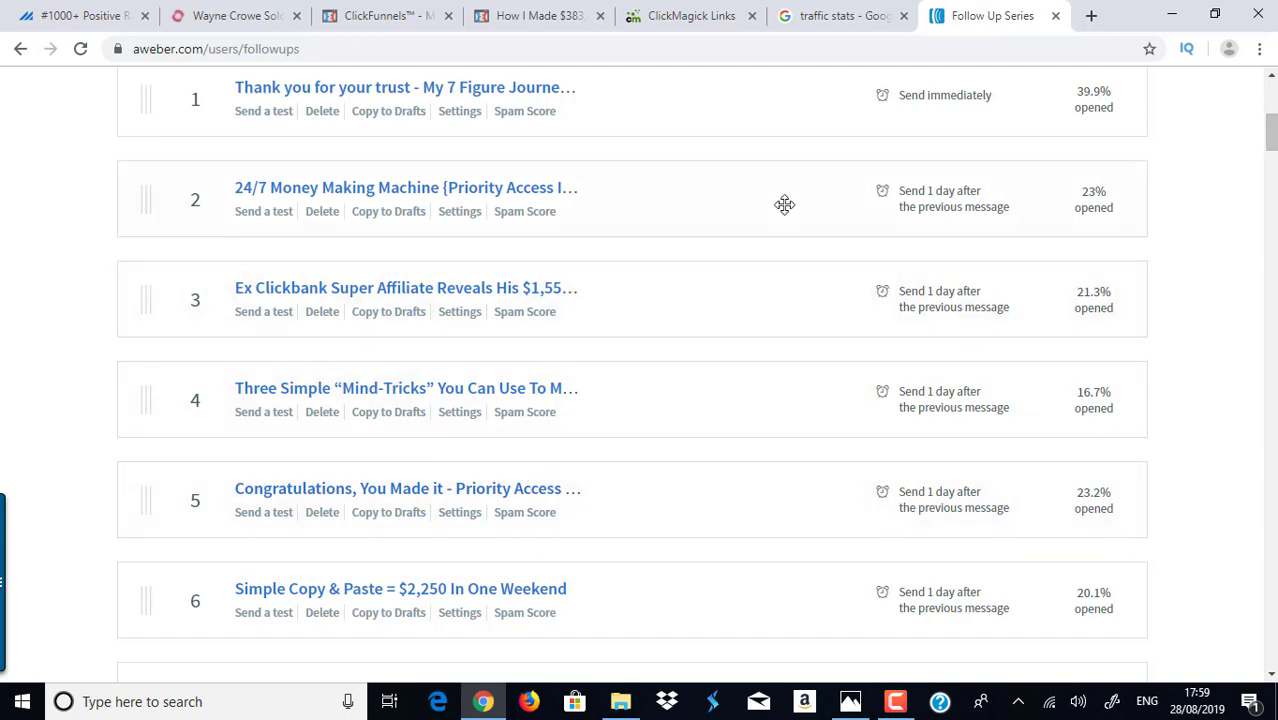
click(536, 17)
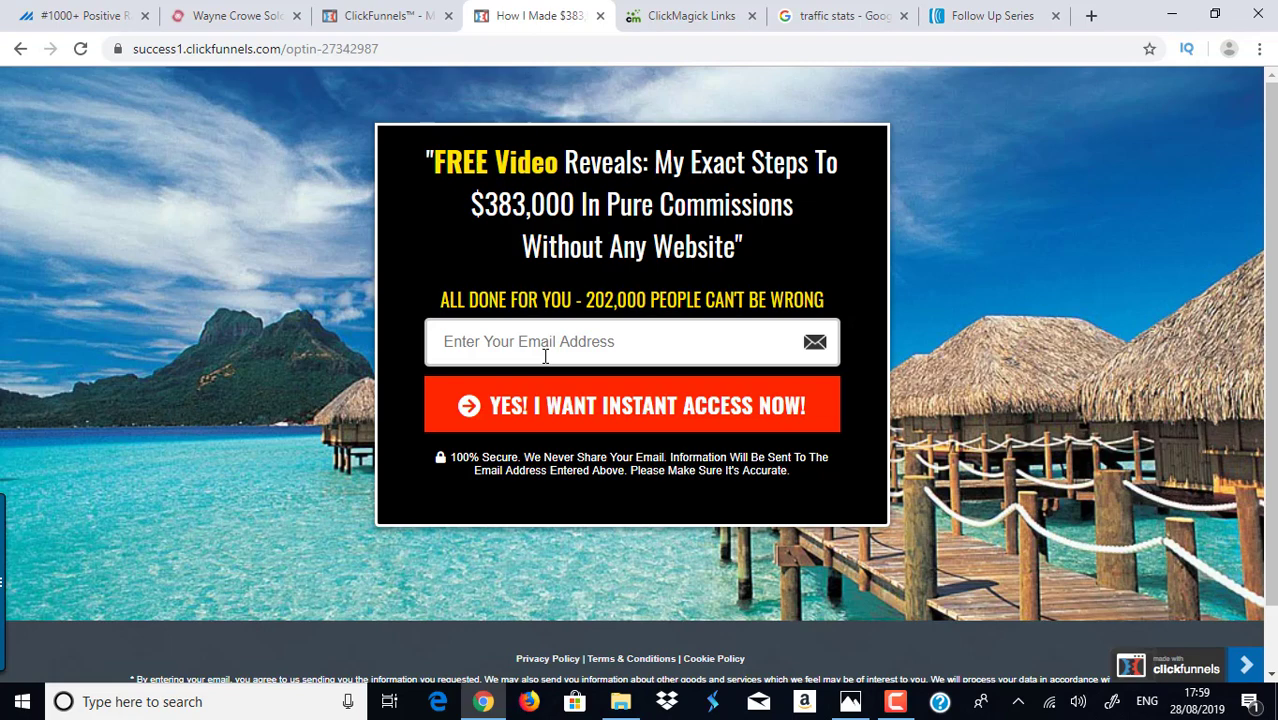
click(988, 15)
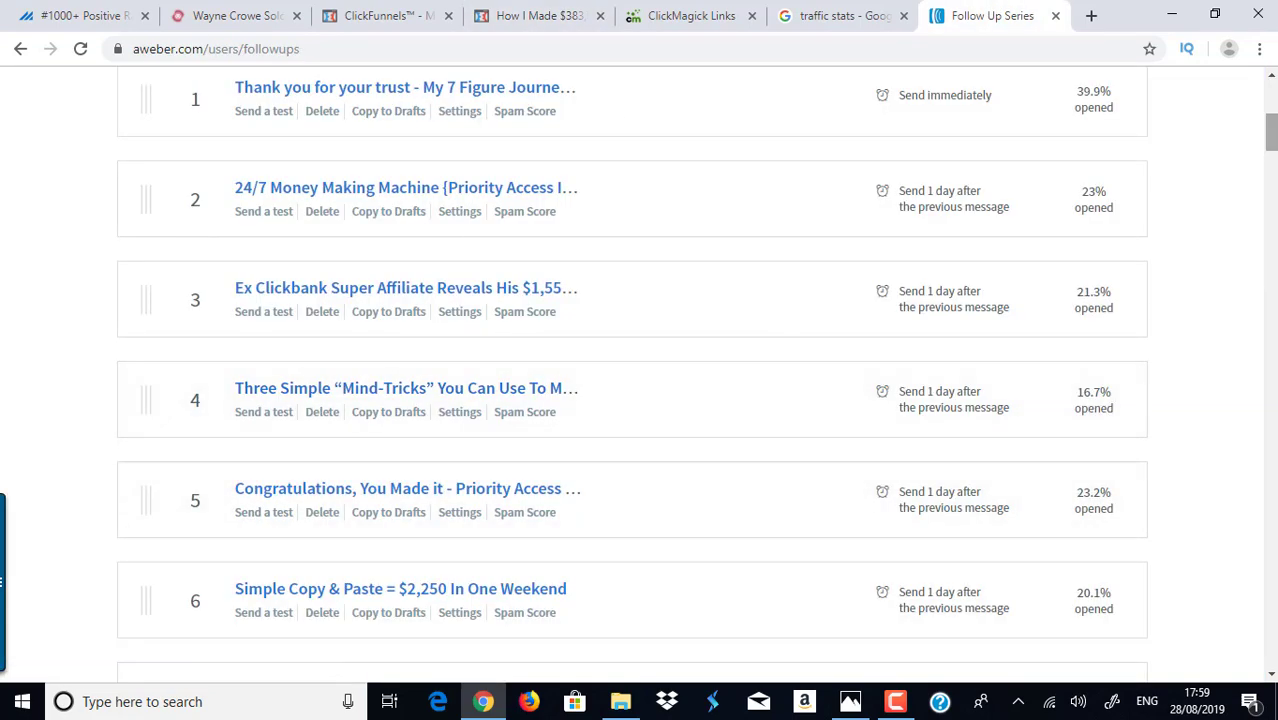
drag(1270, 132, 1270, 152)
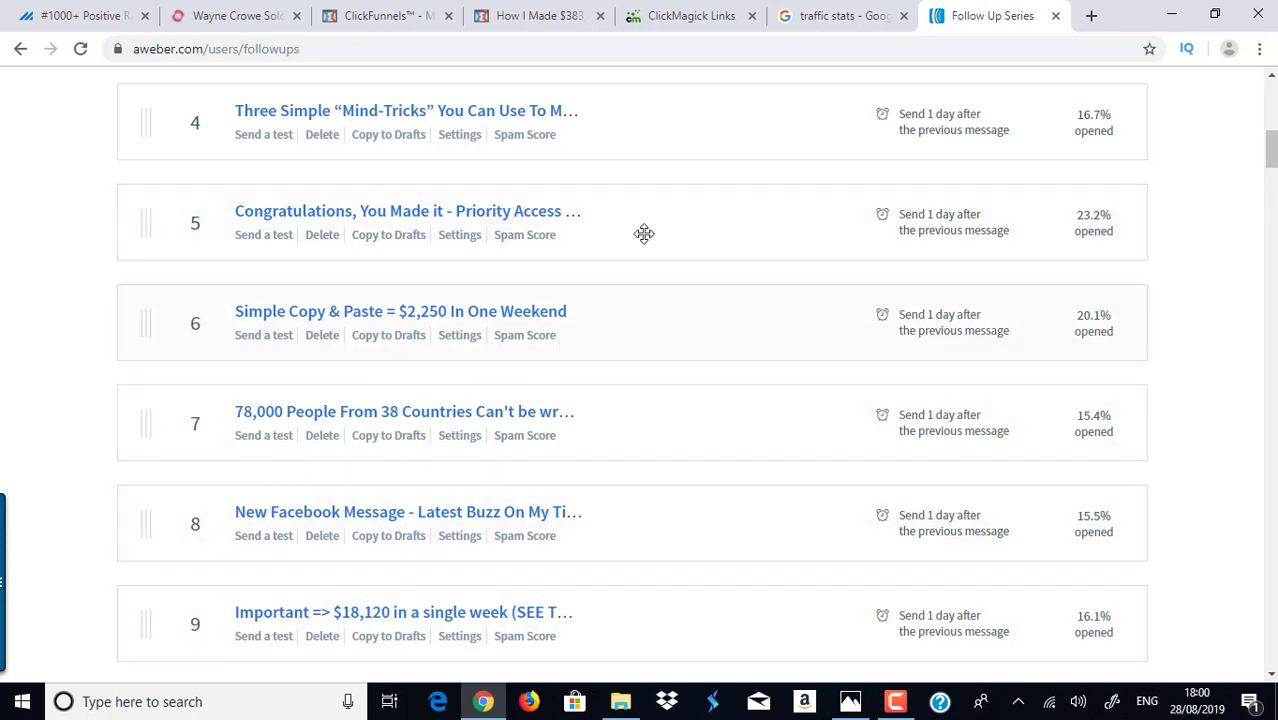
Retrace the visitor path from the Udimi solo ad order through the opt-in page to the AWeber follow-up messages
click(85, 15)
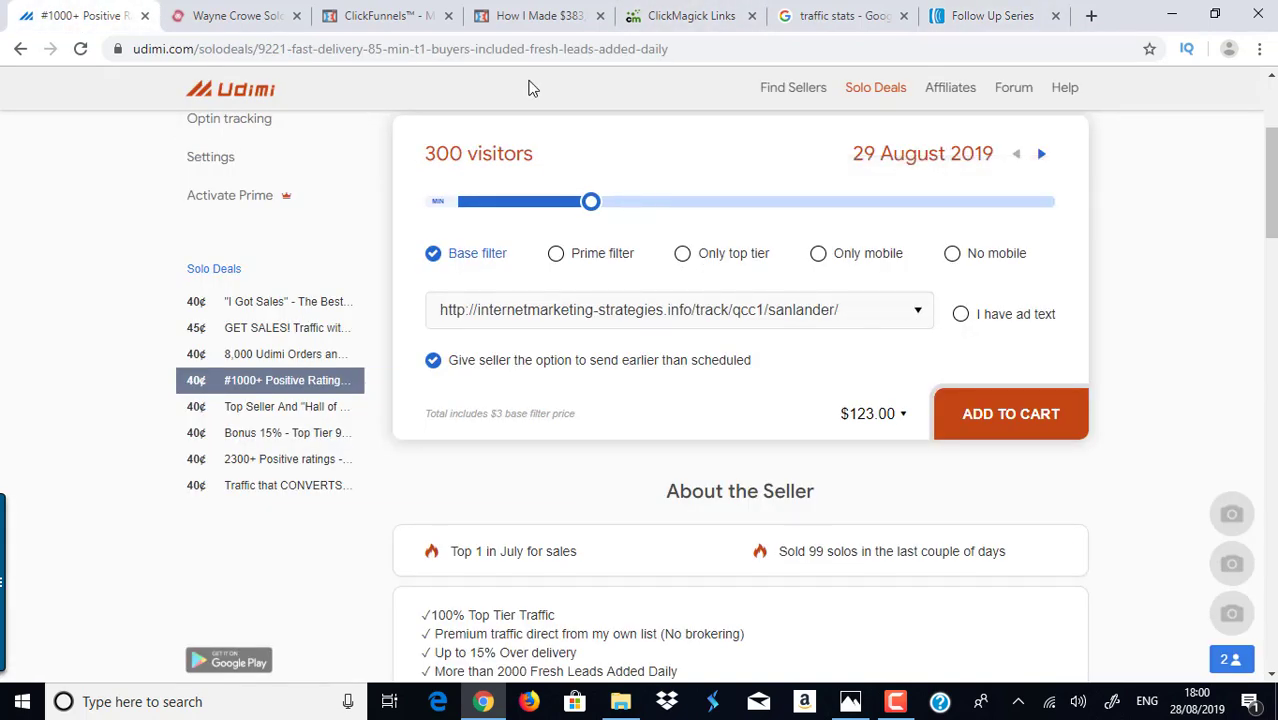
click(540, 16)
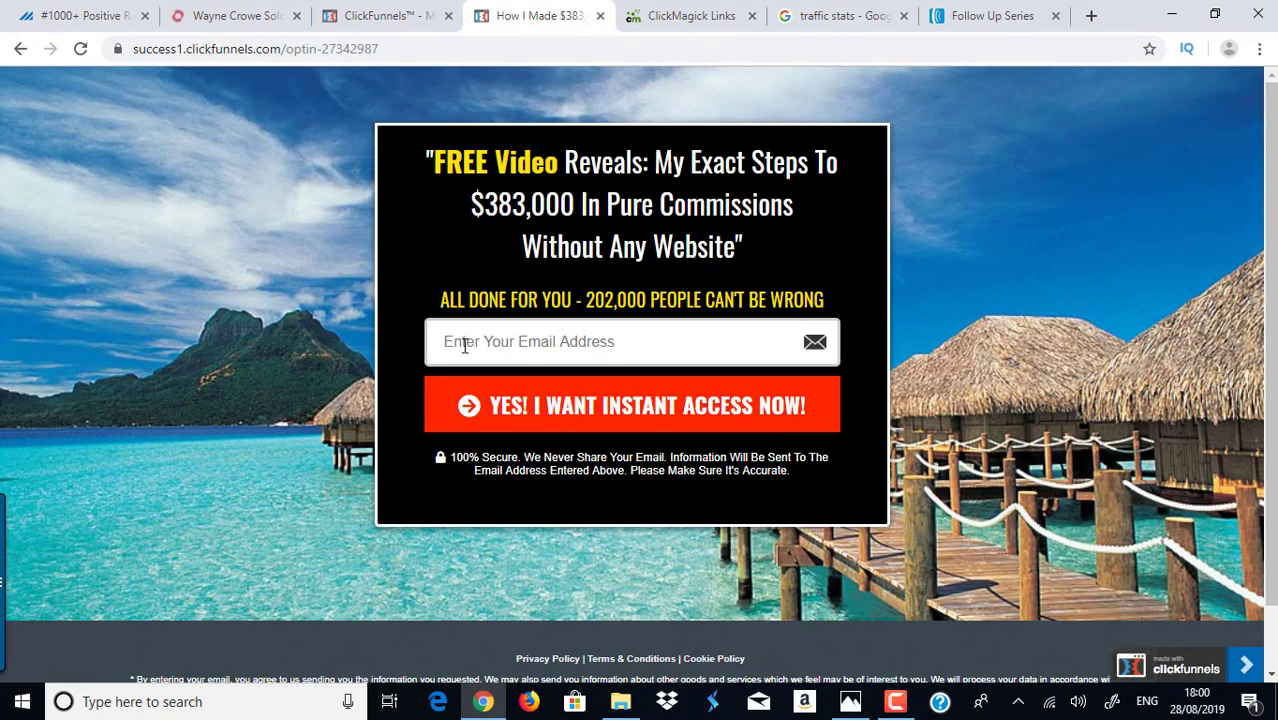
click(103, 15)
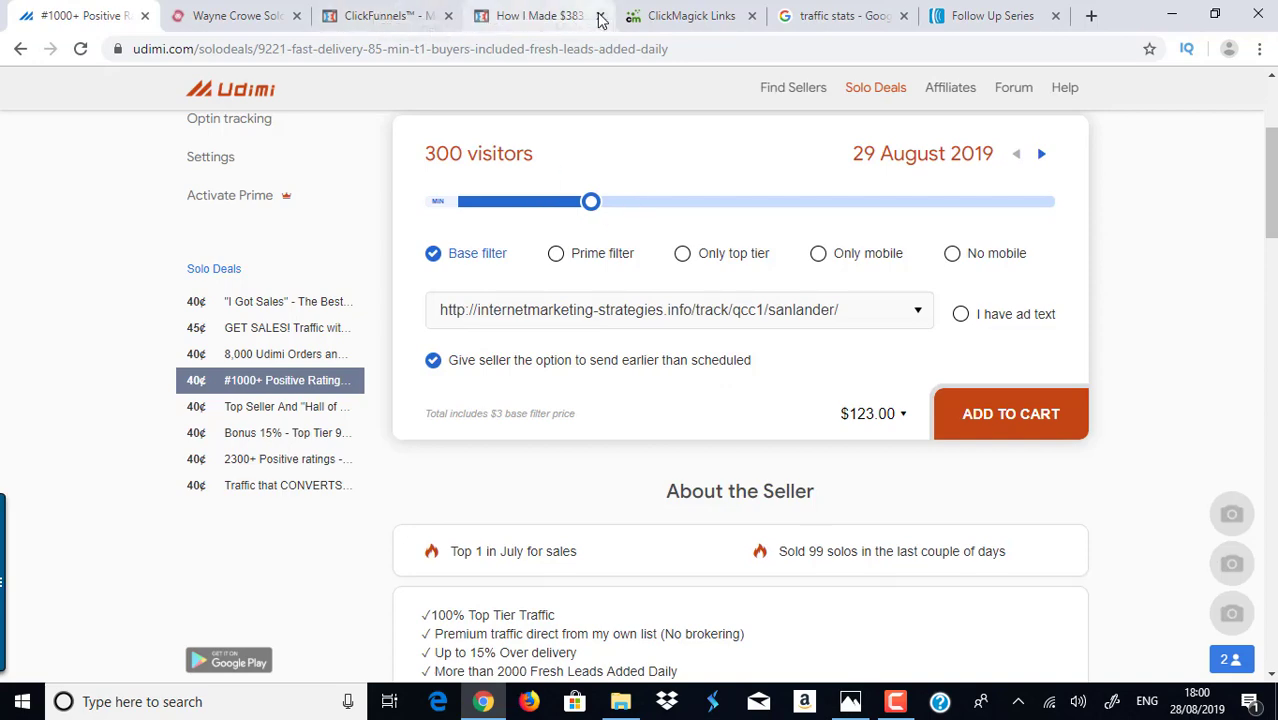
click(537, 15)
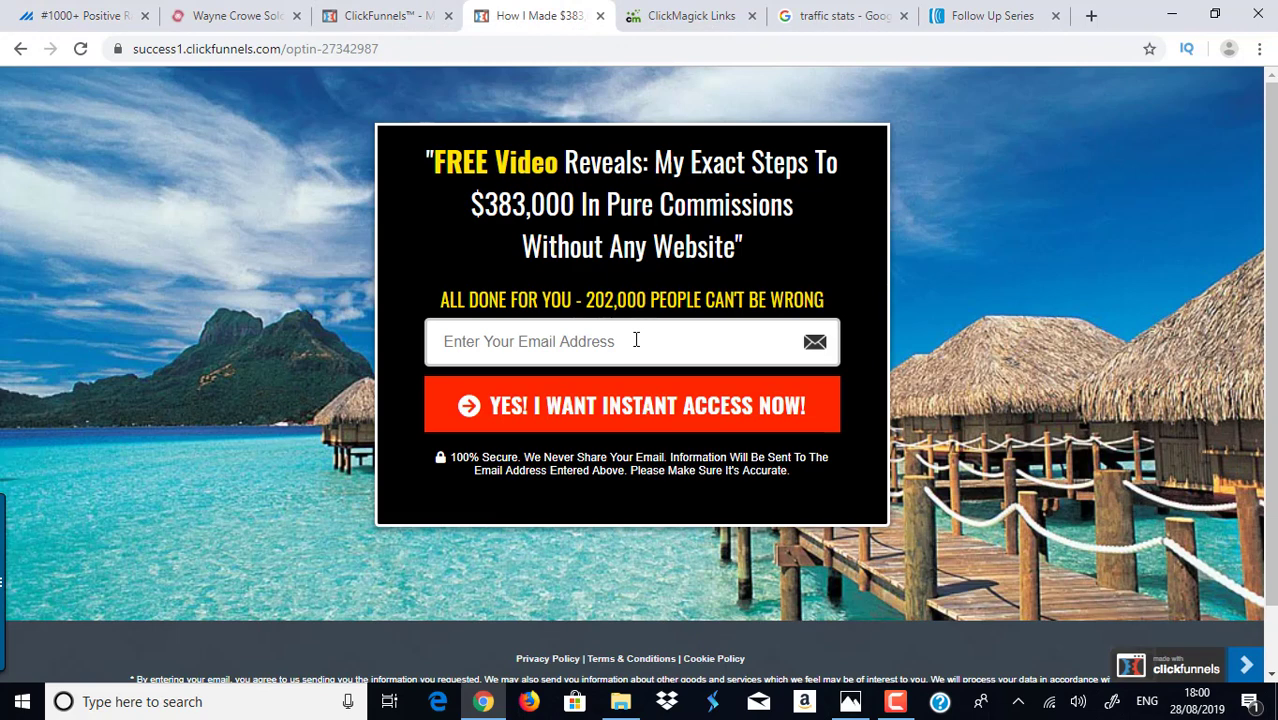
click(965, 14)
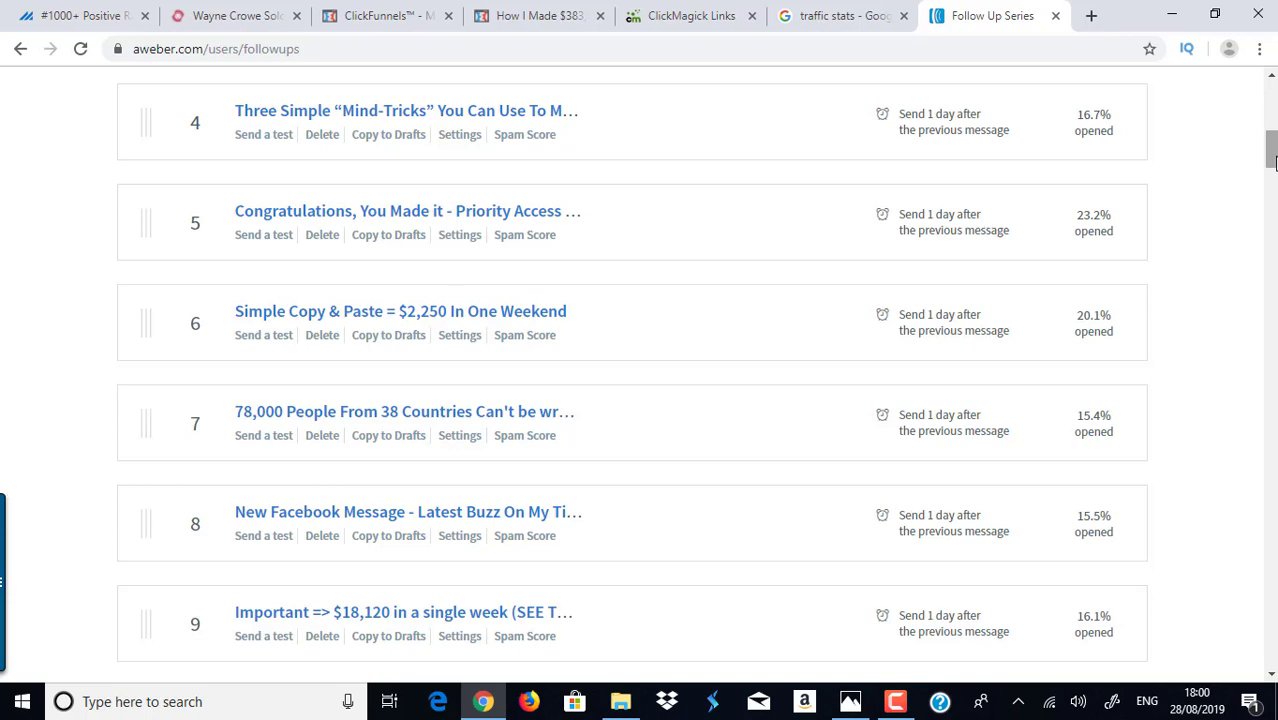
Open clickbank.com in a new browser tab and dismiss the Bitdefender Safepay notice
click(1091, 16)
text(c)
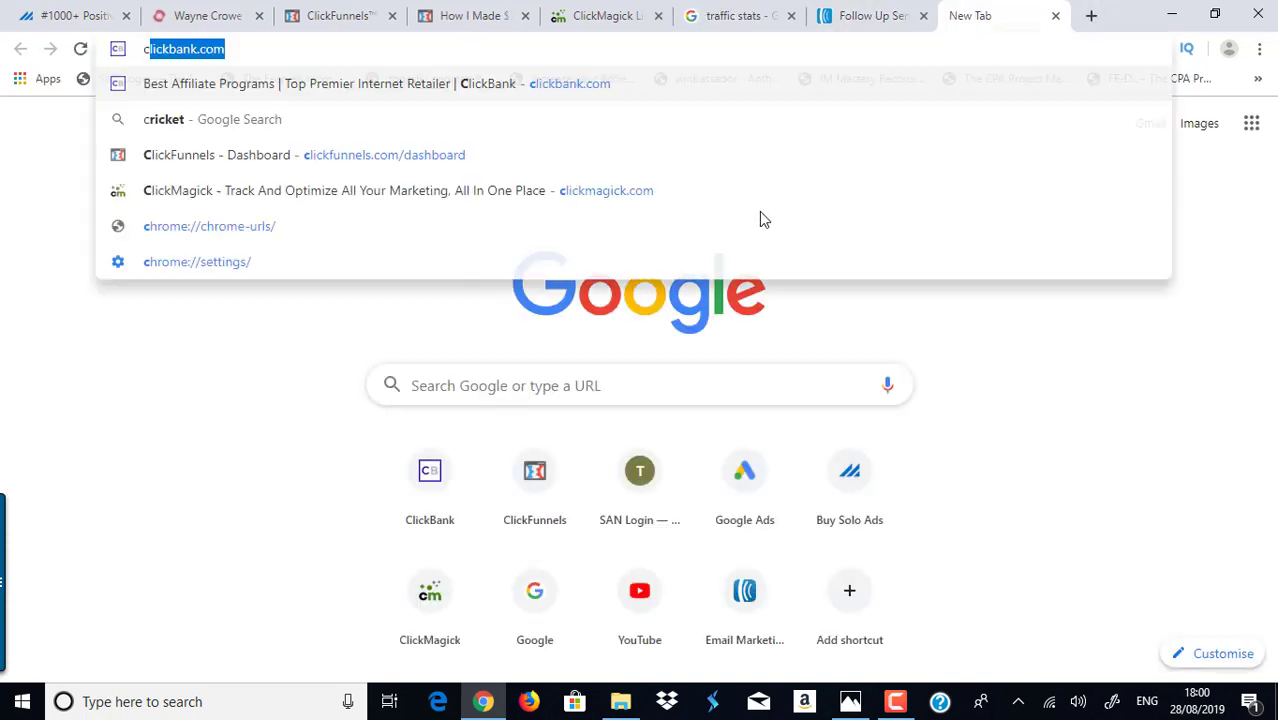
key(Return)
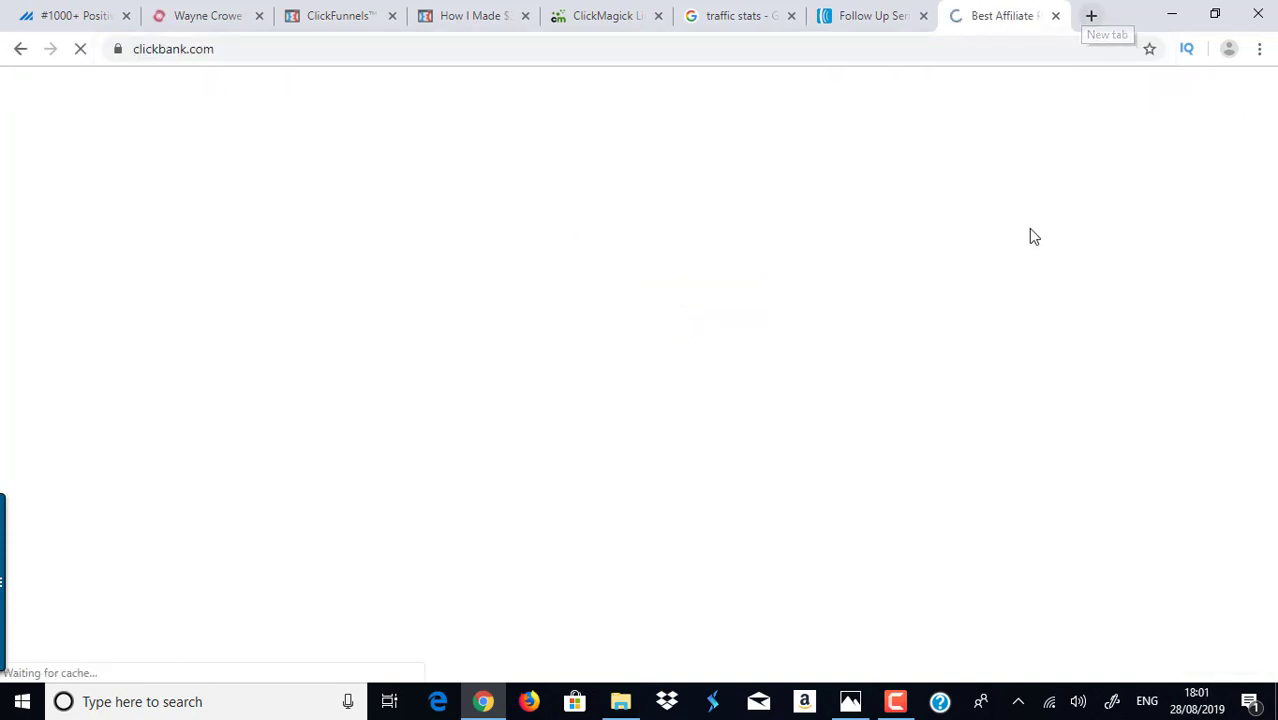
click(869, 14)
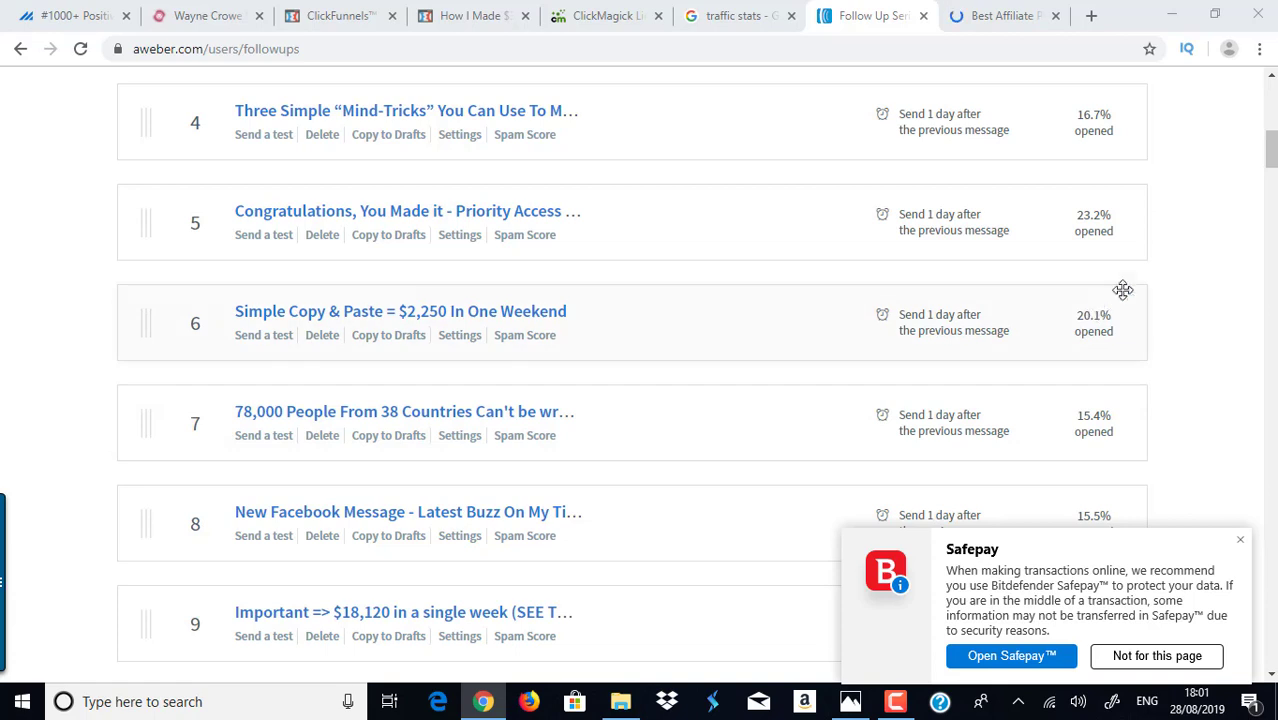
click(1241, 546)
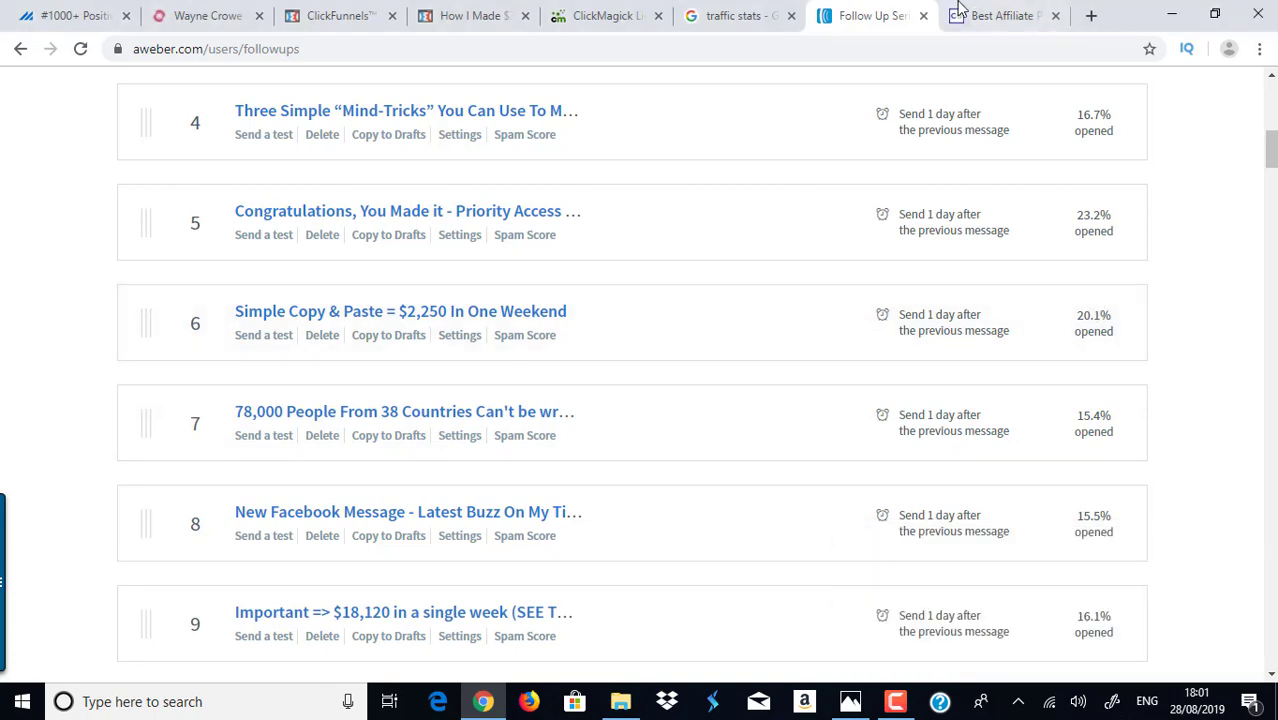
click(1000, 16)
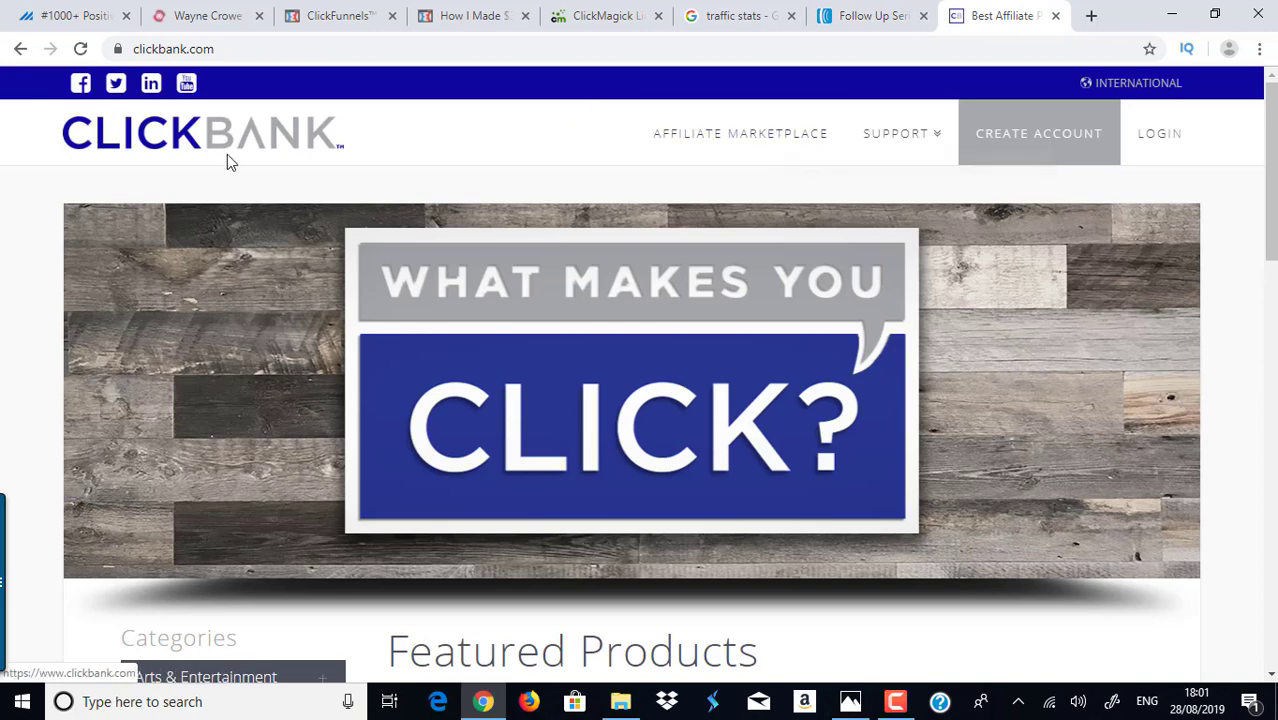
Open the E-business & E-marketing category of ClickBank's Affiliate Marketplace and sort the products by Gravity
click(741, 147)
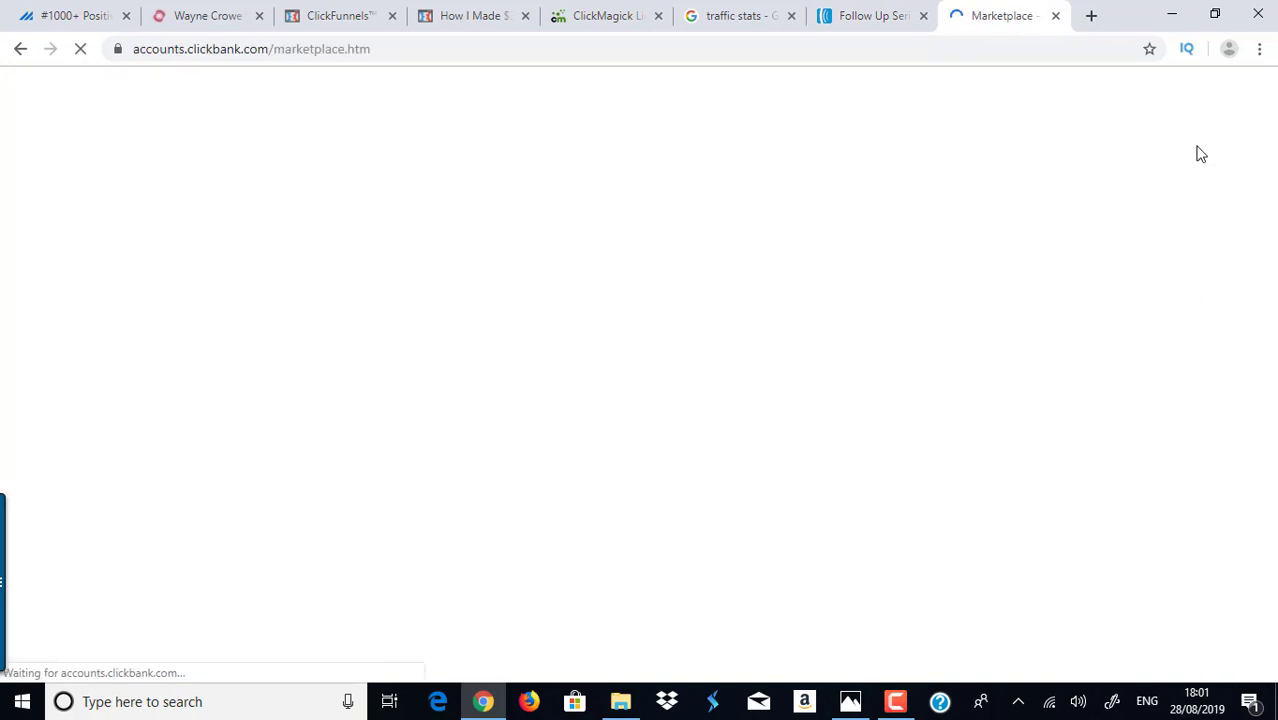
scroll(1270, 374, down, 3)
scroll(930, 273, down, 1)
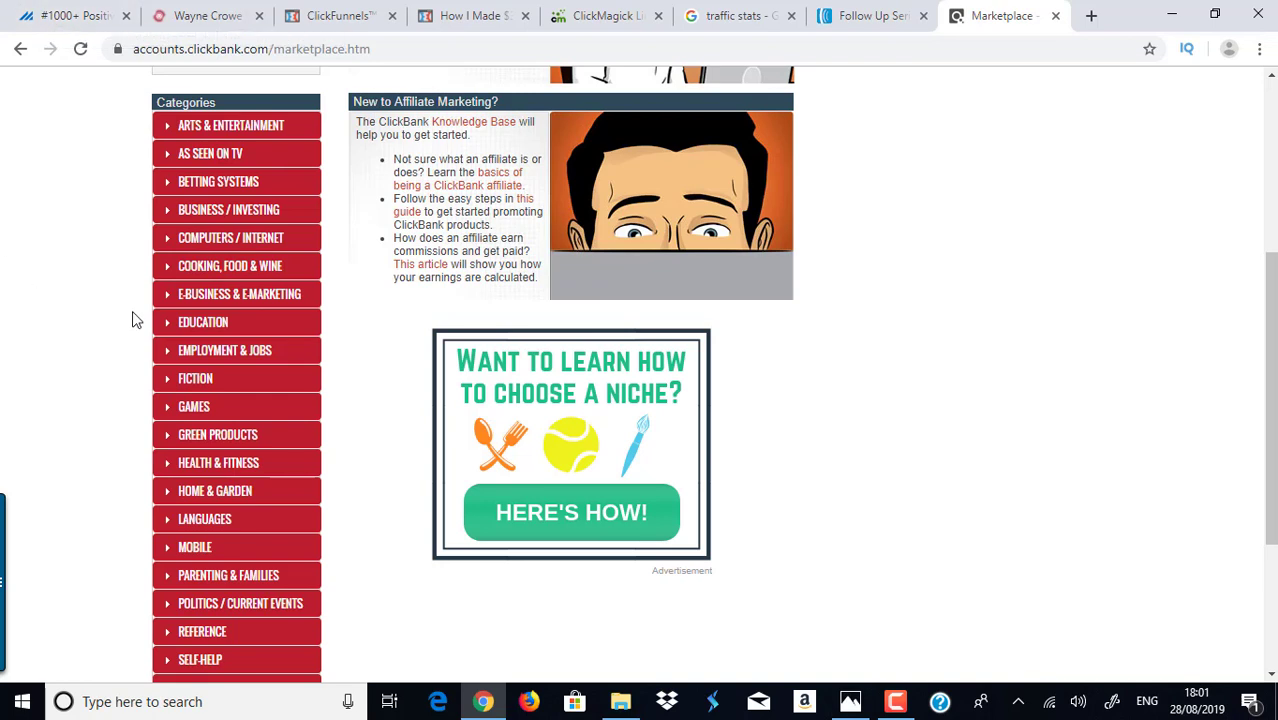
click(193, 297)
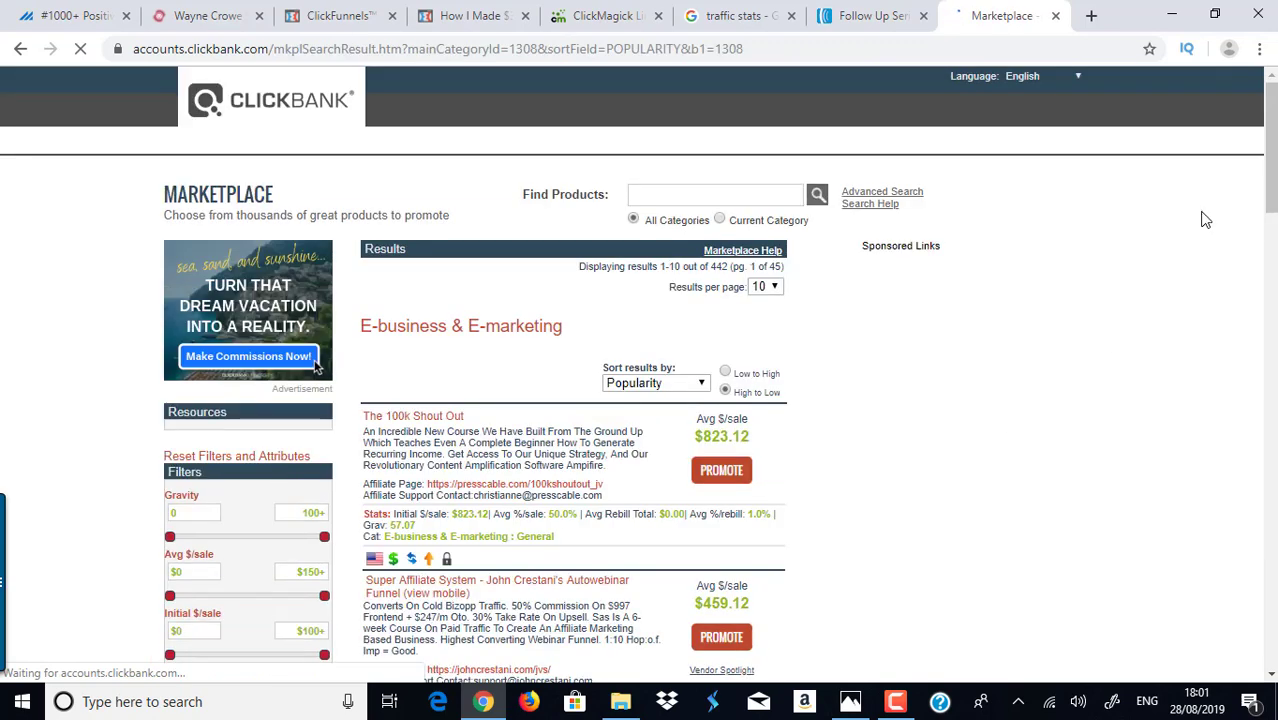
scroll(603, 375, down, 1)
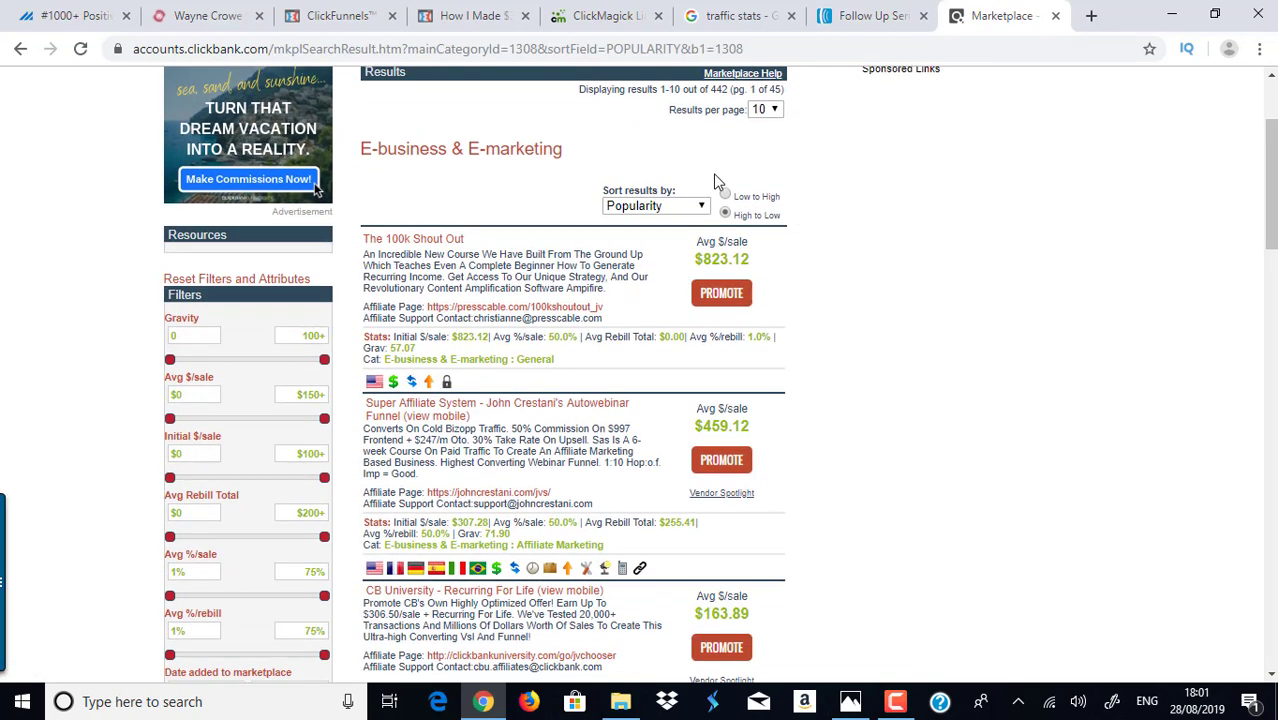
click(708, 210)
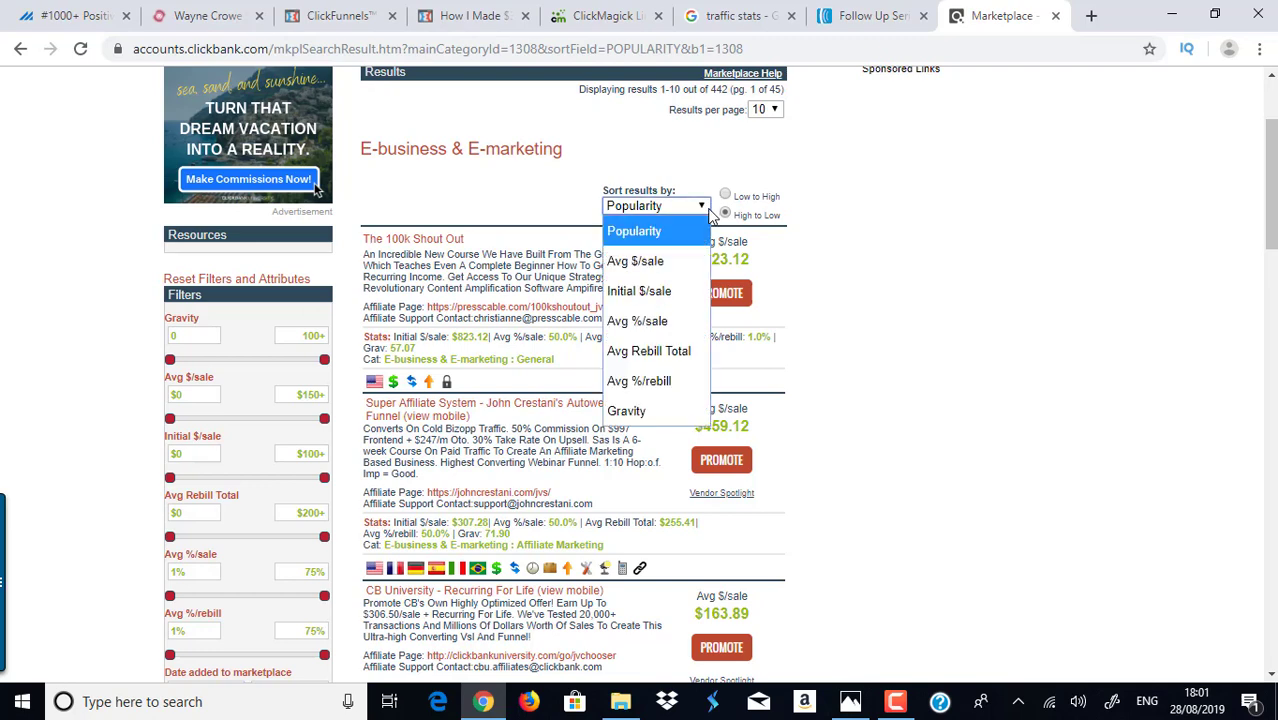
click(637, 413)
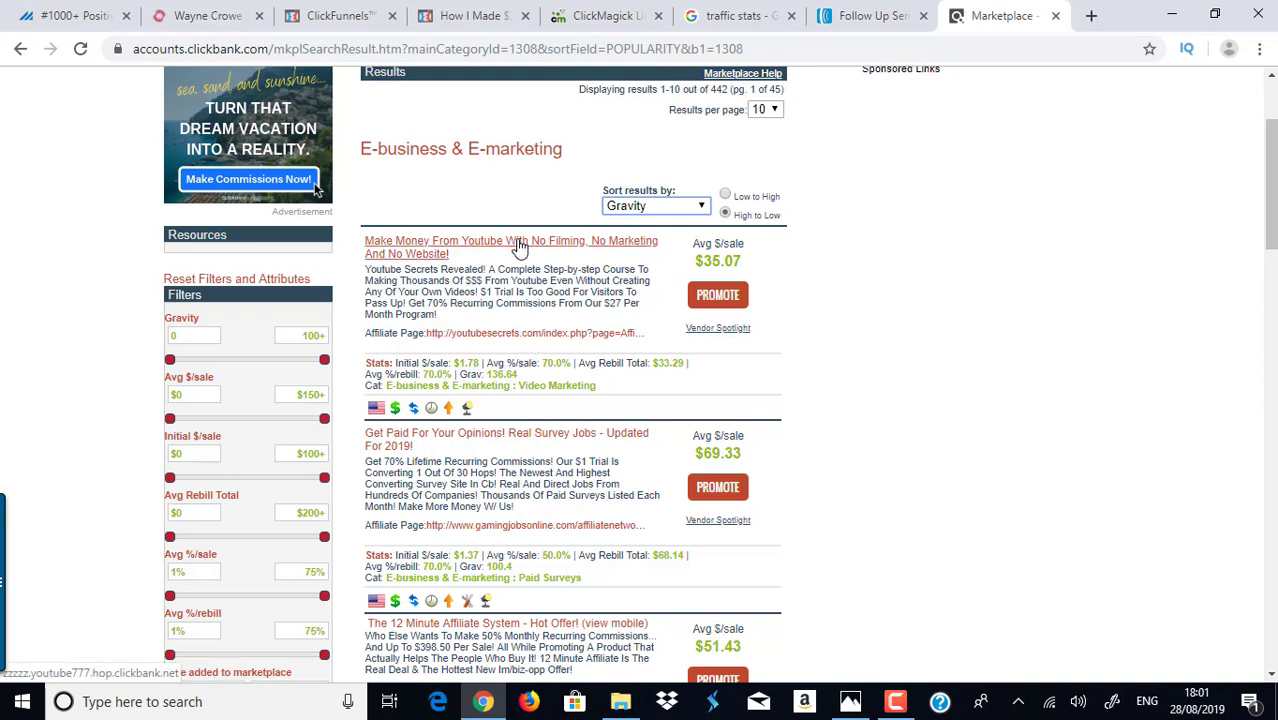
Open the affiliate page of the "Make Money From Youtube" offer and review its commissions and banner codes down to the footer
click(528, 345)
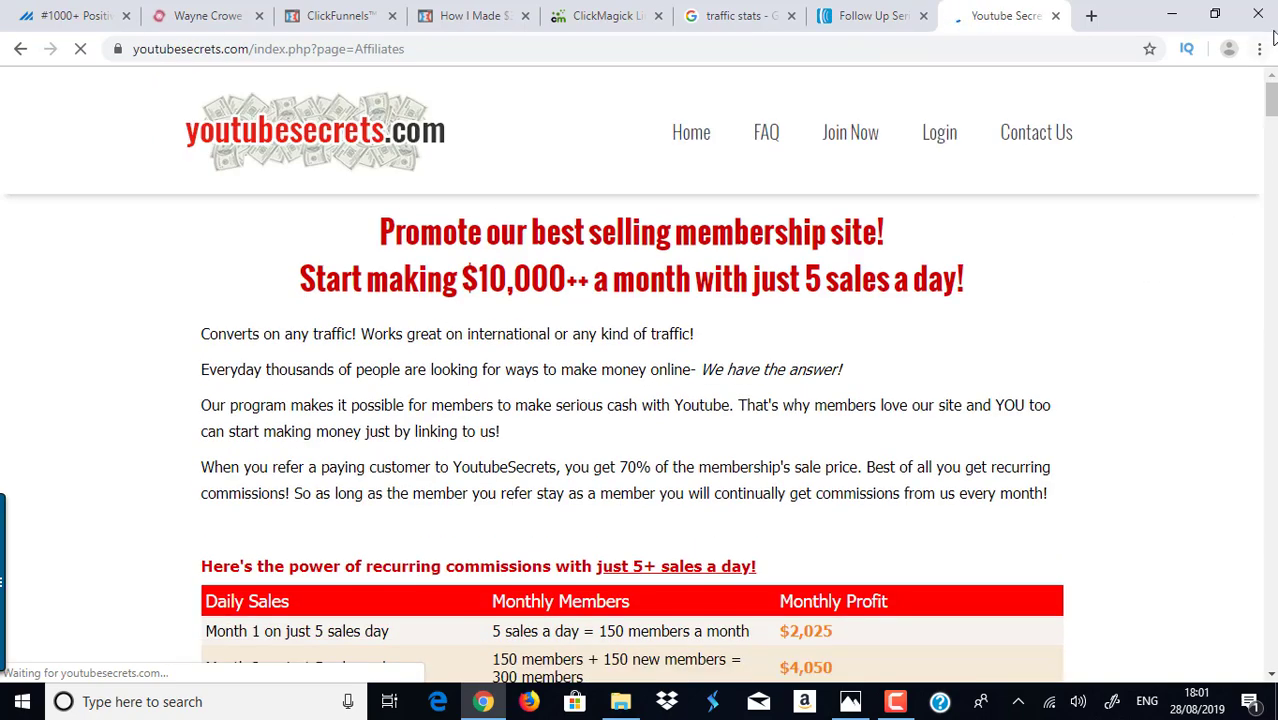
scroll(1270, 112, down, 4)
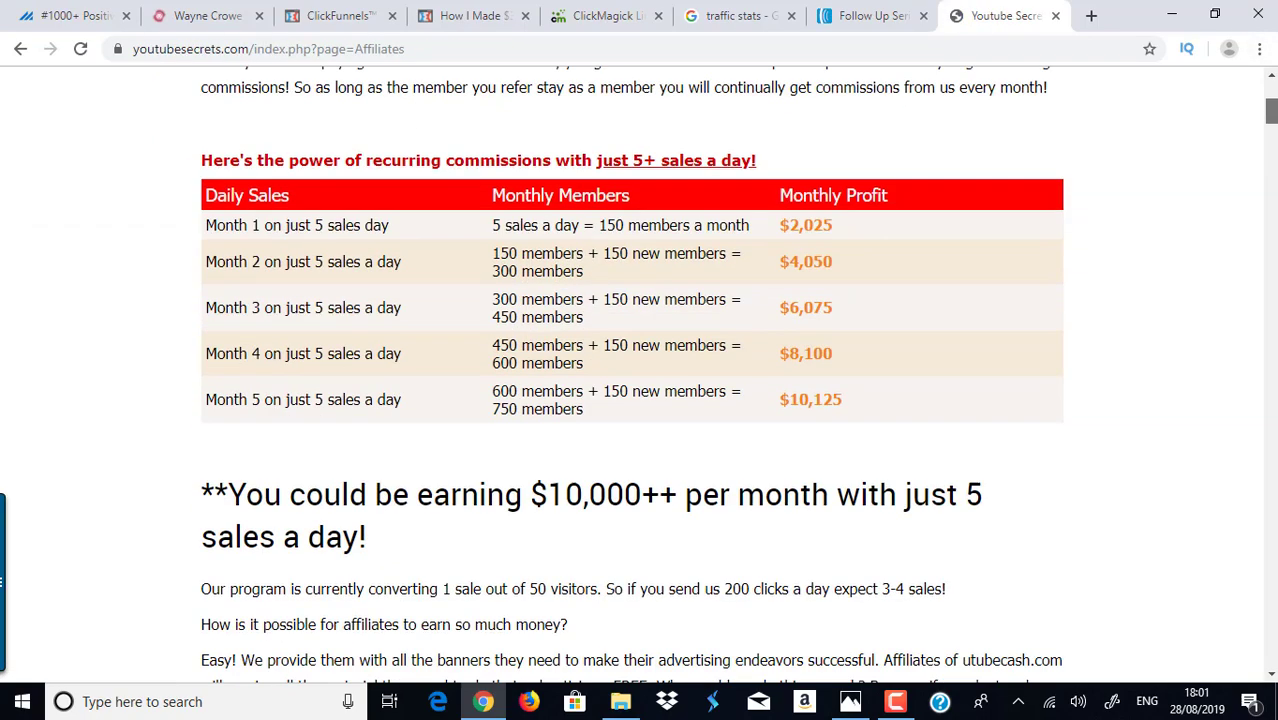
scroll(631, 375, down, 15)
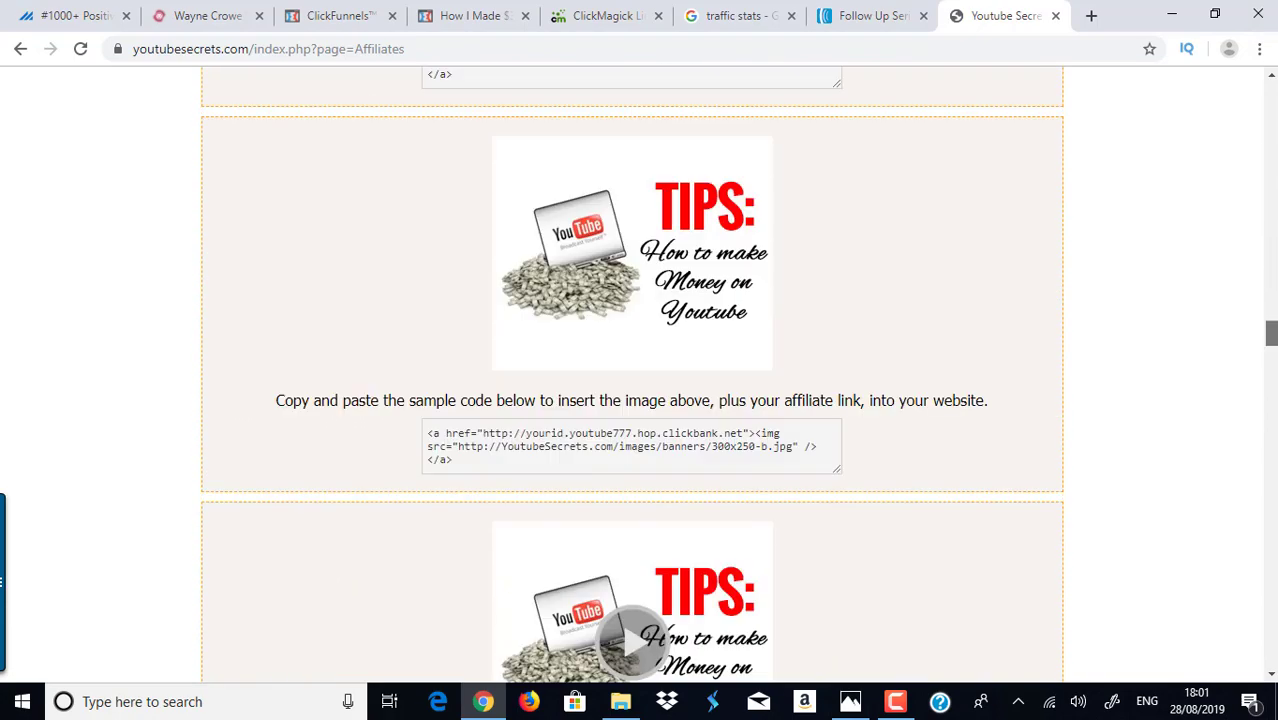
scroll(631, 375, down, 20)
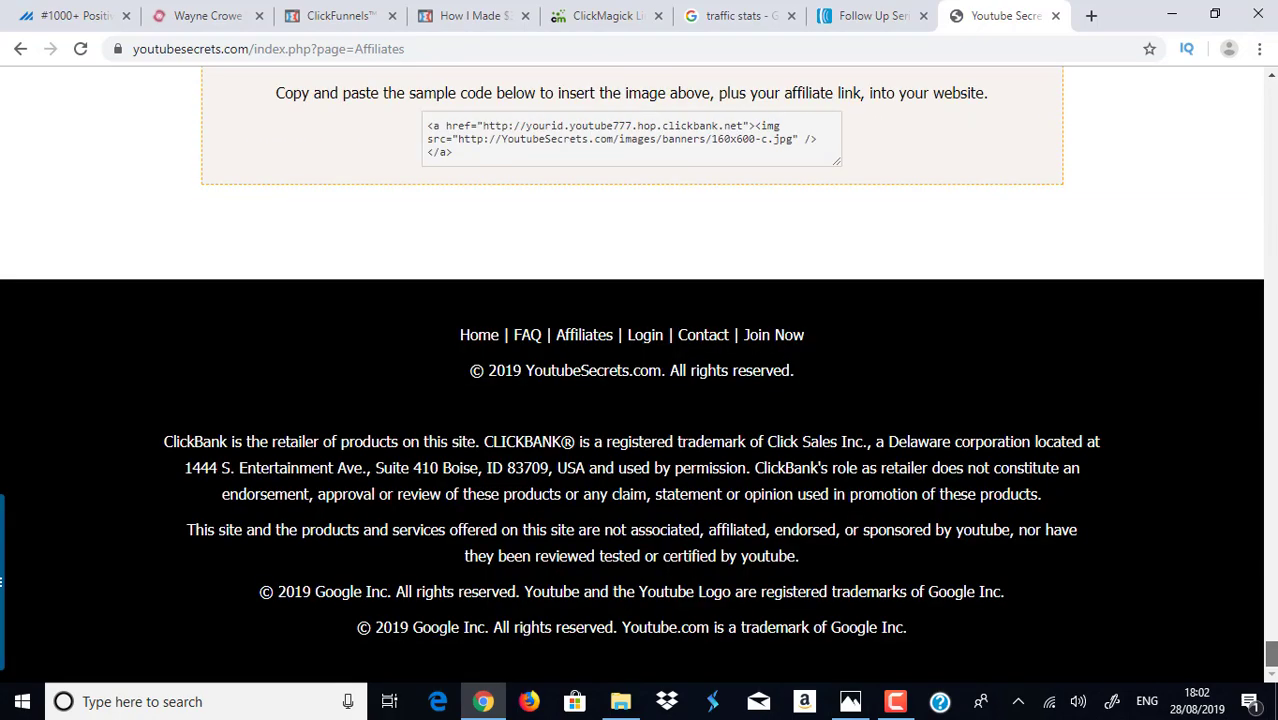
drag(1270, 652, 1234, 86)
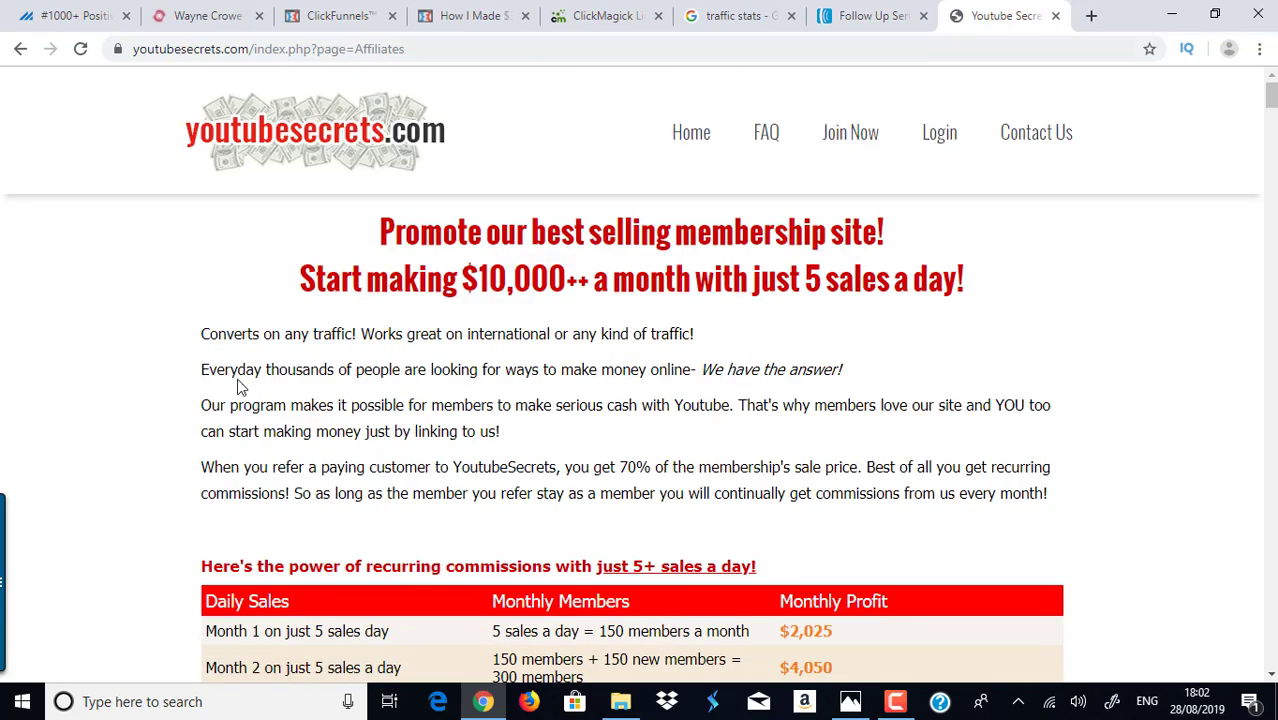
Return to the marketplace results, open the CB University affiliate page and examine its promotion options
click(20, 50)
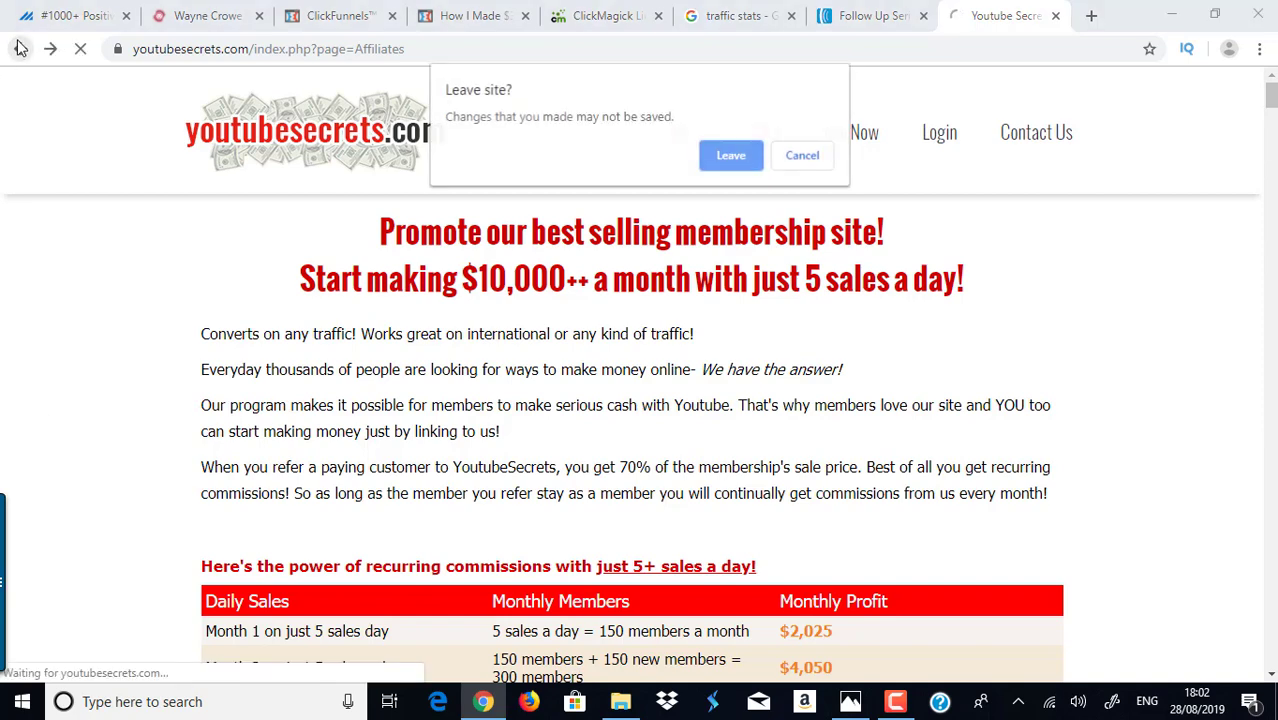
click(729, 160)
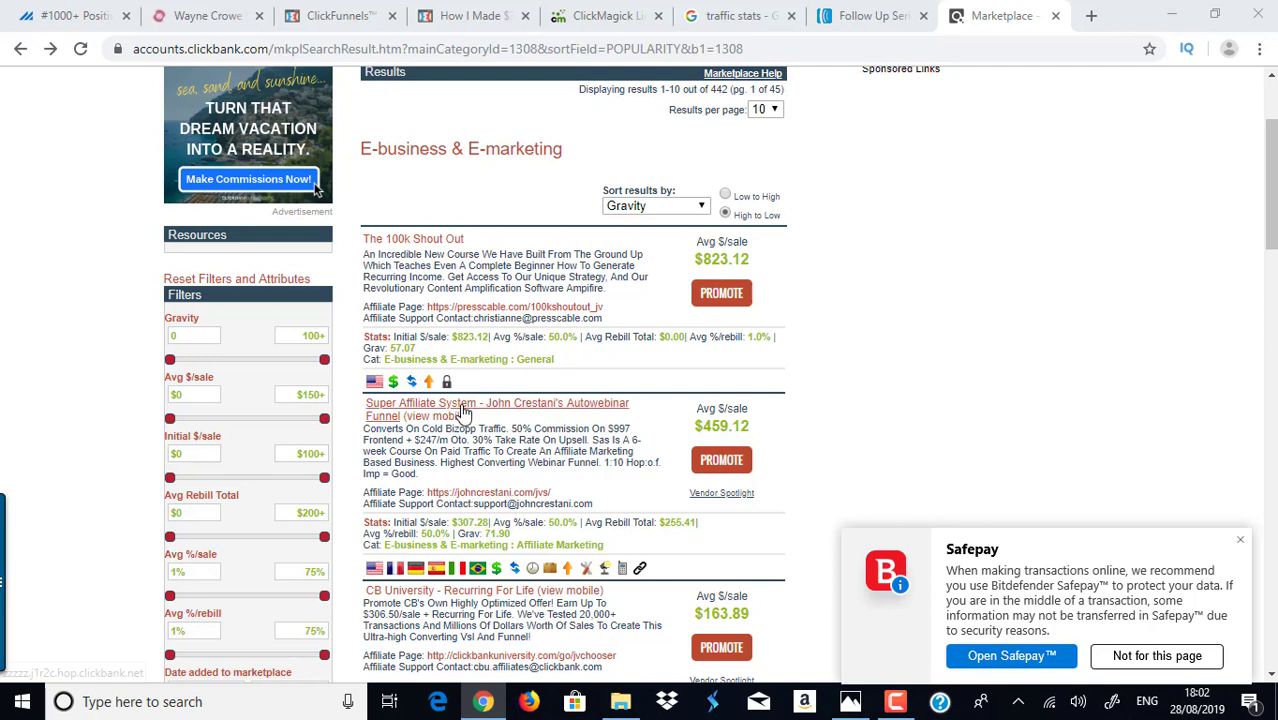
scroll(1258, 170, down, 3)
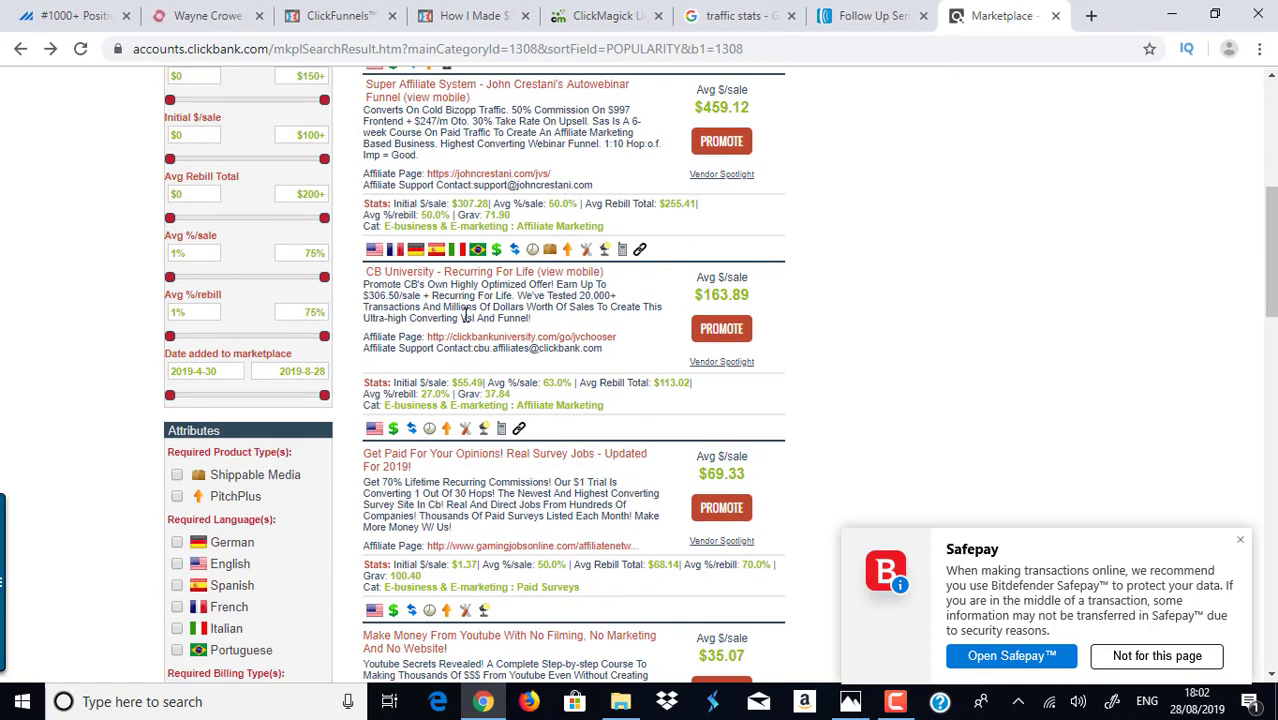
click(531, 338)
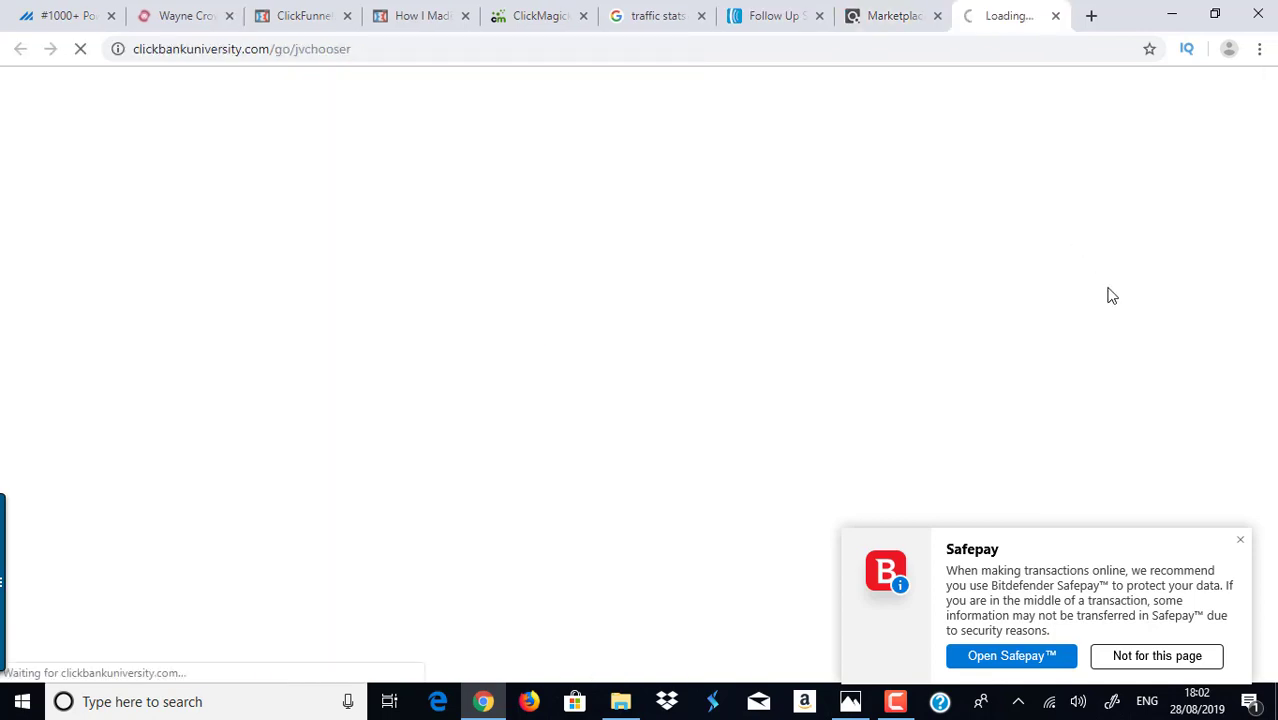
click(1240, 545)
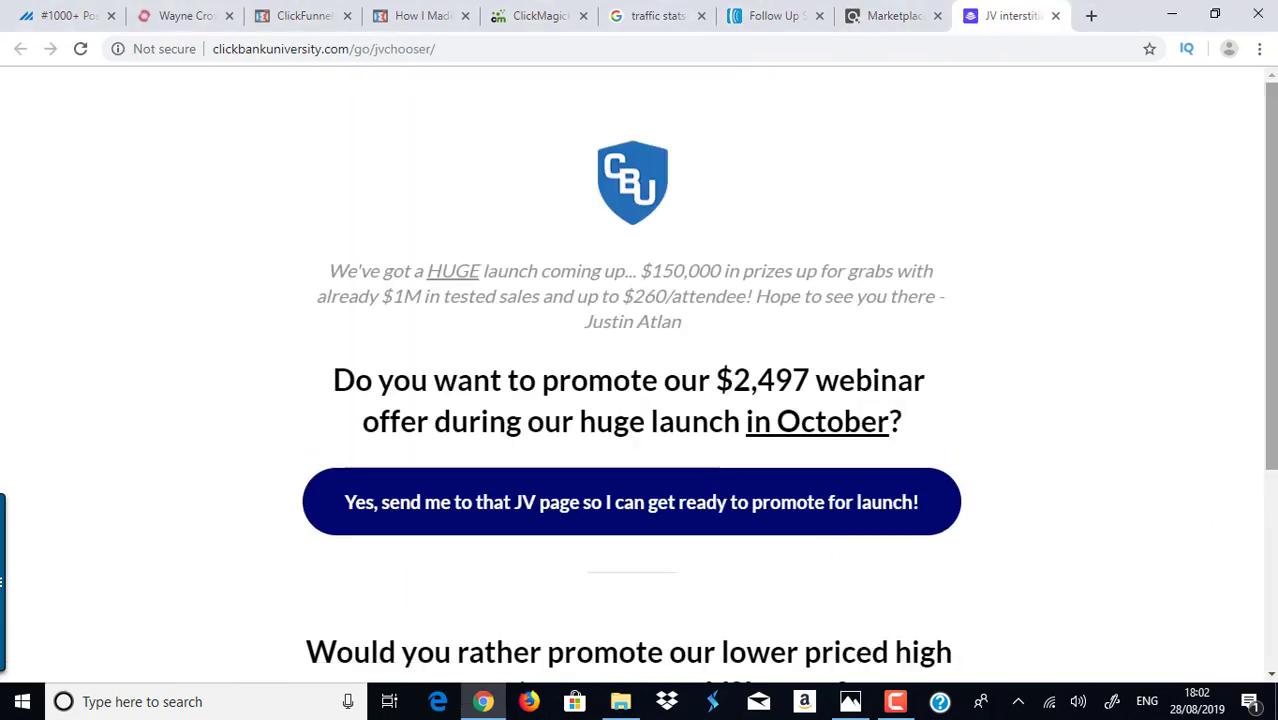
scroll(1240, 545, down, 3)
scroll(1252, 240, up, 2)
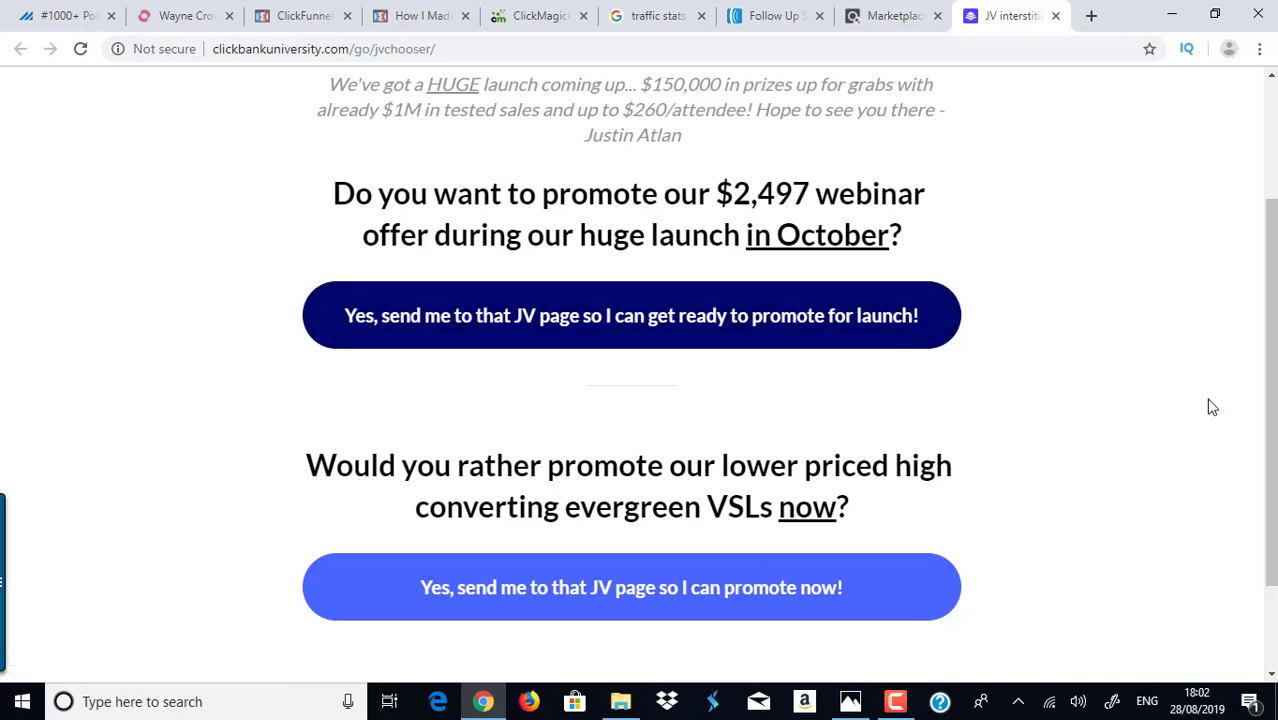
Revisit the AWeber follow-up emails, the ClickFunnels overview of the 10k Optin Funnel and the live opt-in page
scroll(1228, 158, up, 2)
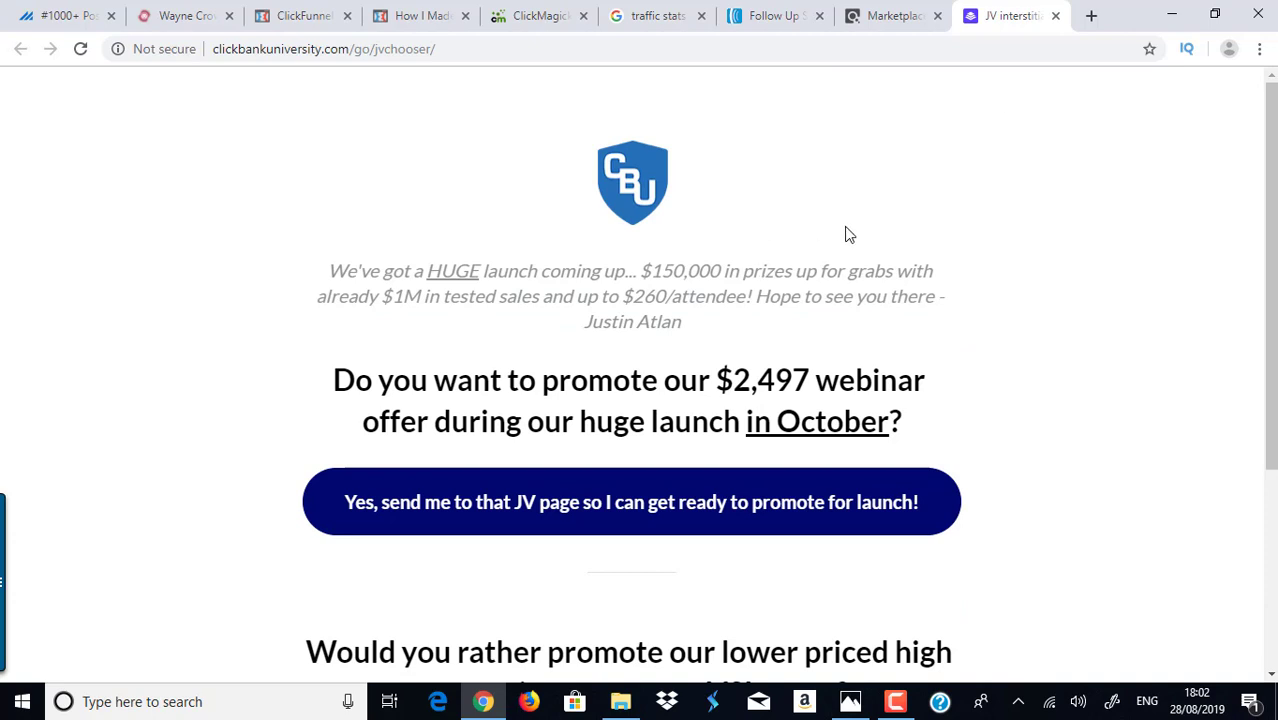
click(790, 14)
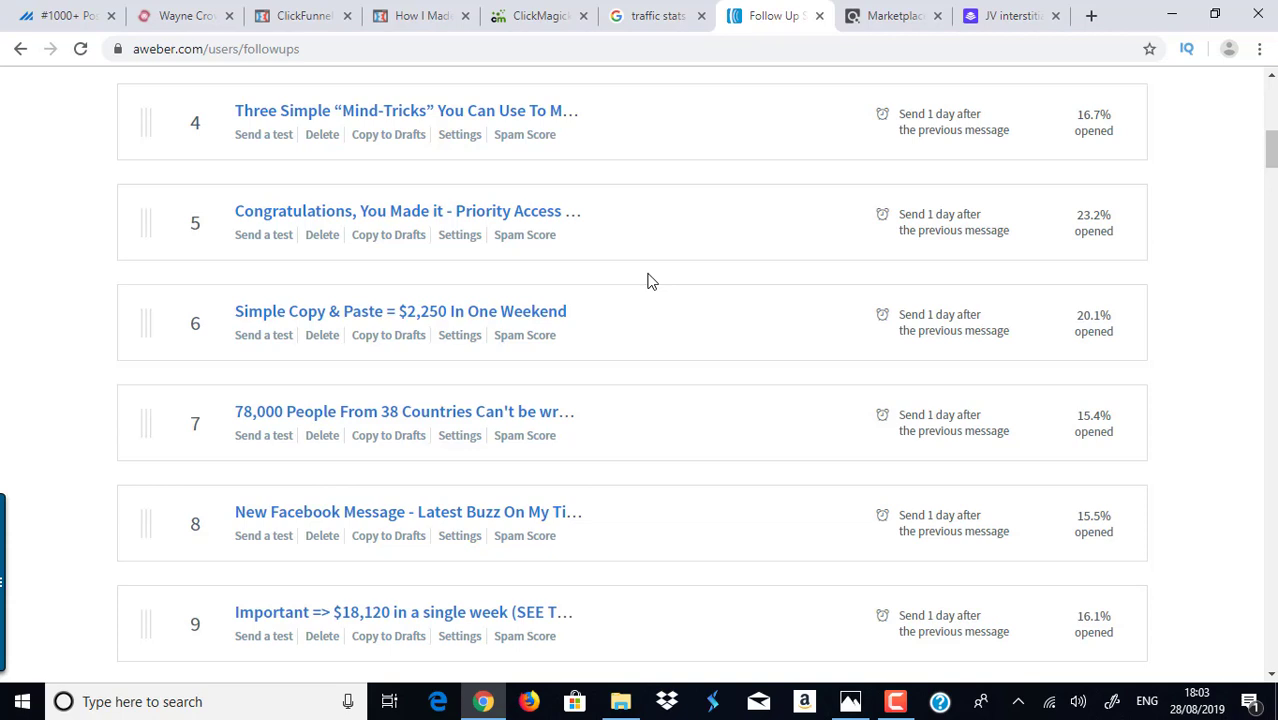
click(295, 14)
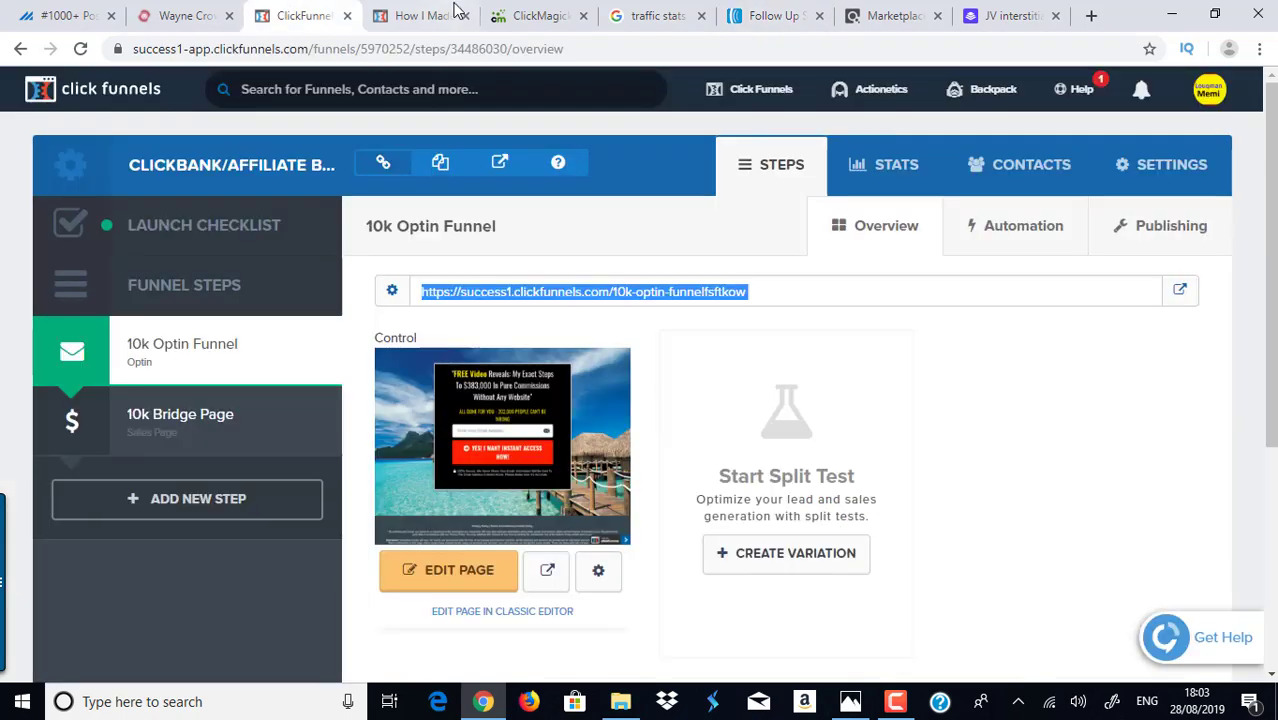
click(452, 14)
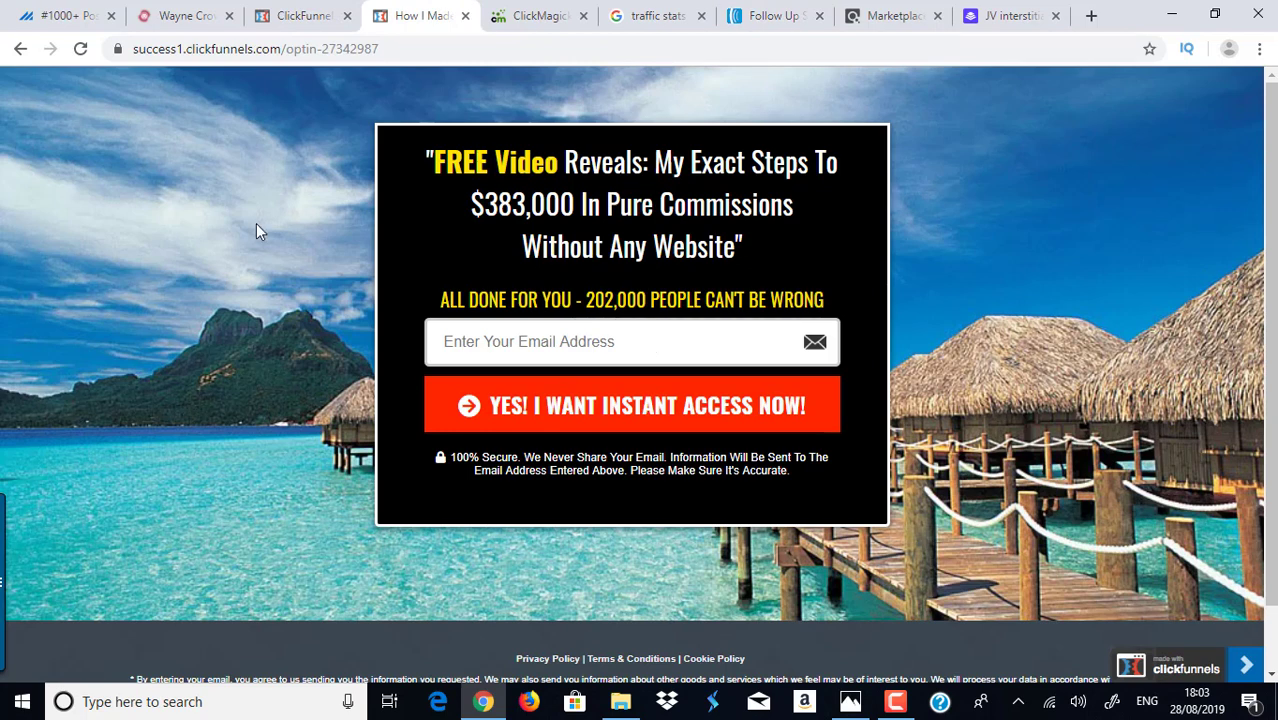
On the Udimi solo deal, raise the order to 500, 750 and finally 1000 visitors, checking the AWeber follow-up emails in between
click(60, 15)
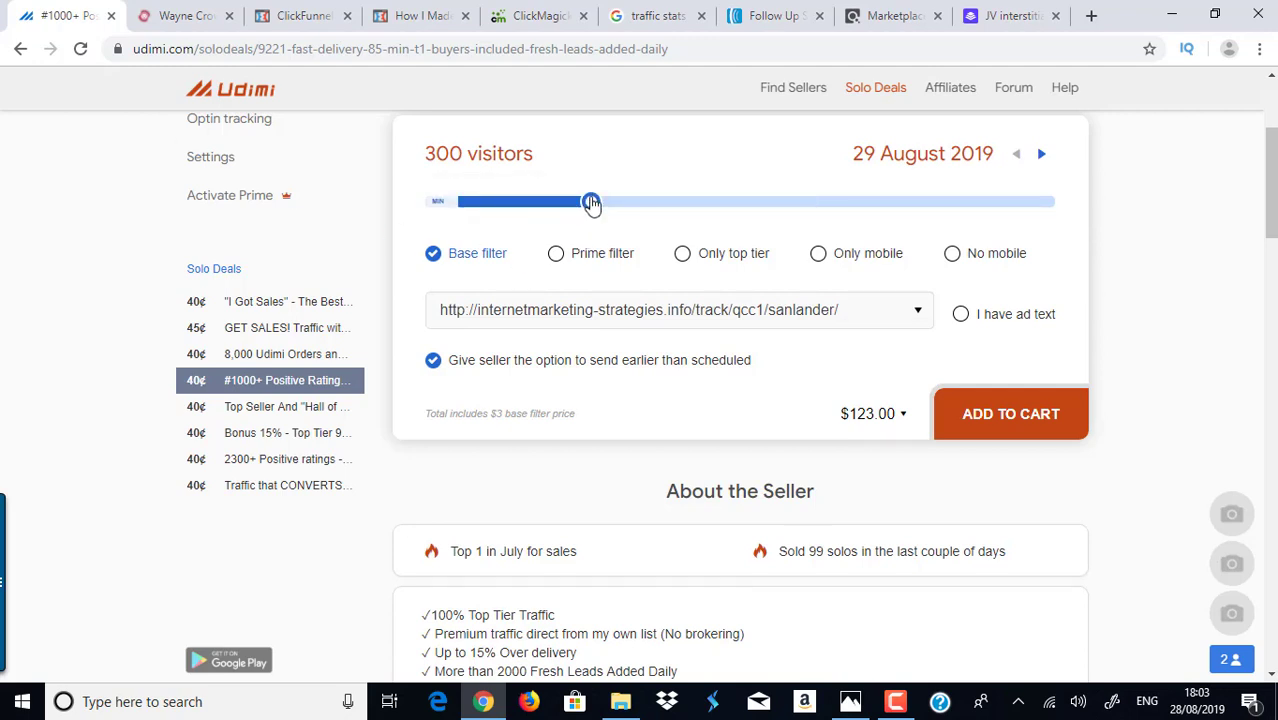
click(786, 15)
click(60, 15)
drag(592, 203, 731, 205)
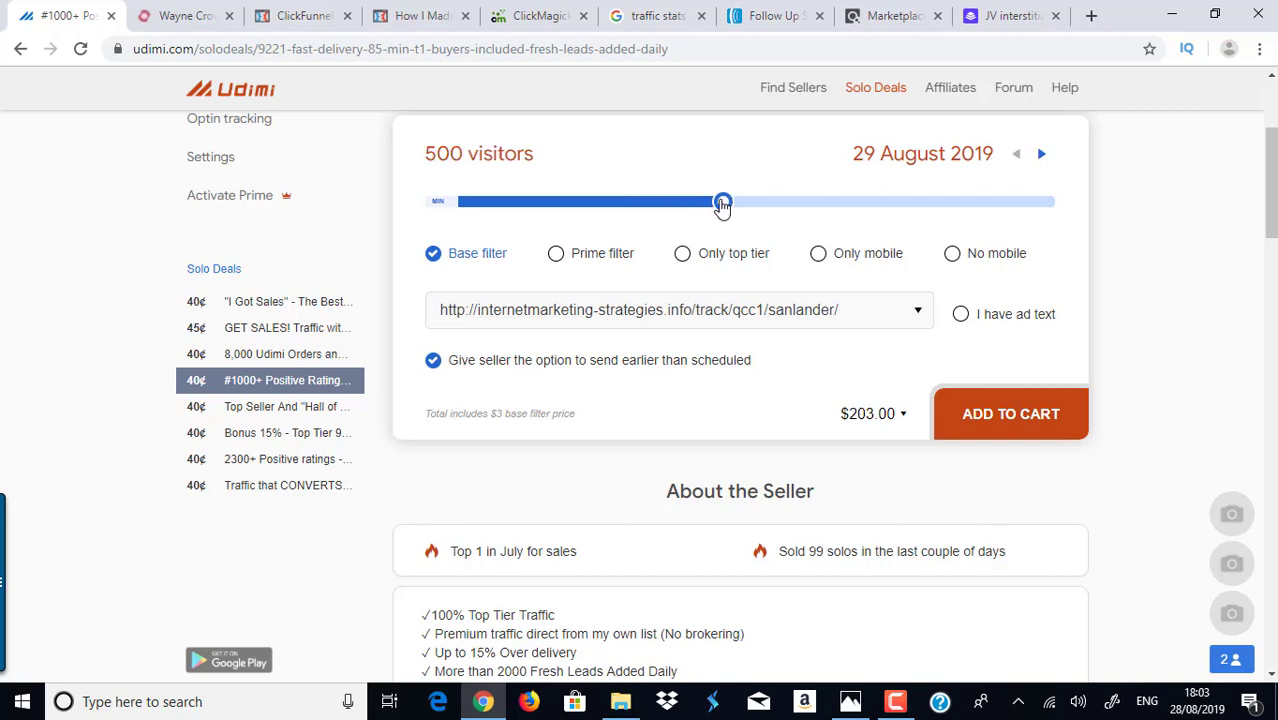
drag(722, 204, 886, 210)
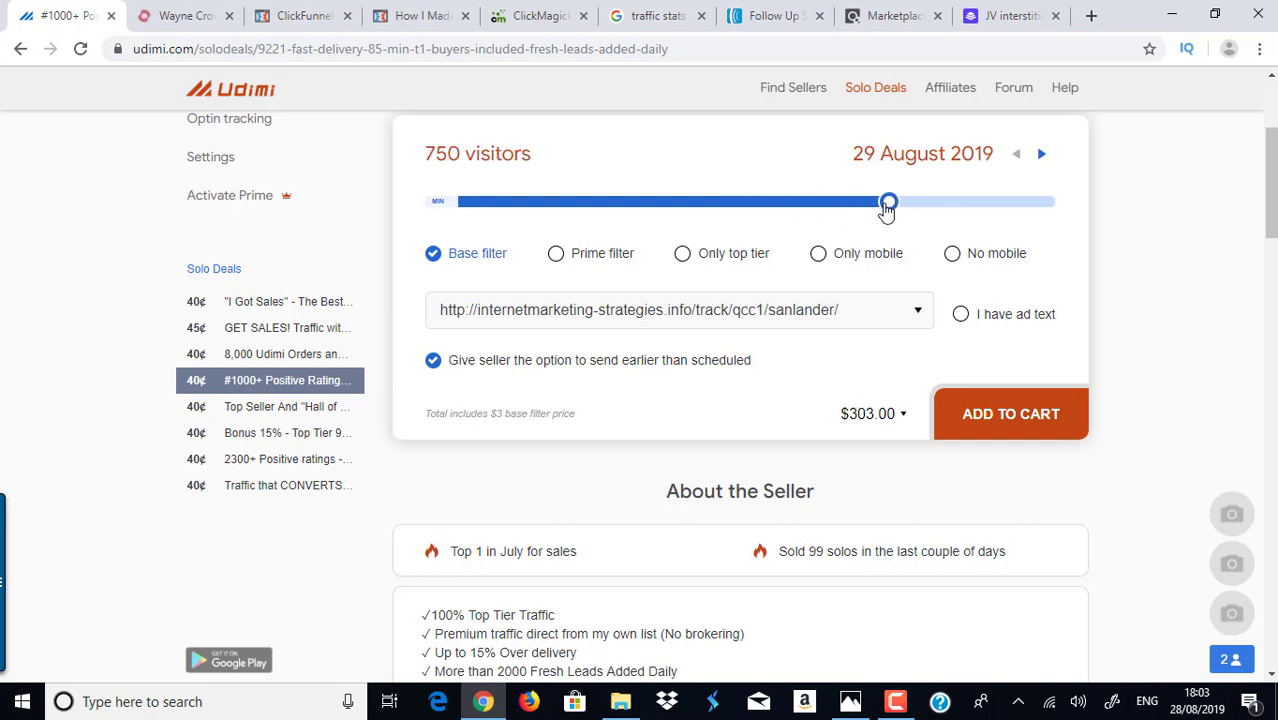
click(782, 22)
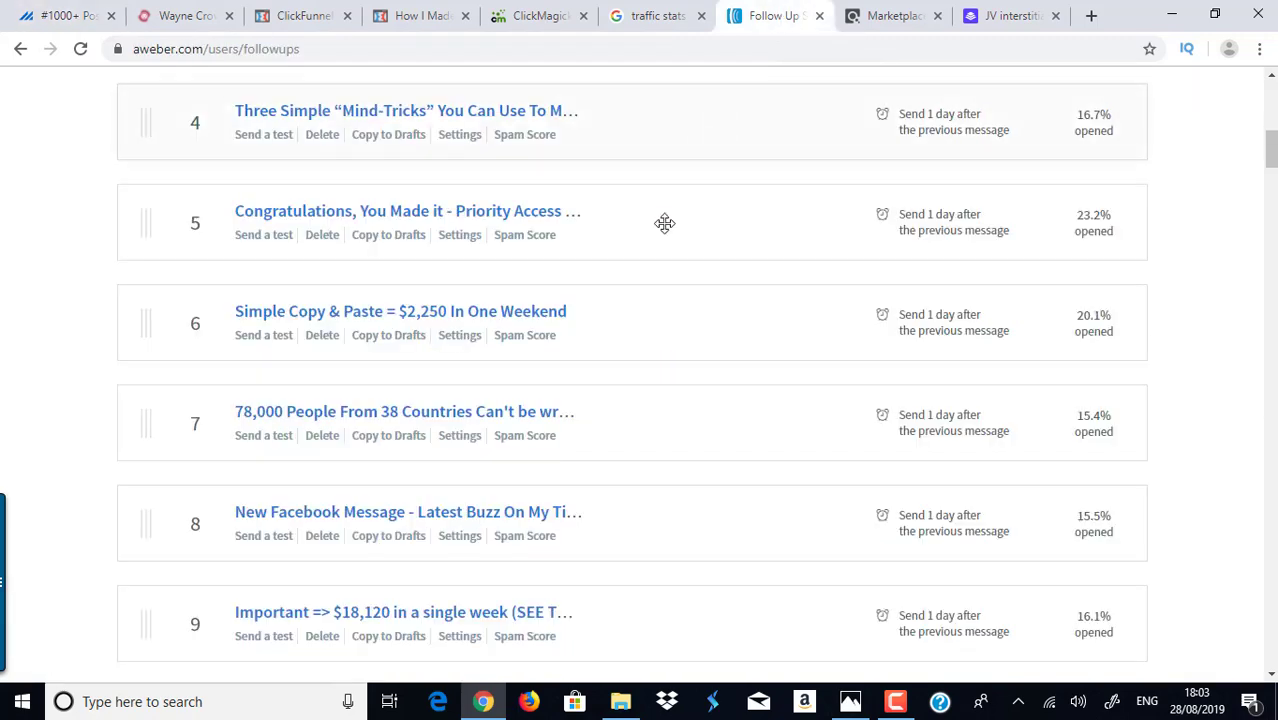
click(62, 15)
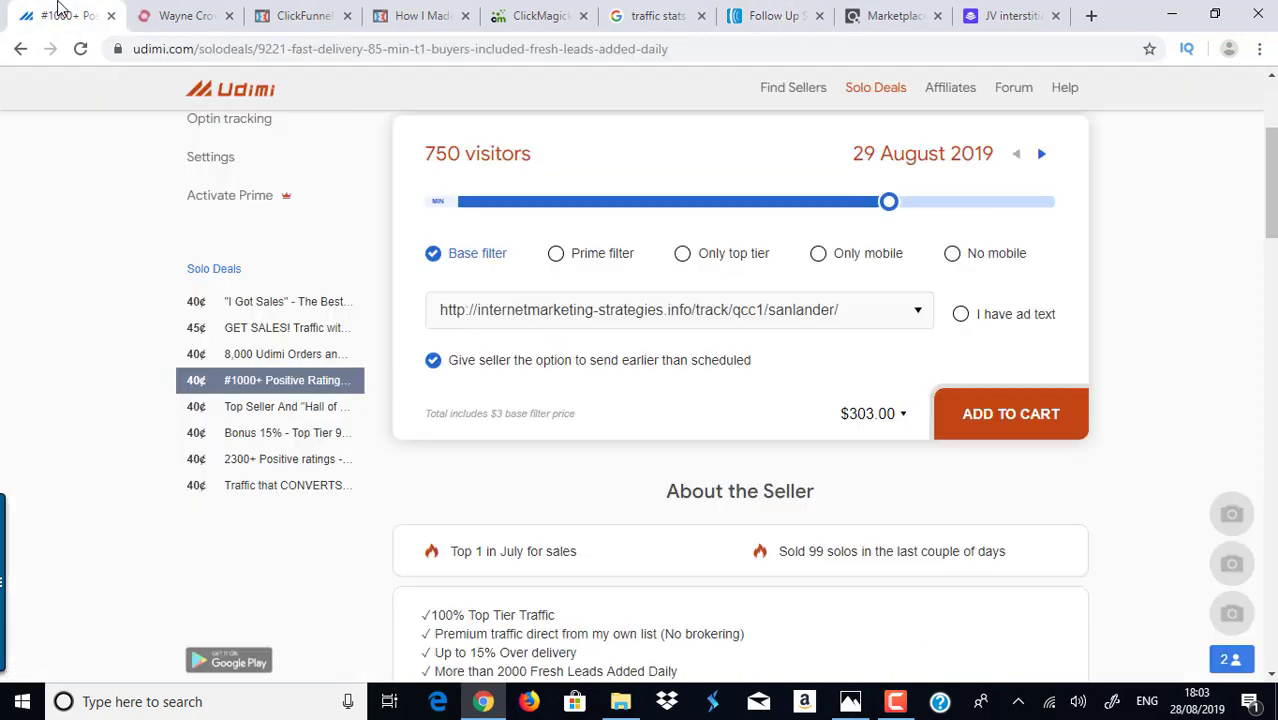
drag(891, 204, 1094, 205)
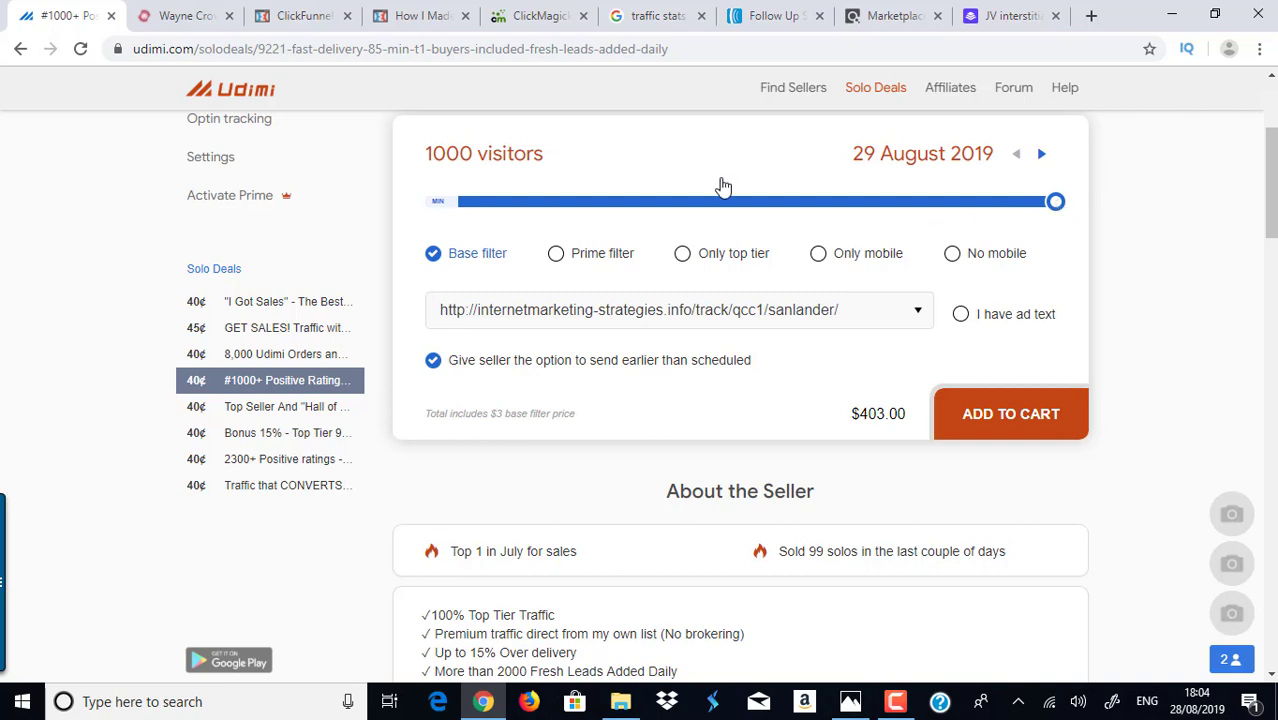
Go over the AWeber follow-up series alongside the CB University promotion page and the free video opt-in page
click(775, 12)
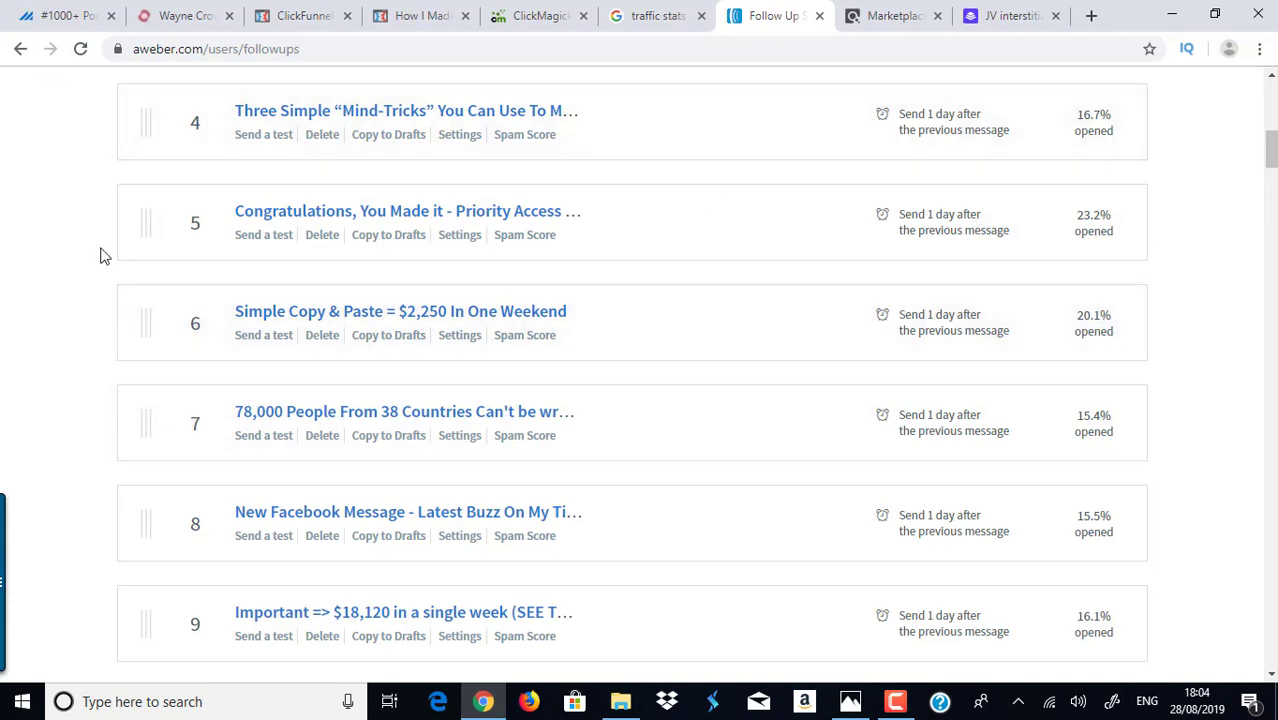
click(1018, 14)
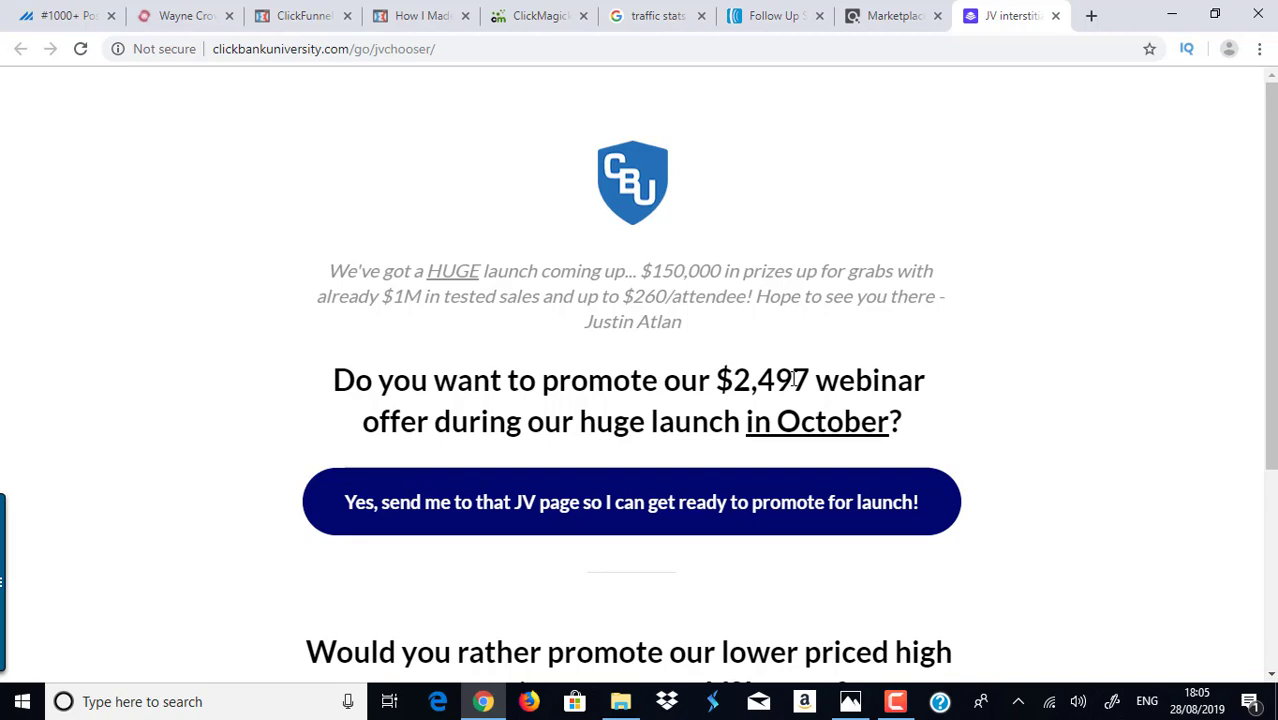
click(797, 10)
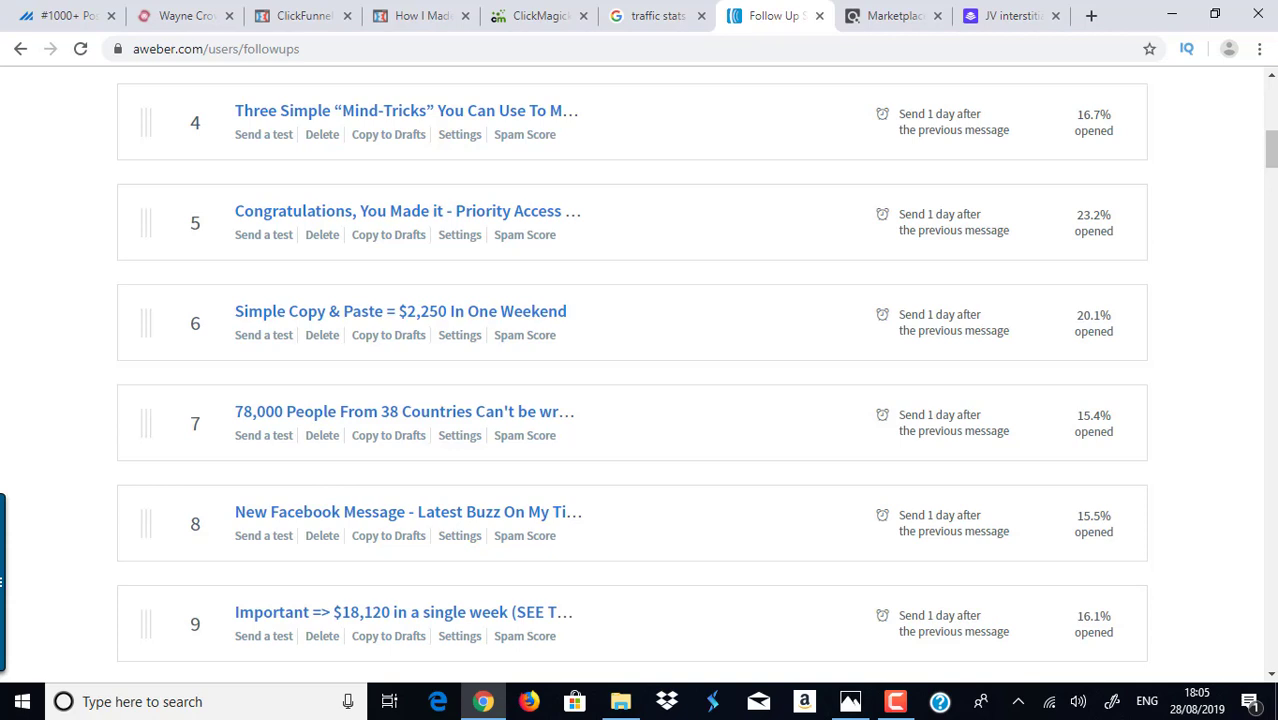
click(420, 14)
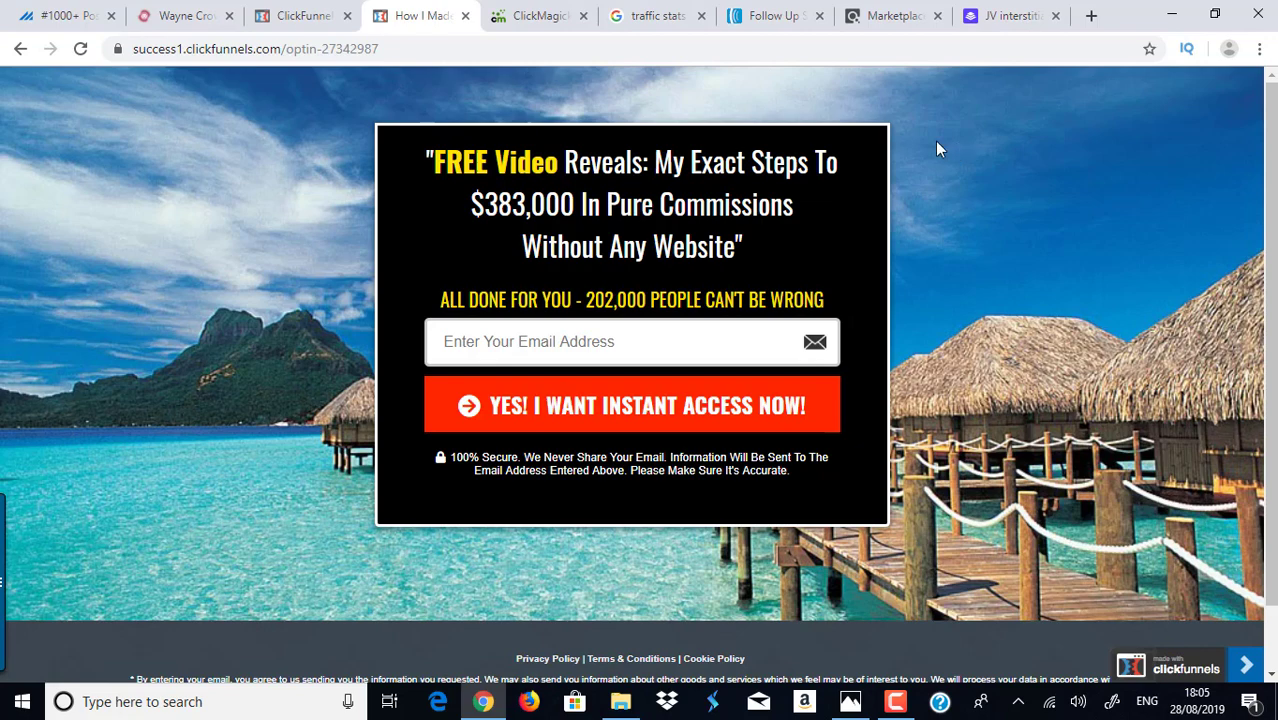
click(815, 10)
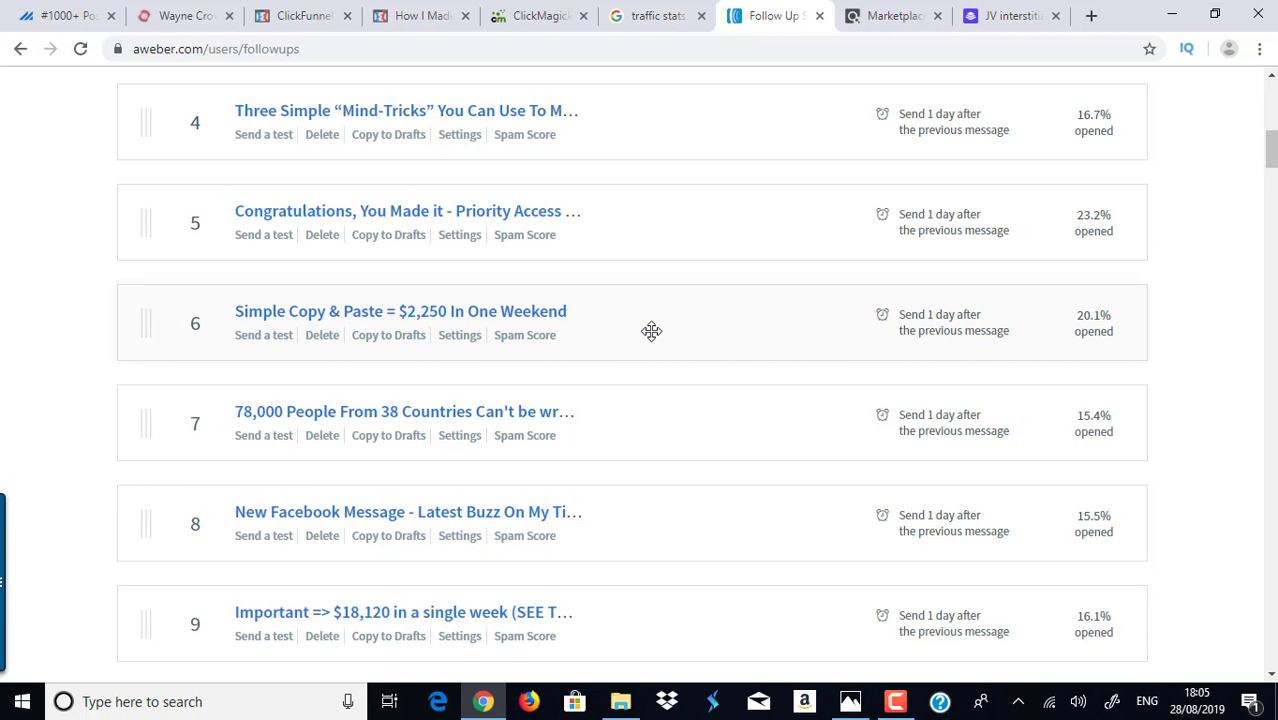
Set the Udimi solo order to 300 visitors and review the seller's profile statistics
click(52, 10)
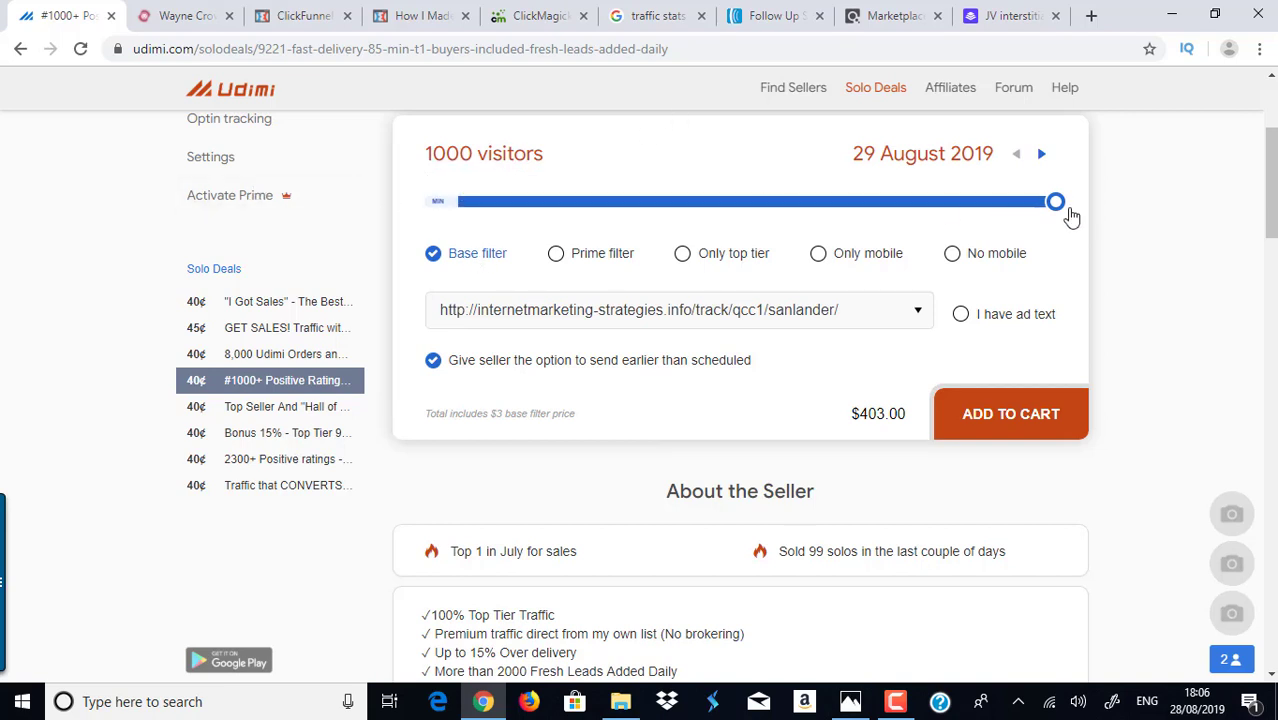
scroll(856, 230, up, 3)
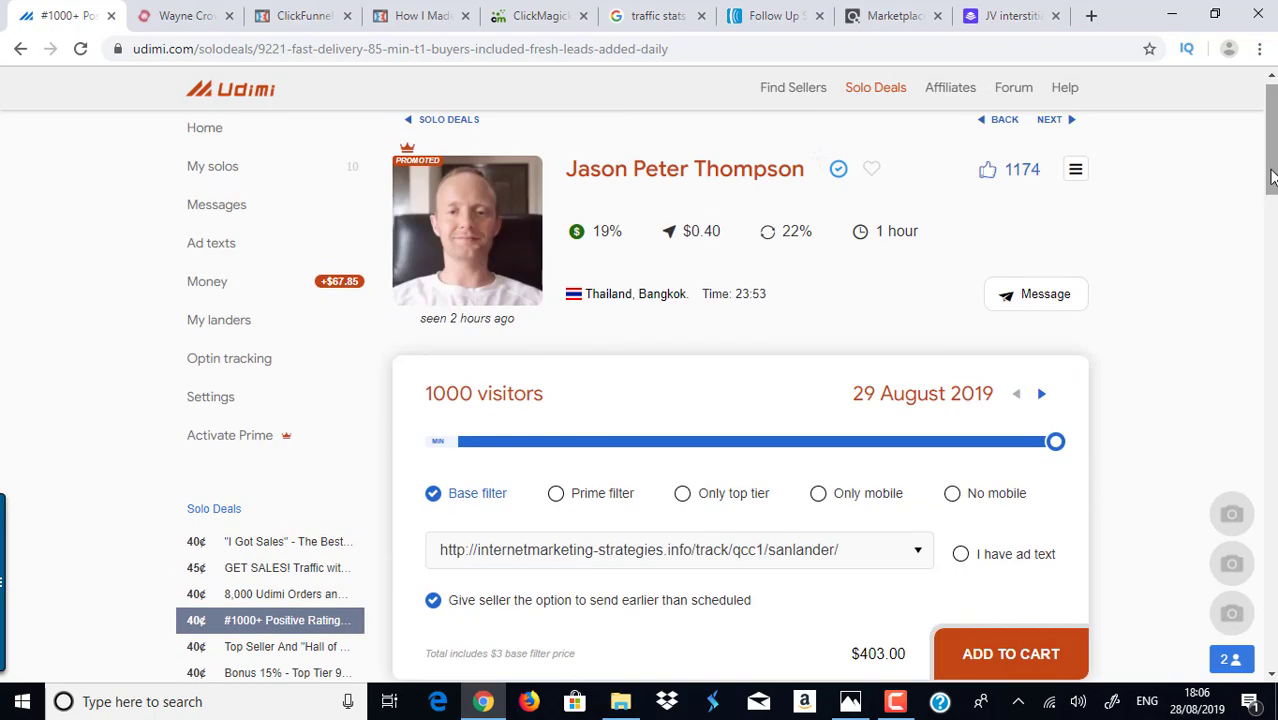
mouse_move(576, 232)
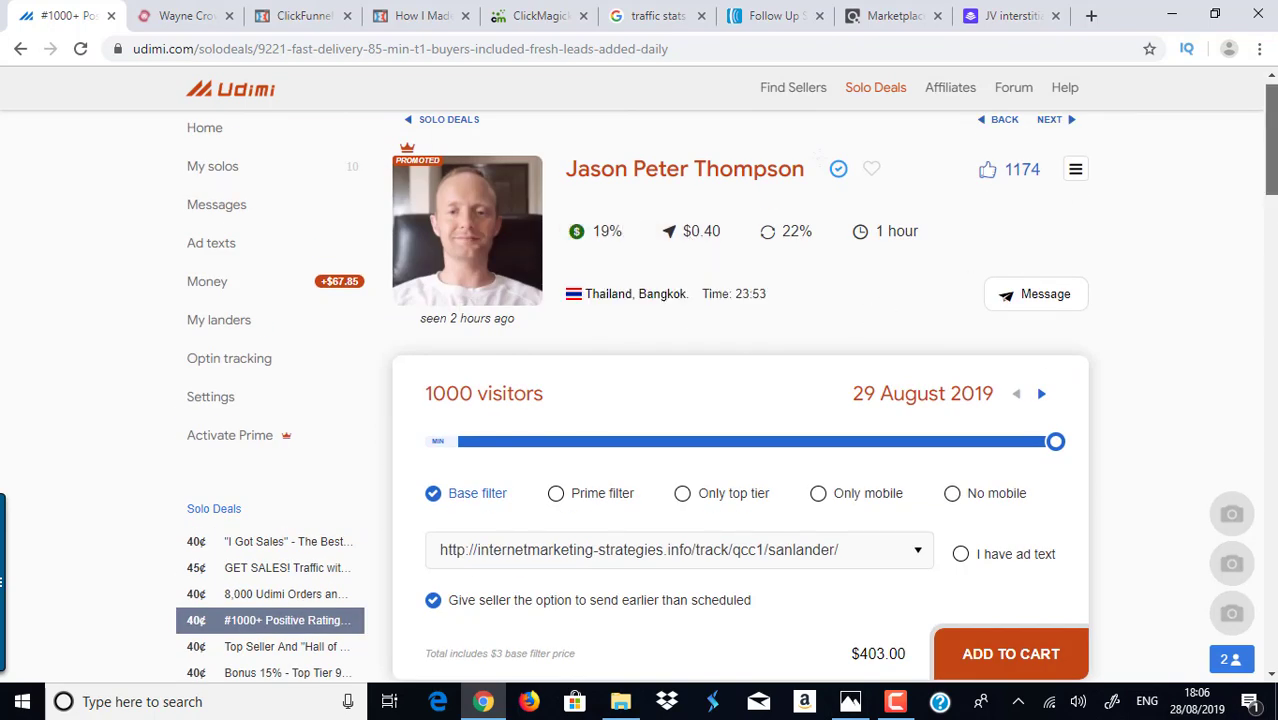
scroll(1085, 300, down, 2)
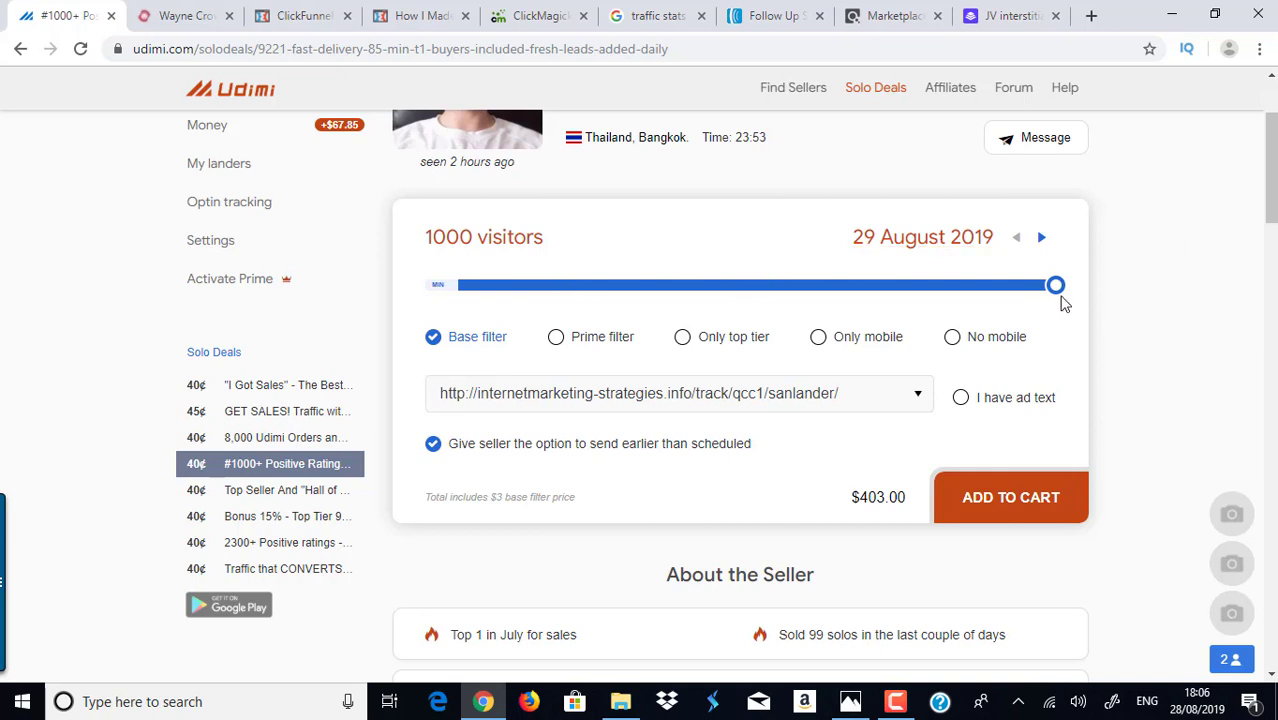
drag(1056, 286, 590, 287)
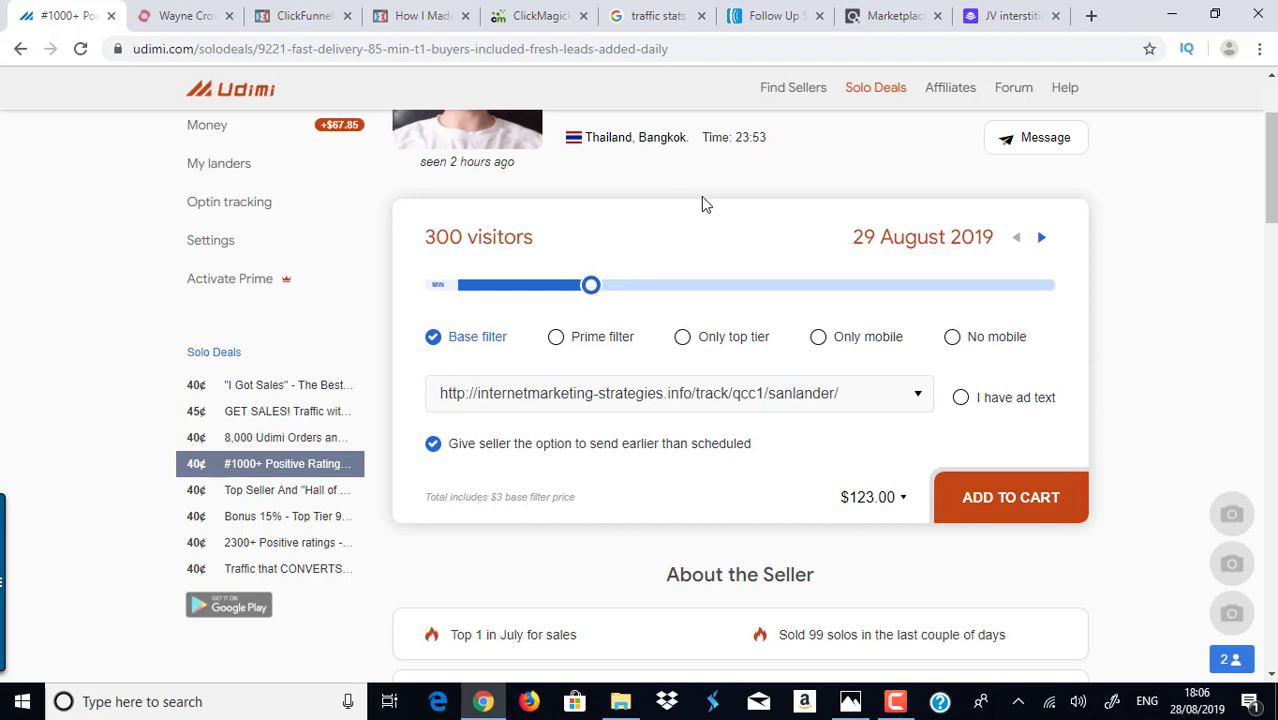
scroll(1270, 160, up, 1)
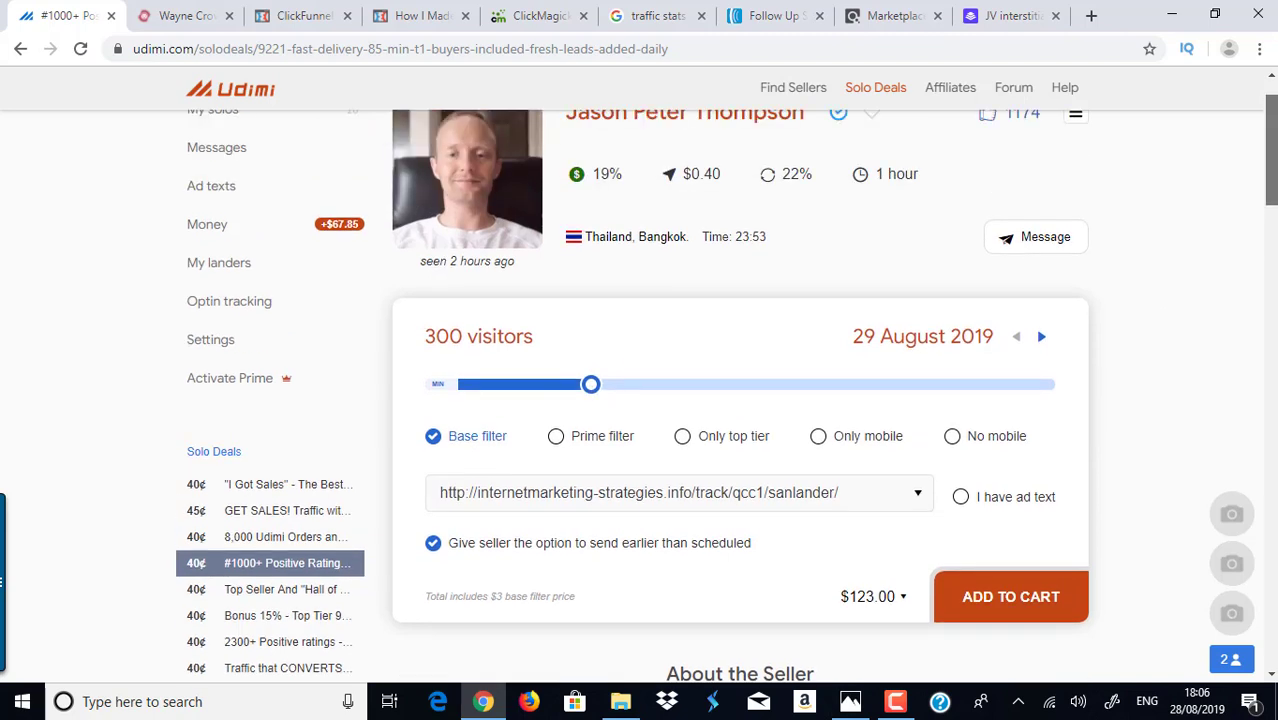
scroll(1121, 148, up, 1)
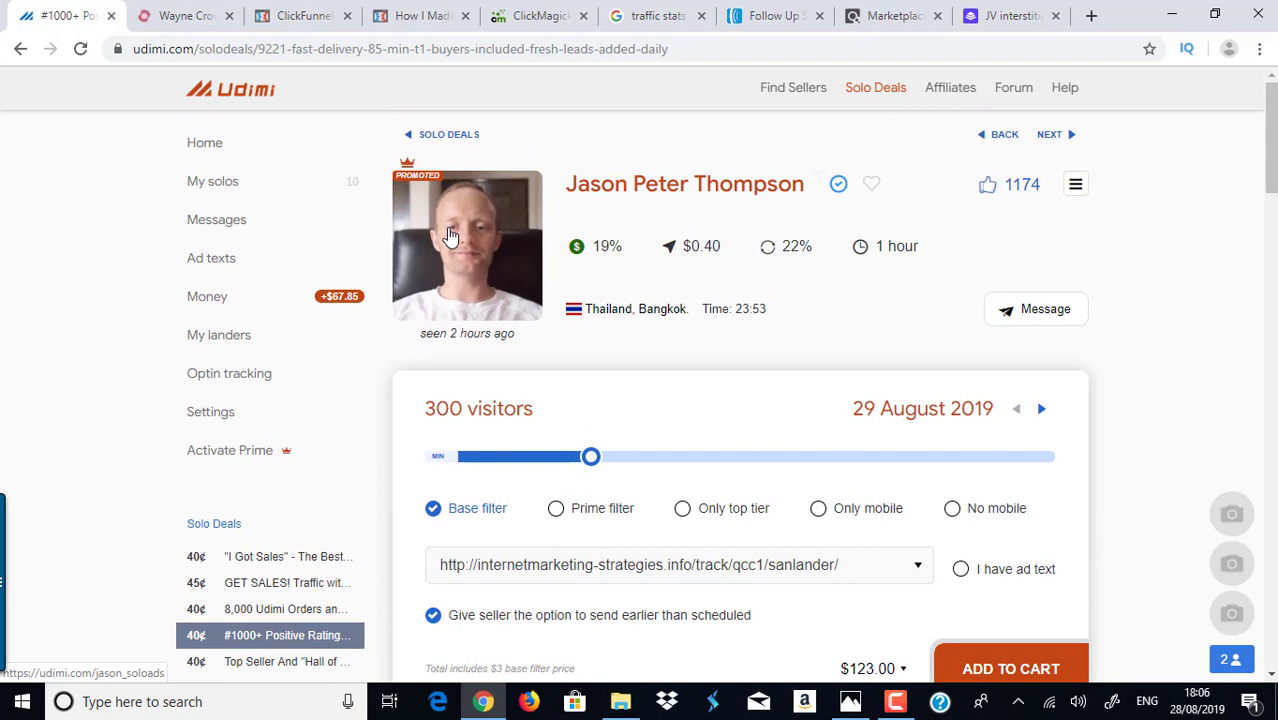
mouse_move(605, 252)
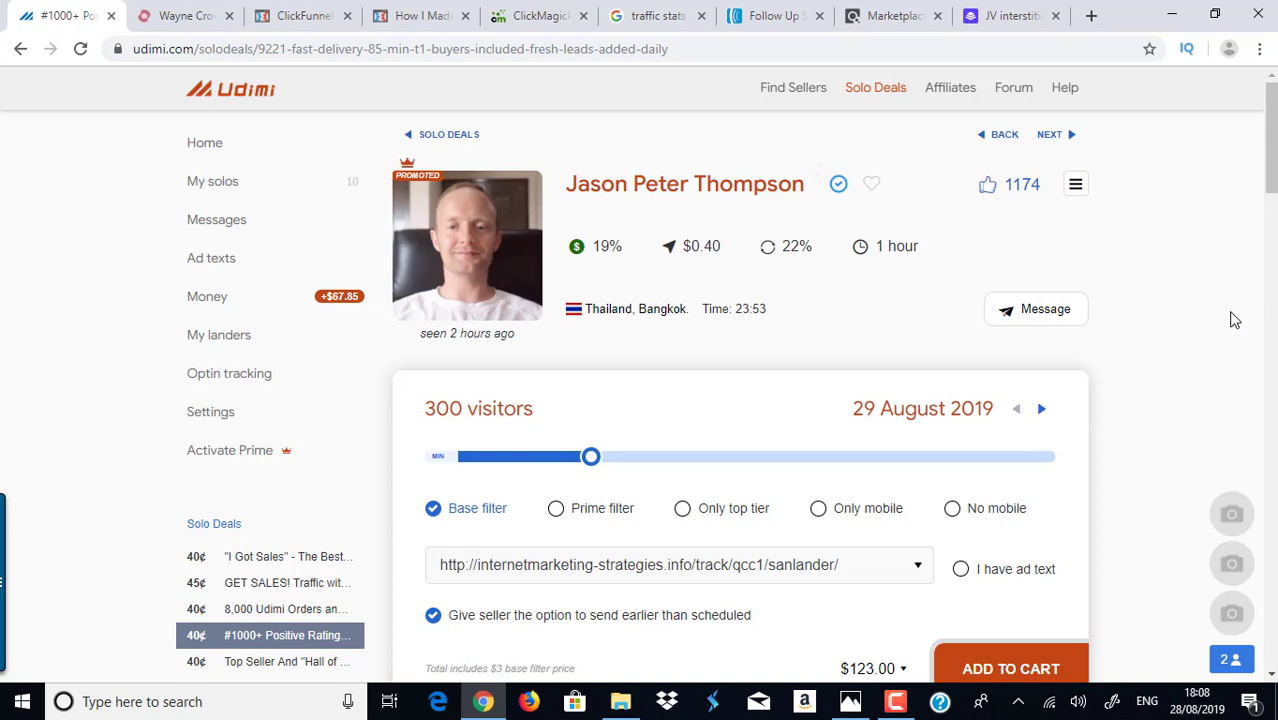
View the start of the AWeber Follow Up Series and the opt-in page that collects the email addresses
click(773, 14)
scroll(1270, 150, up, 8)
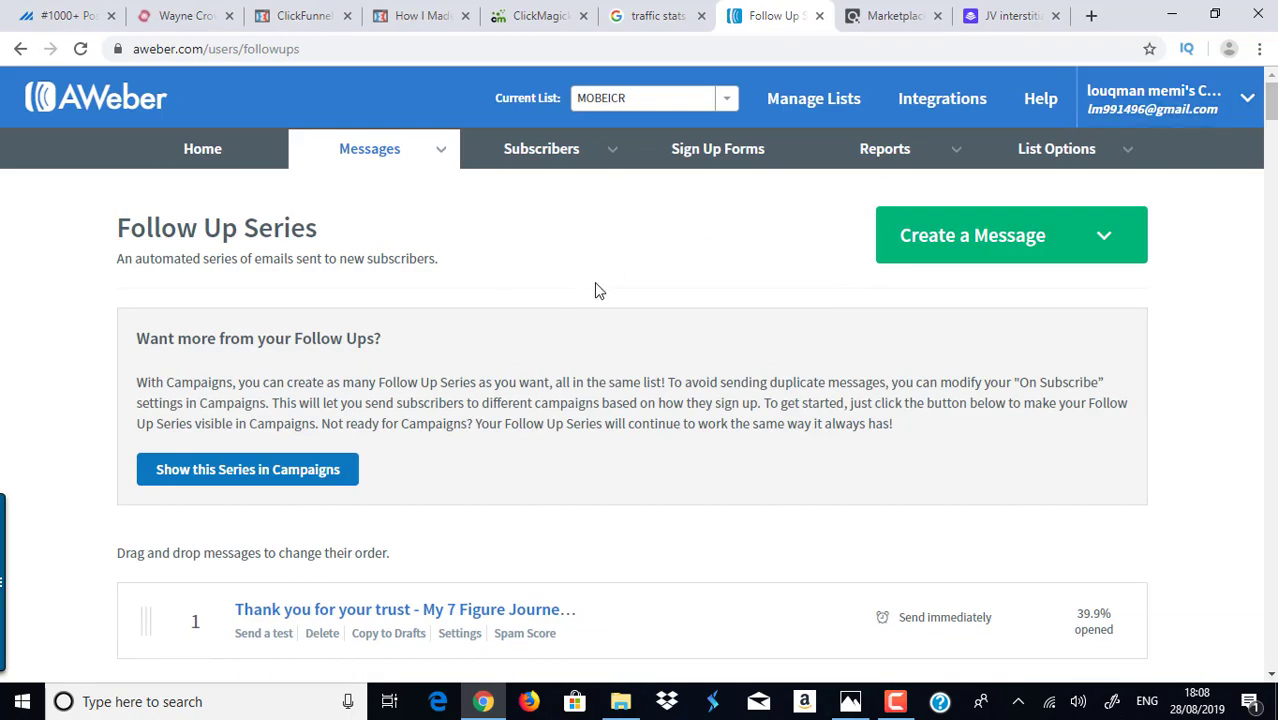
click(422, 12)
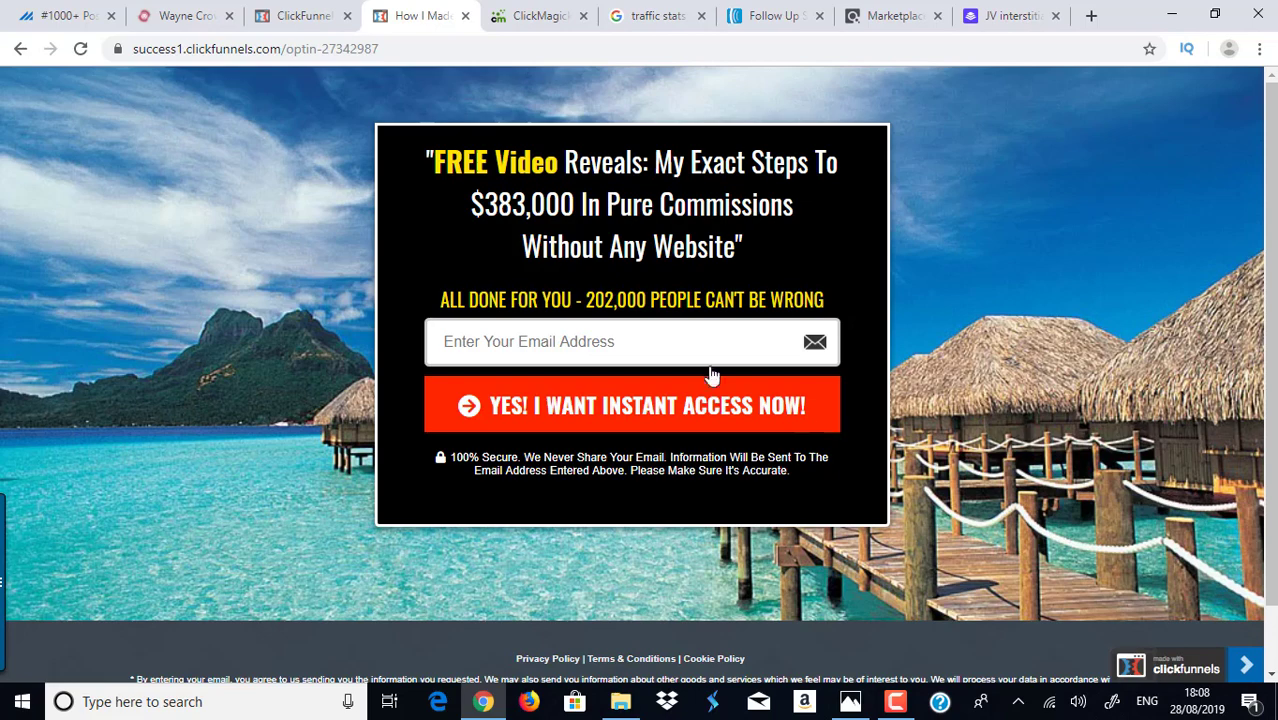
Examine the Udimi seller's sales rate, recent purchases and buyer feedback
click(77, 12)
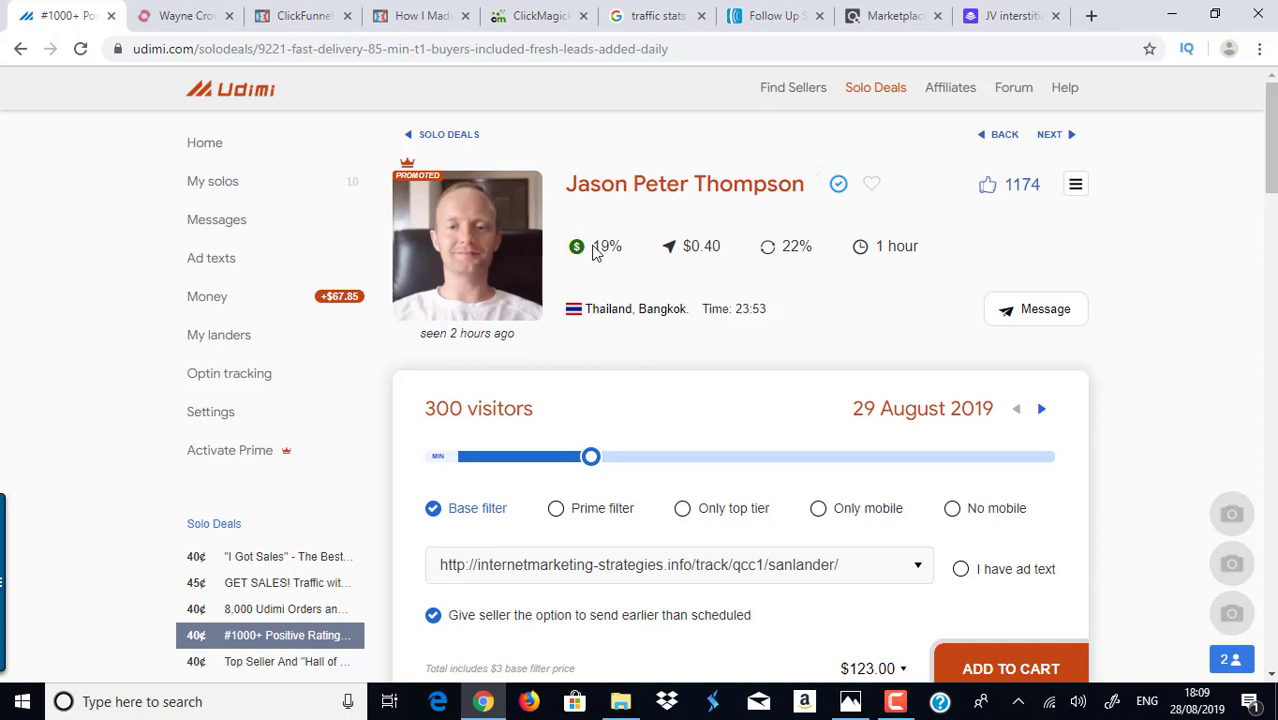
mouse_move(590, 250)
drag(1270, 140, 1270, 255)
scroll(722, 485, down, 10)
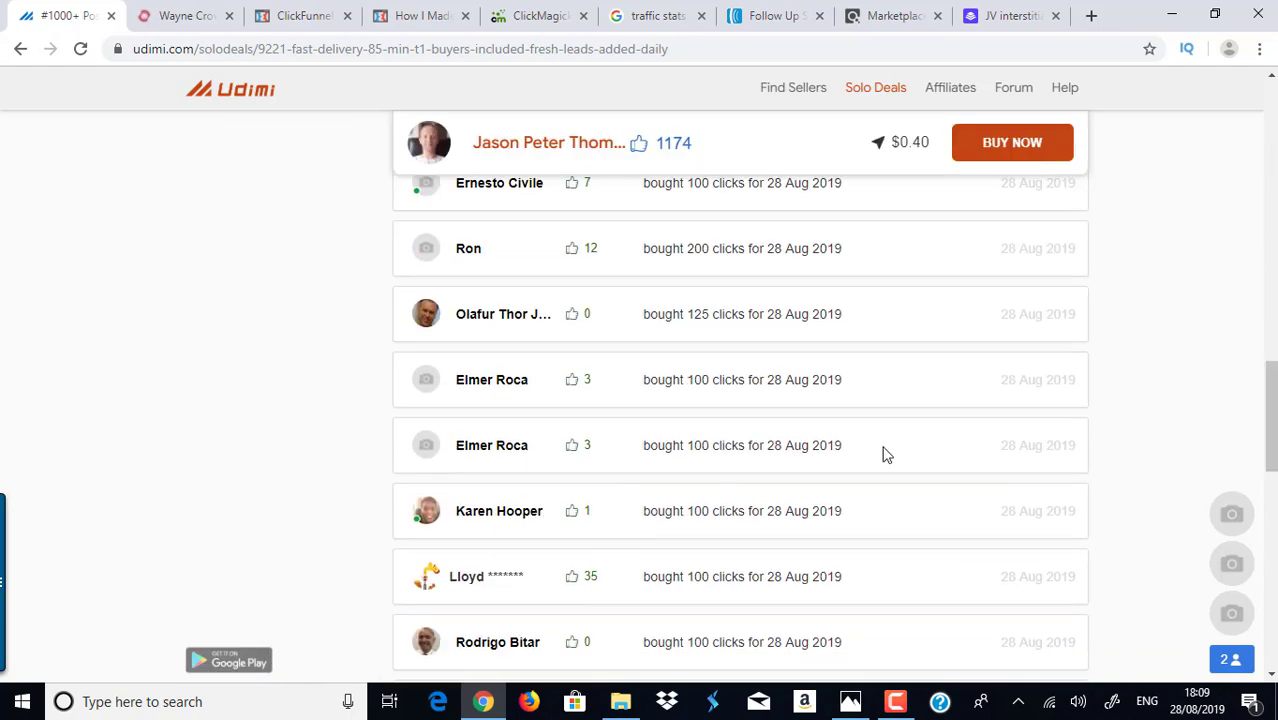
scroll(722, 466, down, 1)
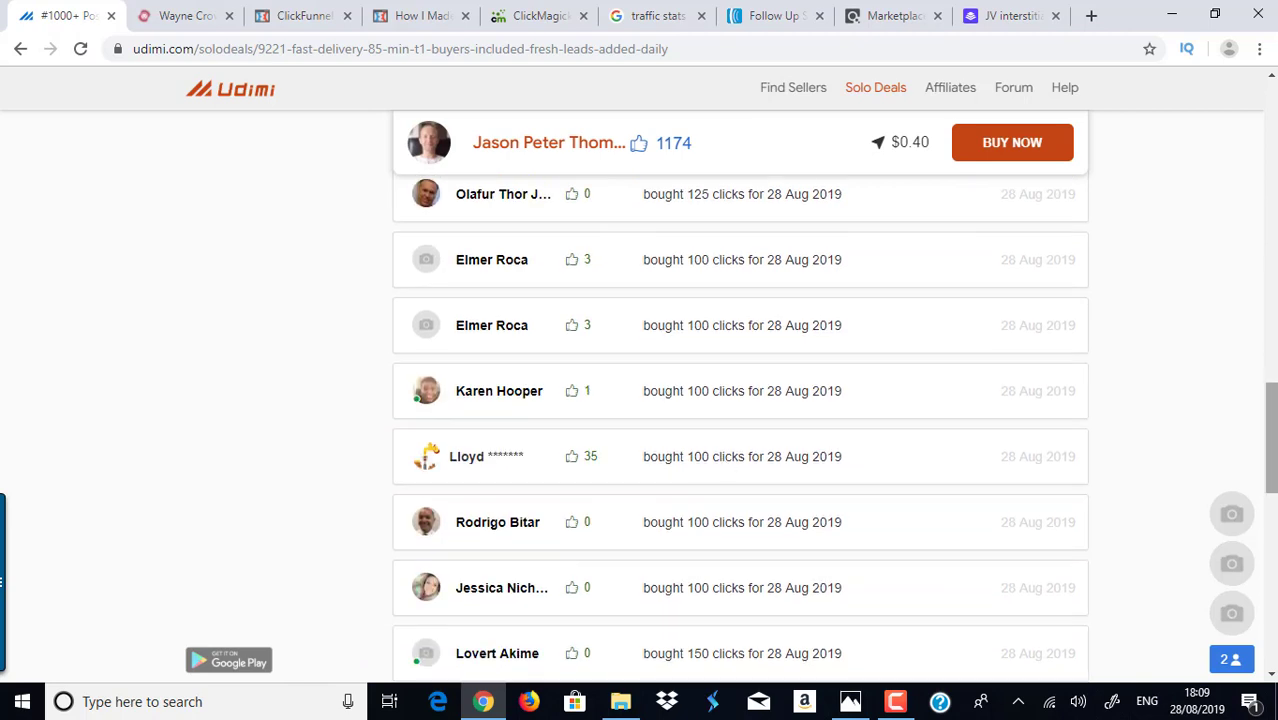
scroll(673, 474, down, 5)
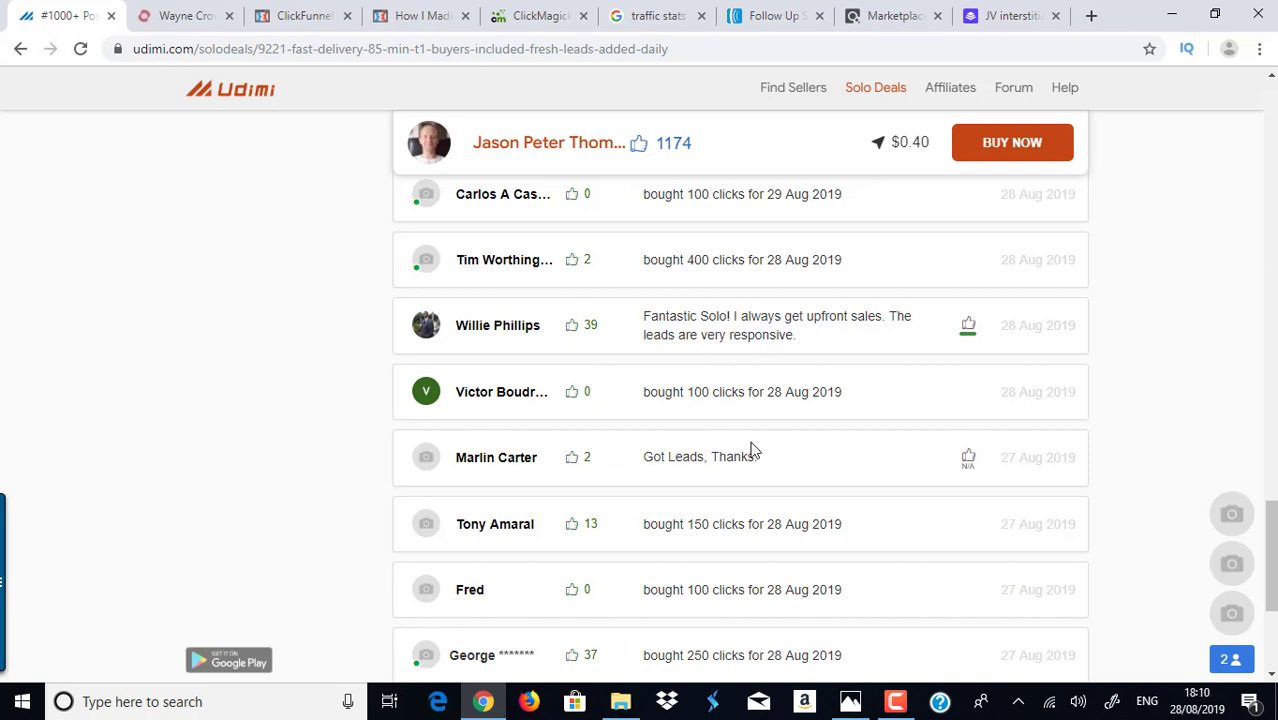
drag(1270, 555, 1270, 140)
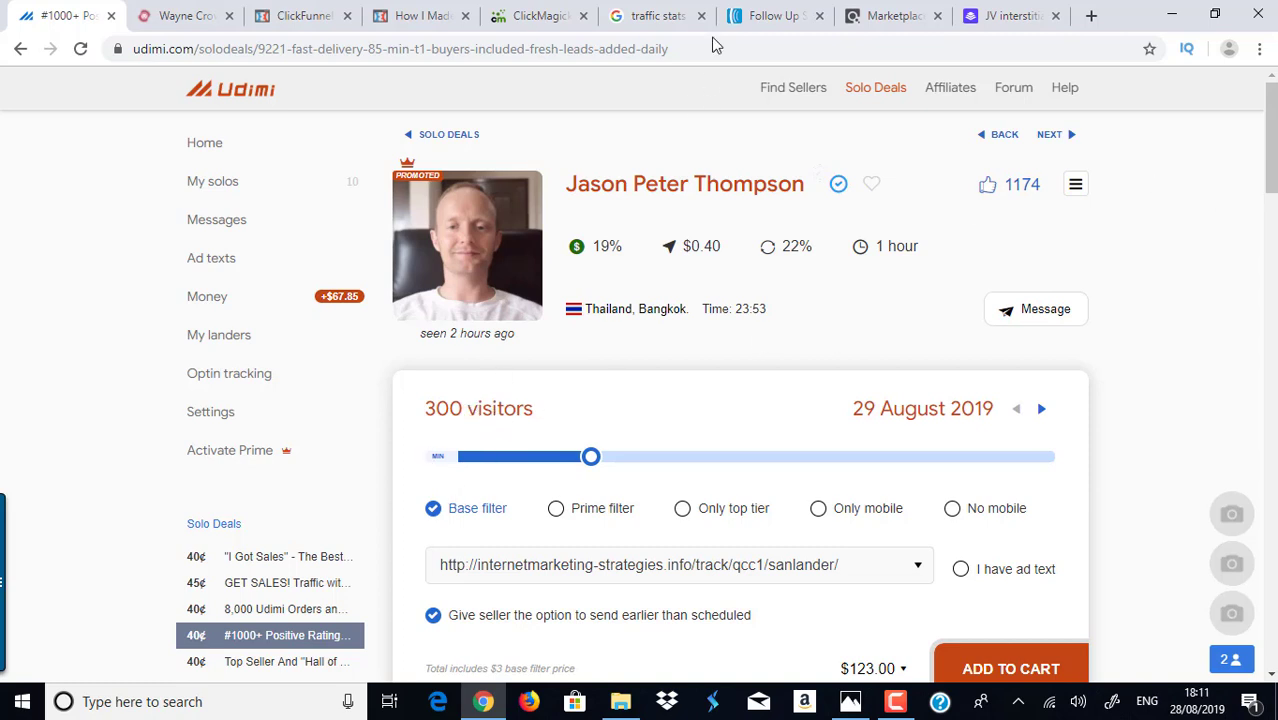
After a look at the AWeber series, add the Prime filter and Only top tier options to the Udimi solo order
click(760, 12)
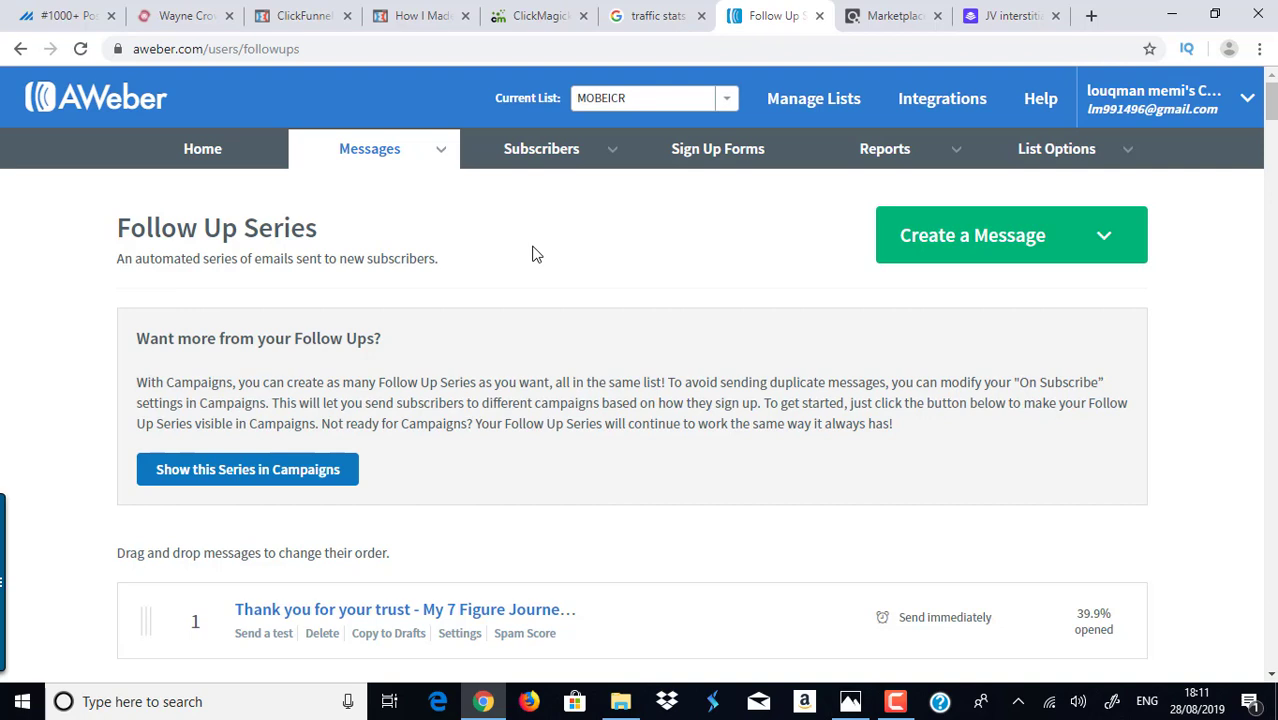
click(60, 15)
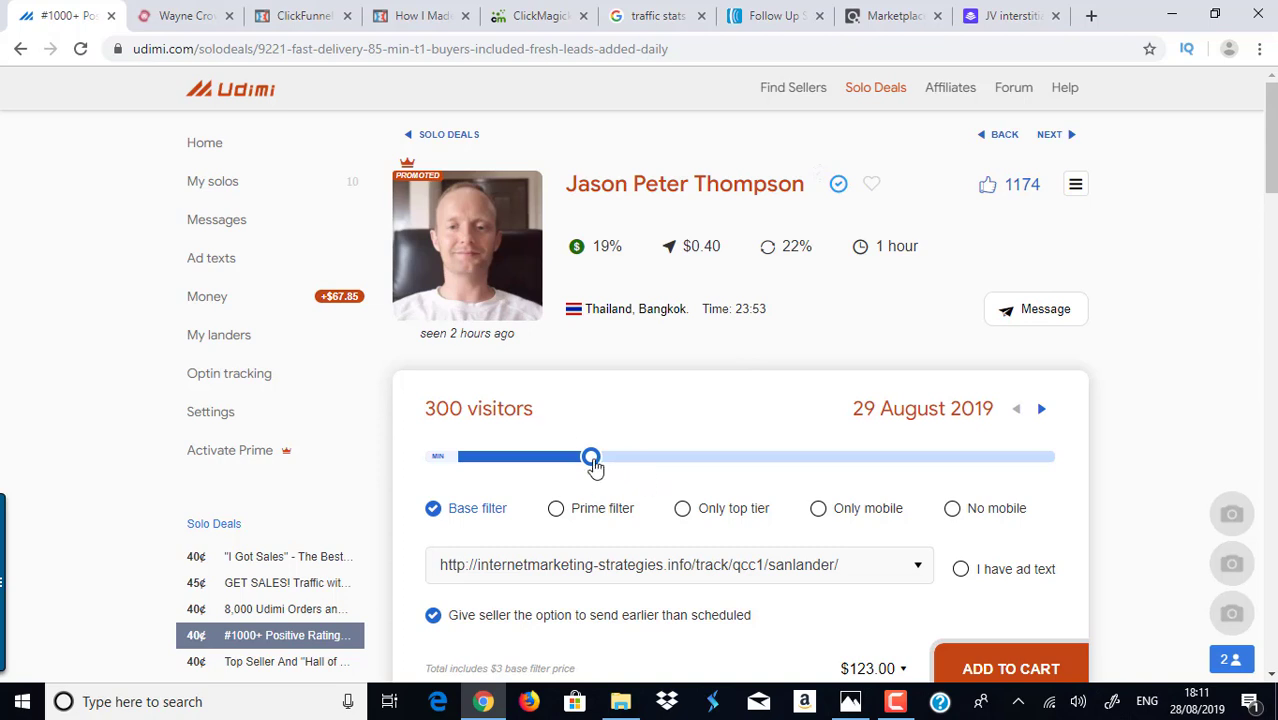
click(559, 515)
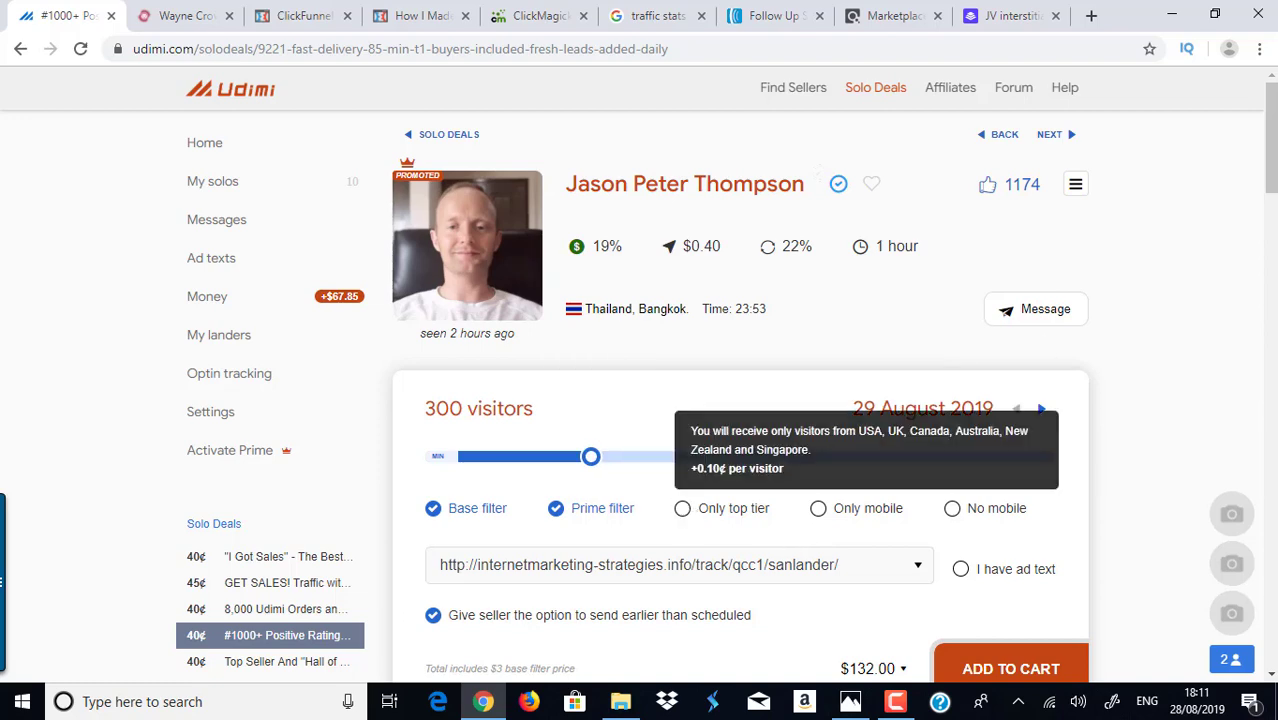
scroll(1270, 140, down, 3)
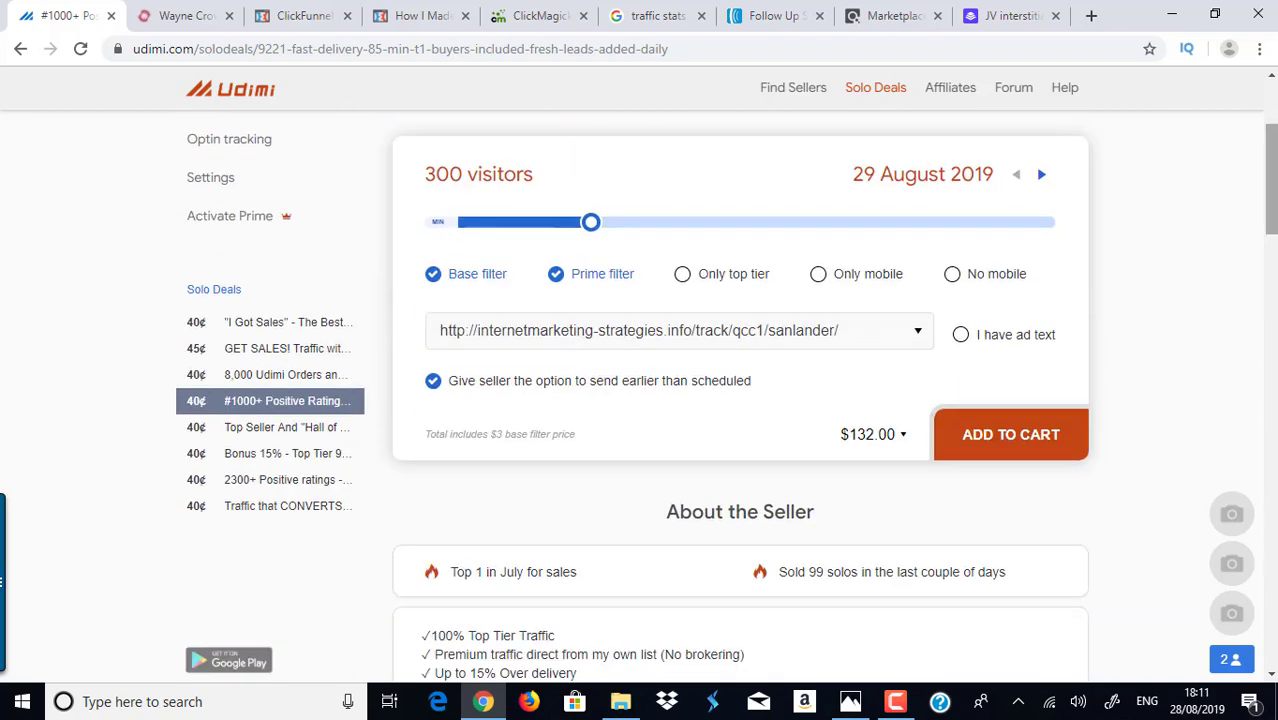
click(683, 275)
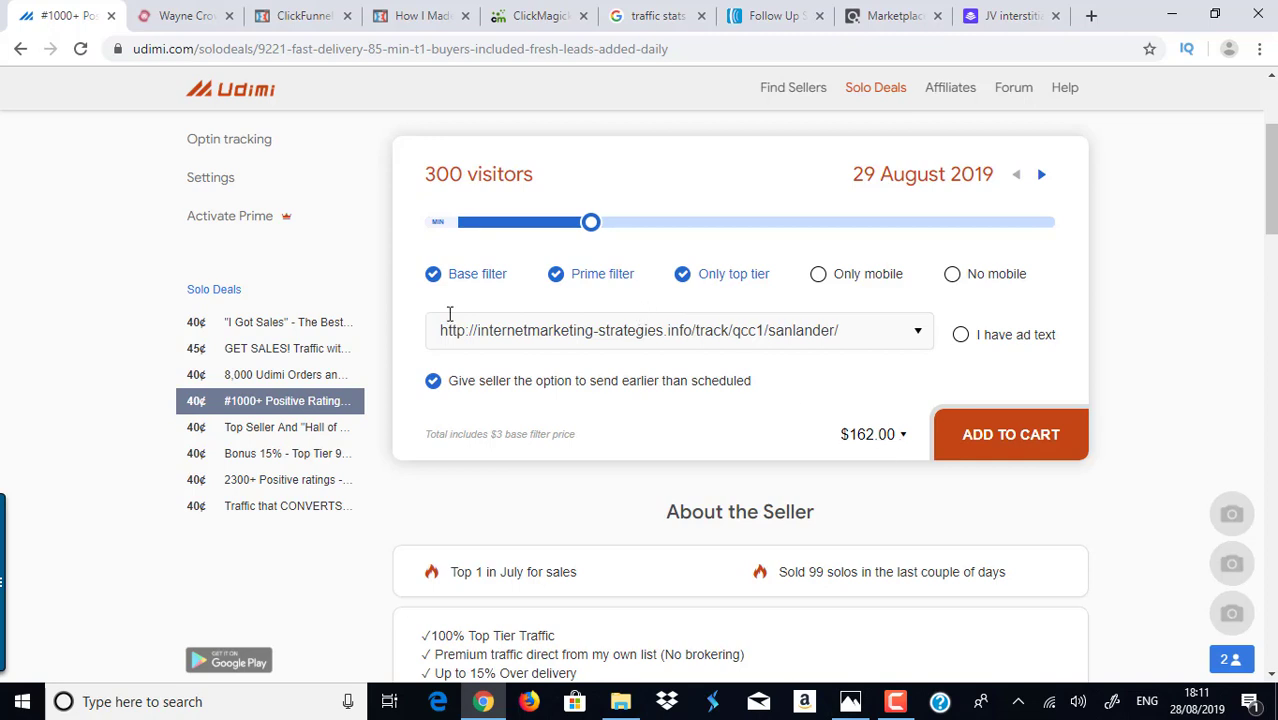
Check the destination link in the Udimi solo order and copy the opt-in page's web address
drag(439, 331, 838, 328)
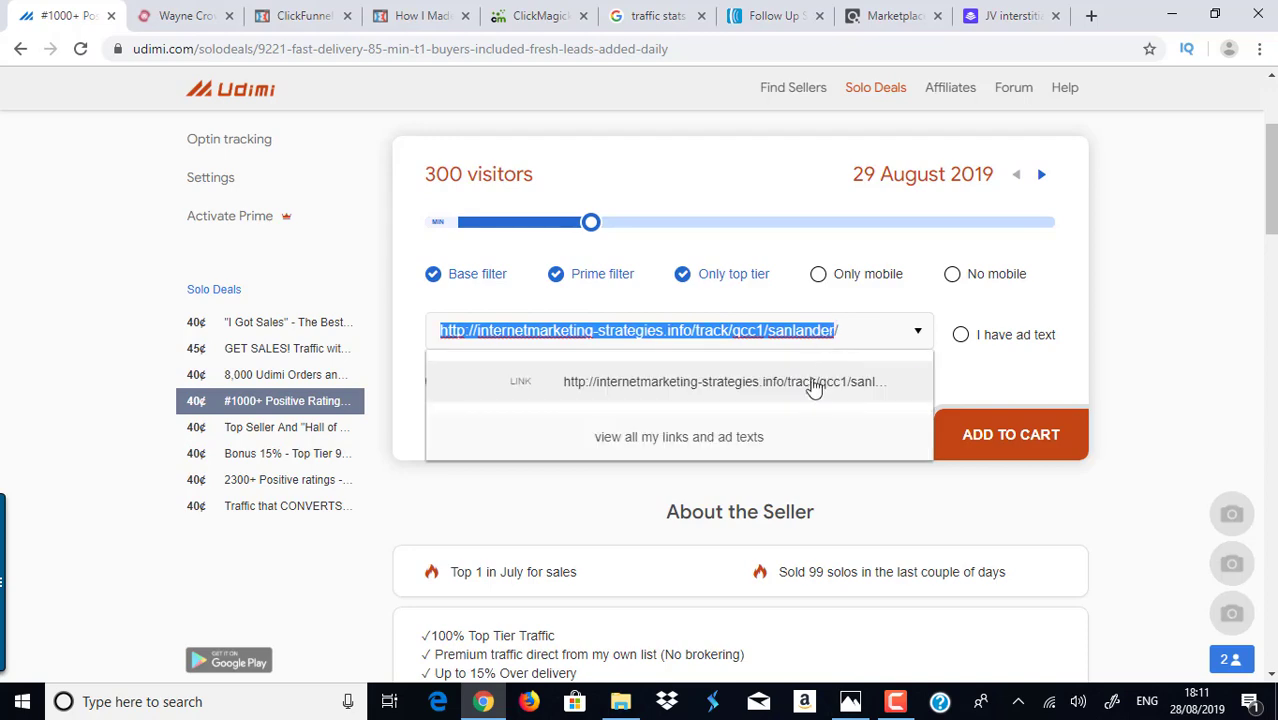
click(884, 491)
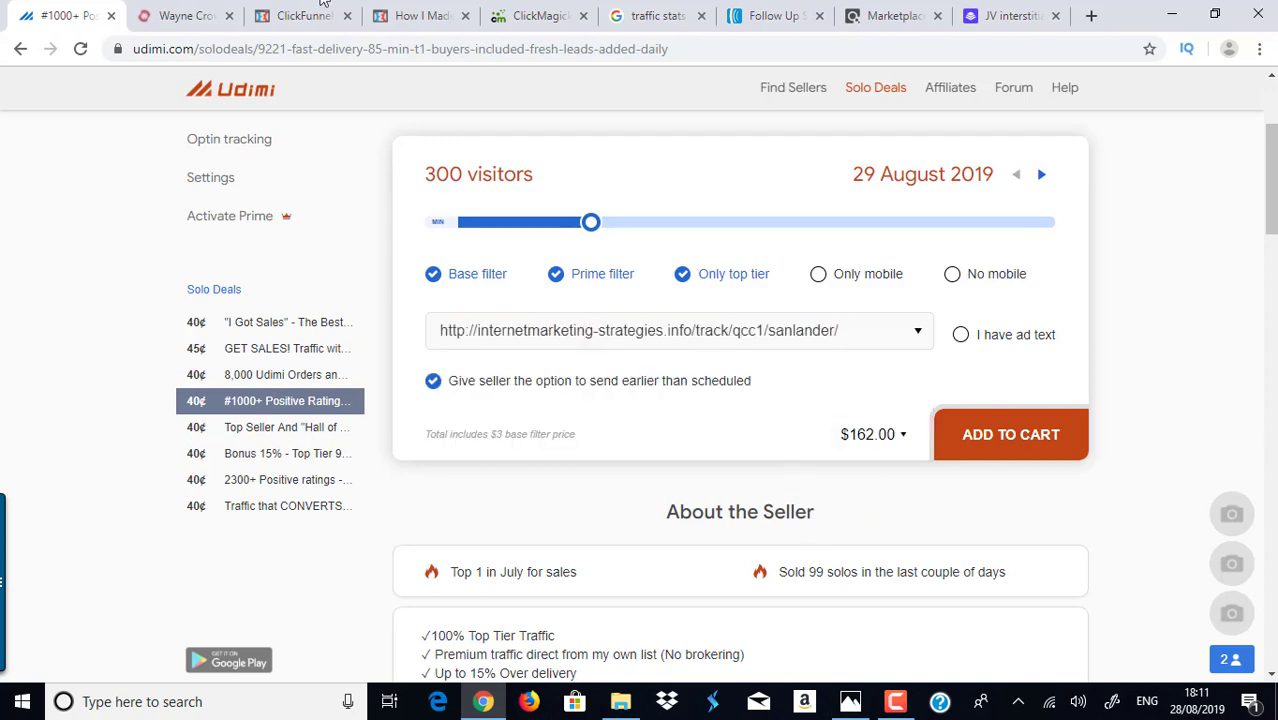
click(420, 15)
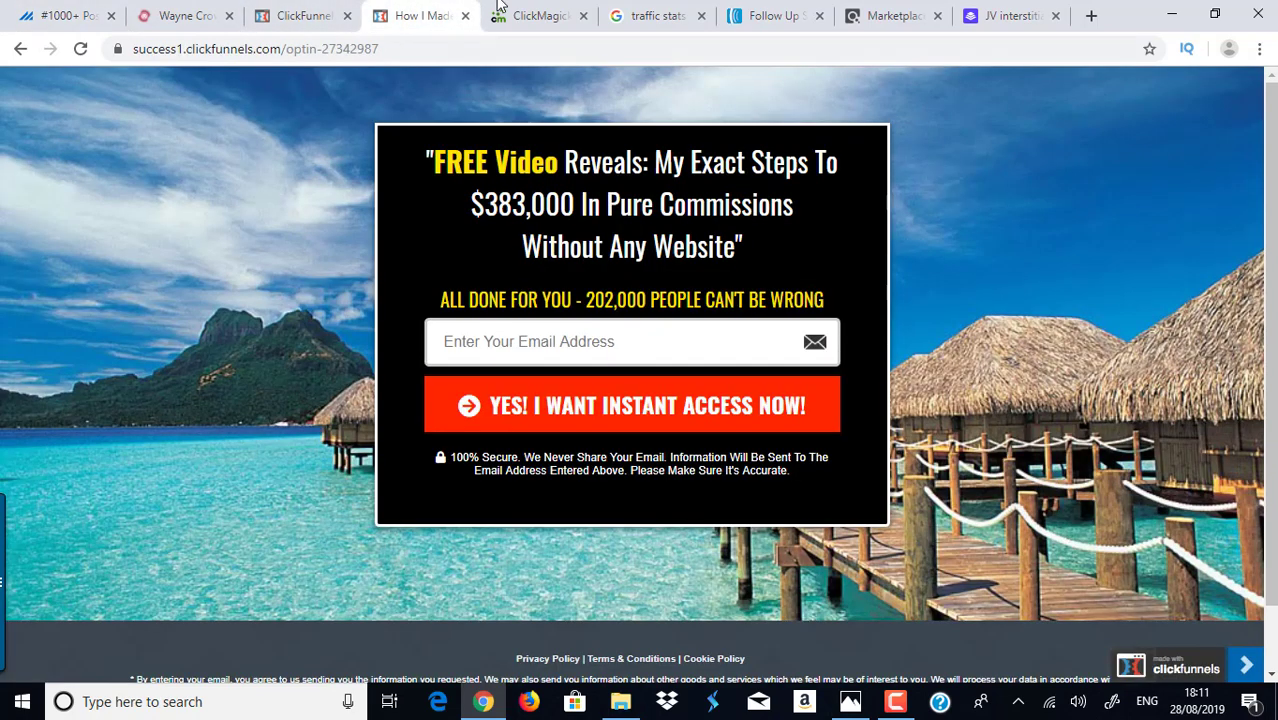
click(325, 53)
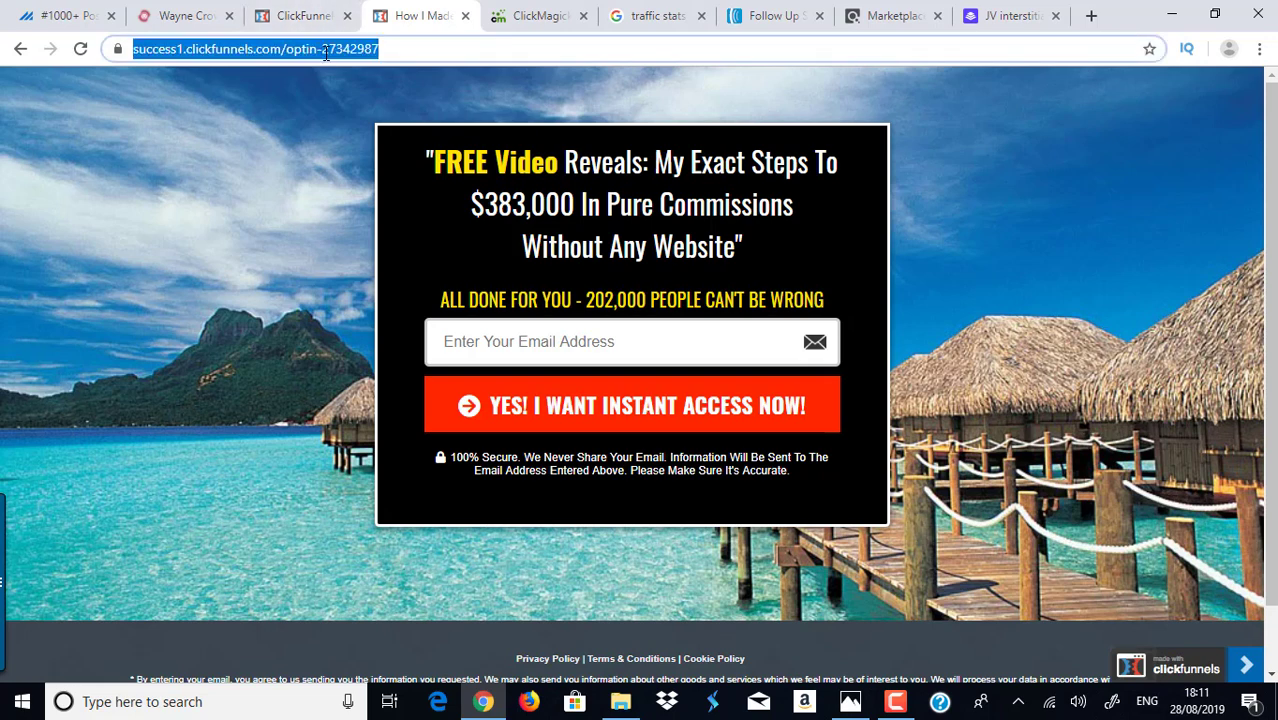
click(80, 22)
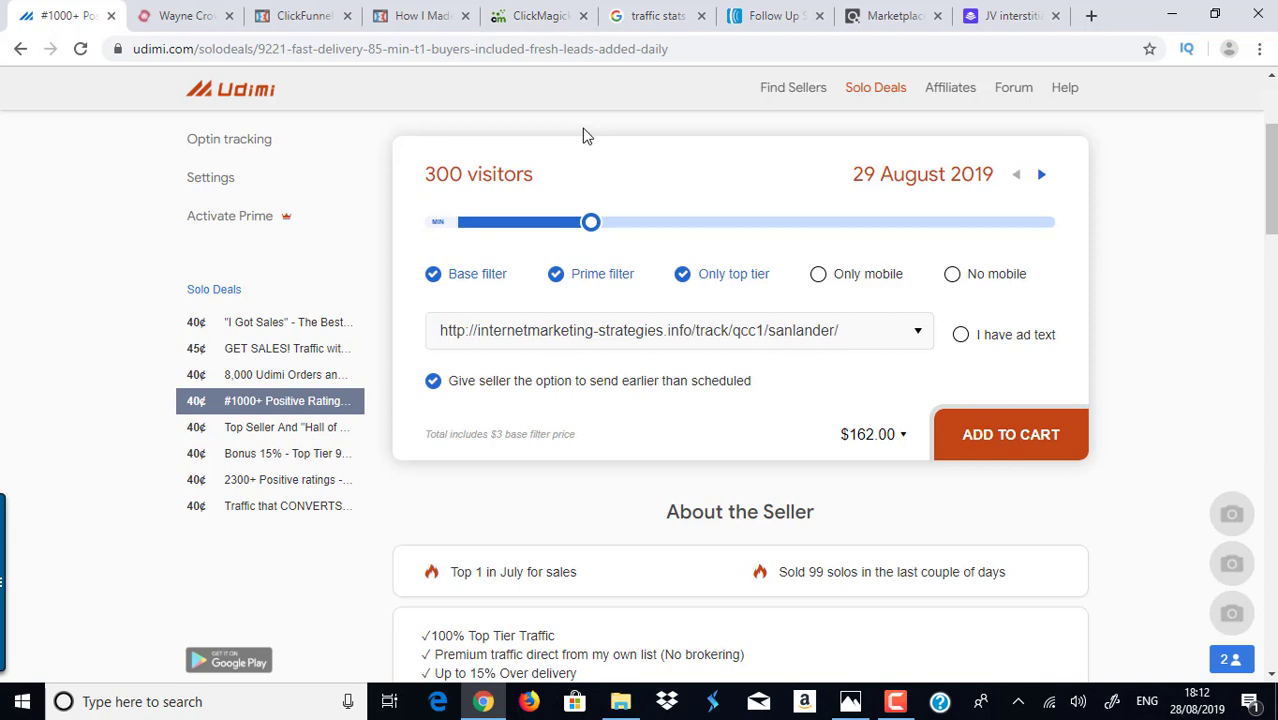
Review the Udimi solo order and its Only top tier option alongside the ClickMagick tracking links page and the opt-in page
click(521, 12)
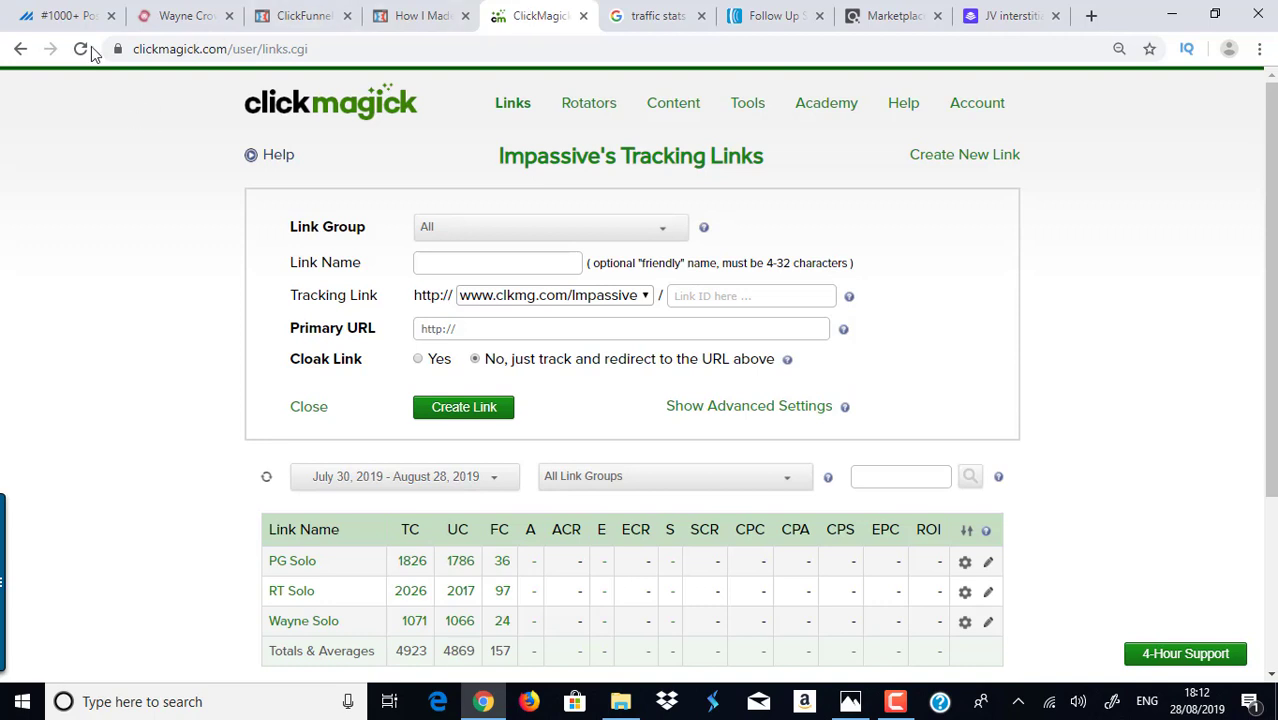
click(92, 12)
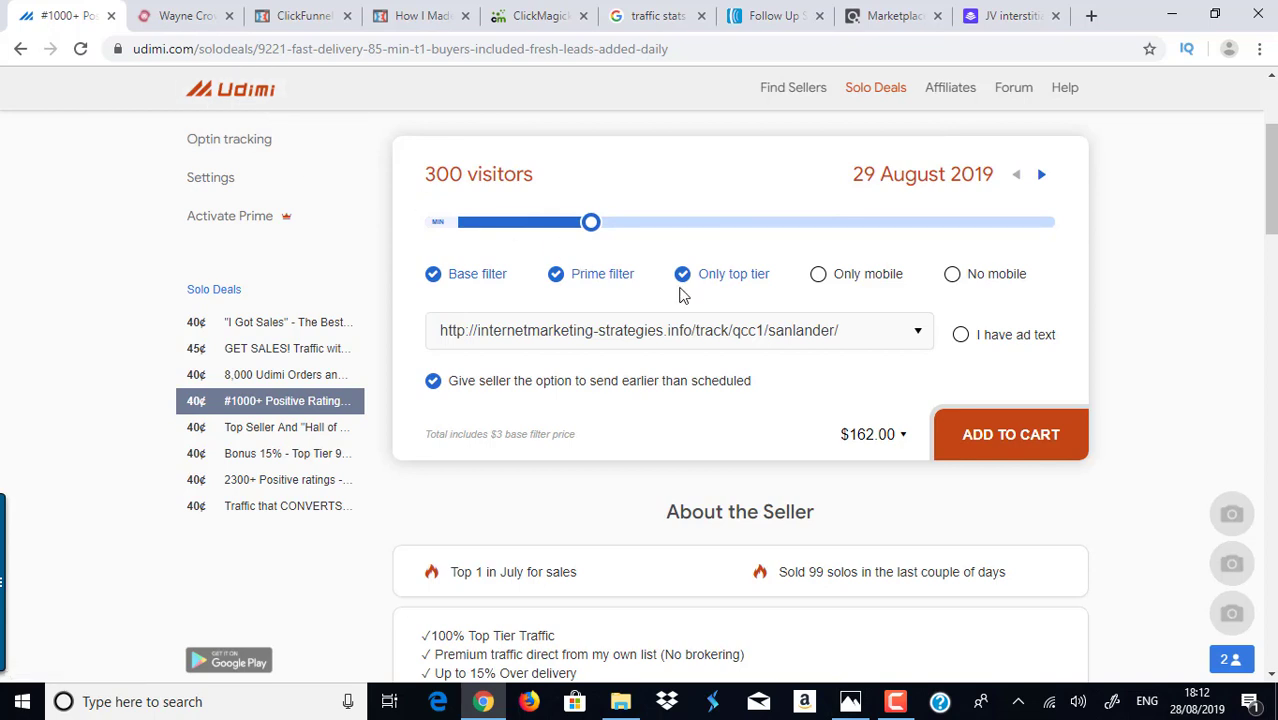
click(545, 18)
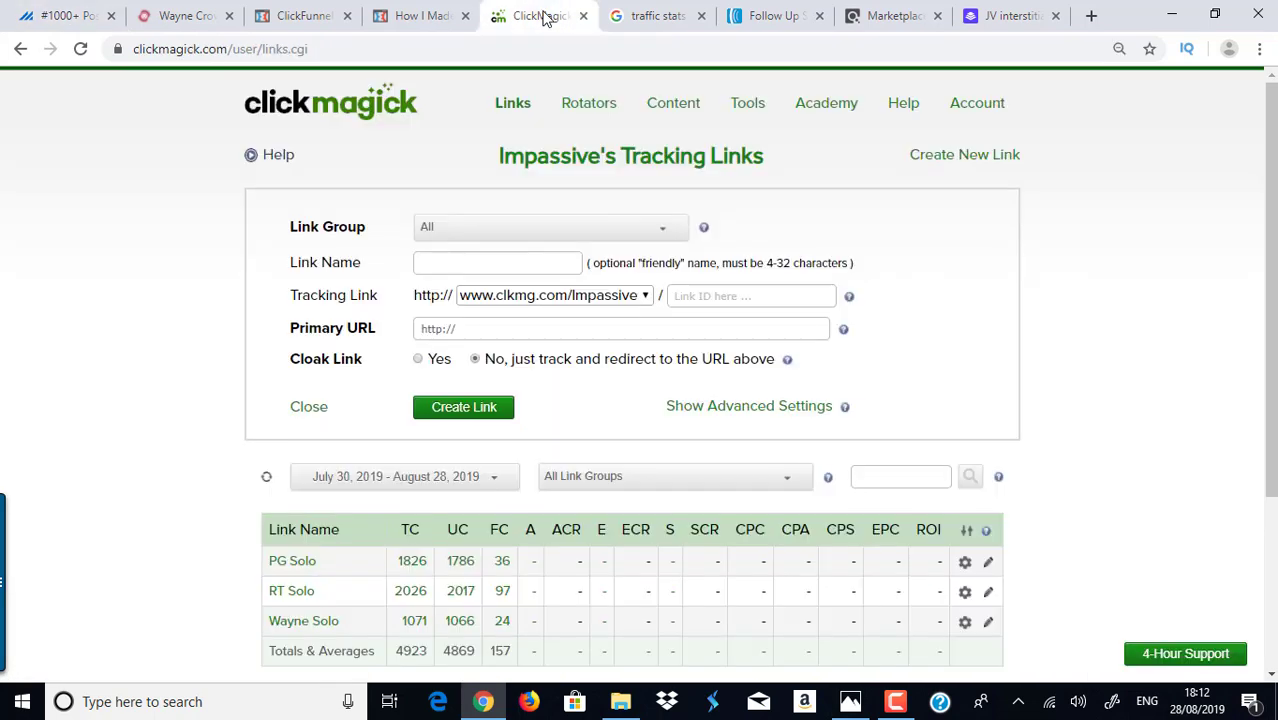
click(66, 8)
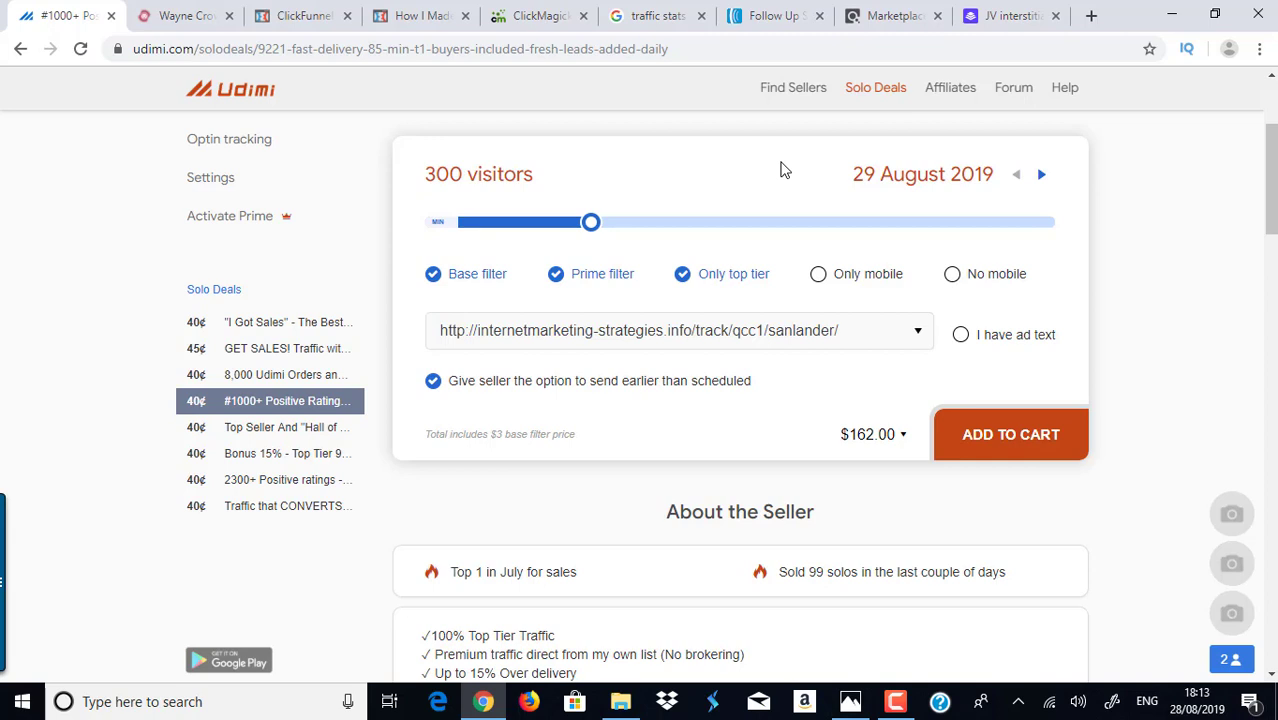
click(549, 16)
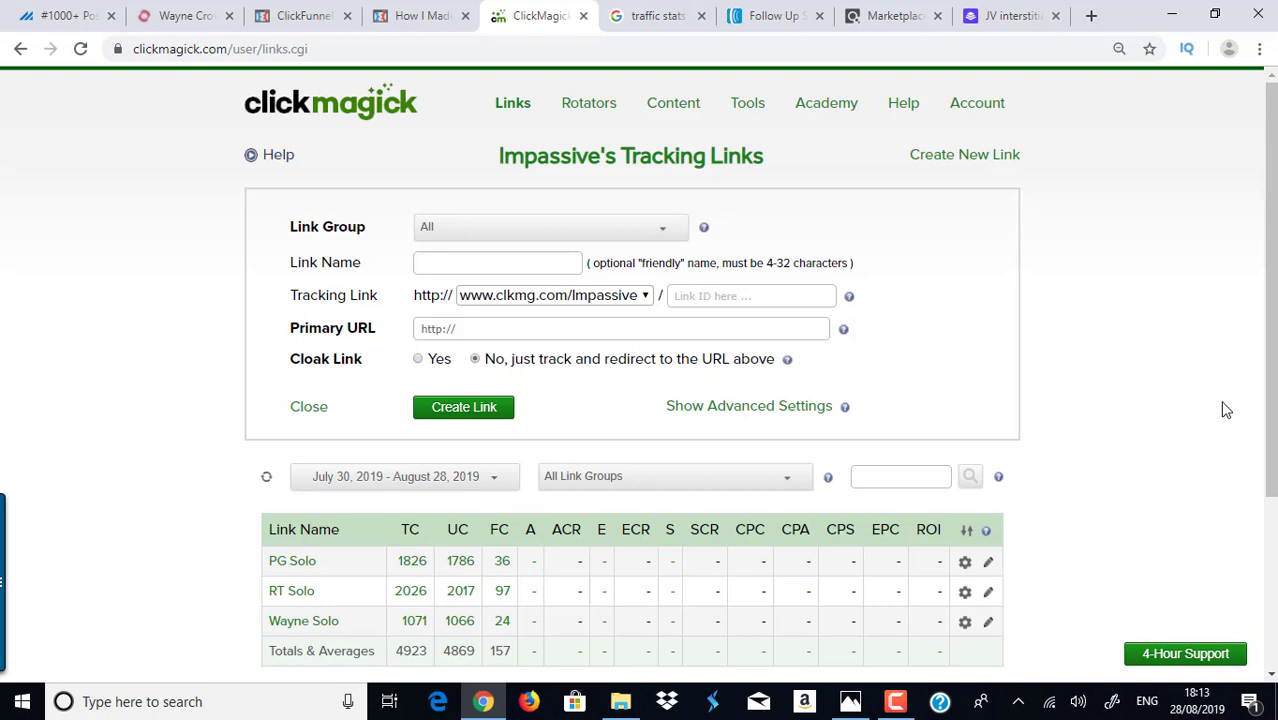
click(67, 10)
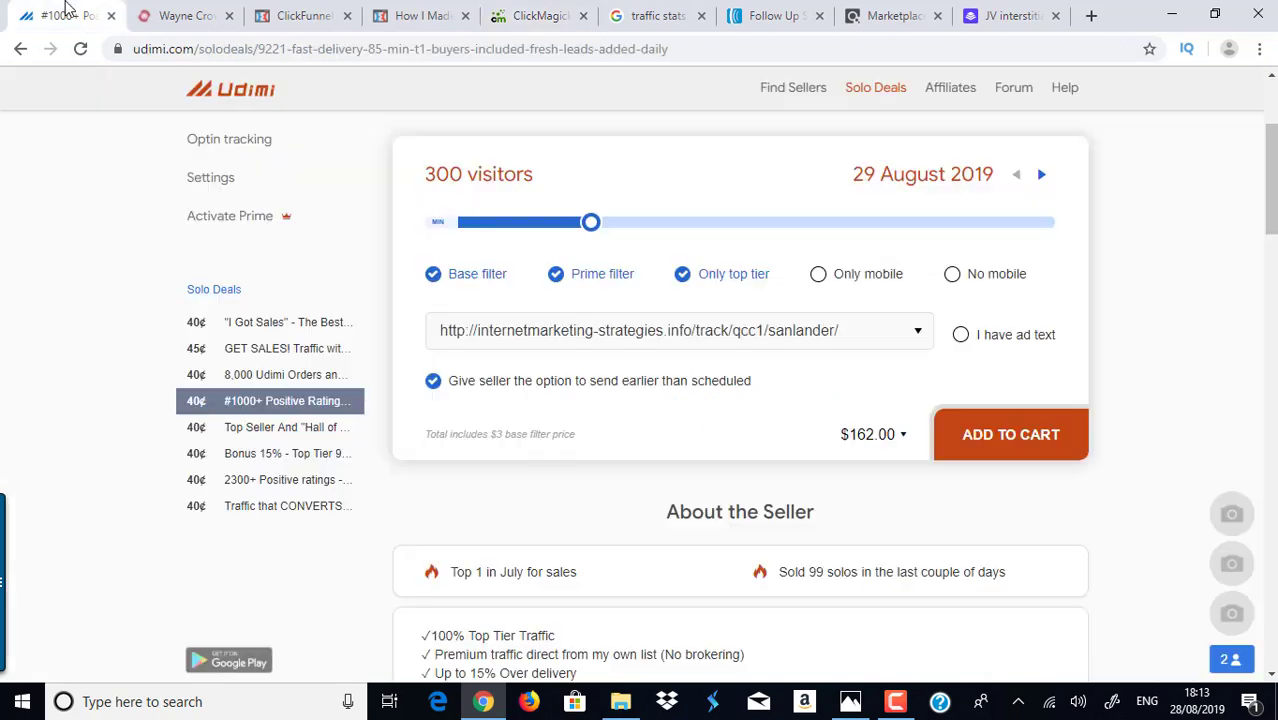
click(545, 10)
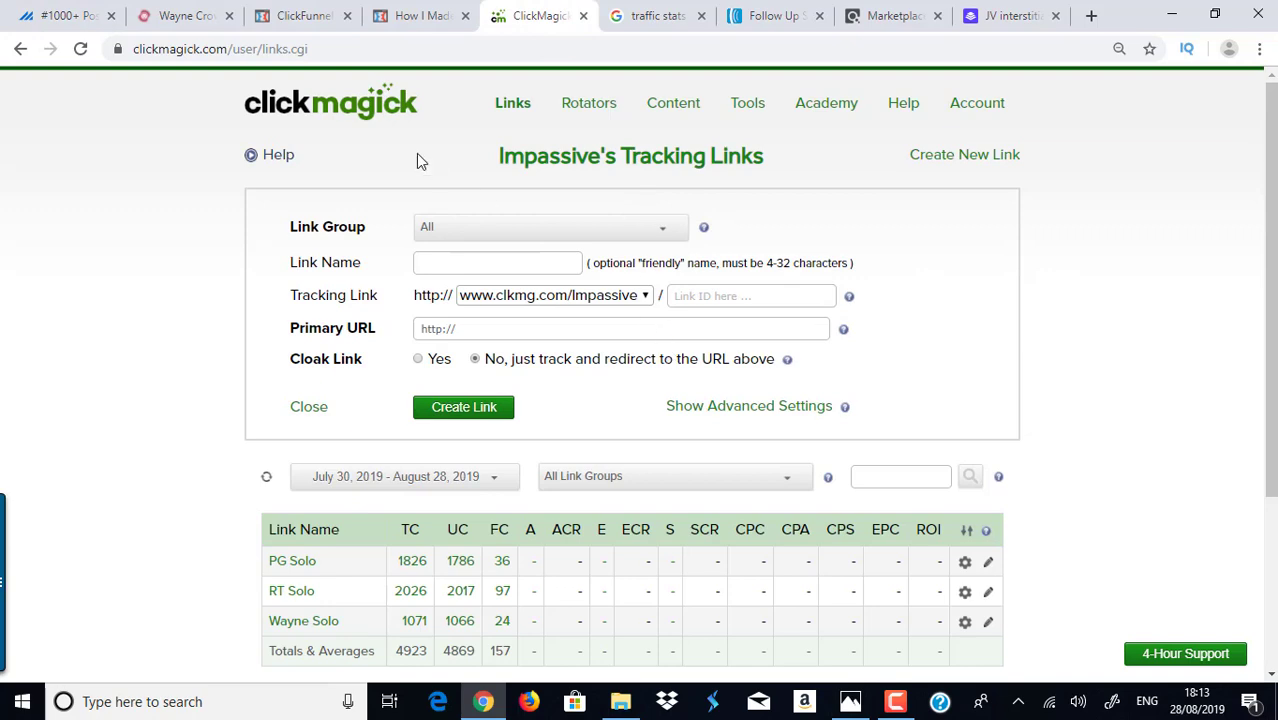
click(418, 12)
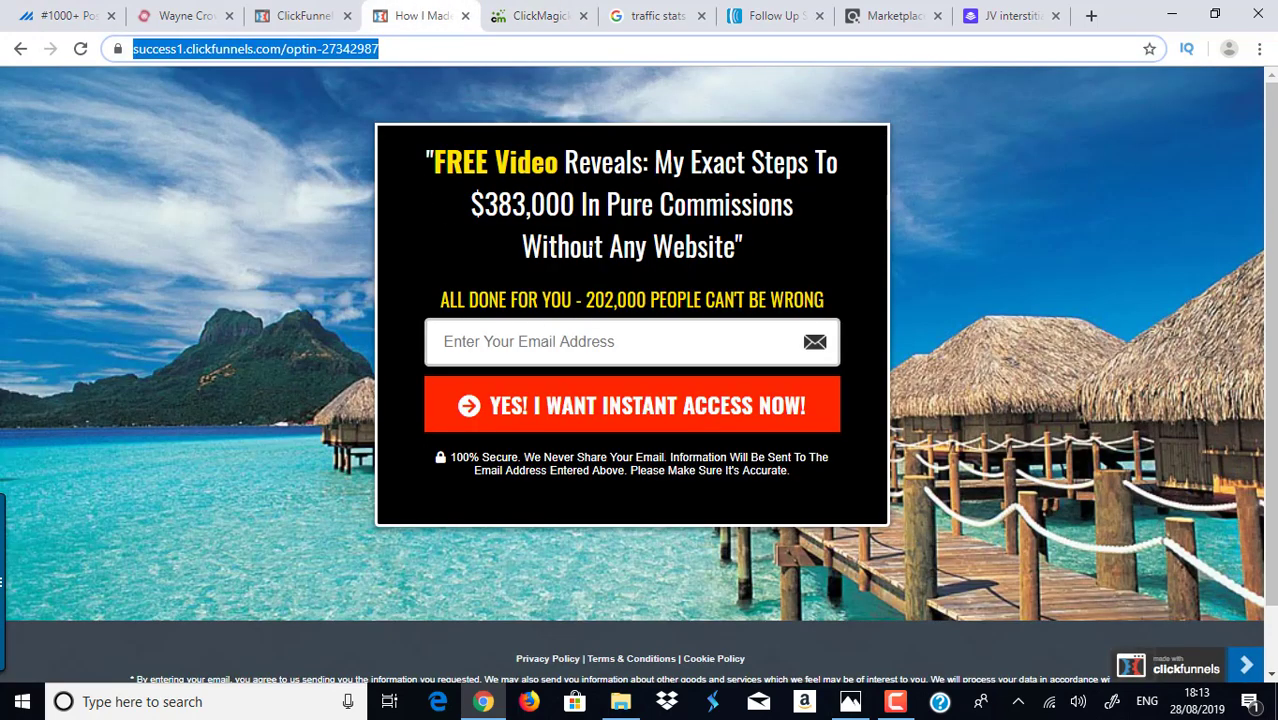
click(568, 10)
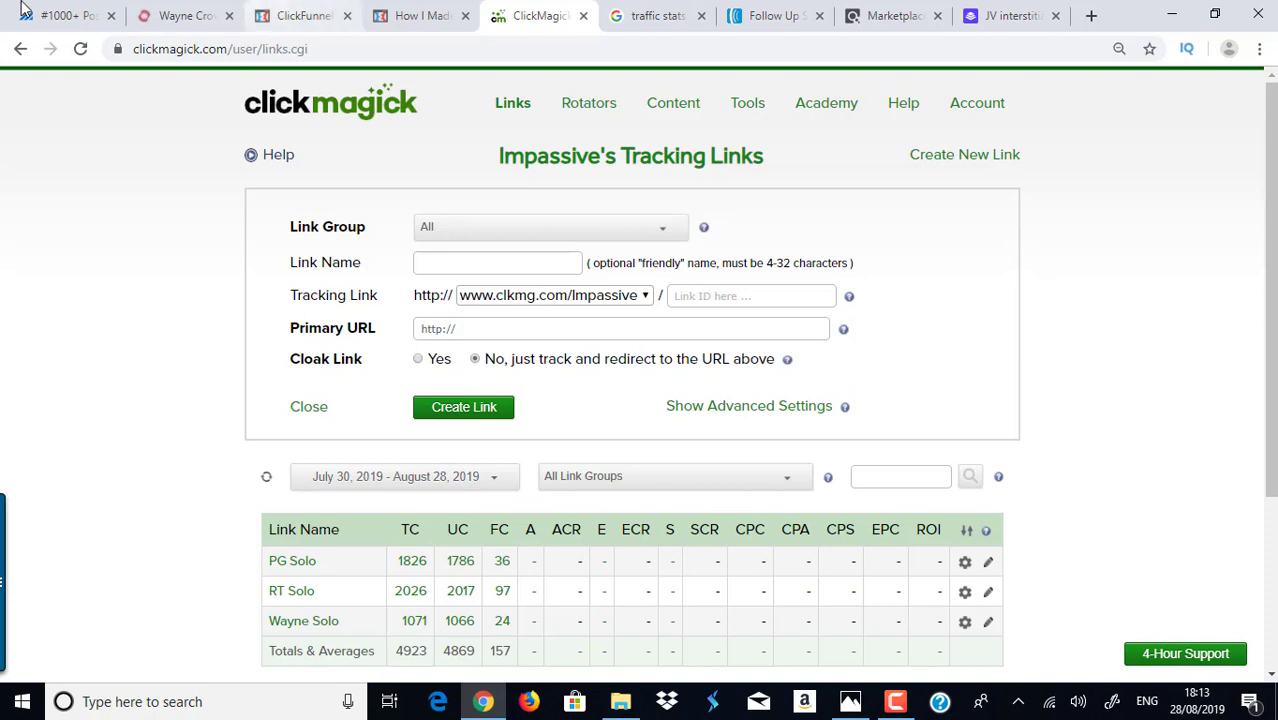
click(65, 15)
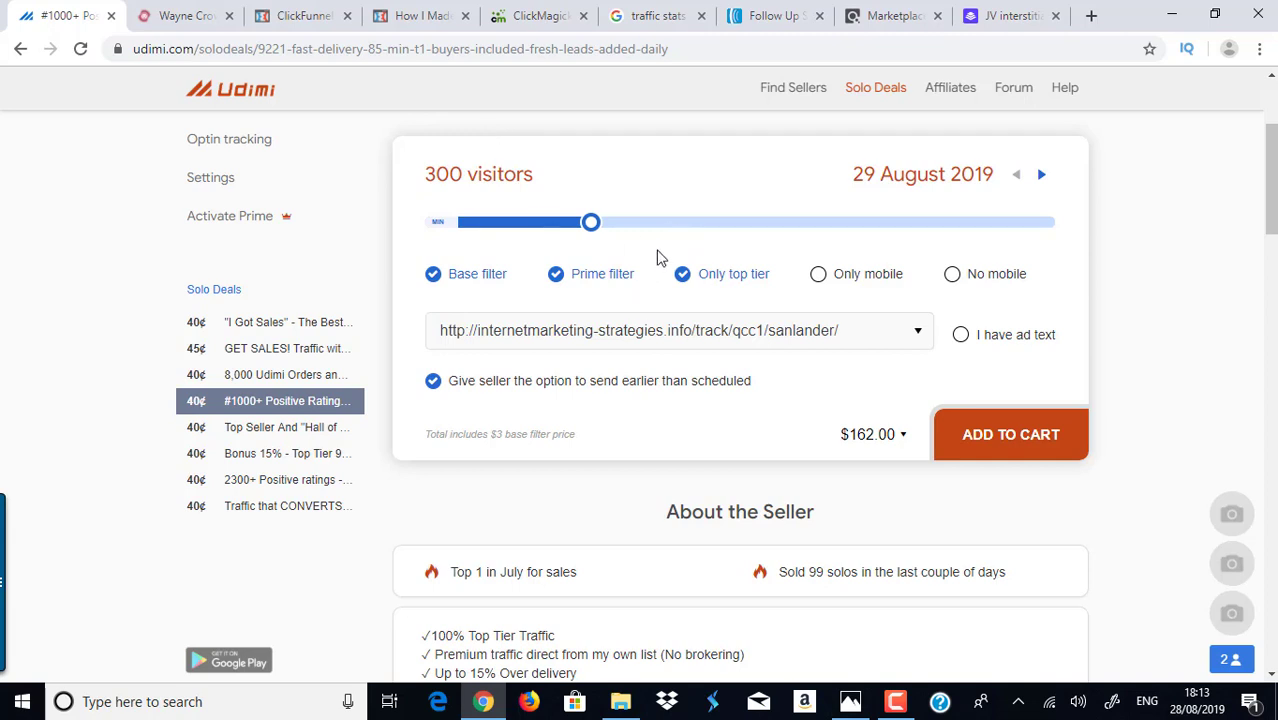
mouse_move(720, 262)
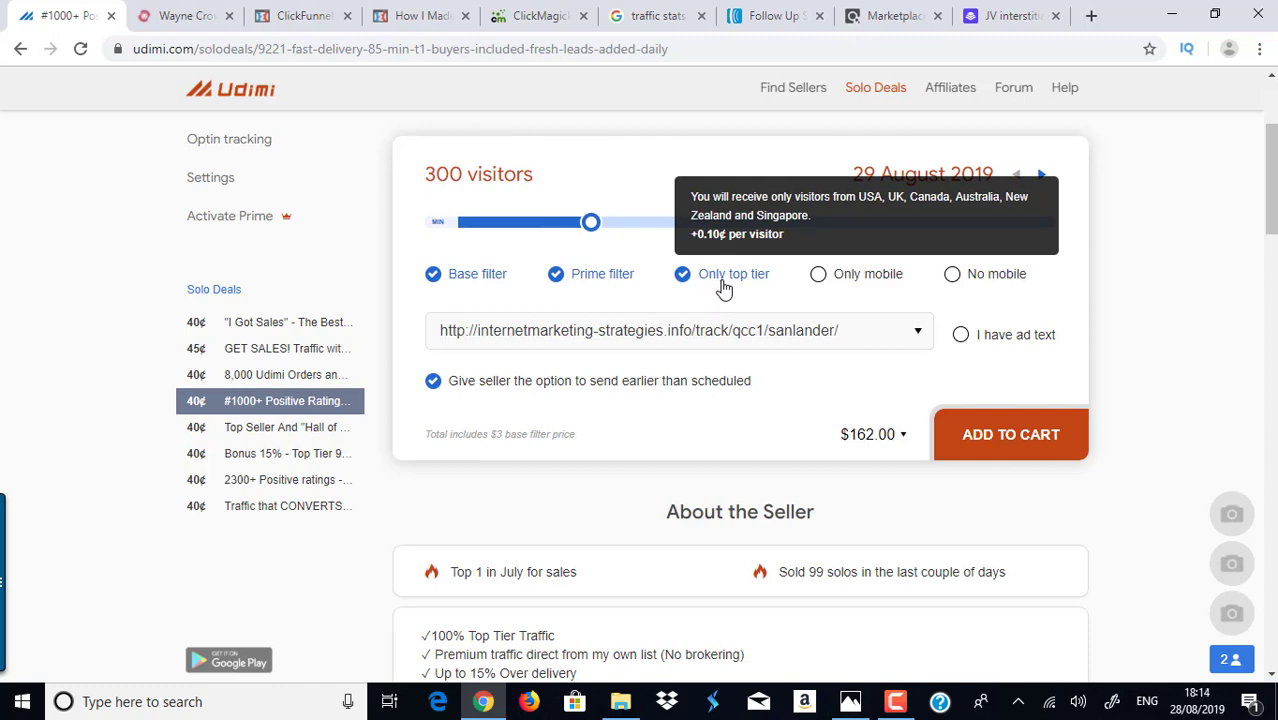
click(416, 12)
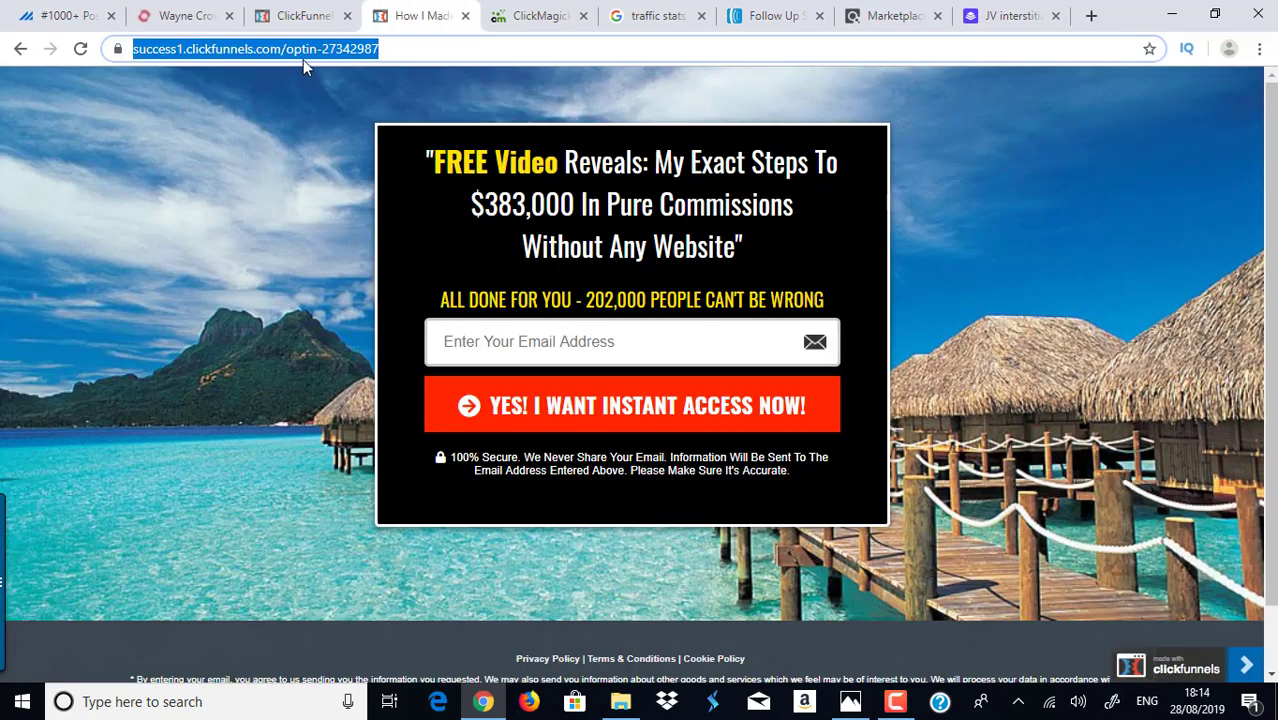
click(511, 12)
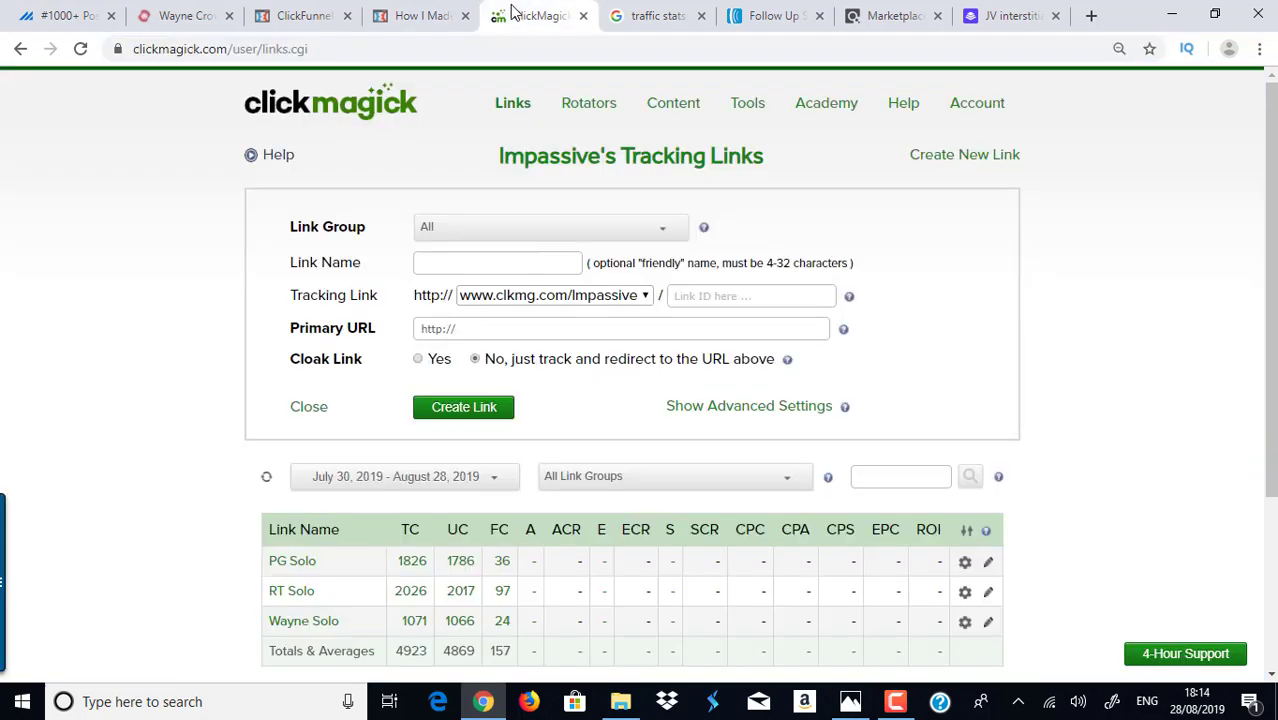
click(491, 263)
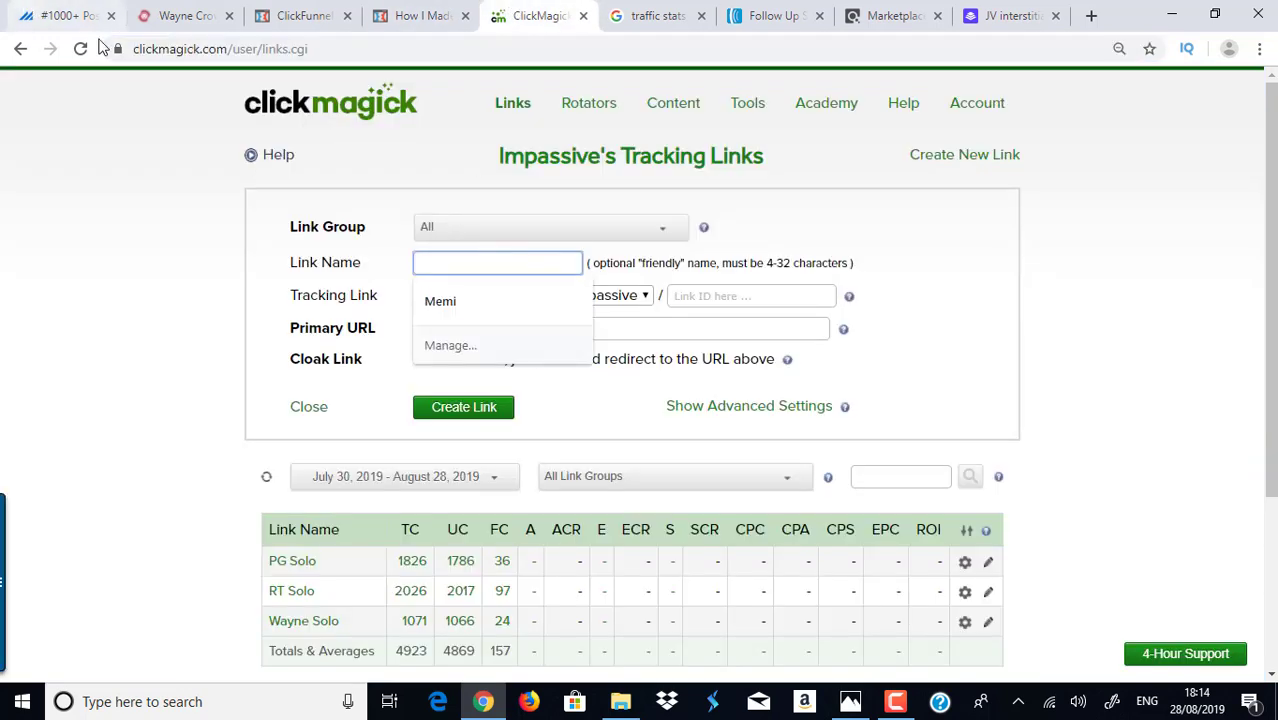
click(710, 318)
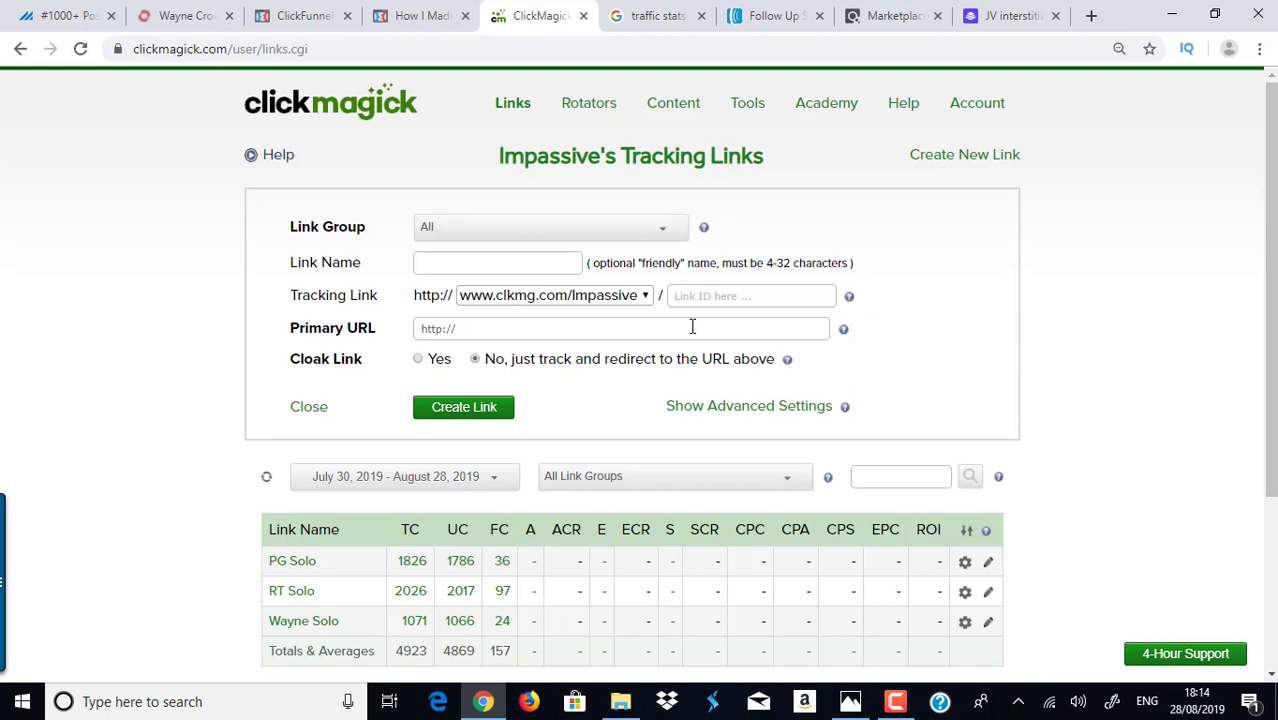
click(692, 326)
key(BackSpace)
key(BackSpace)
key(BackSpace)
key(BackSpace)
key(BackSpace)
key(BackSpace)
key(BackSpace)
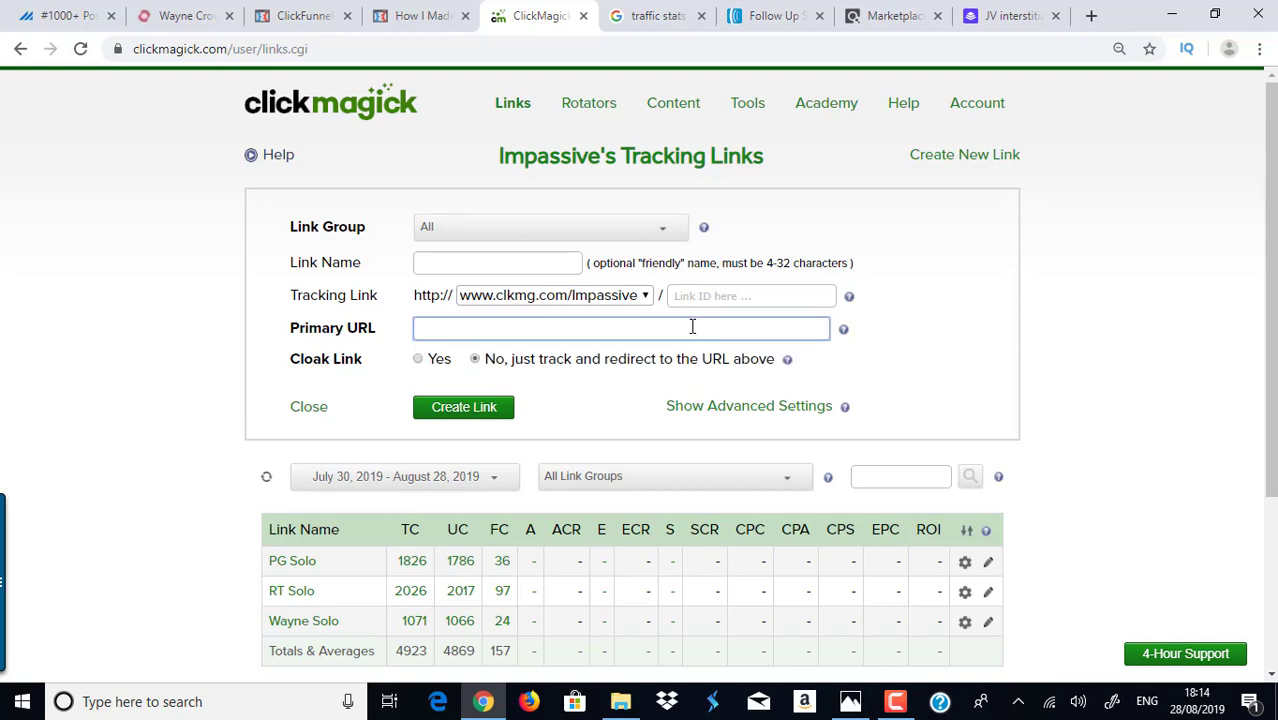
text(https://success1.clickfunnels.com/optin-27342987)
click(979, 374)
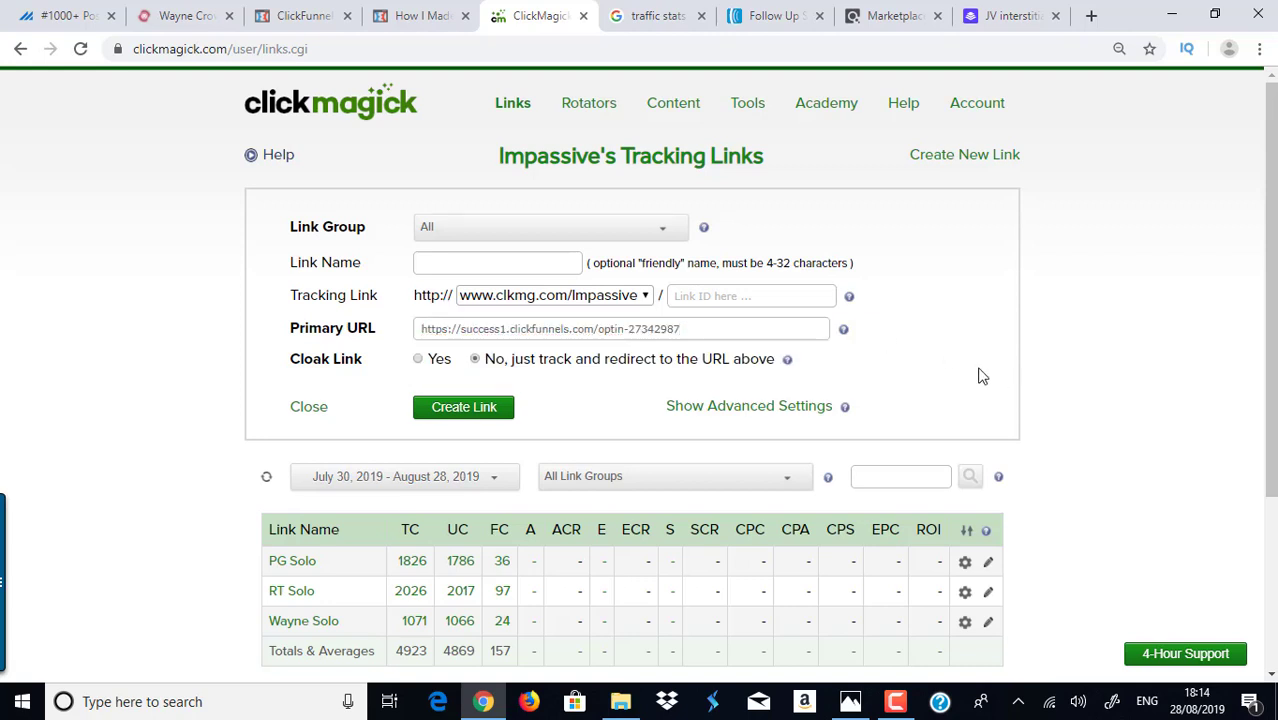
click(777, 296)
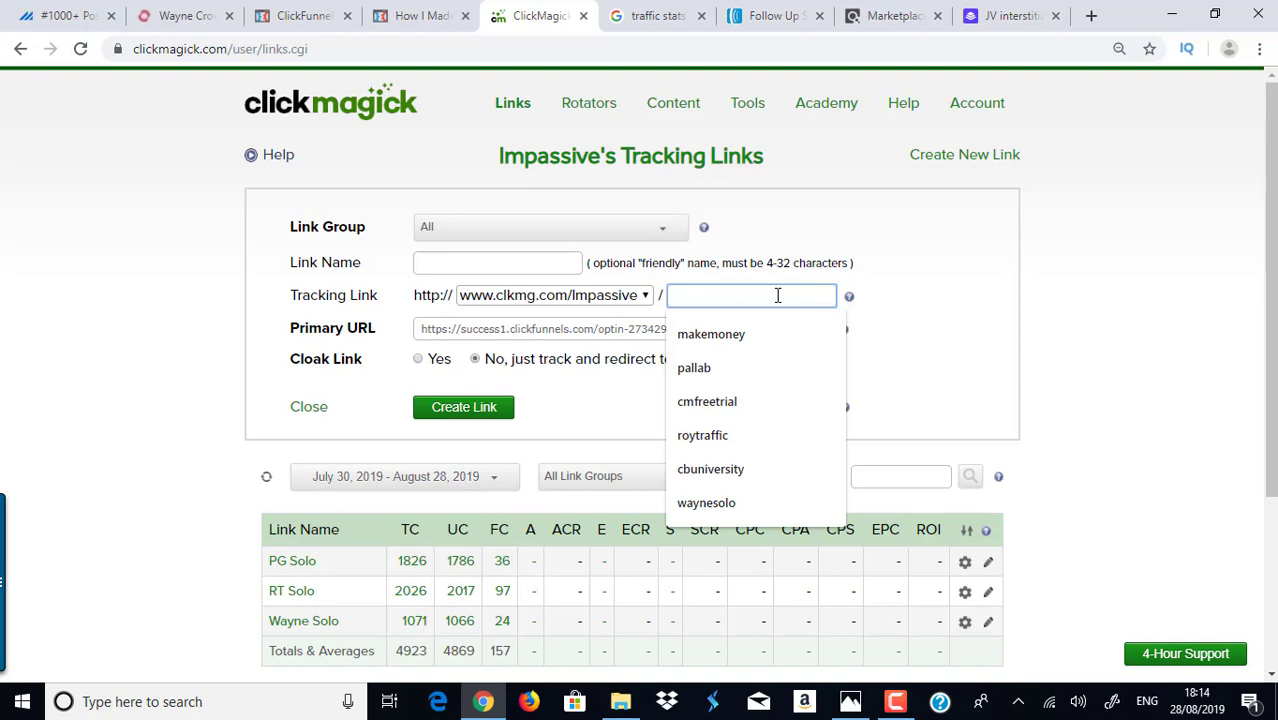
text(fastcash)
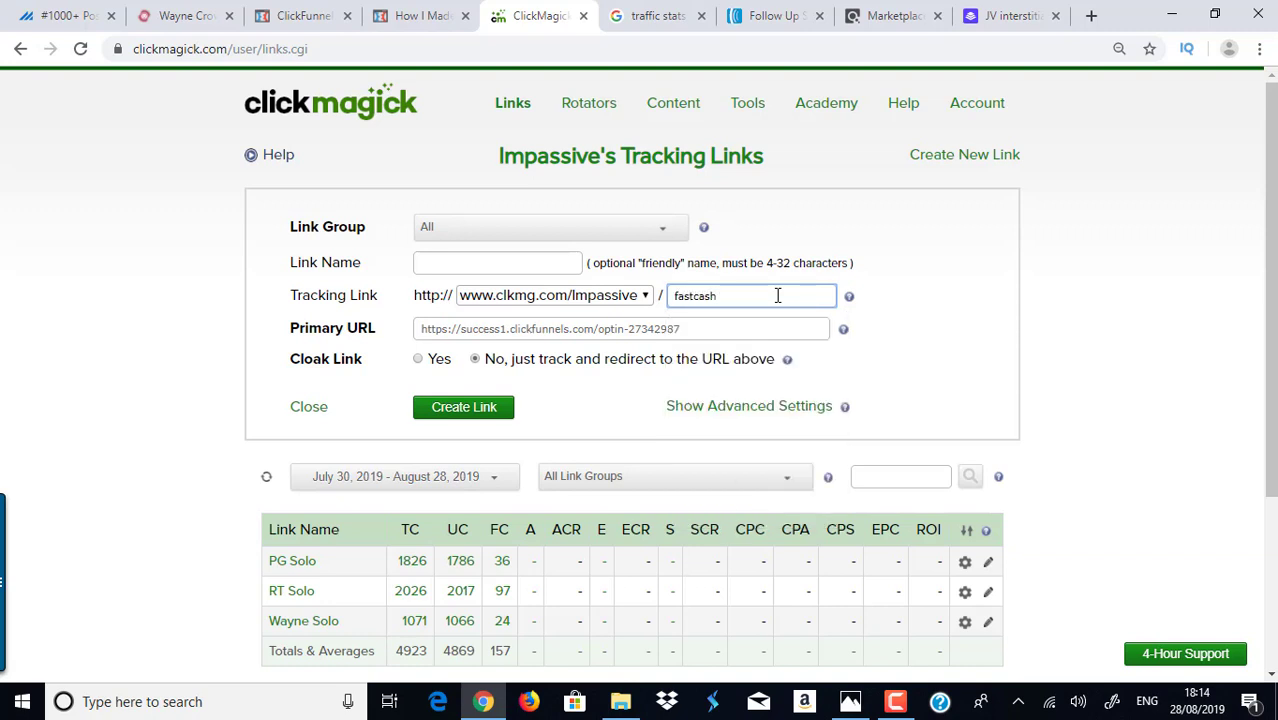
Fill the Link Name with the seller's full name copied from the Udimi profile, followed by (UDIMI)
click(490, 262)
key(ctrl+1)
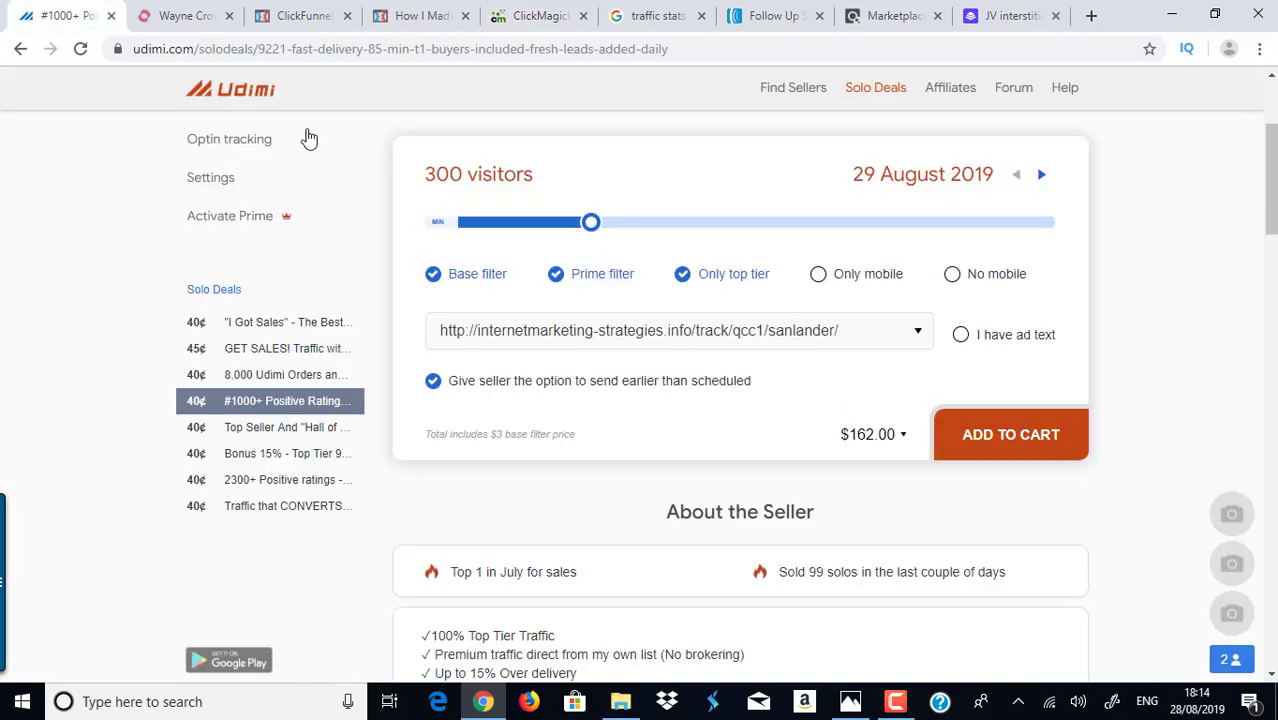
scroll(850, 228, up, 3)
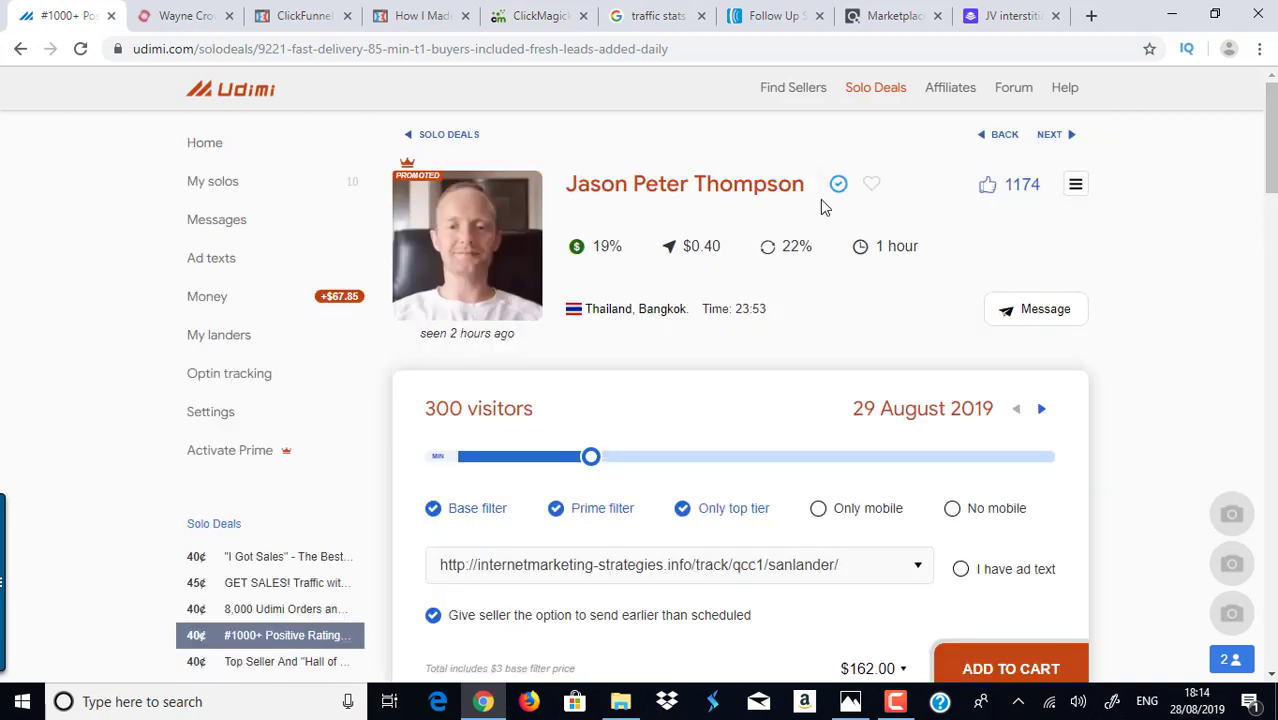
drag(813, 191, 566, 193)
key(ctrl+c)
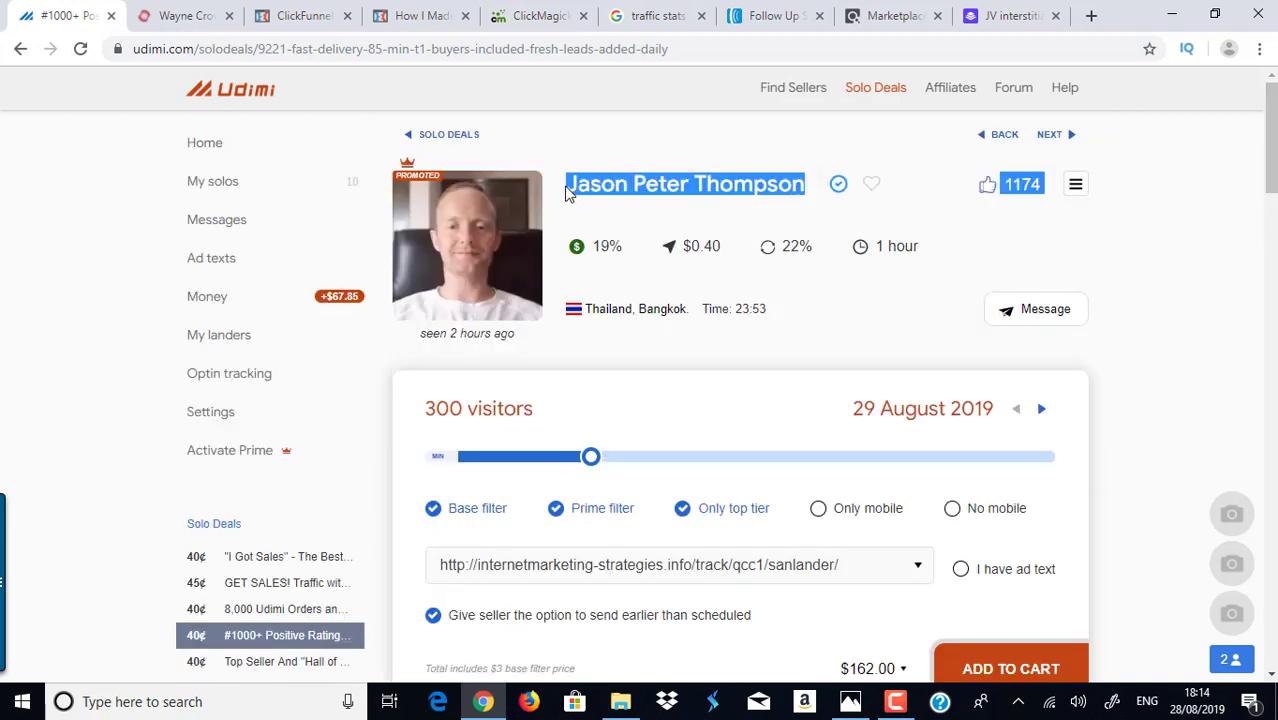
click(566, 12)
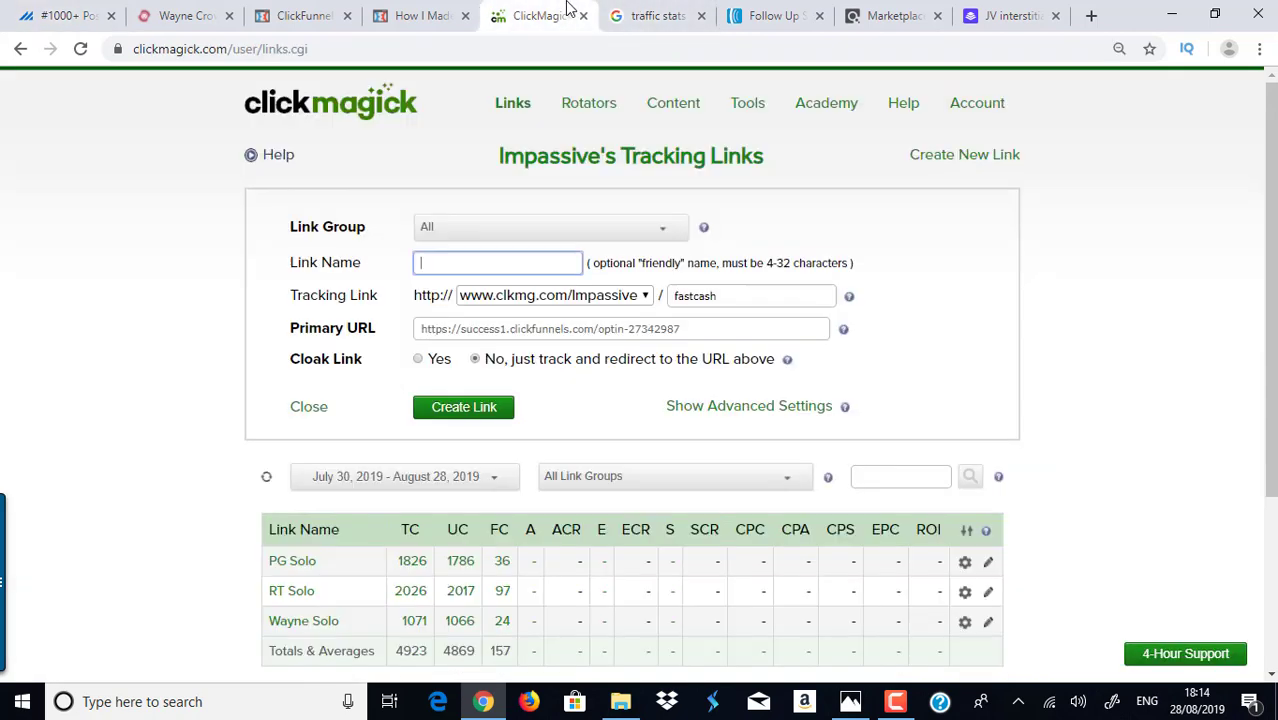
key(ctrl+v)
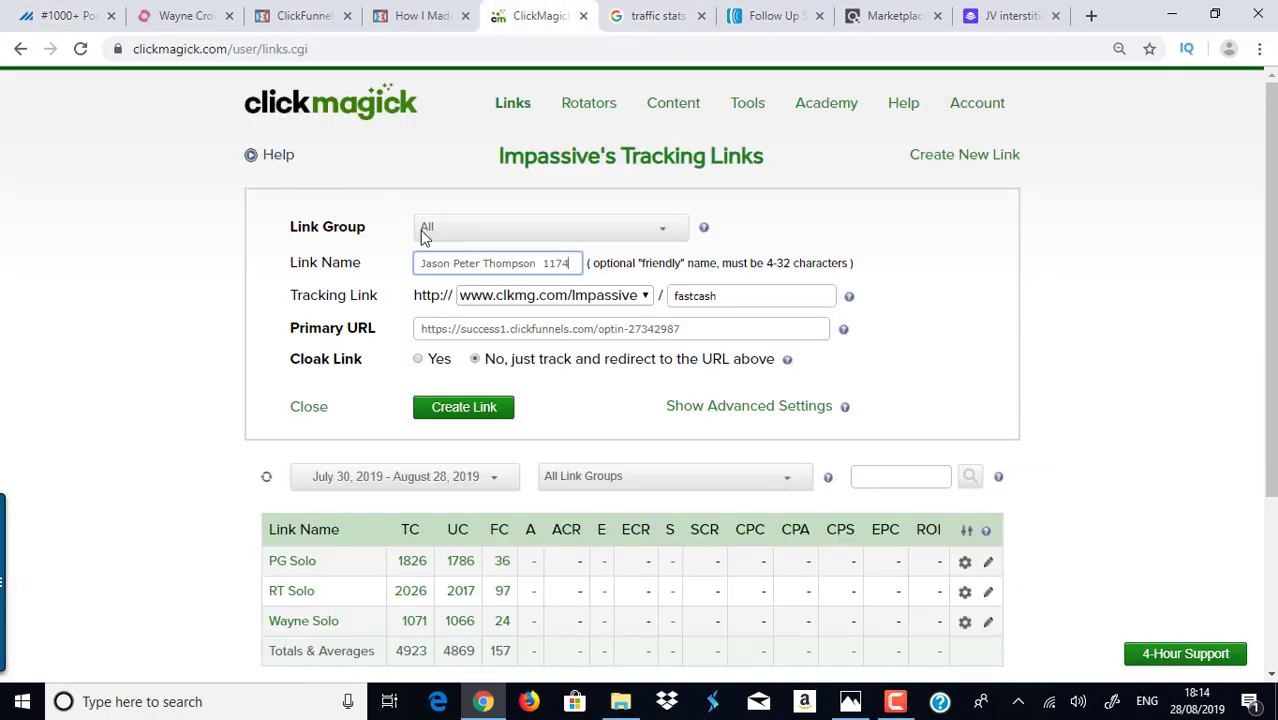
key(BackSpace)
key(BackSpace)
key(BackSpace)
key(BackSpace)
text((UDIMI))
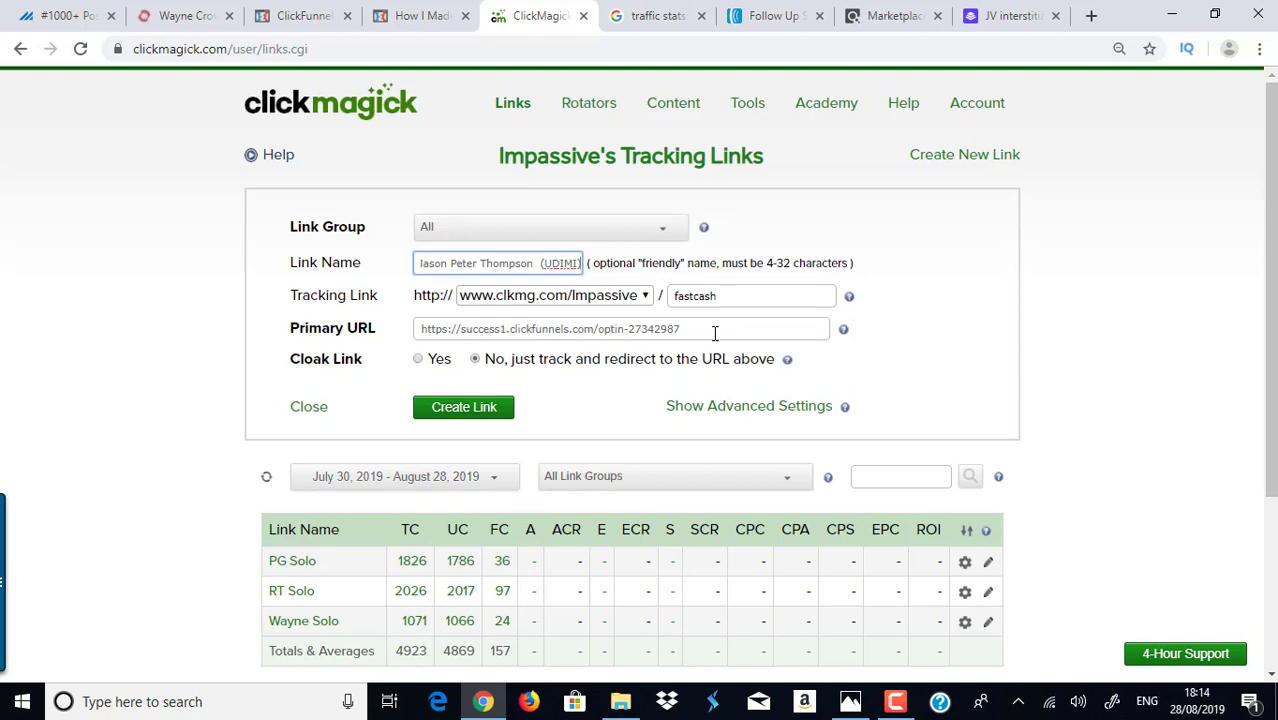
Try to create the tracking link with the seller's full name and (UDIMI) as its Link Name
drag(690, 330, 408, 330)
click(464, 420)
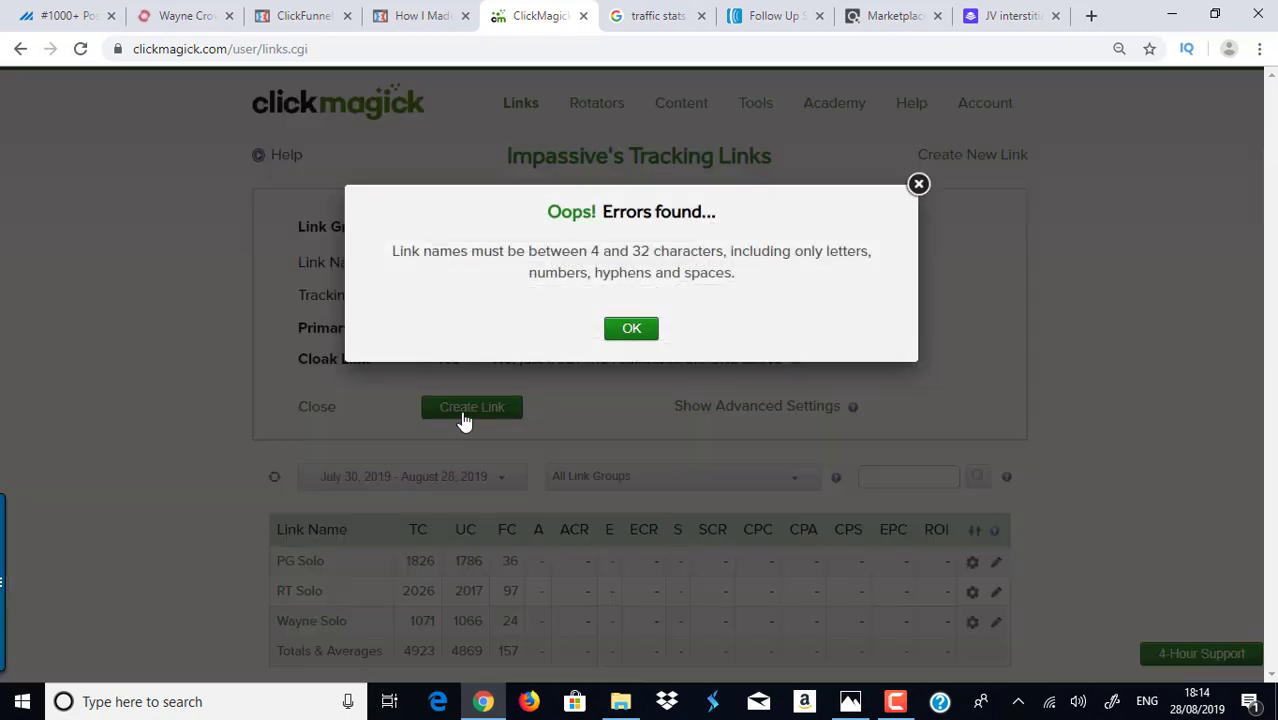
click(636, 336)
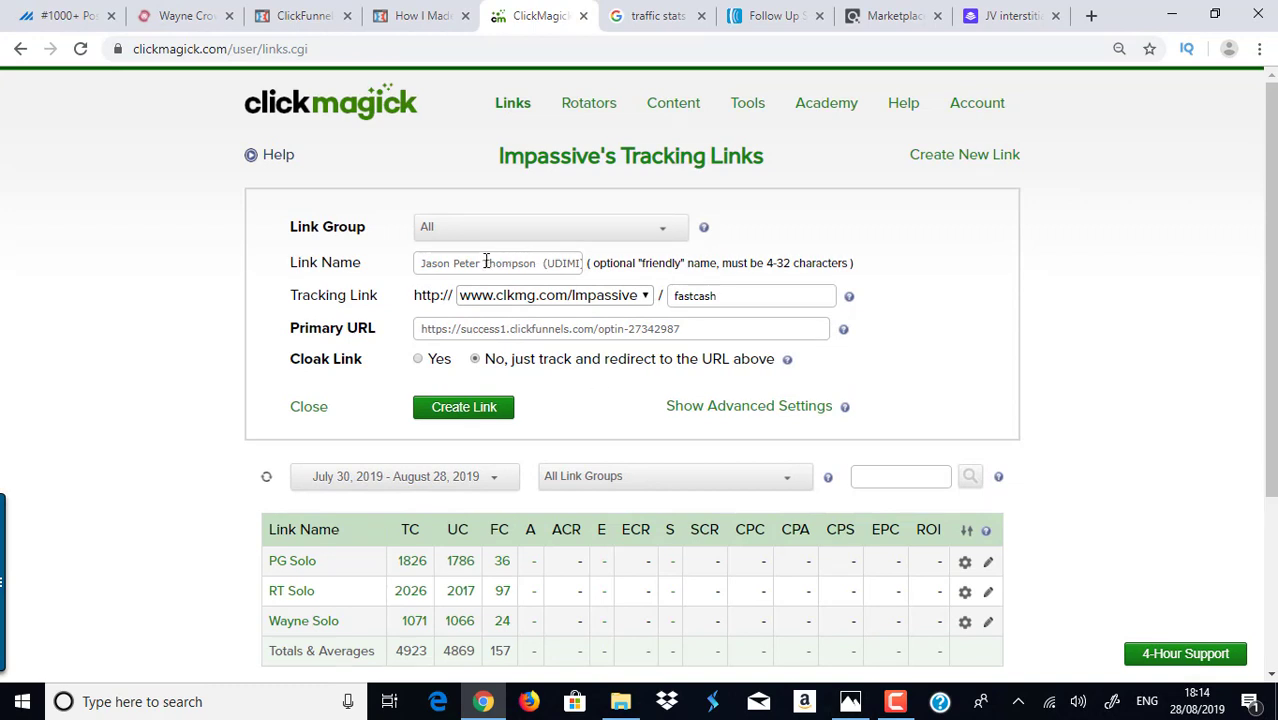
Create the tracking link with the Link Name shortened to the seller's first two names and open the link's details
drag(483, 262, 772, 237)
key(BackSpace)
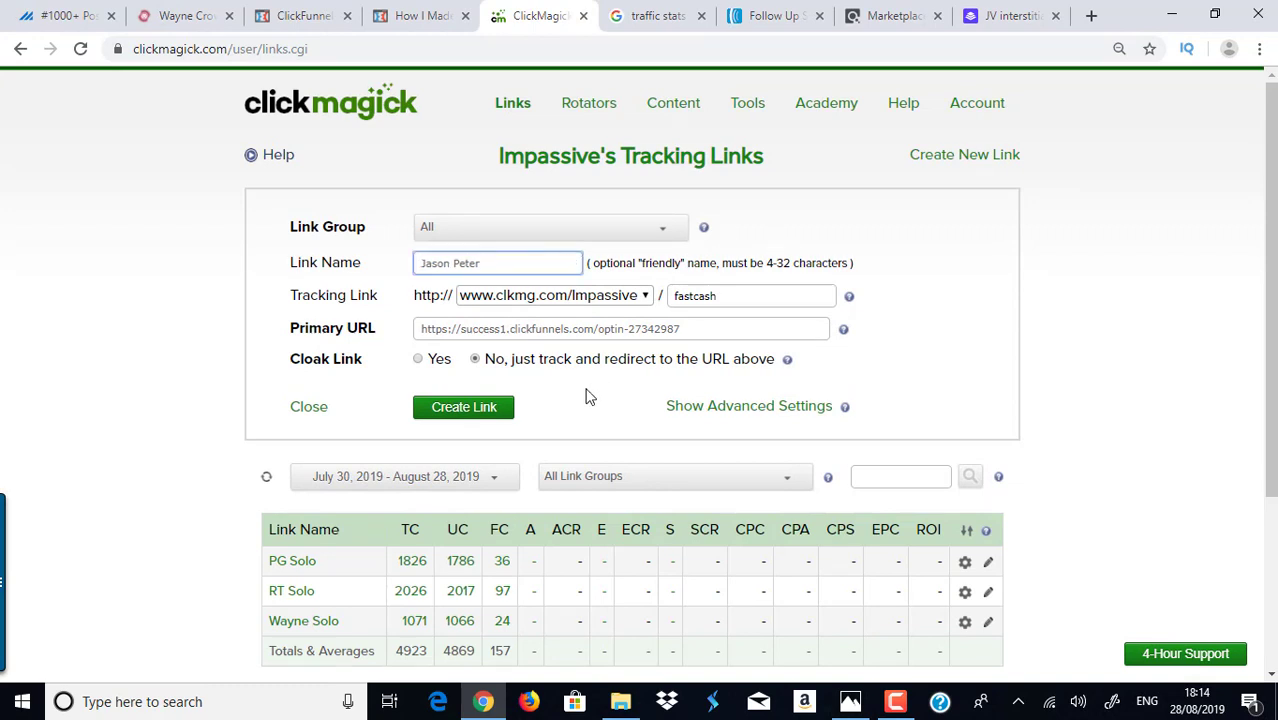
click(463, 406)
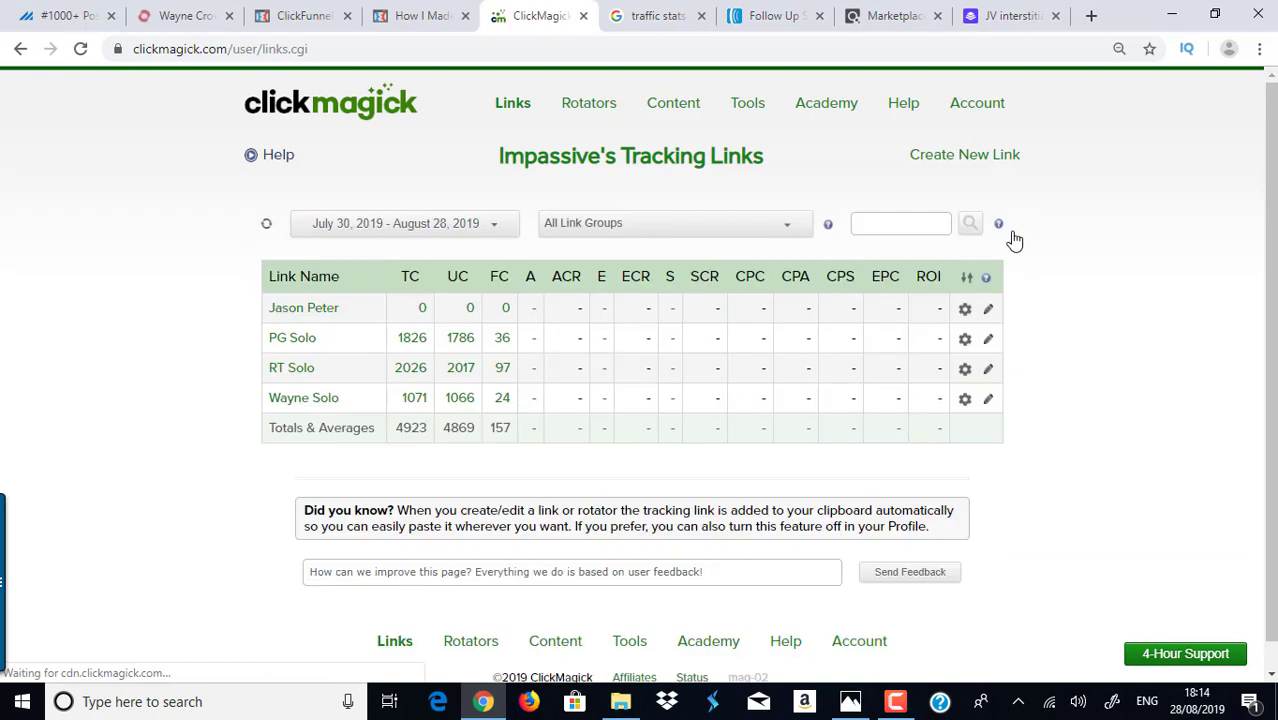
click(290, 312)
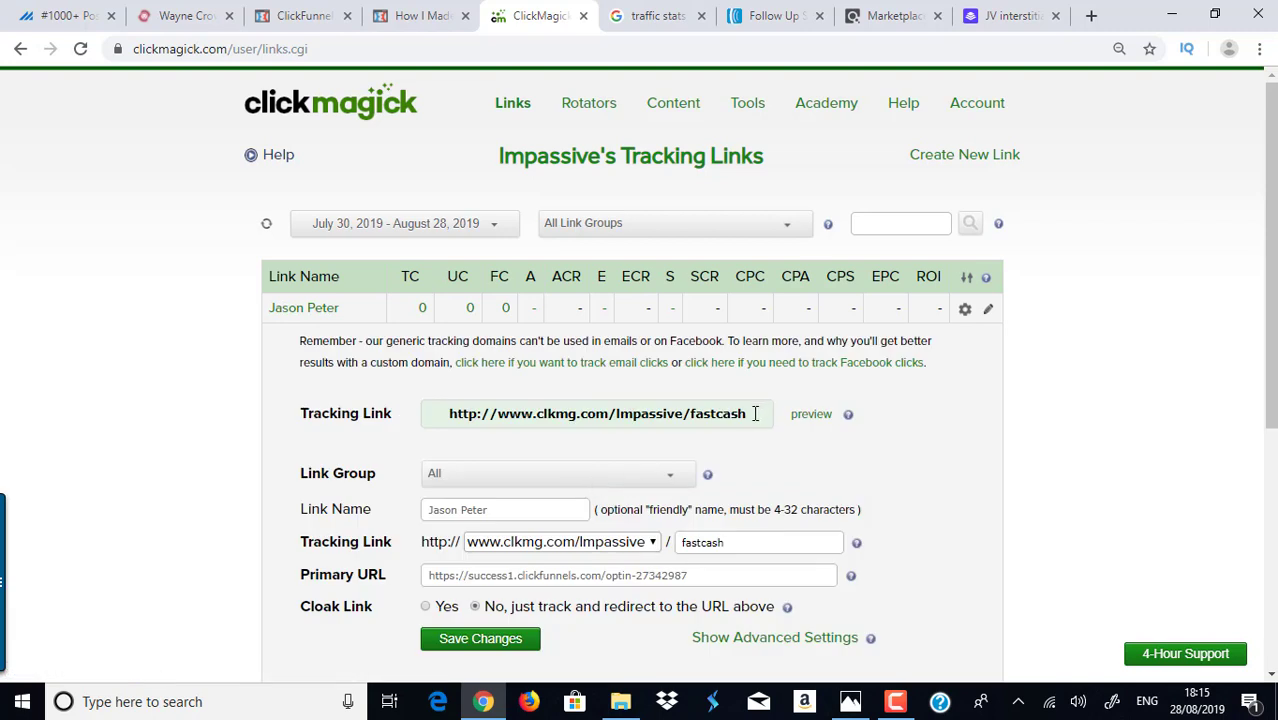
Select the fastcash tracking link in ClickMagick, switch to the Udimi solo deal and select the URL in its link field
click(752, 413)
drag(752, 413, 450, 416)
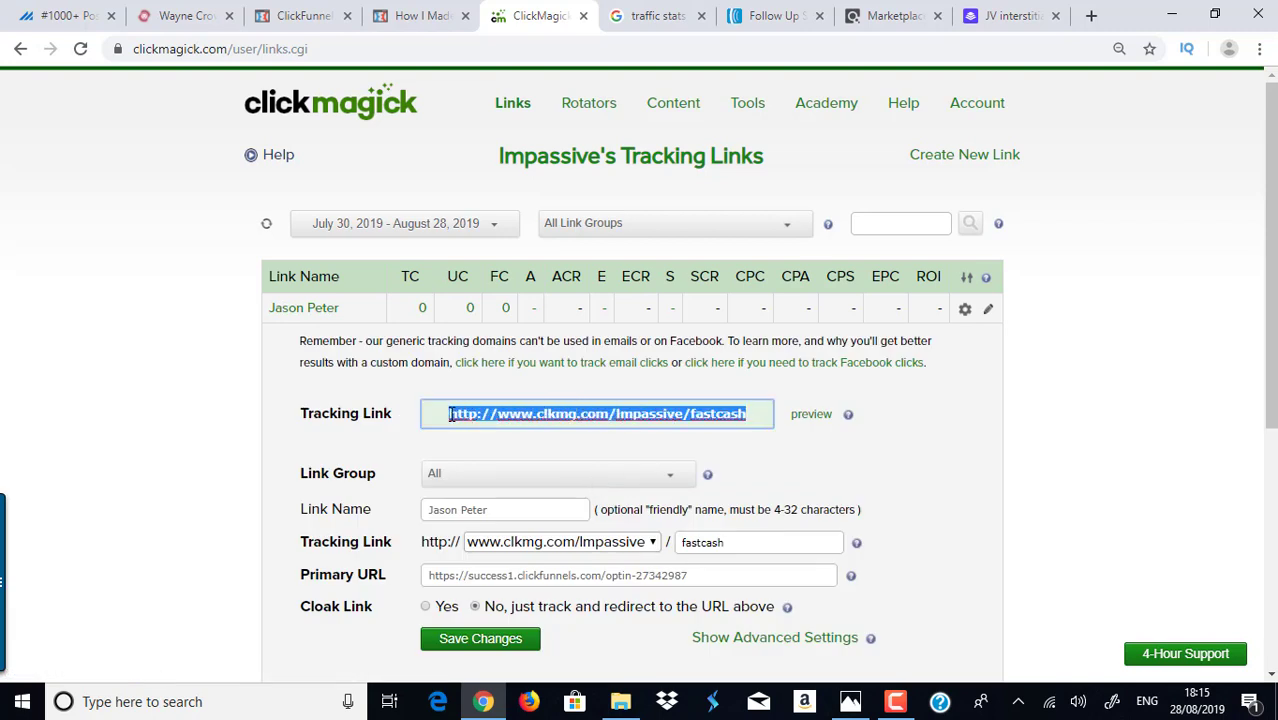
click(35, 14)
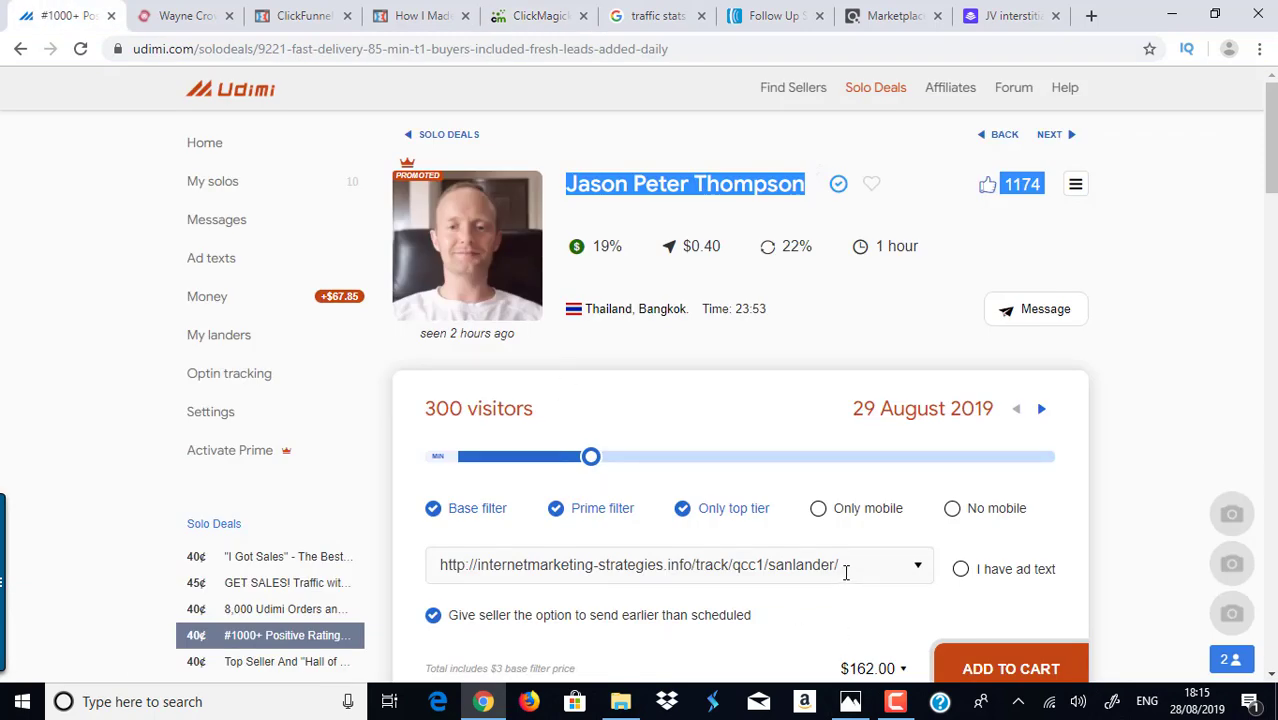
drag(845, 570, 432, 575)
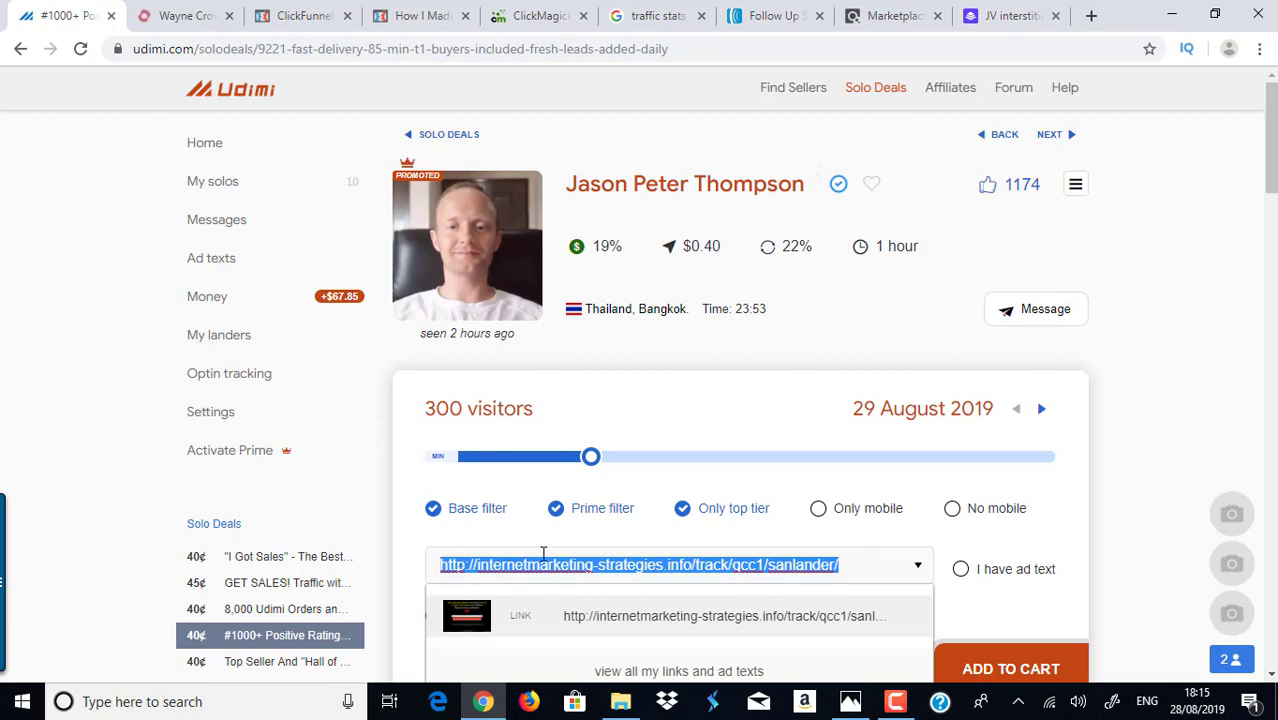
In ClickMagick, close the new link's details and examine the TC, UC and FC click columns of the tracking links
click(571, 13)
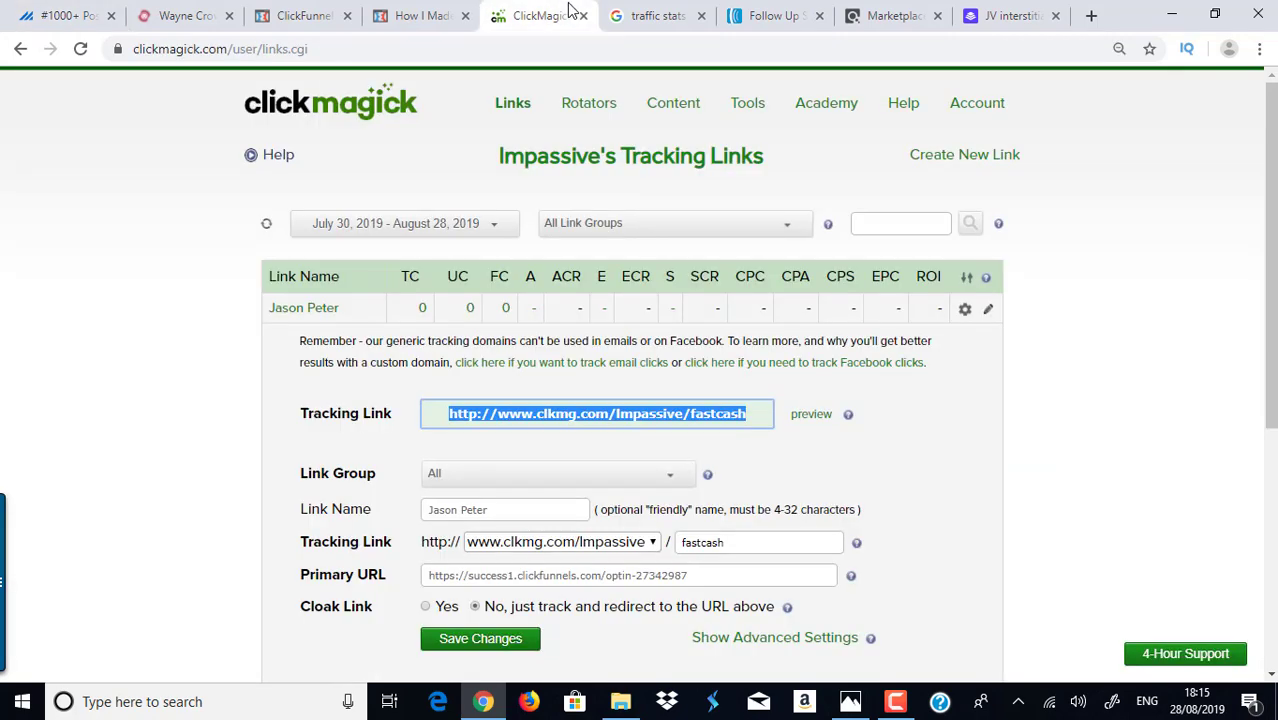
click(322, 308)
double_click(412, 277)
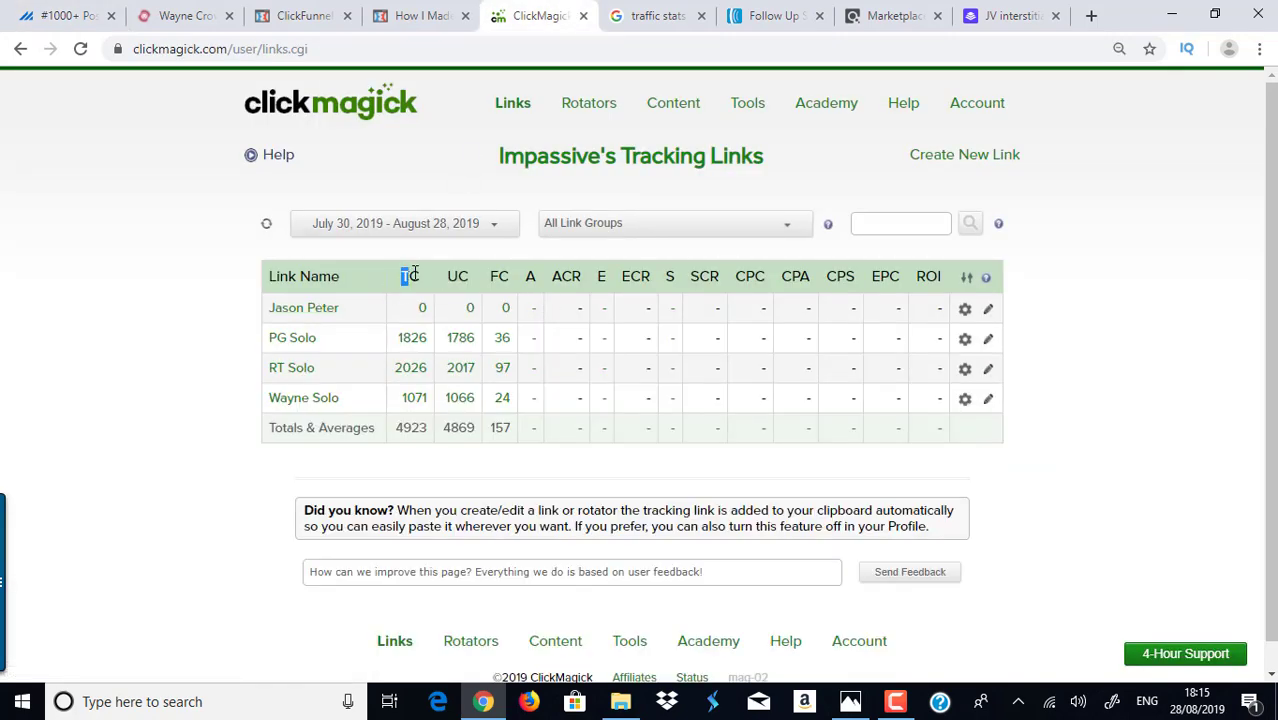
double_click(457, 277)
double_click(497, 277)
click(508, 430)
Review the fastcash tracking URL in ClickMagick and the link field on the Udimi order form where it belongs
click(40, 15)
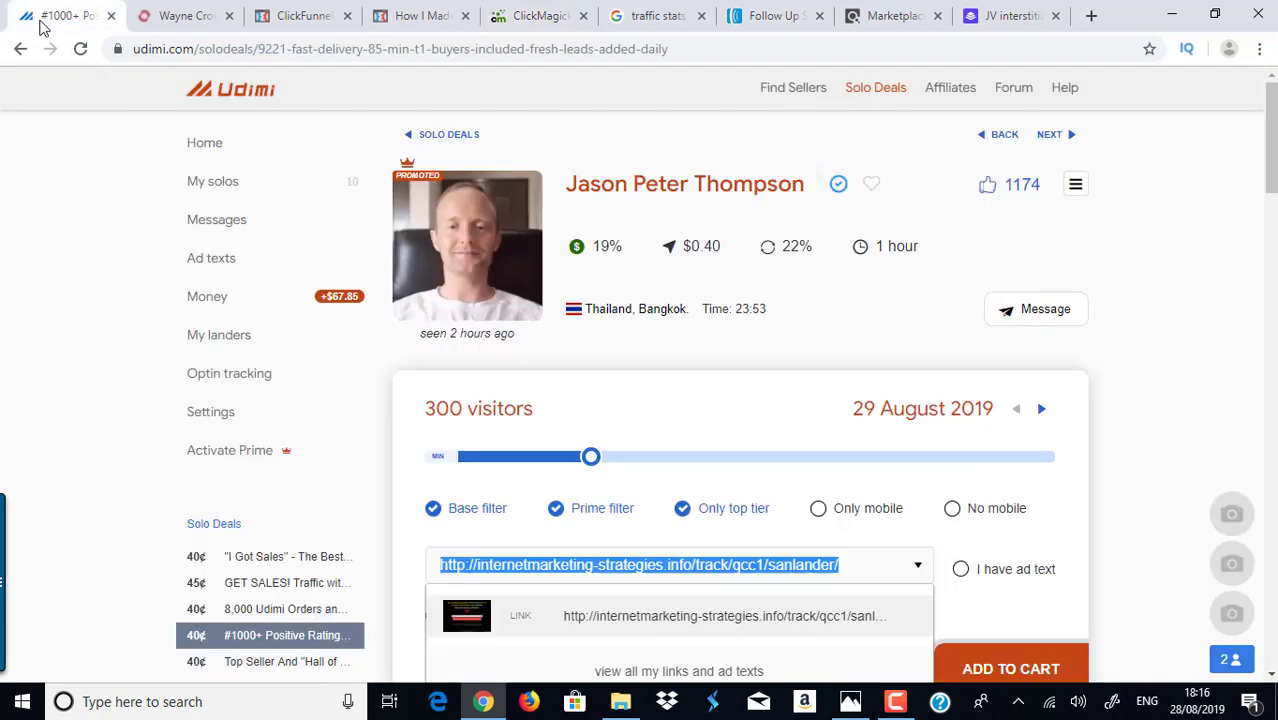
click(512, 10)
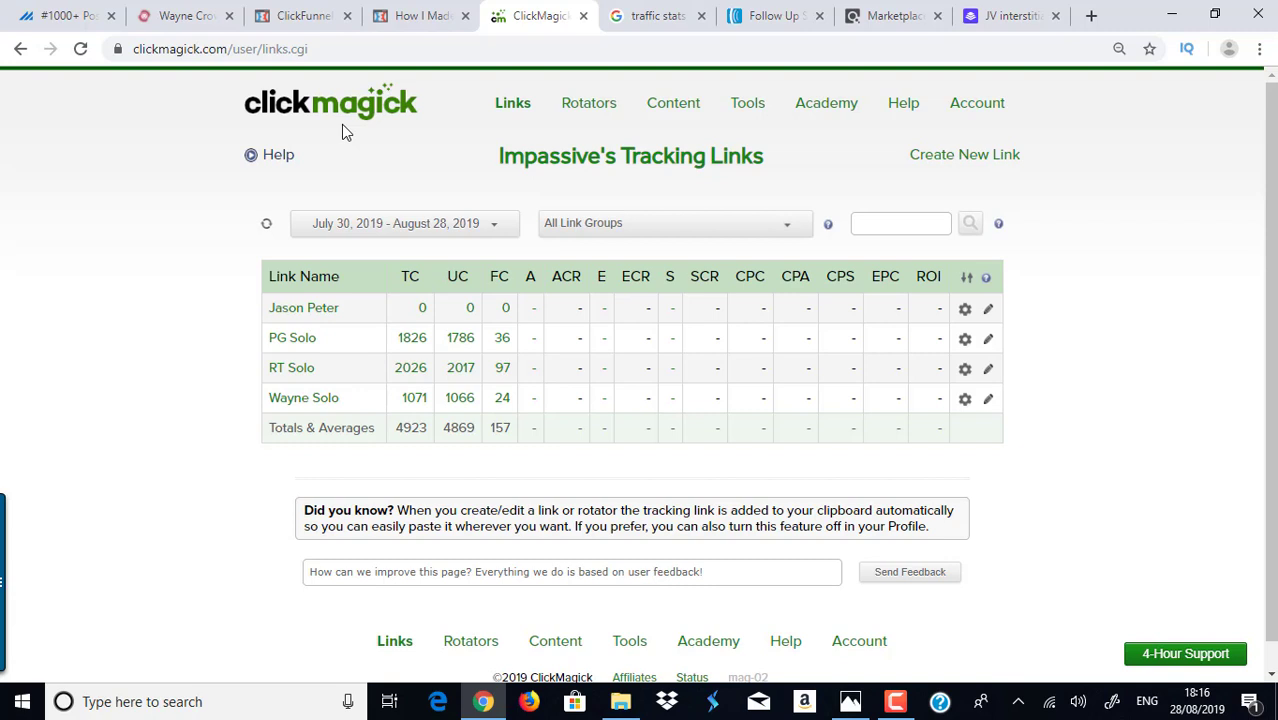
click(313, 309)
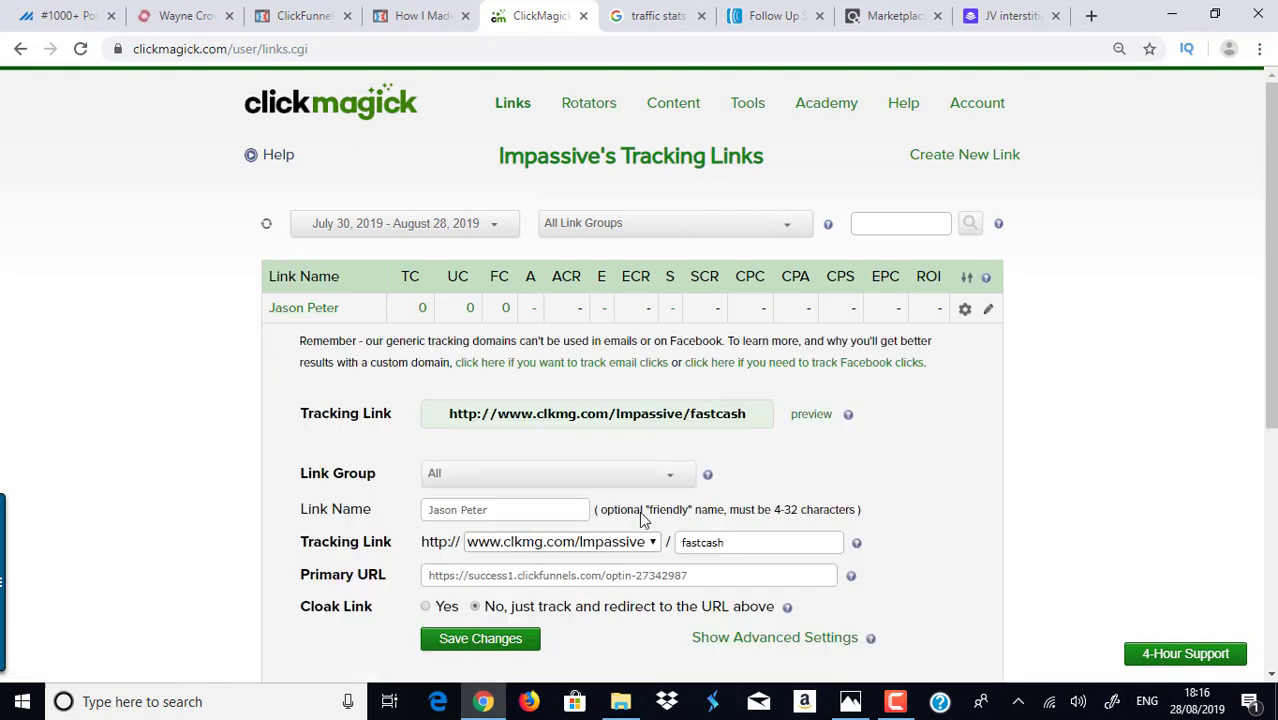
drag(747, 412, 427, 416)
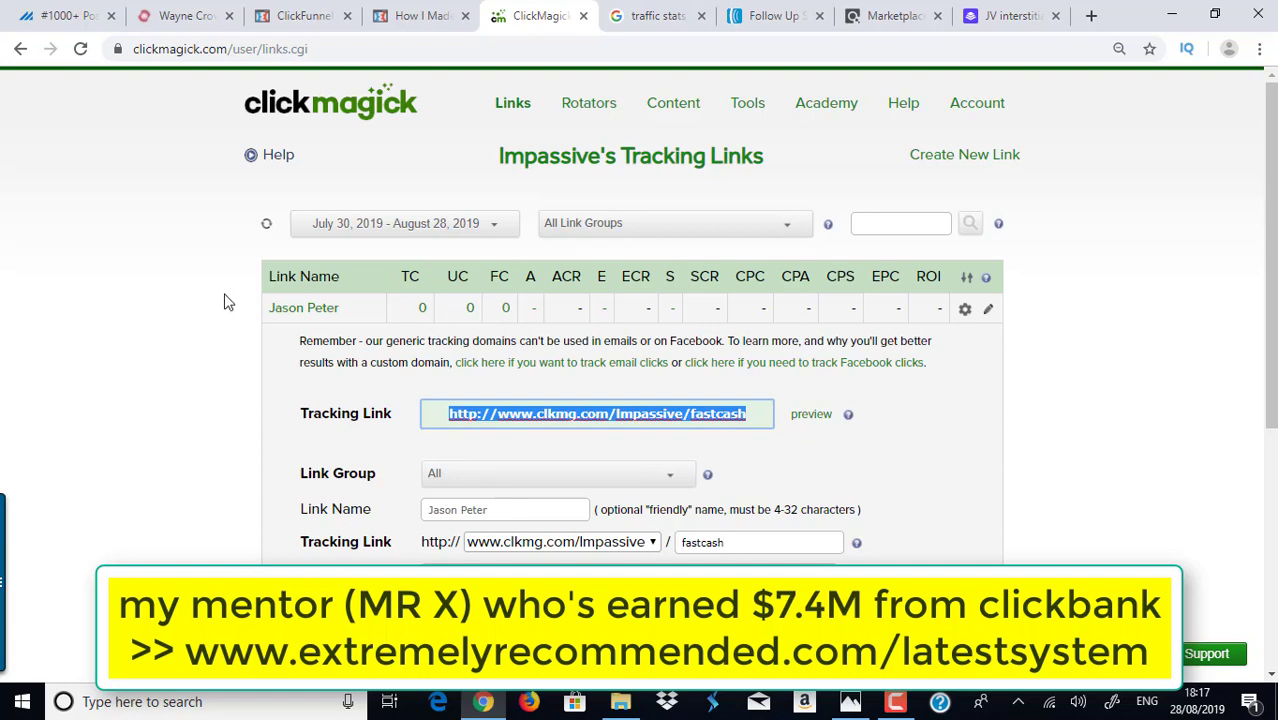
click(311, 311)
click(84, 16)
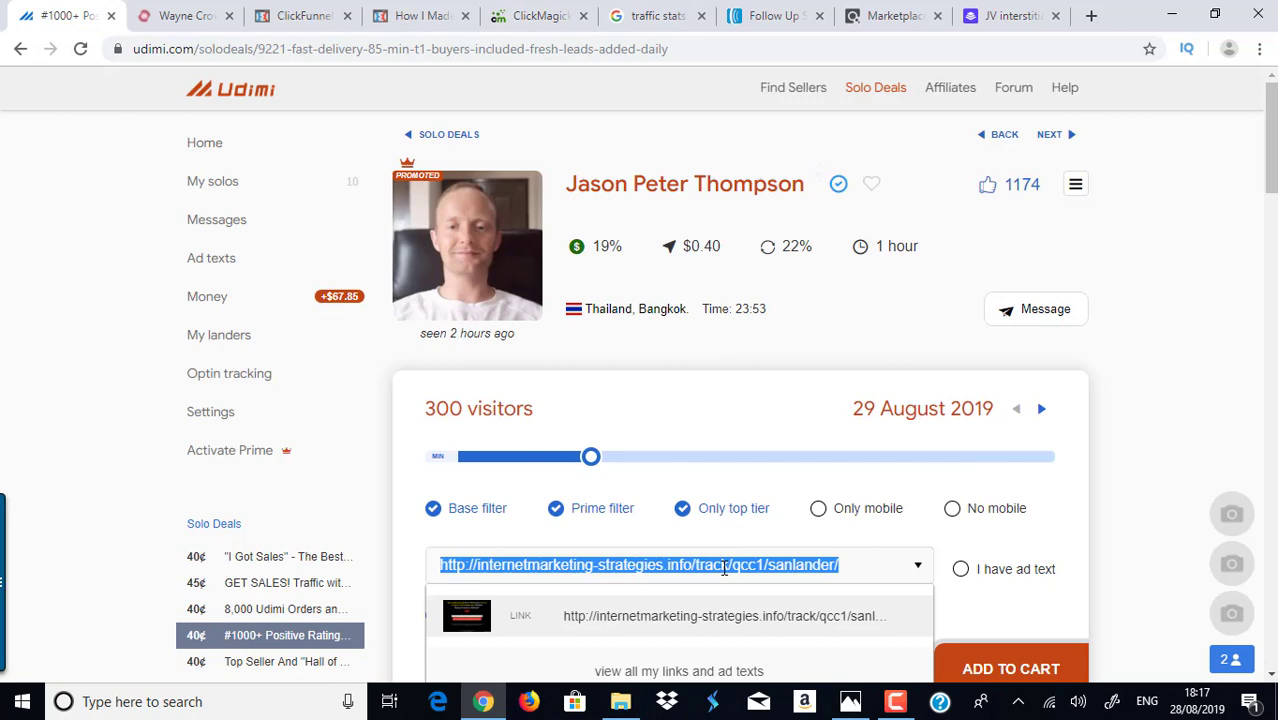
scroll(566, 258, down, 5)
scroll(566, 258, up, 3)
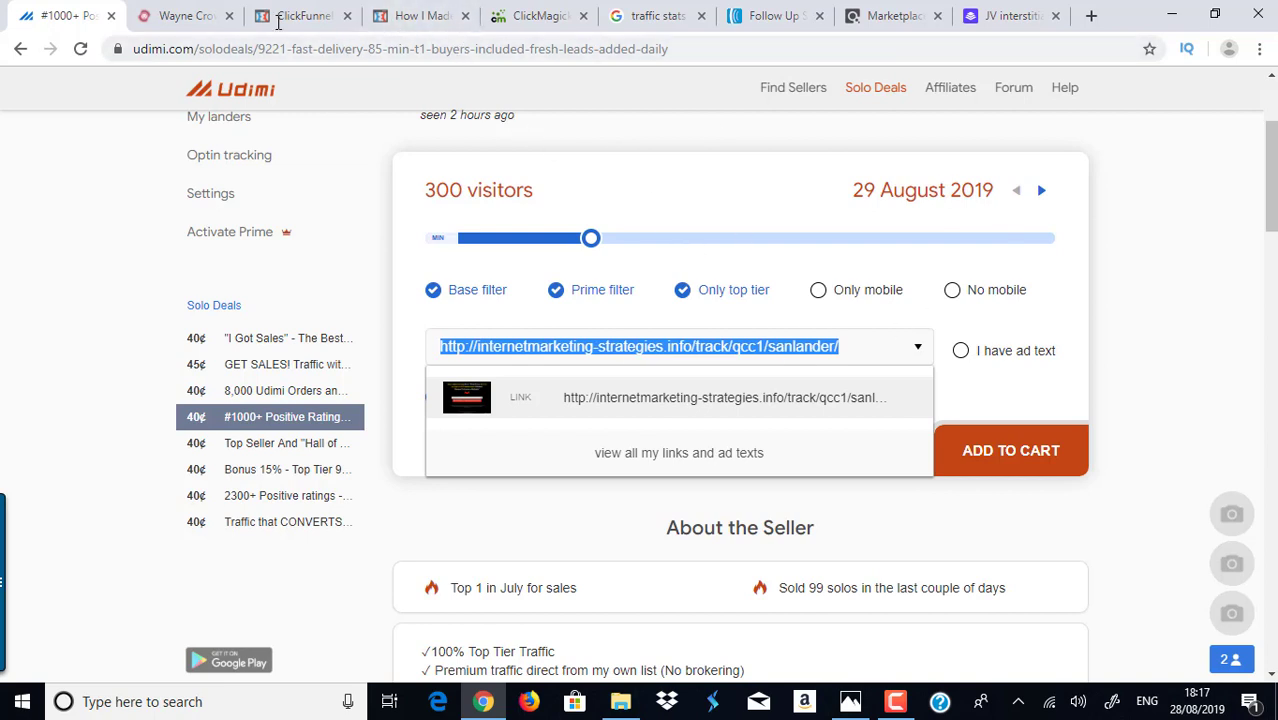
Switch to ClickFunnels and create a new funnel step named udimiiii in the affiliate funnel
click(316, 16)
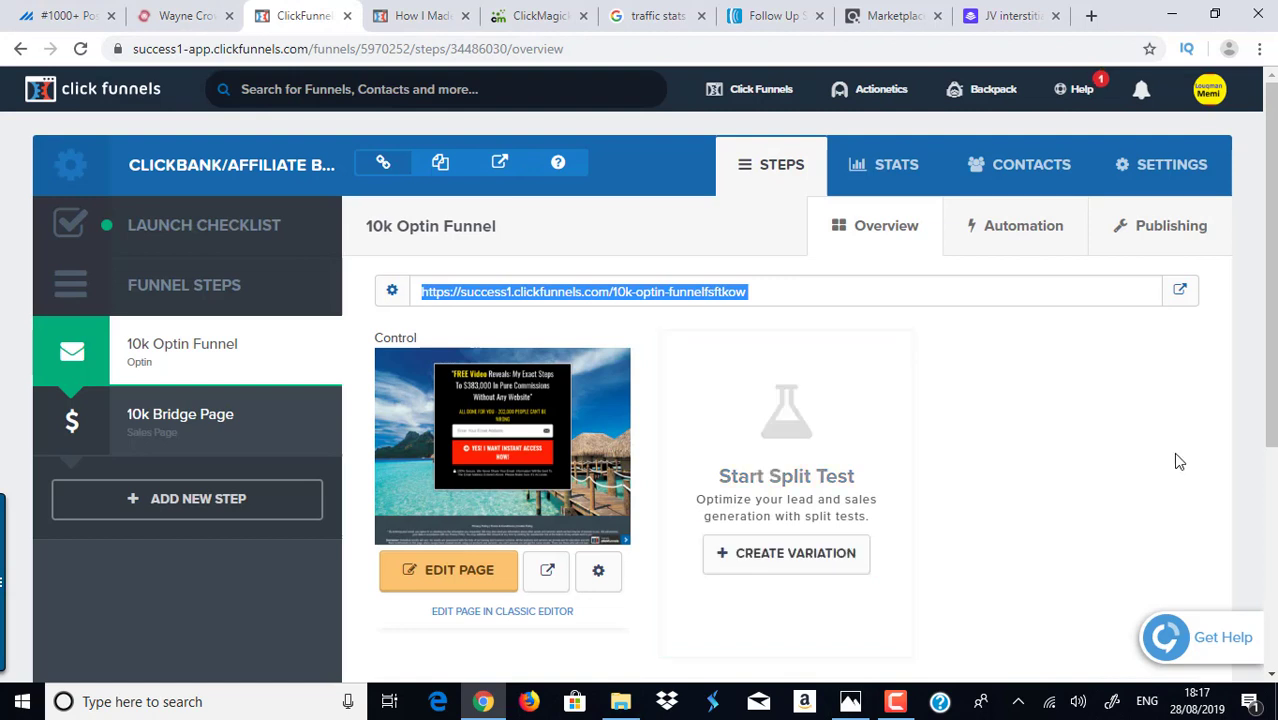
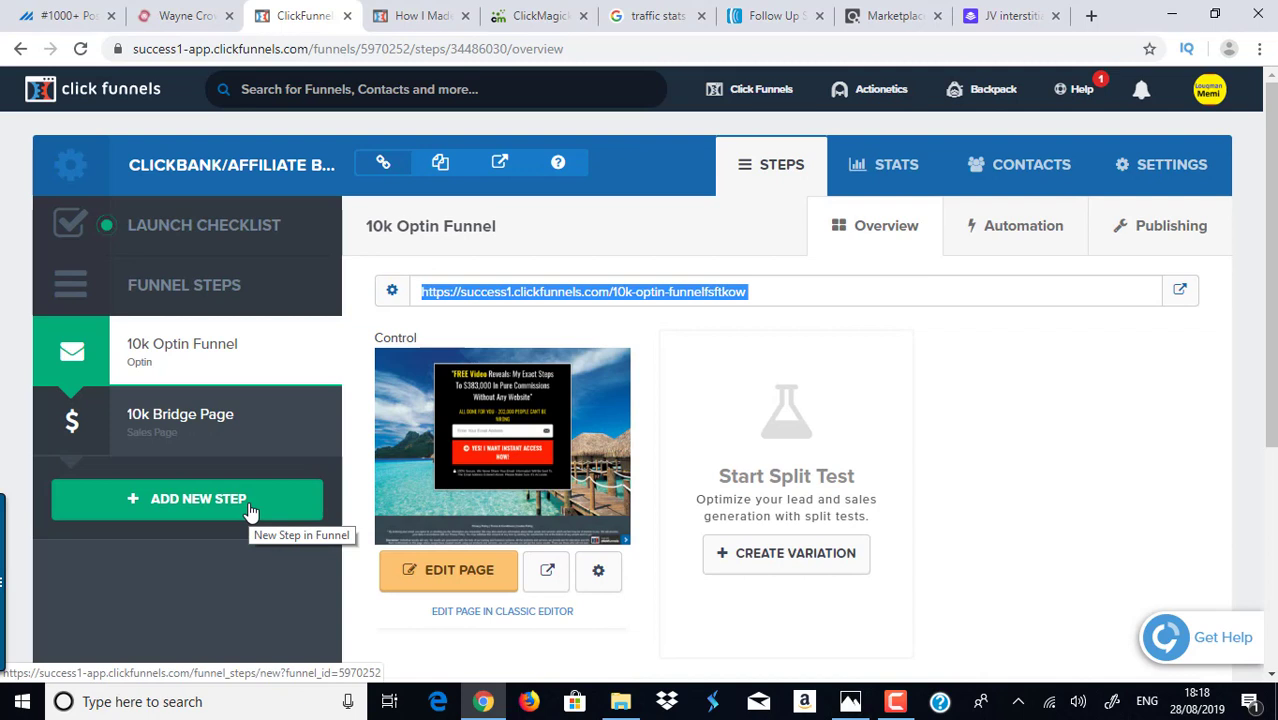
right_click(202, 512)
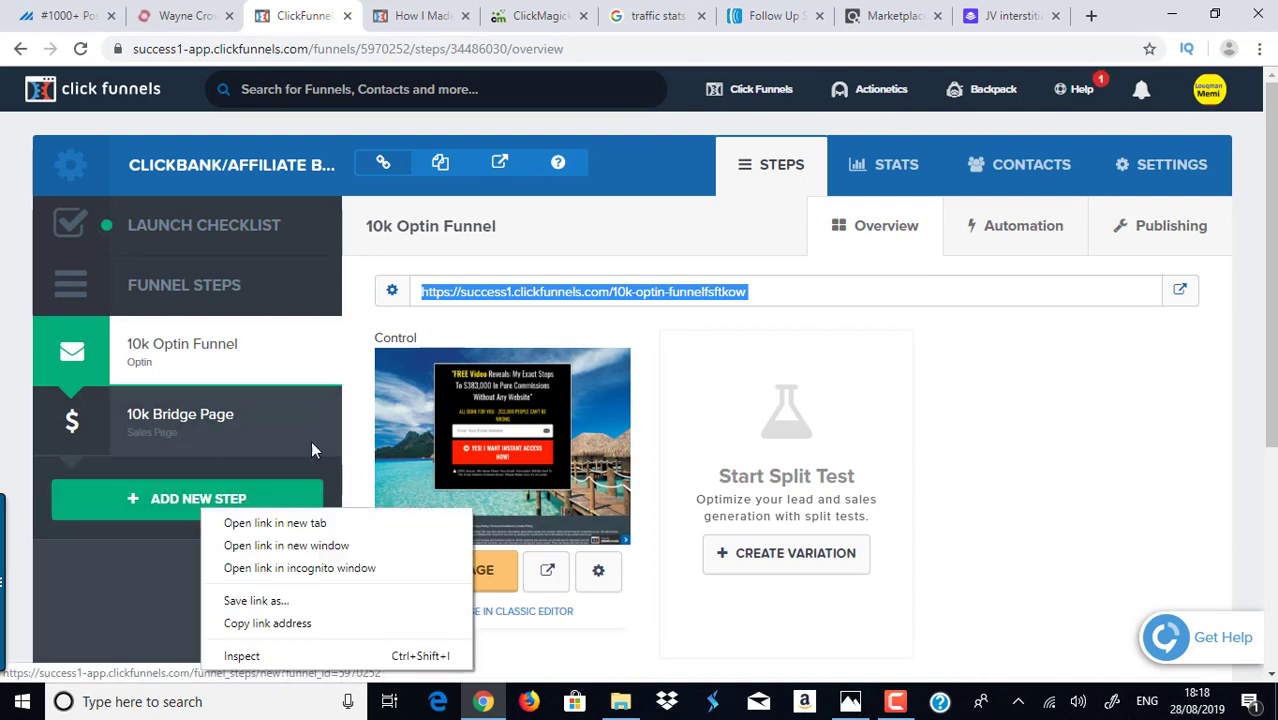
click(185, 498)
click(185, 498)
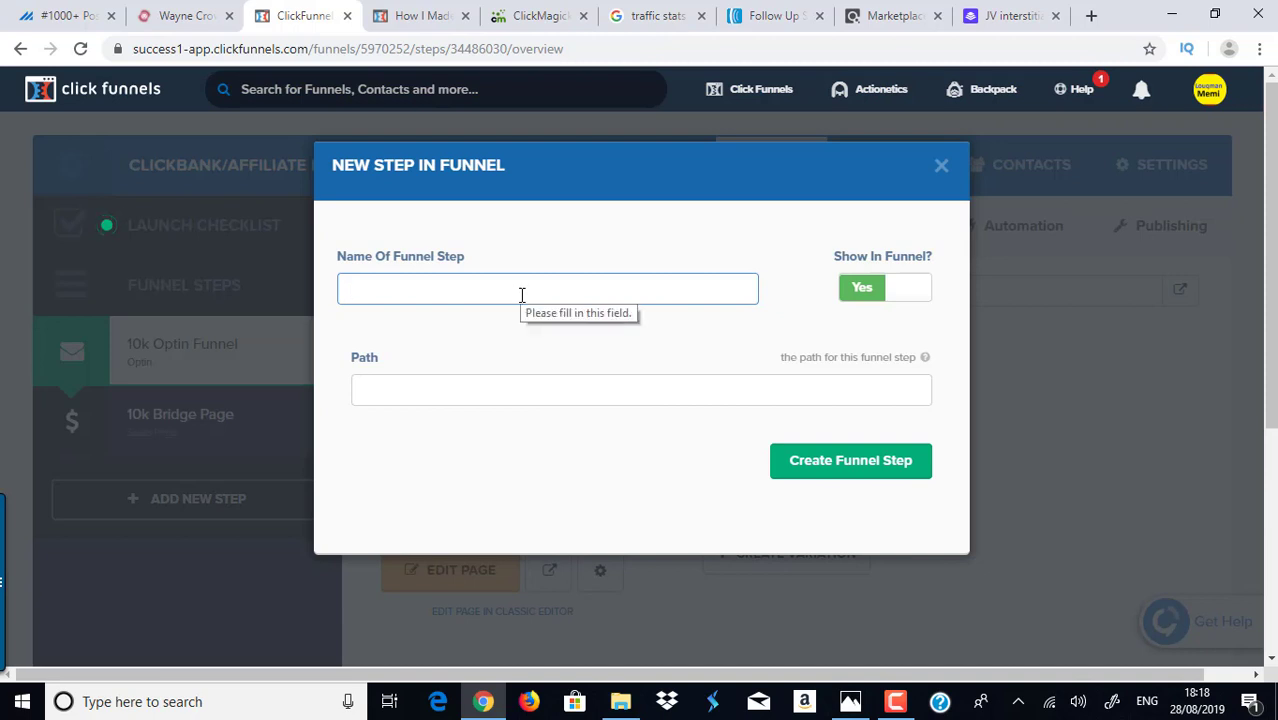
click(521, 295)
text(udimi)
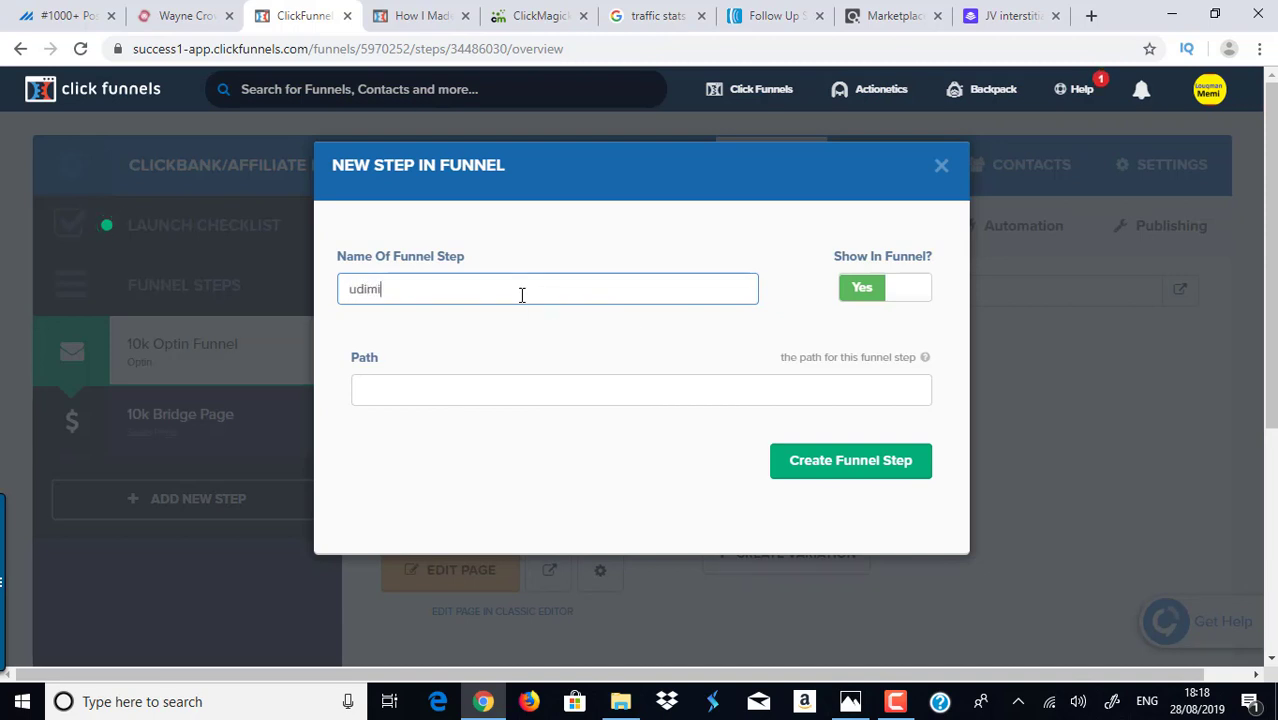
text(iiii)
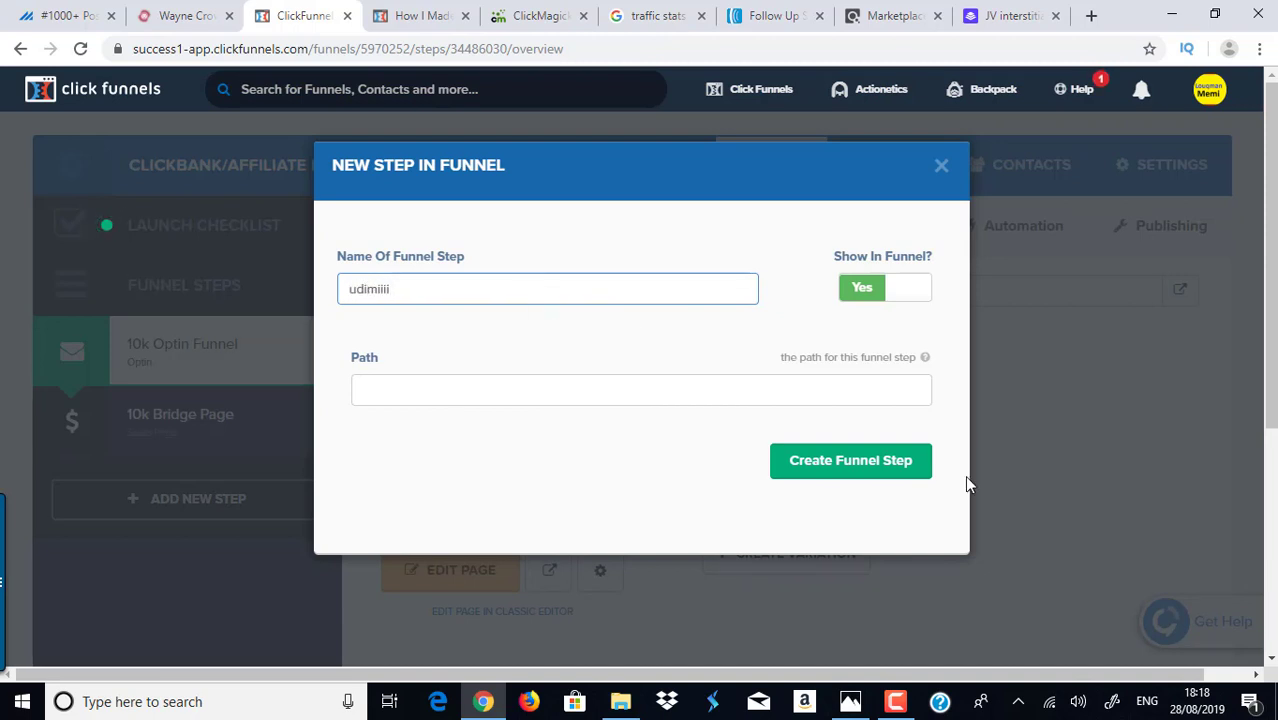
click(855, 476)
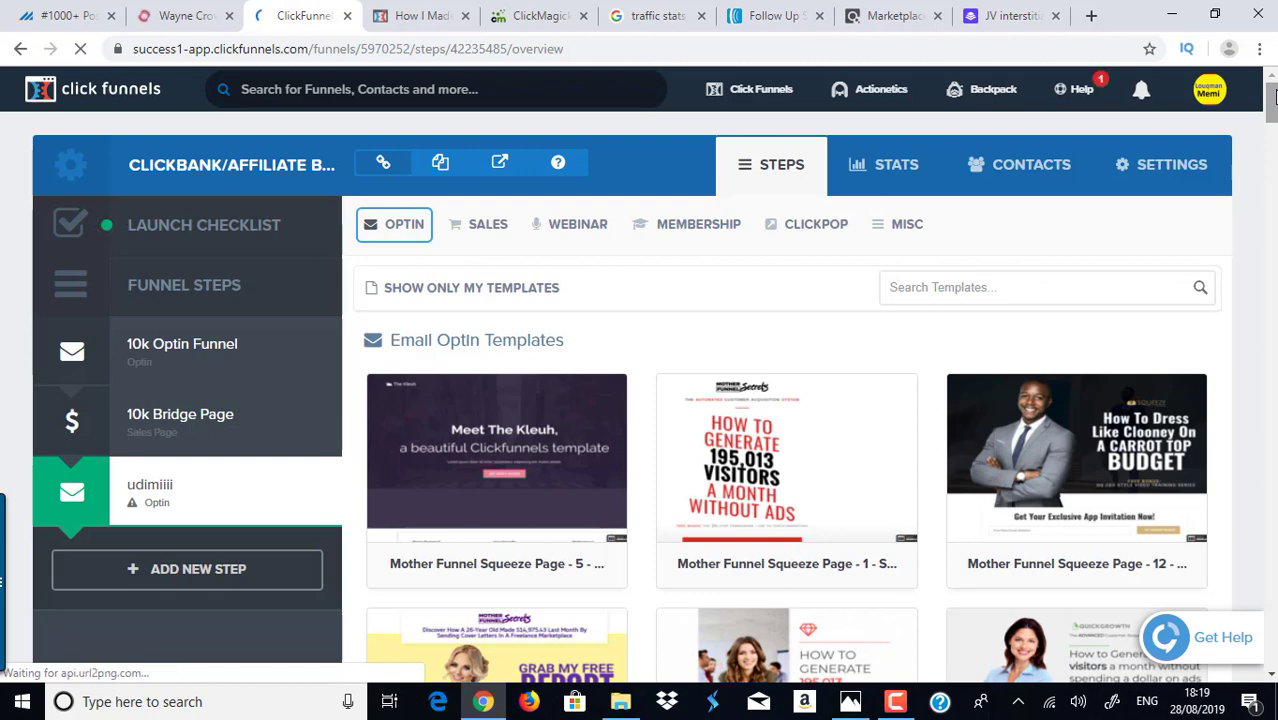
Browse the email optin templates and the Optin, Sales, Webinar and Membership page types available for the new step
drag(1273, 93, 1272, 420)
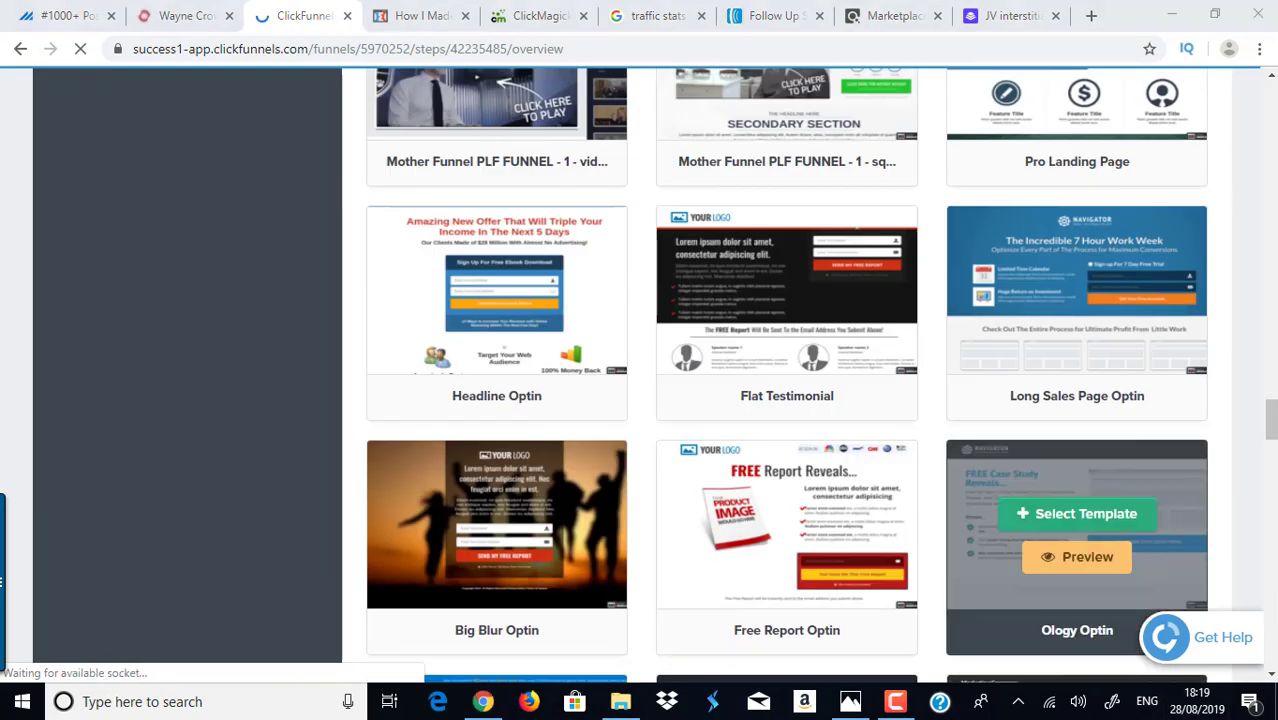
drag(1272, 422, 1272, 90)
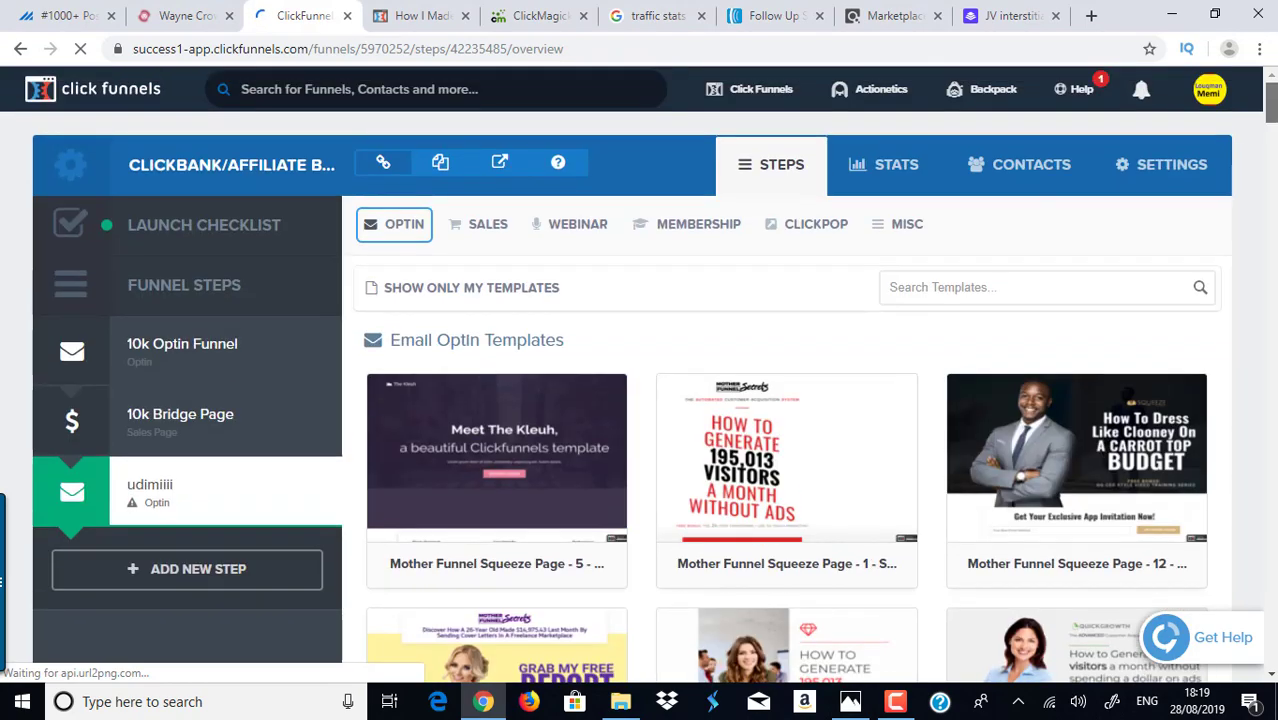
click(400, 224)
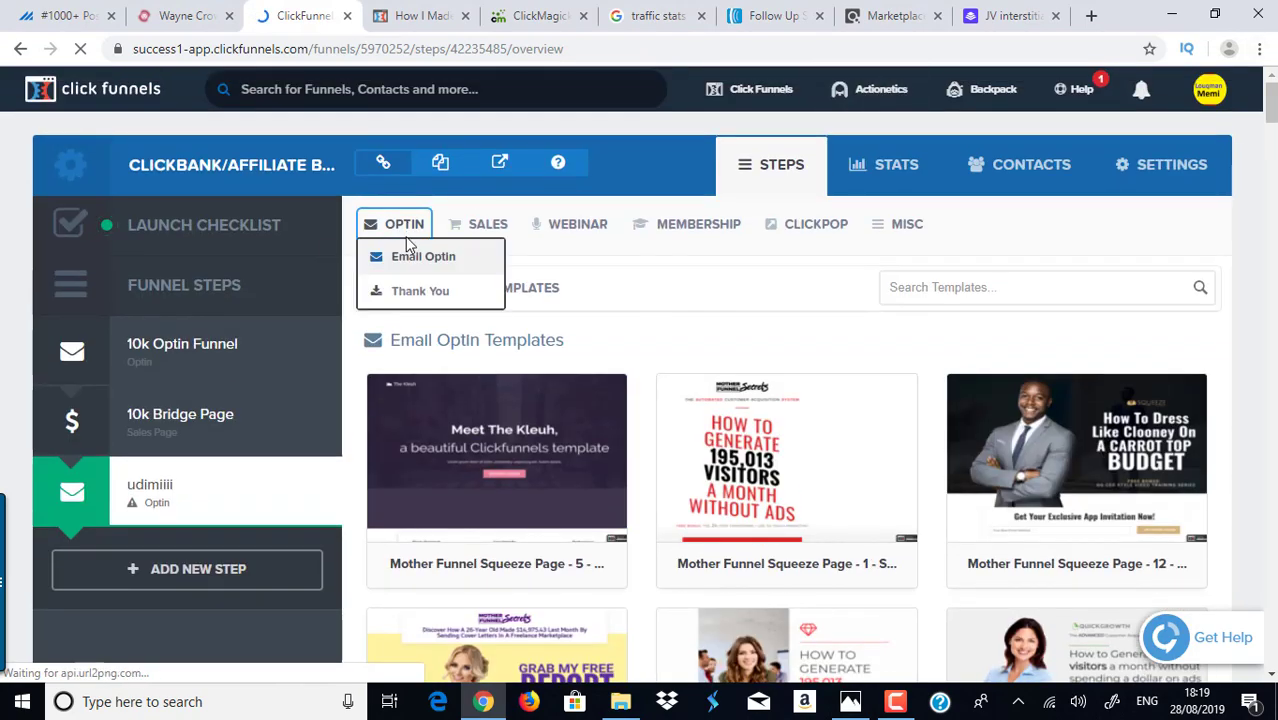
click(487, 224)
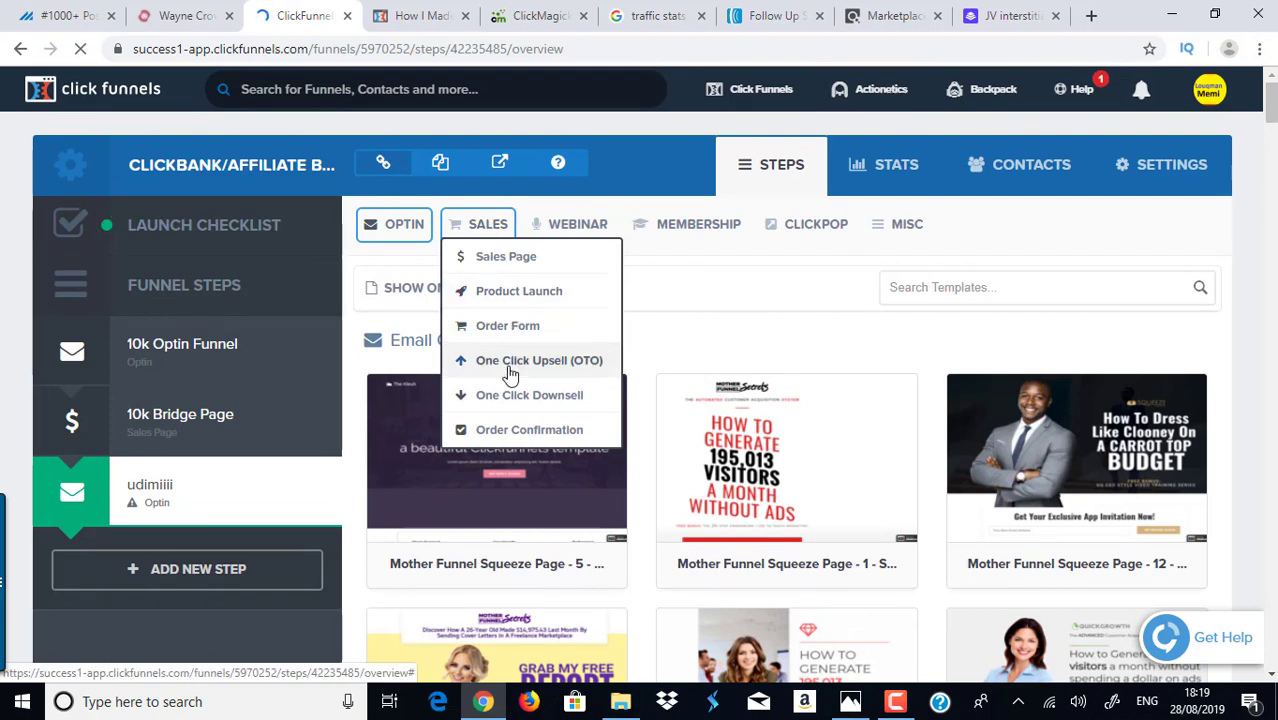
click(572, 225)
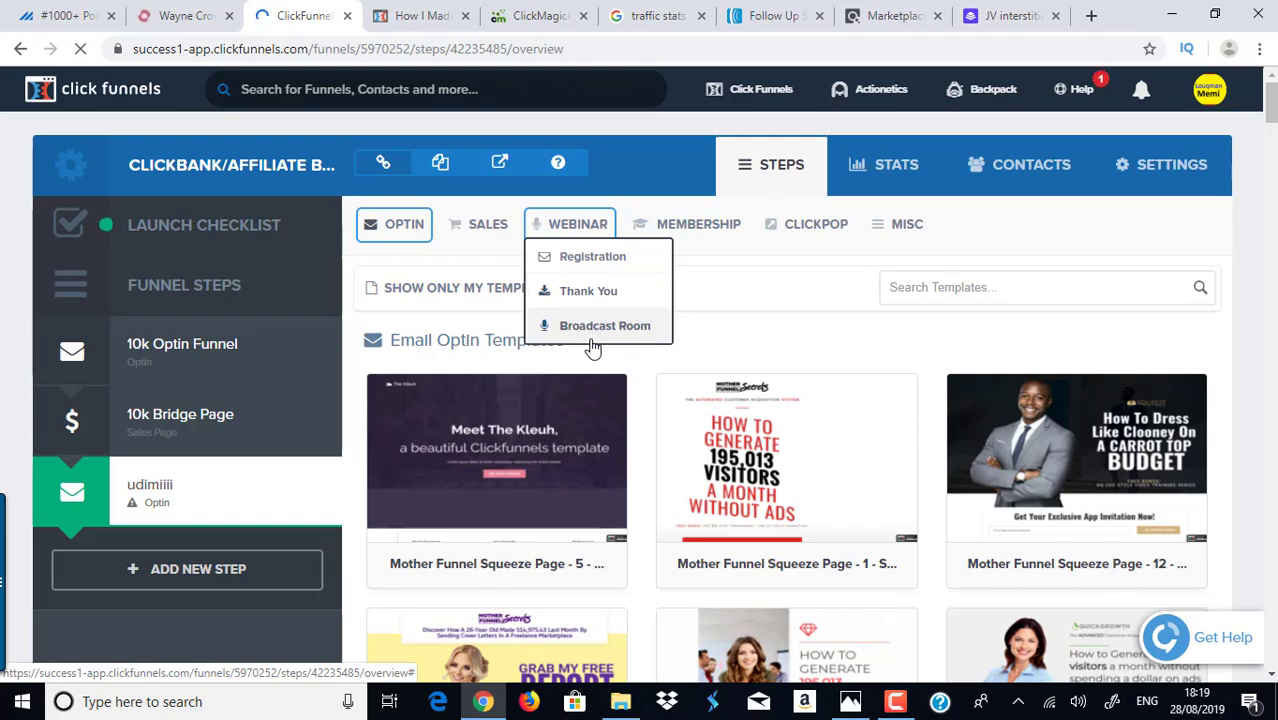
click(714, 234)
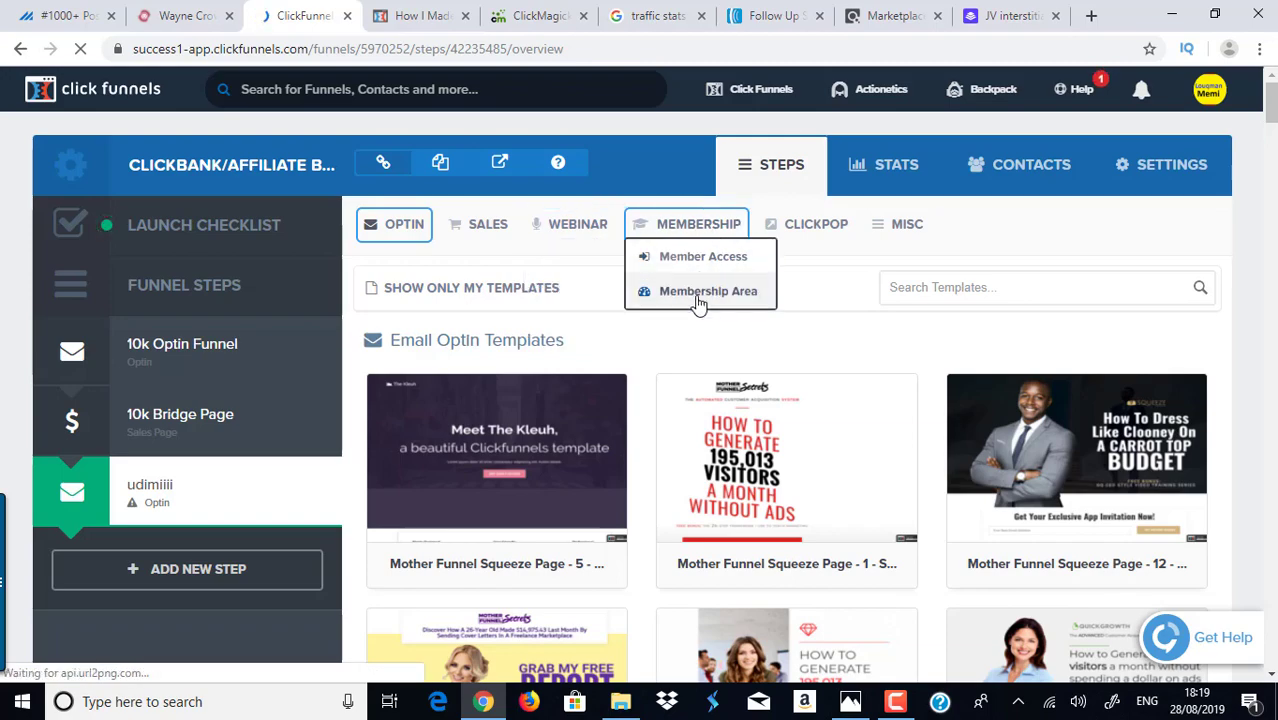
Choose the Big Blur Optin template for the udimiiii step and open the page in the editor
drag(1271, 102, 1272, 445)
mouse_move(433, 373)
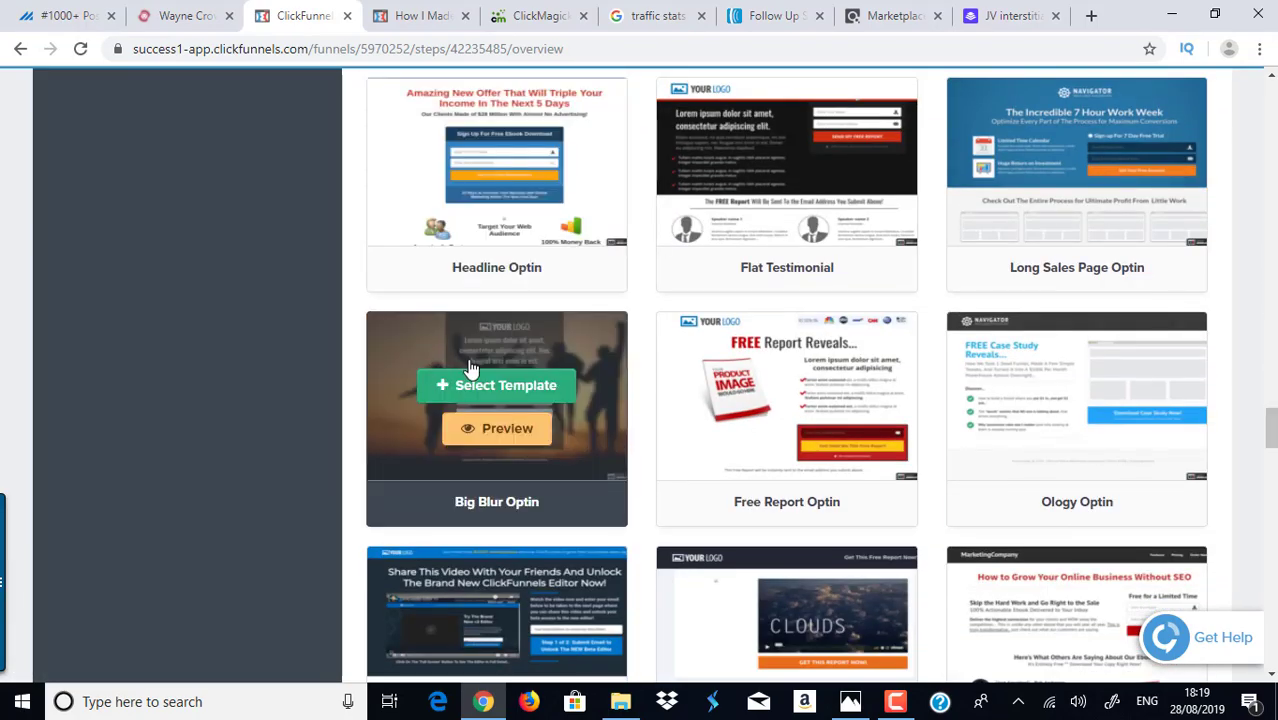
click(487, 393)
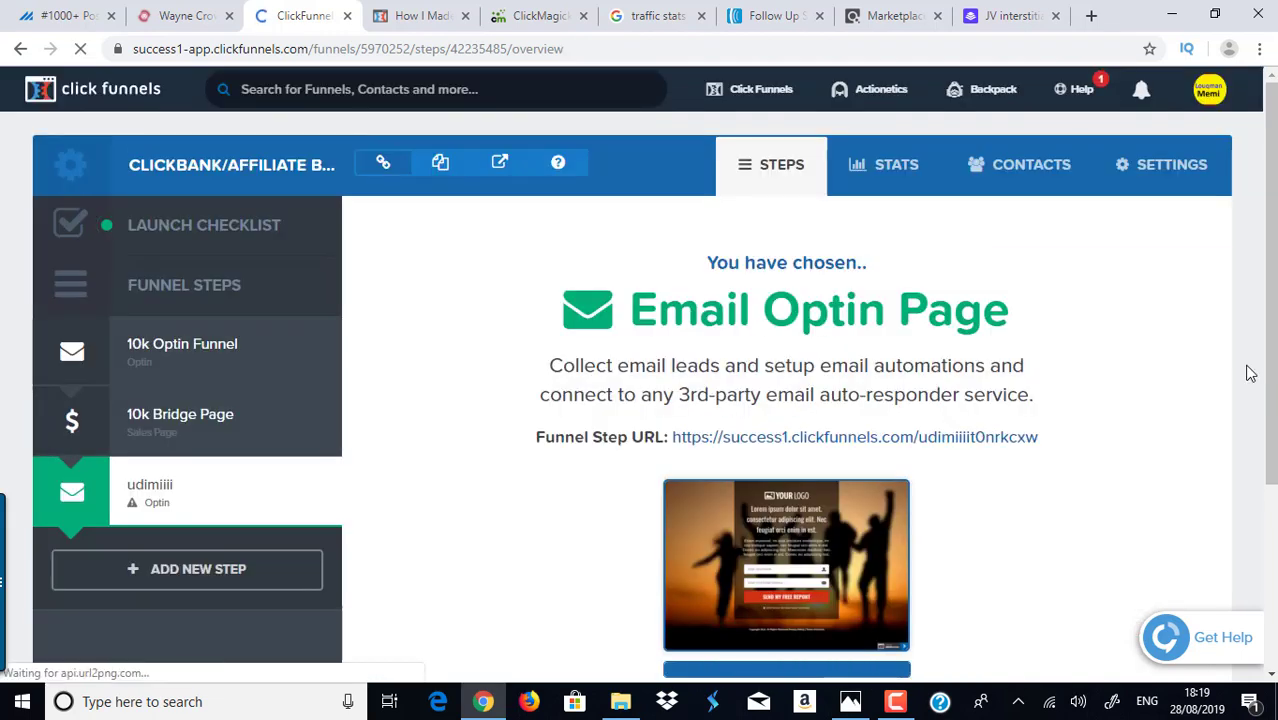
click(445, 585)
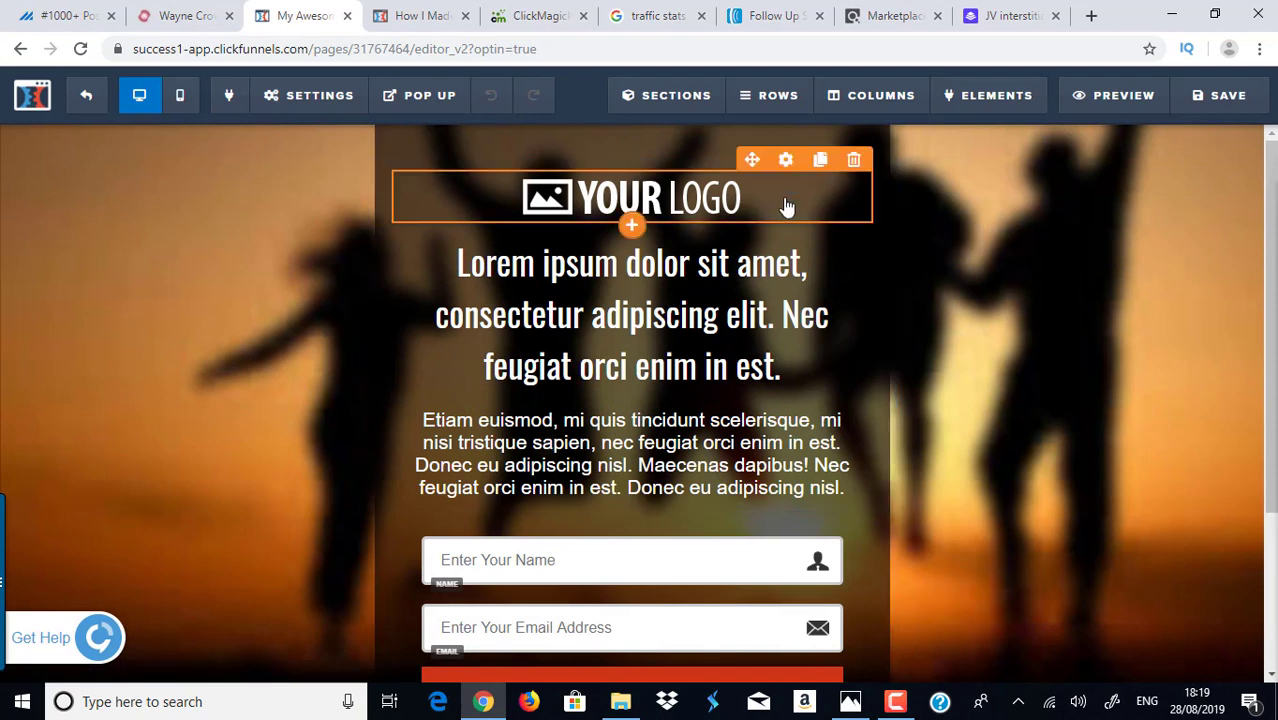
Delete the logo and set the headline to "How To Go From Zero To $500 Per Day Online Without Having To Create Any Website"
click(854, 160)
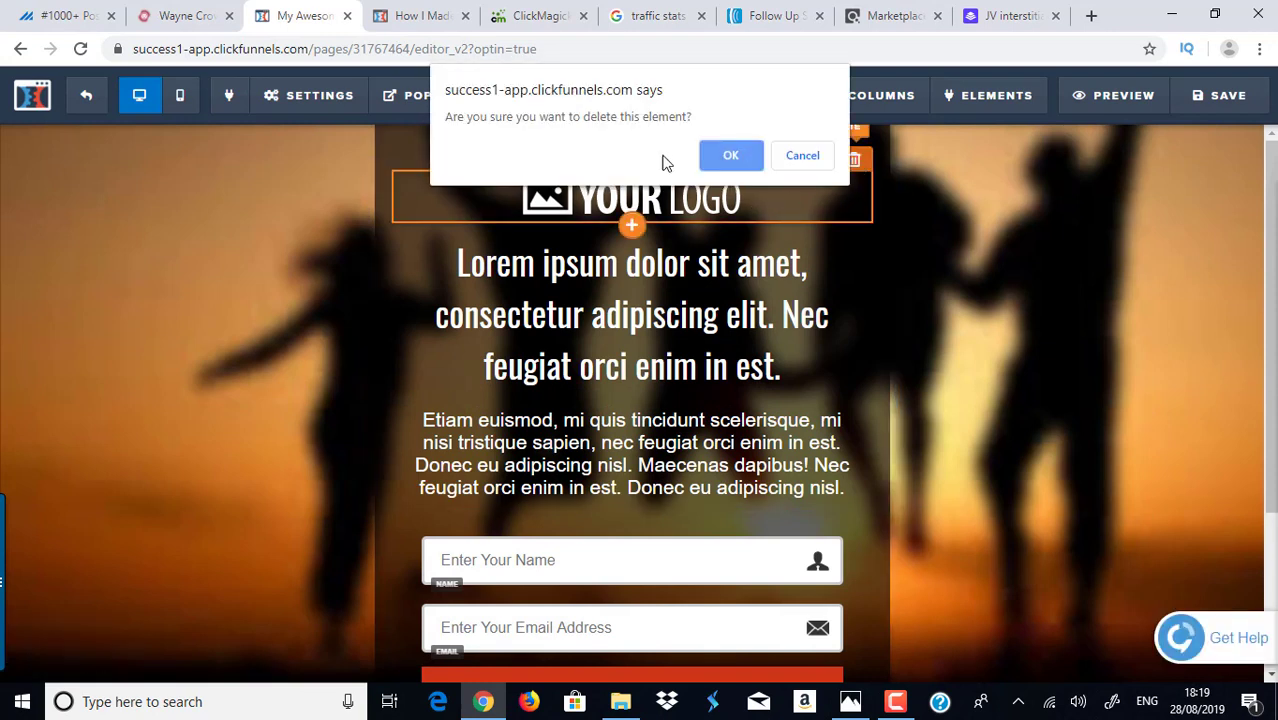
click(730, 155)
click(781, 332)
drag(790, 325, 436, 207)
text(Ho)
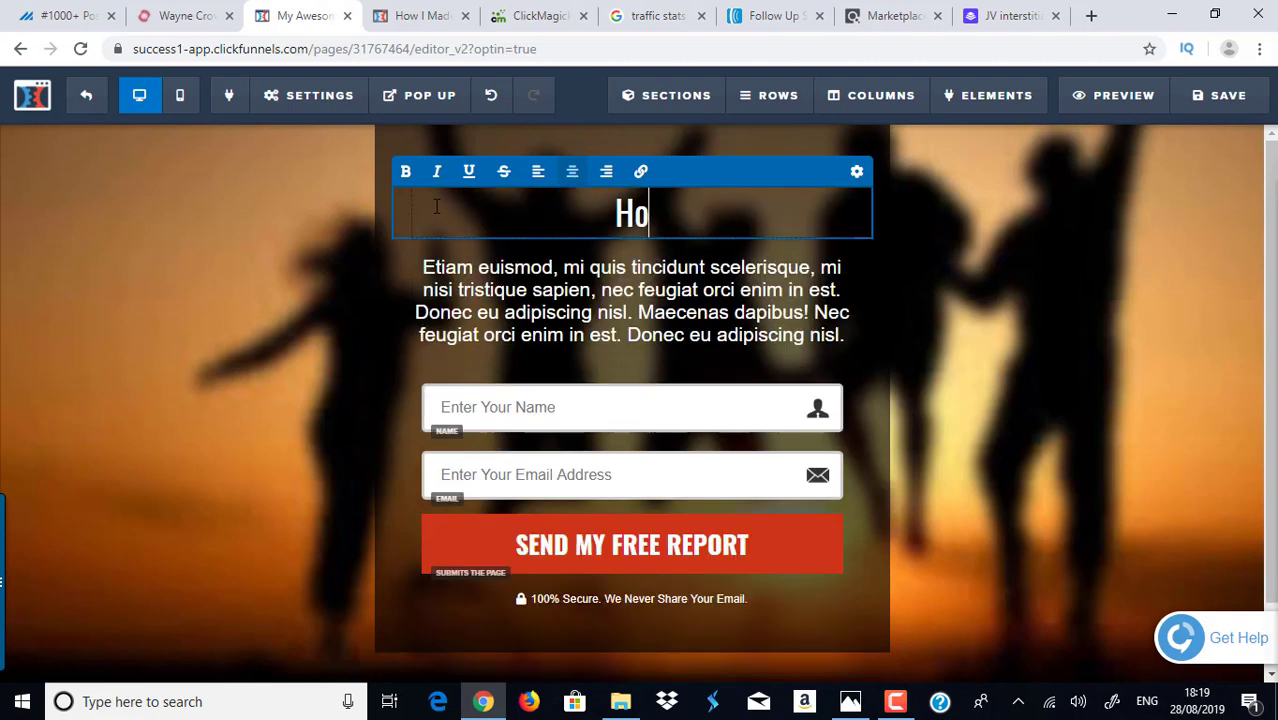
text(w To Go)
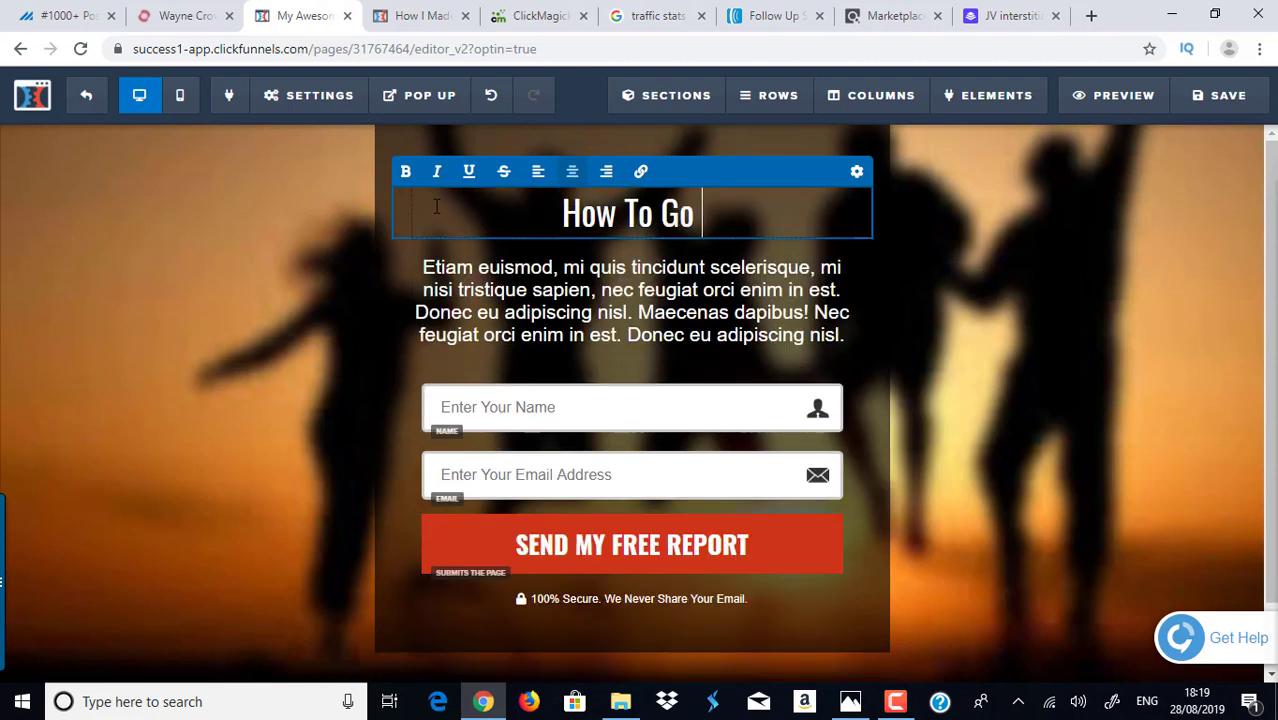
text( From Ze)
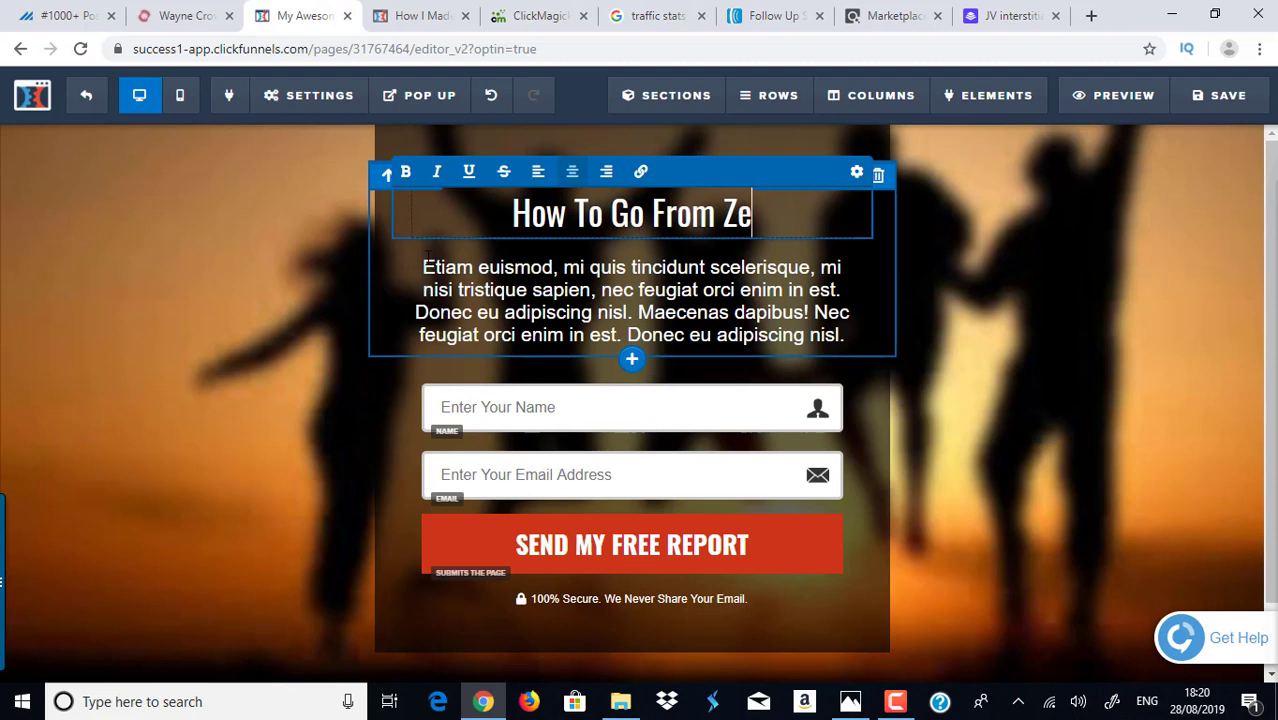
text(ro To $5)
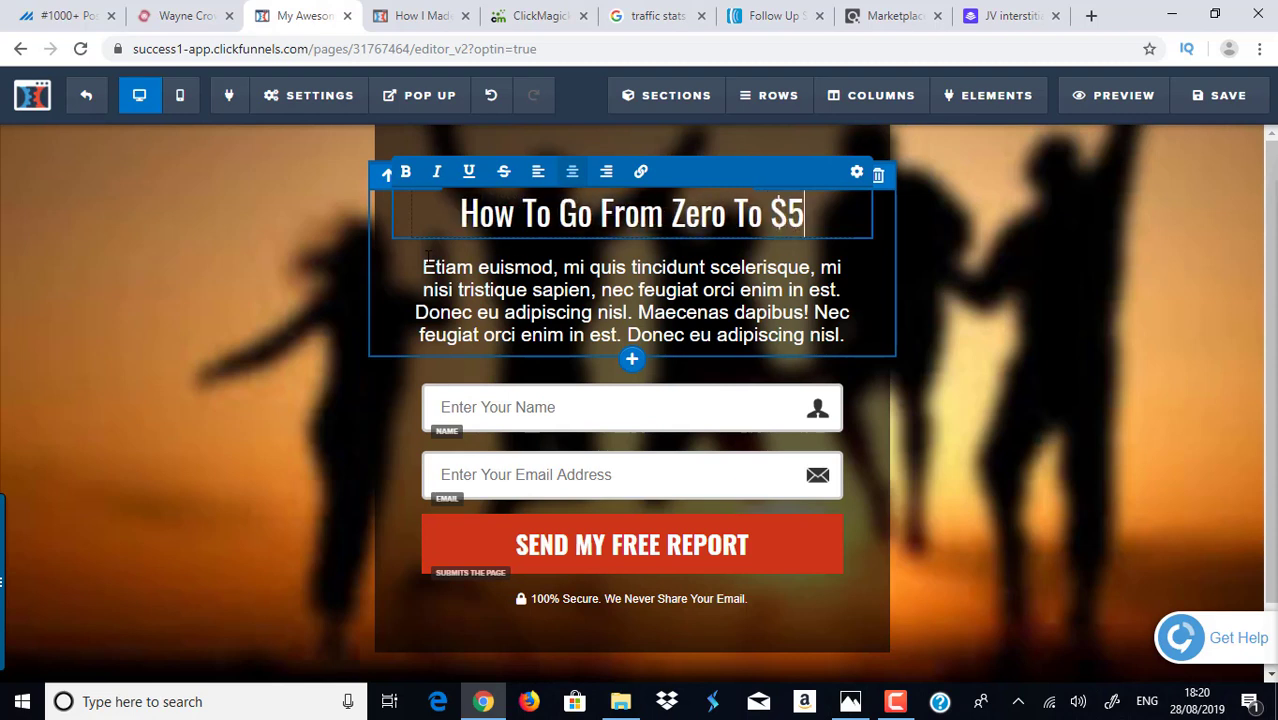
text(00 Pe)
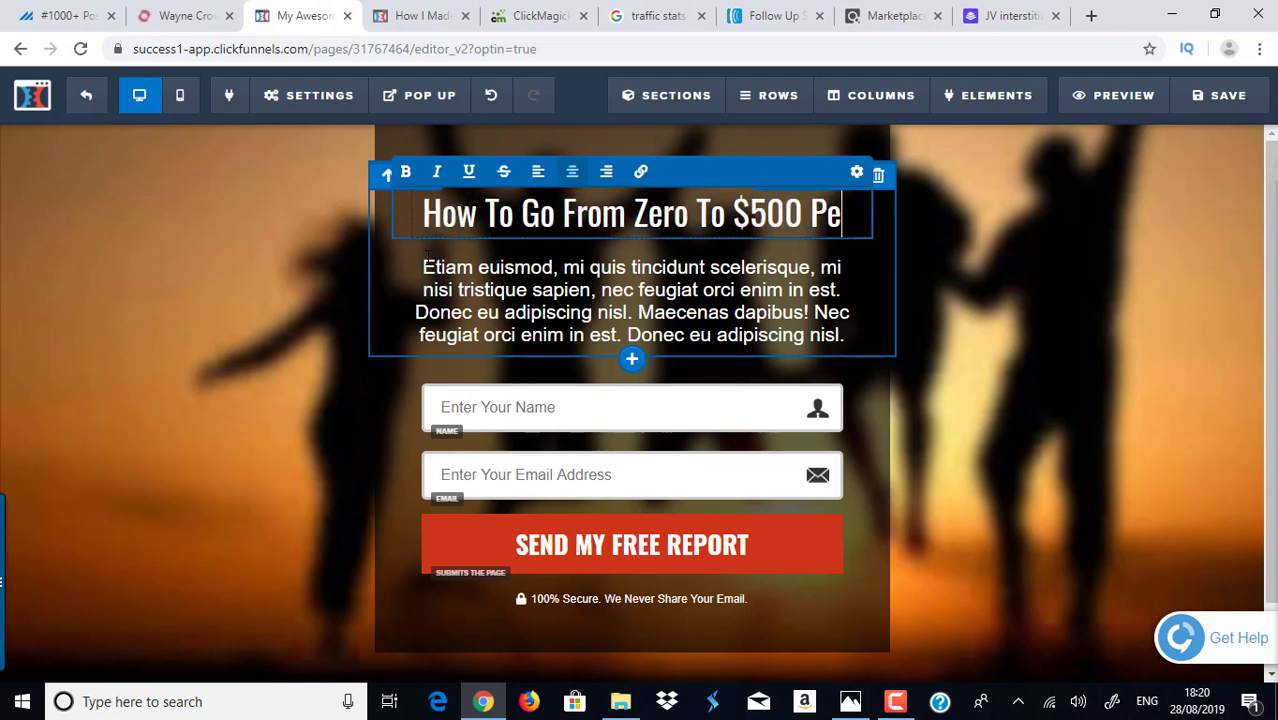
text(r Day On)
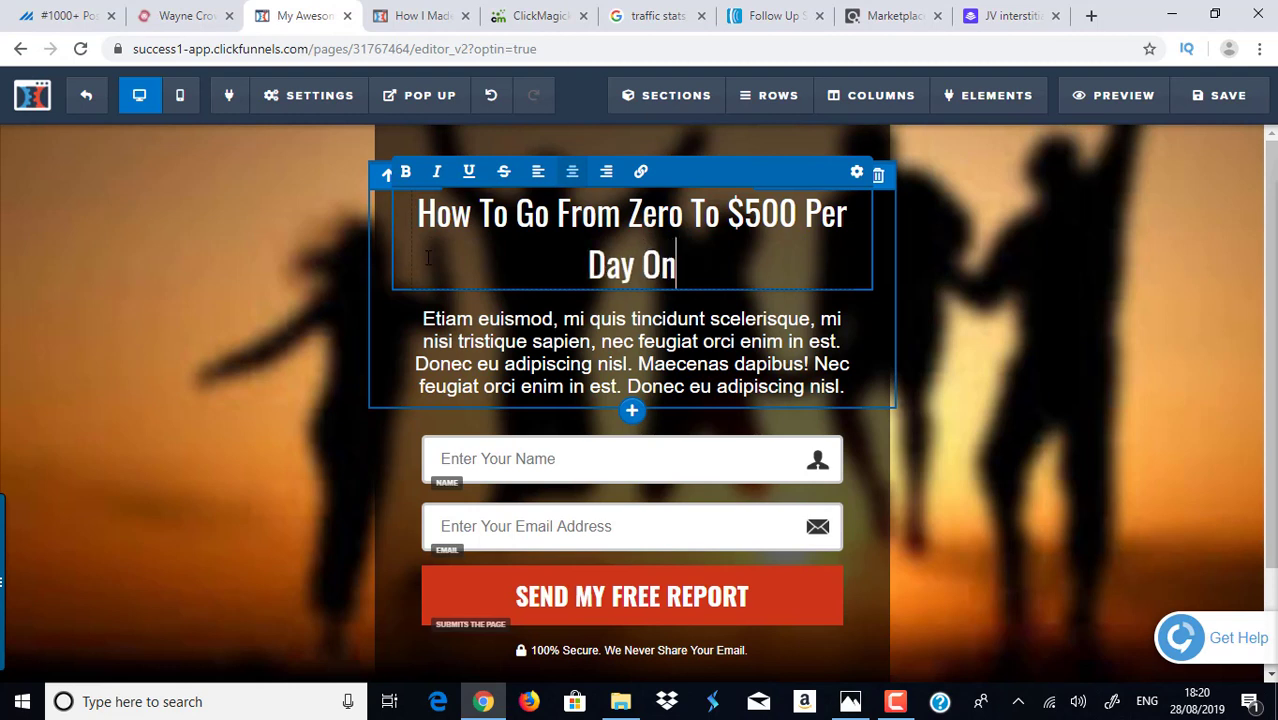
text(line With)
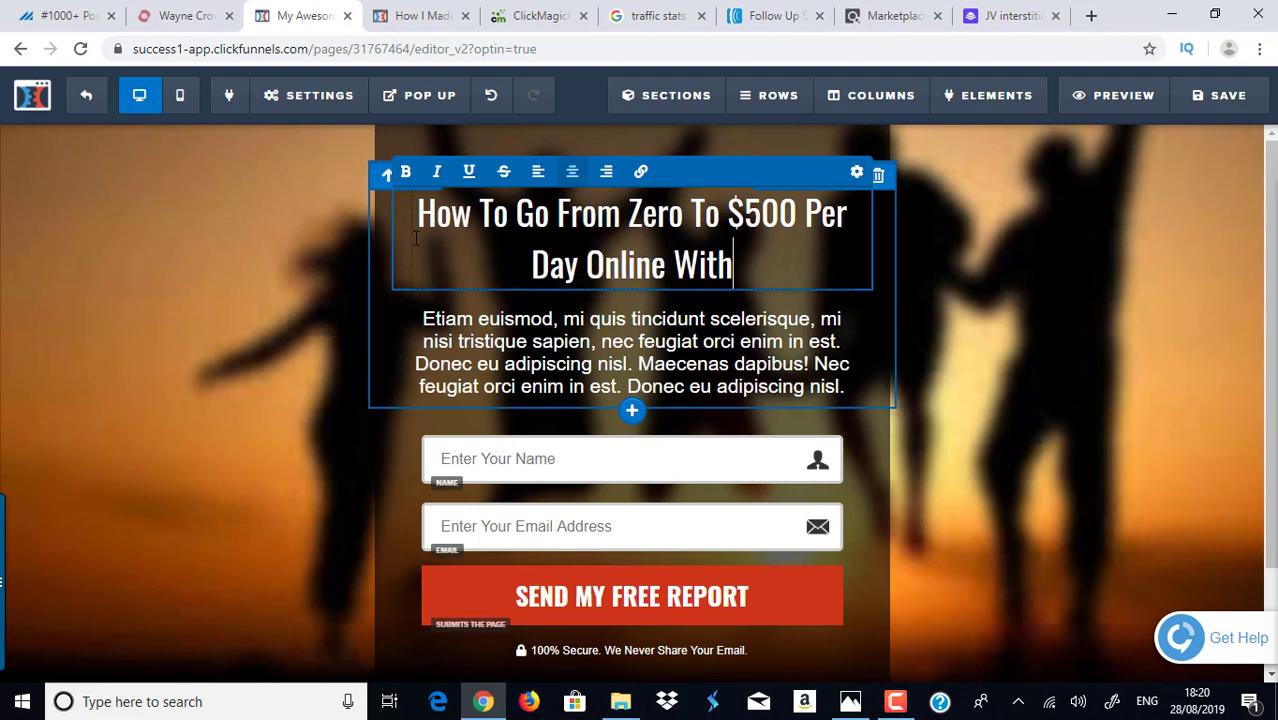
text(out Having)
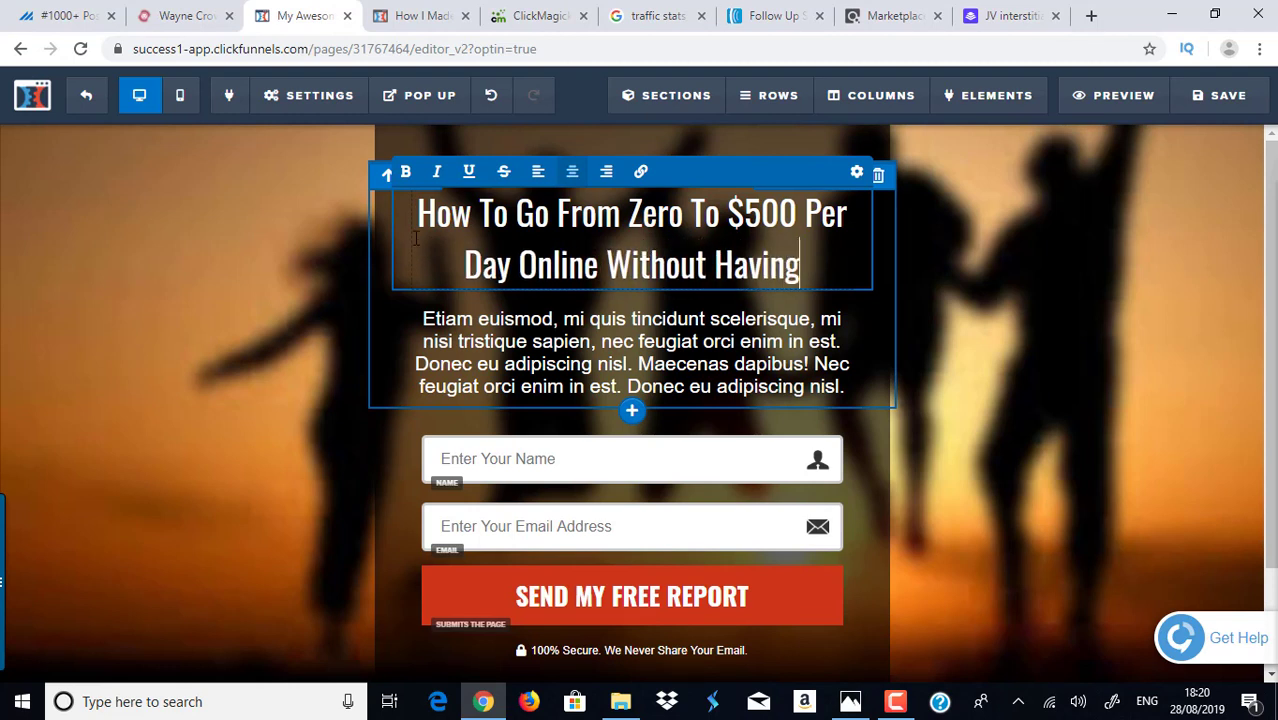
text( To Creat)
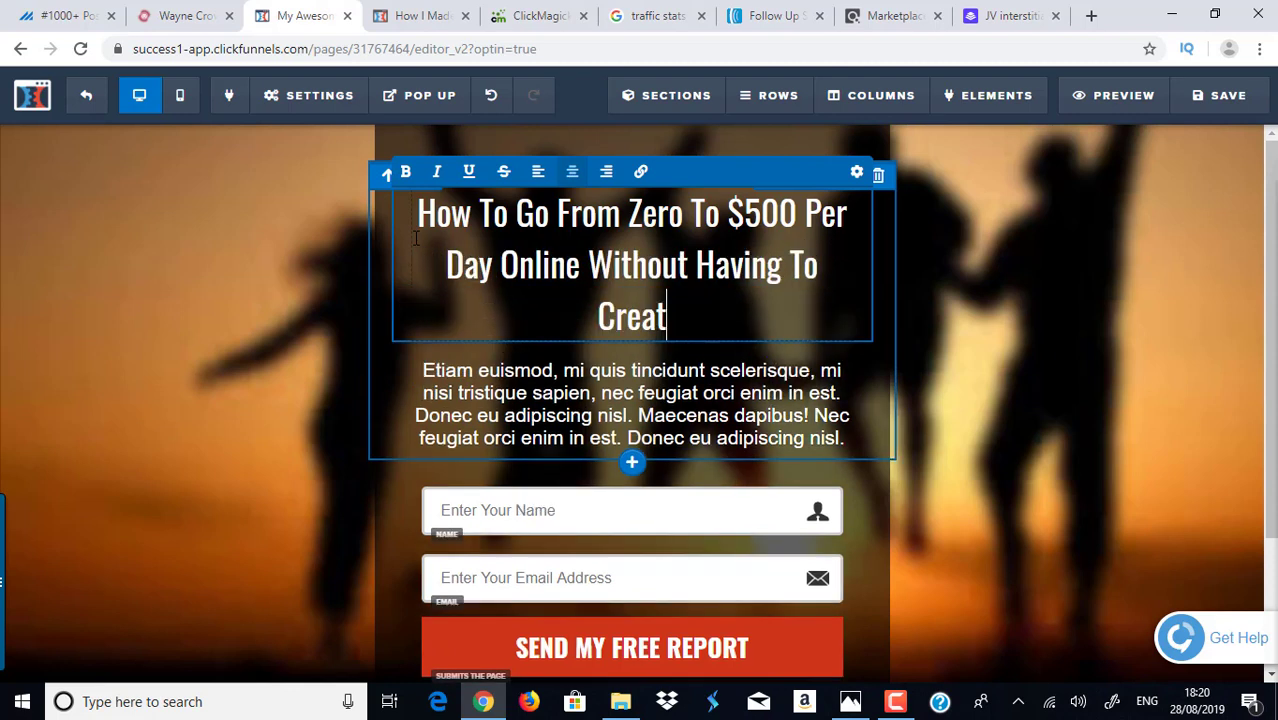
text(e Any)
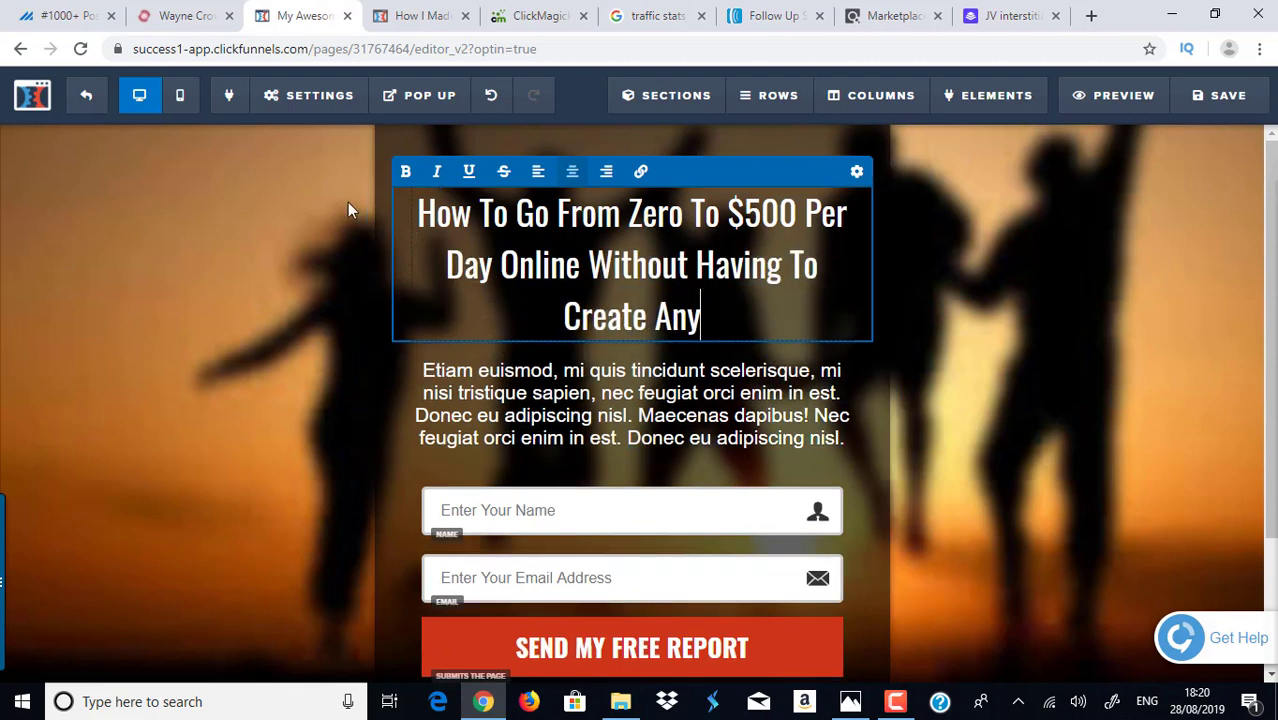
text( Website)
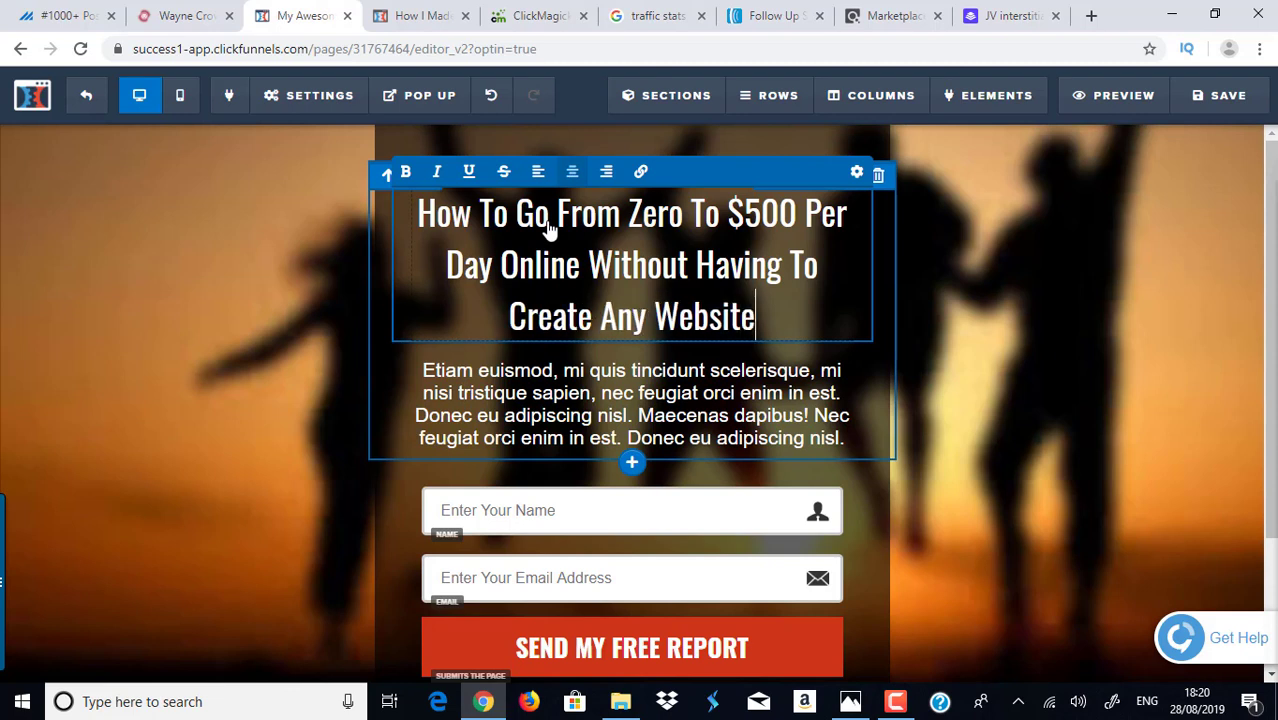
Replace the placeholder paragraph below the headline with "Real People With Real Results"
click(842, 445)
drag(845, 440, 453, 370)
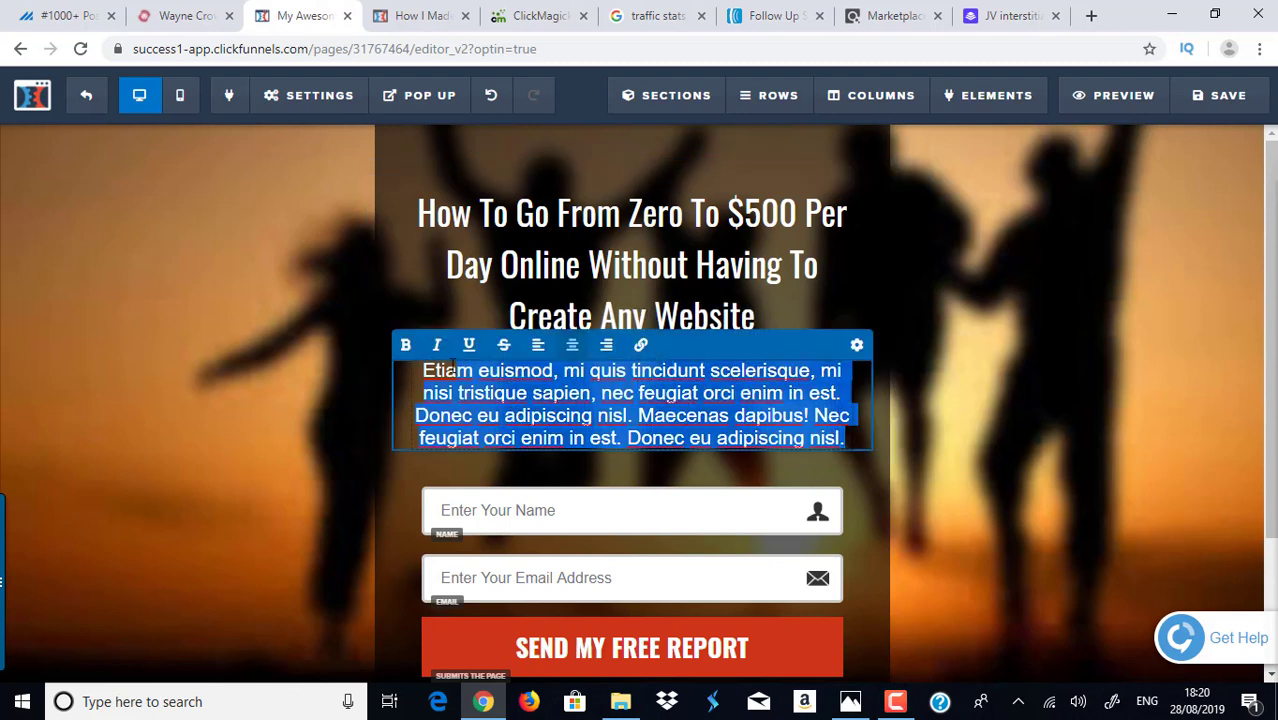
text(Real)
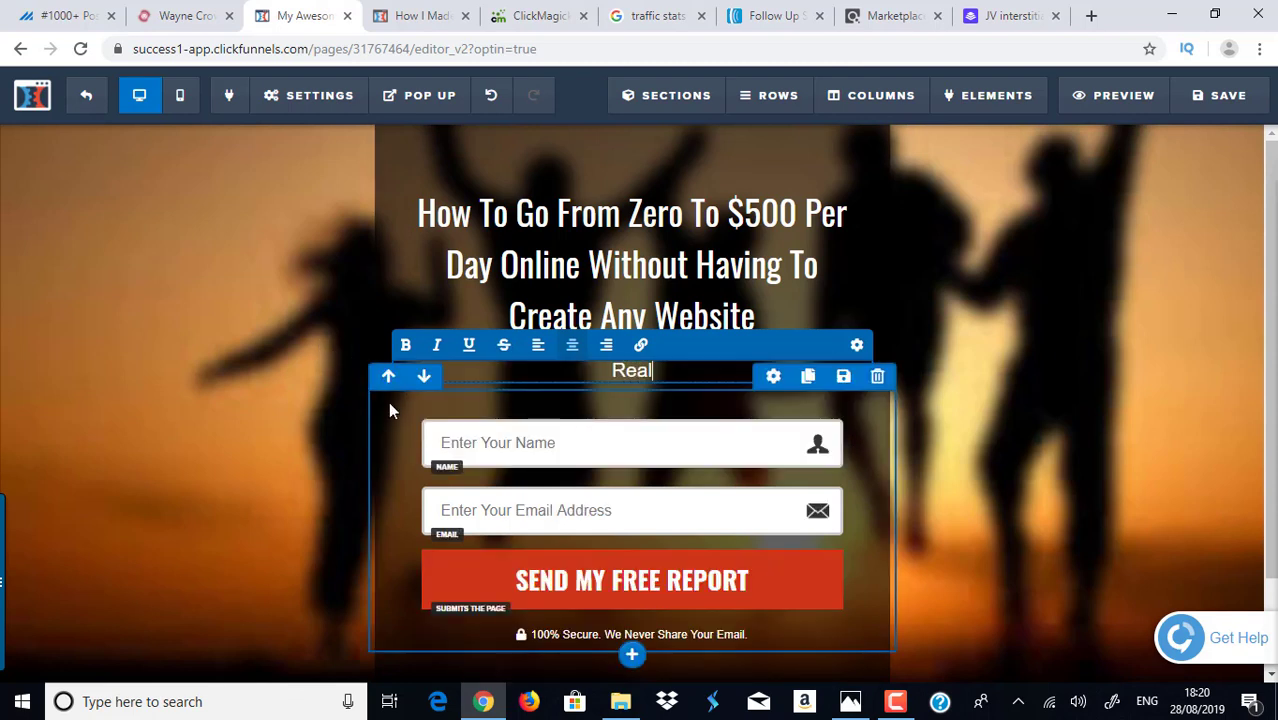
text( Pdopld)
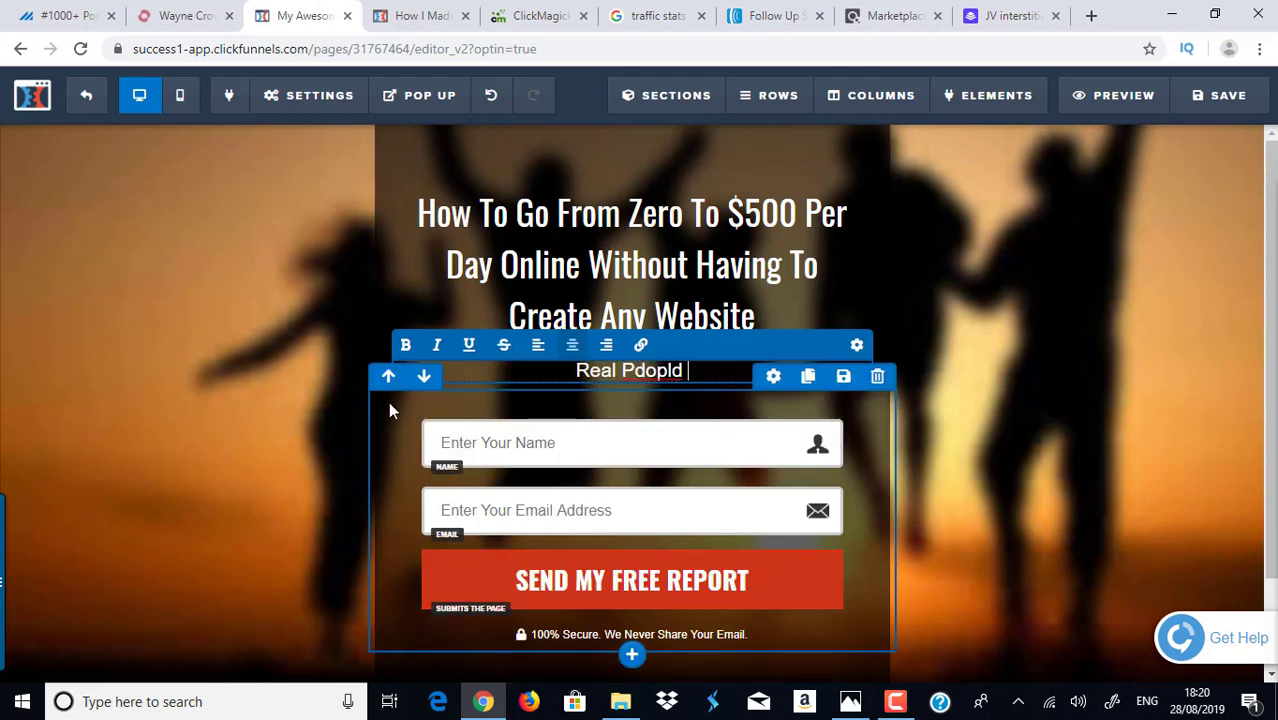
key(BackSpace)
key(BackSpace)
key(BackSpace)
key(BackSpace)
key(BackSpace)
text(eop)
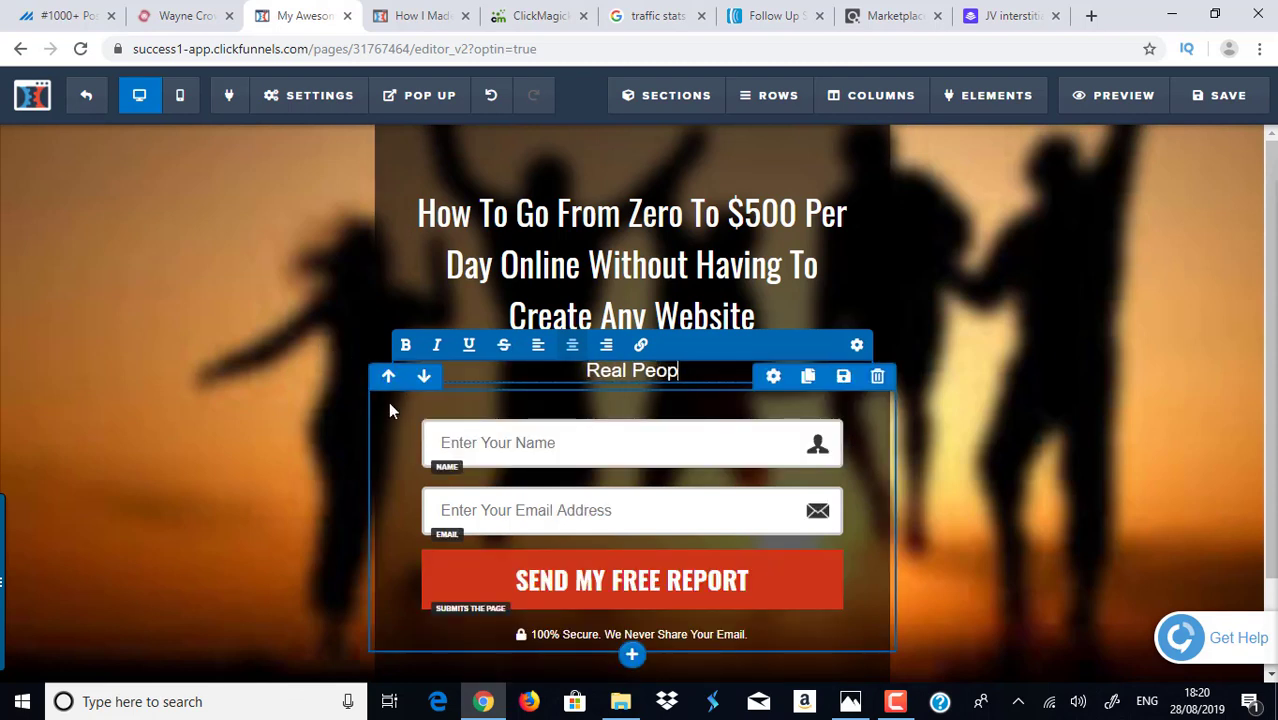
text(le With )
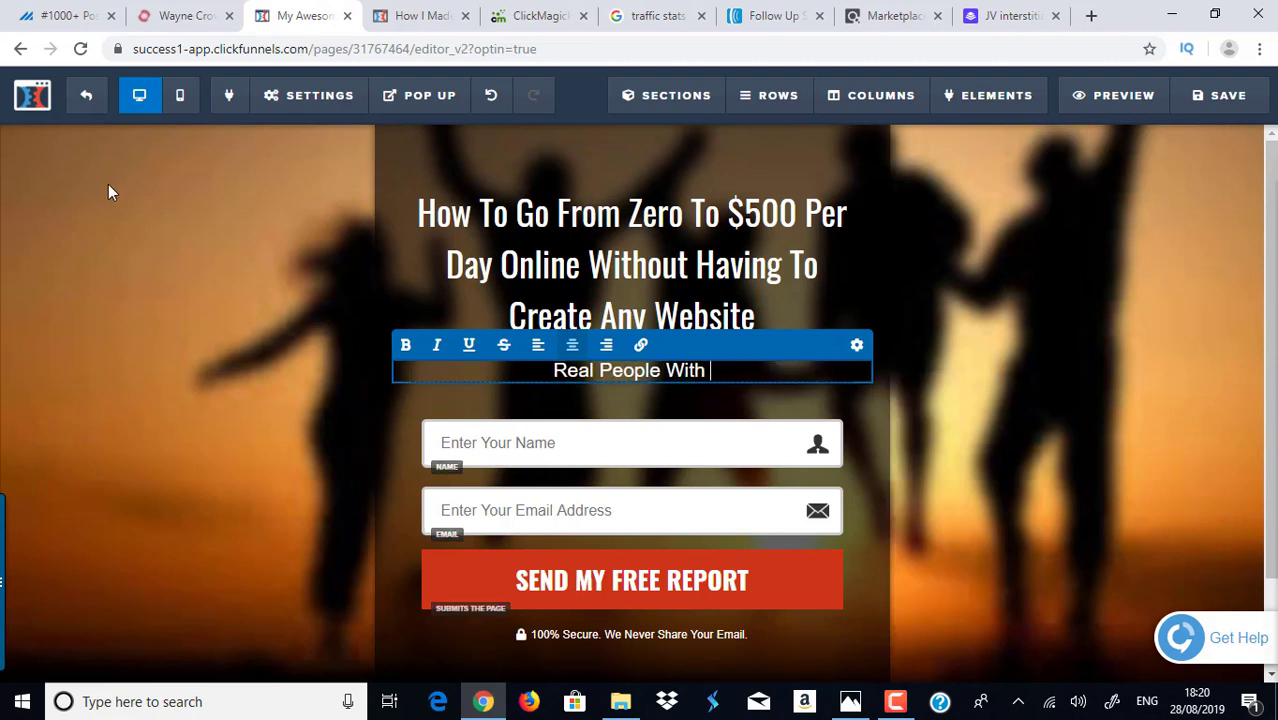
text(Real Results)
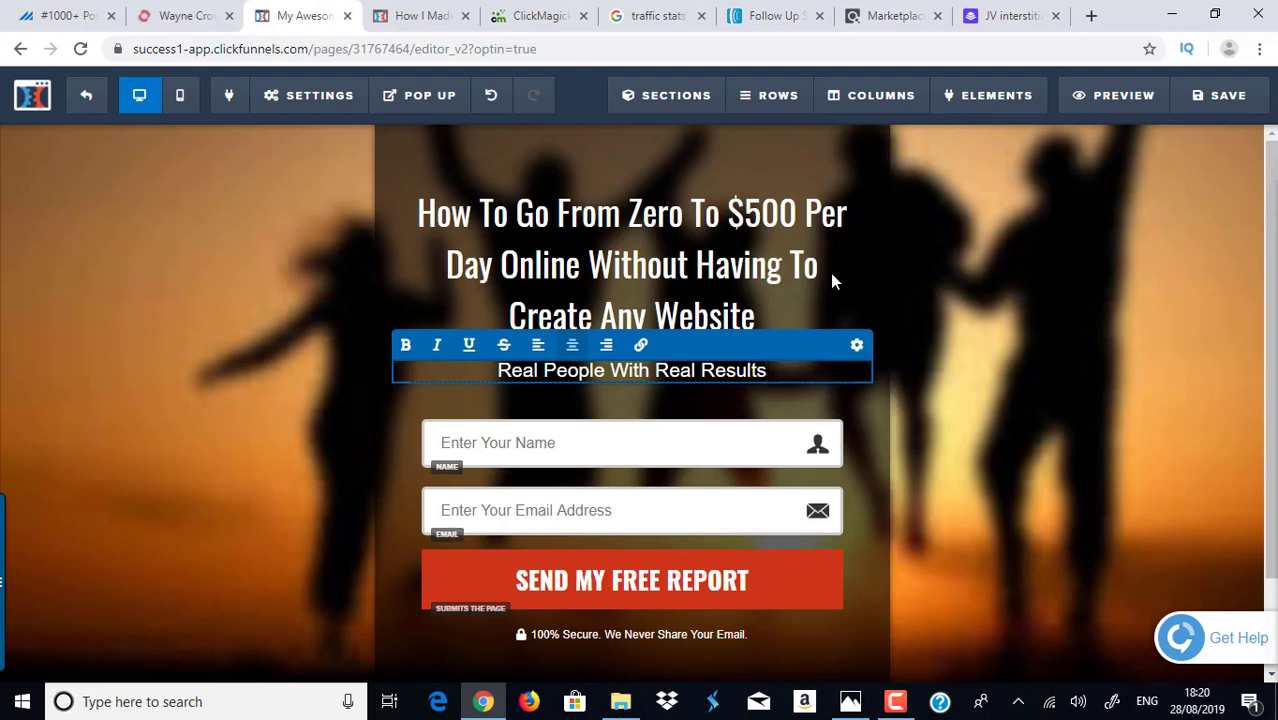
click(1115, 380)
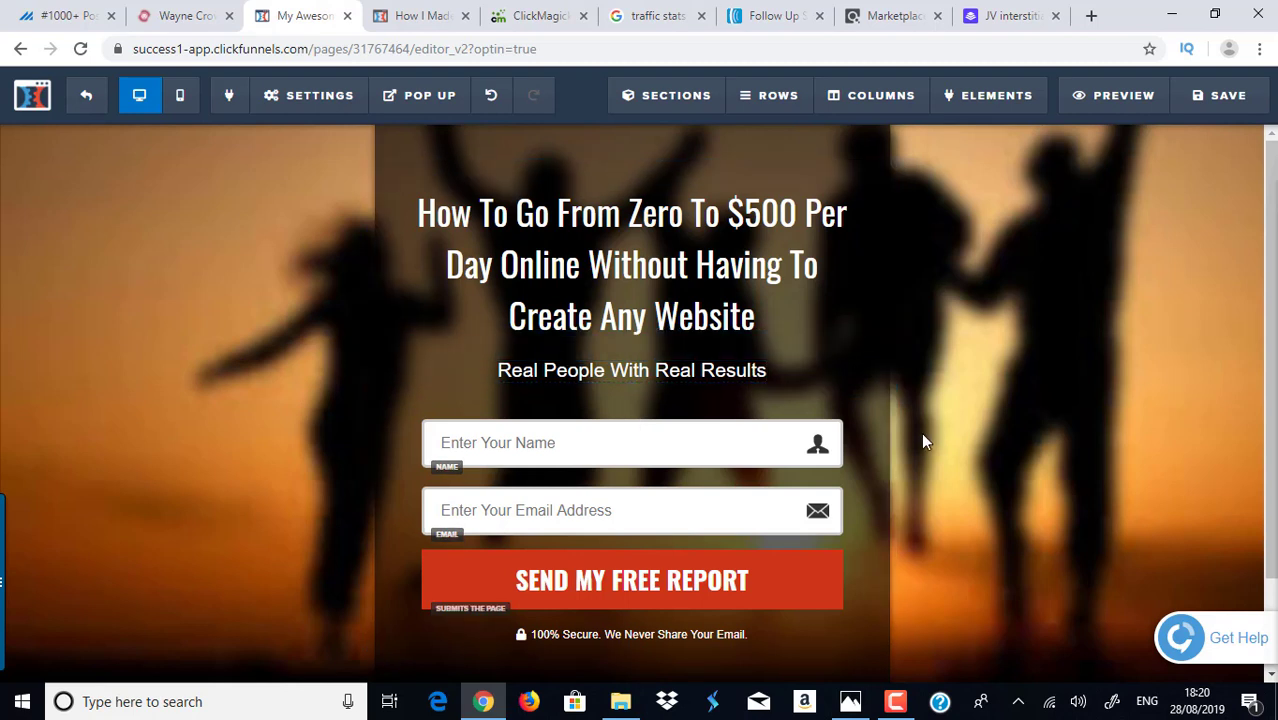
Delete the name input from the opt-in form, leaving only the email address input
mouse_move(745, 456)
click(828, 407)
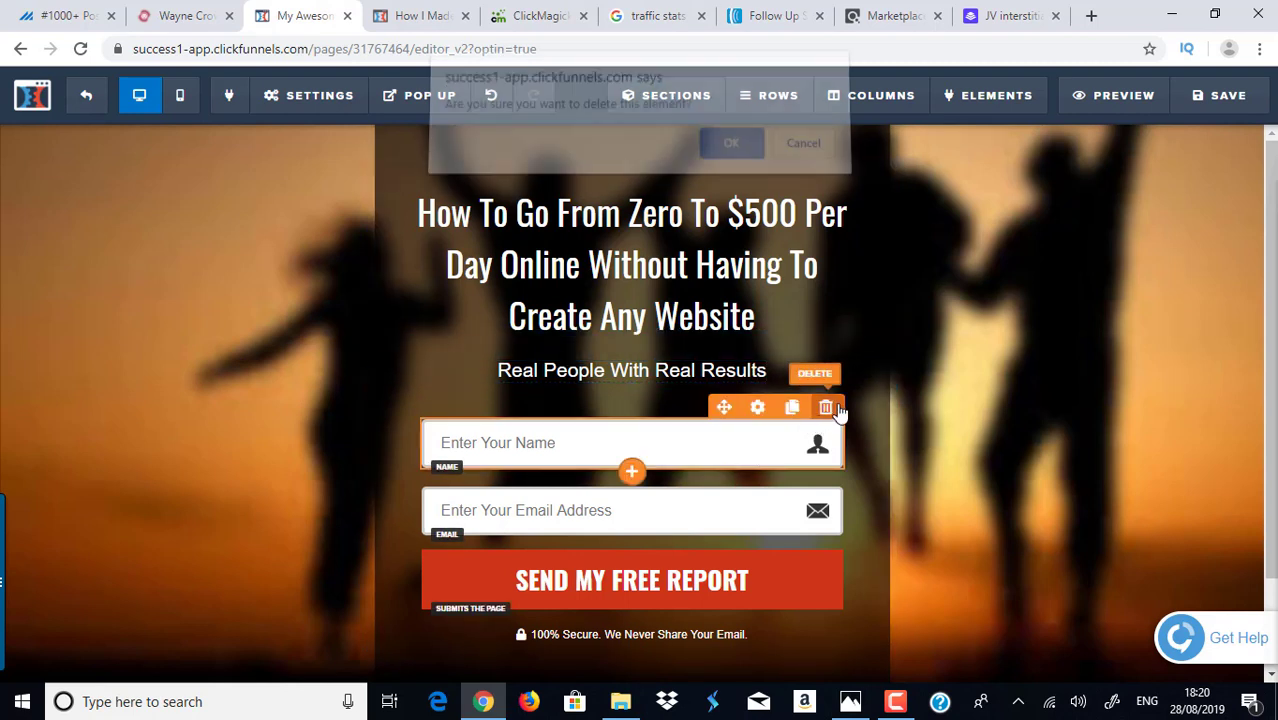
click(742, 156)
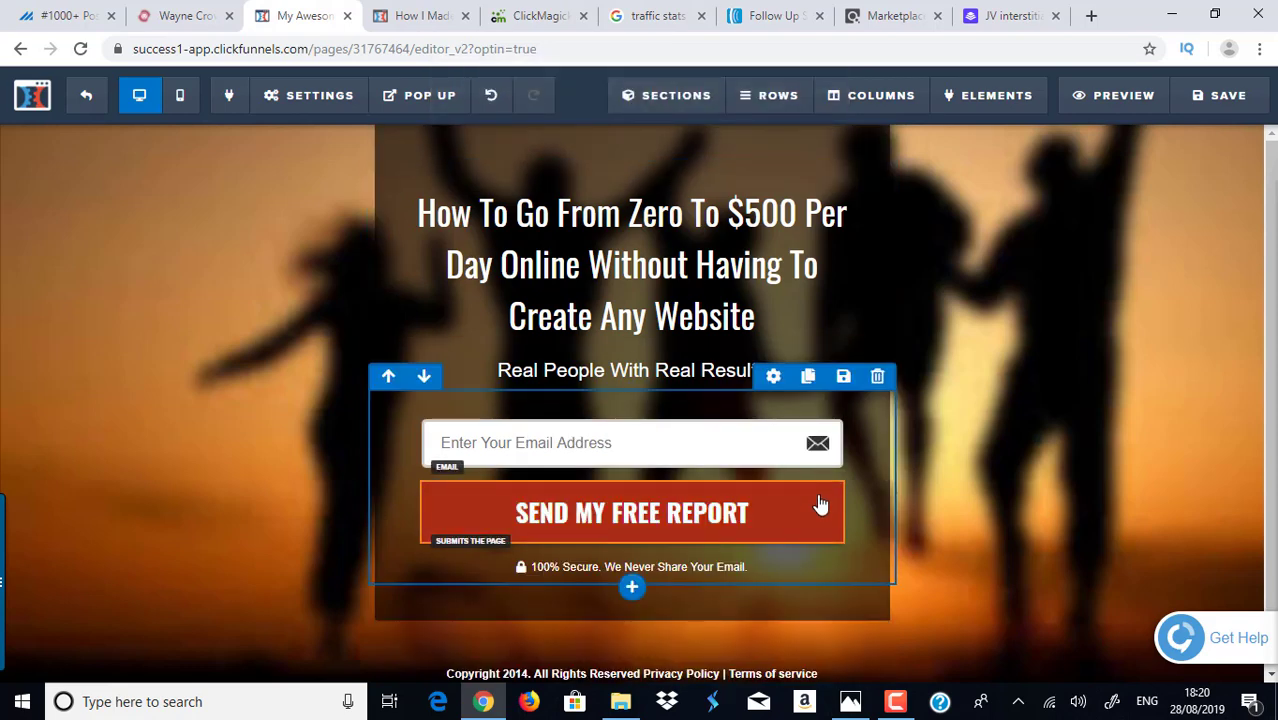
Change the submit button's text to "YES! I WANT INSTANT ACCESS!" and reduce its top margin to 5
mouse_move(819, 502)
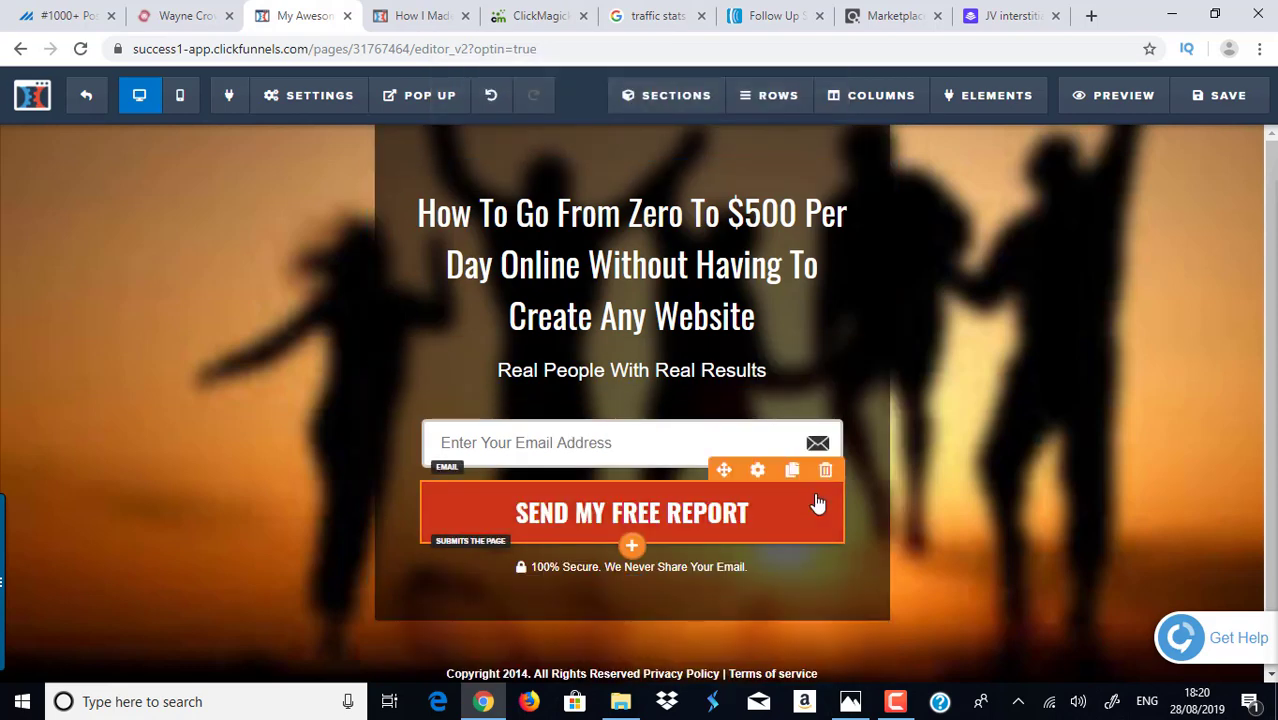
click(757, 471)
drag(1230, 364, 927, 357)
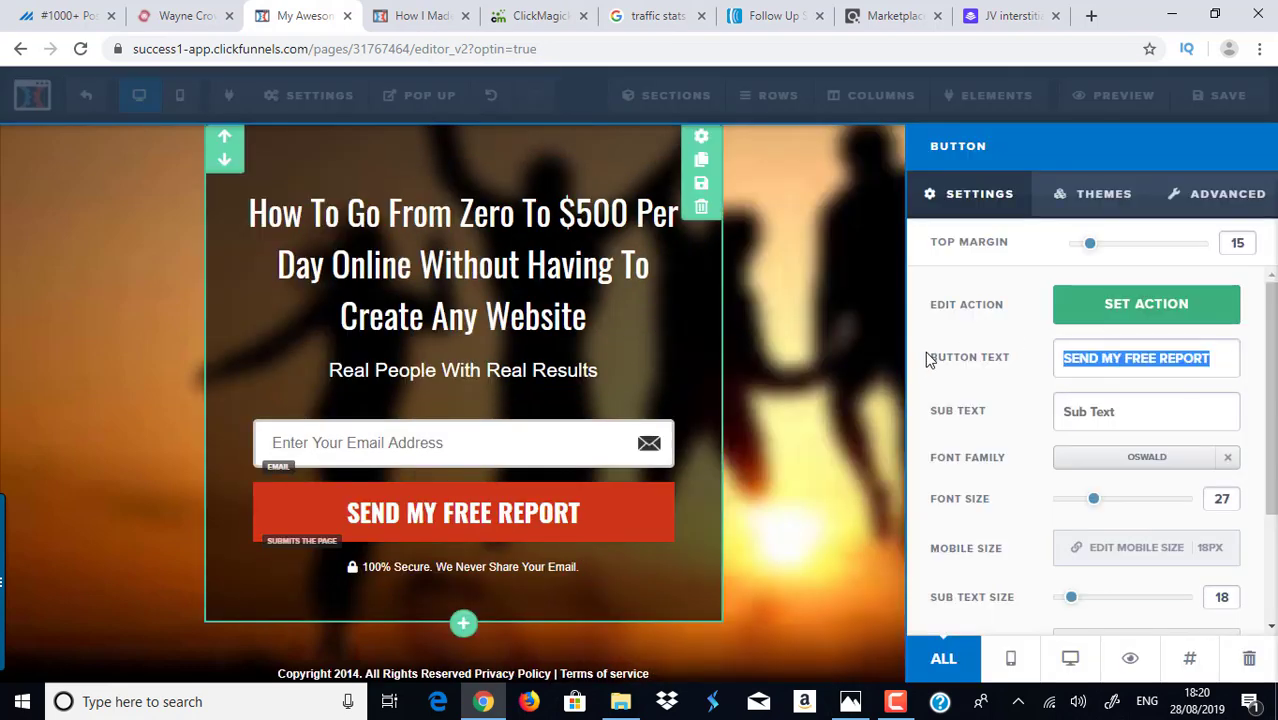
text(YES!)
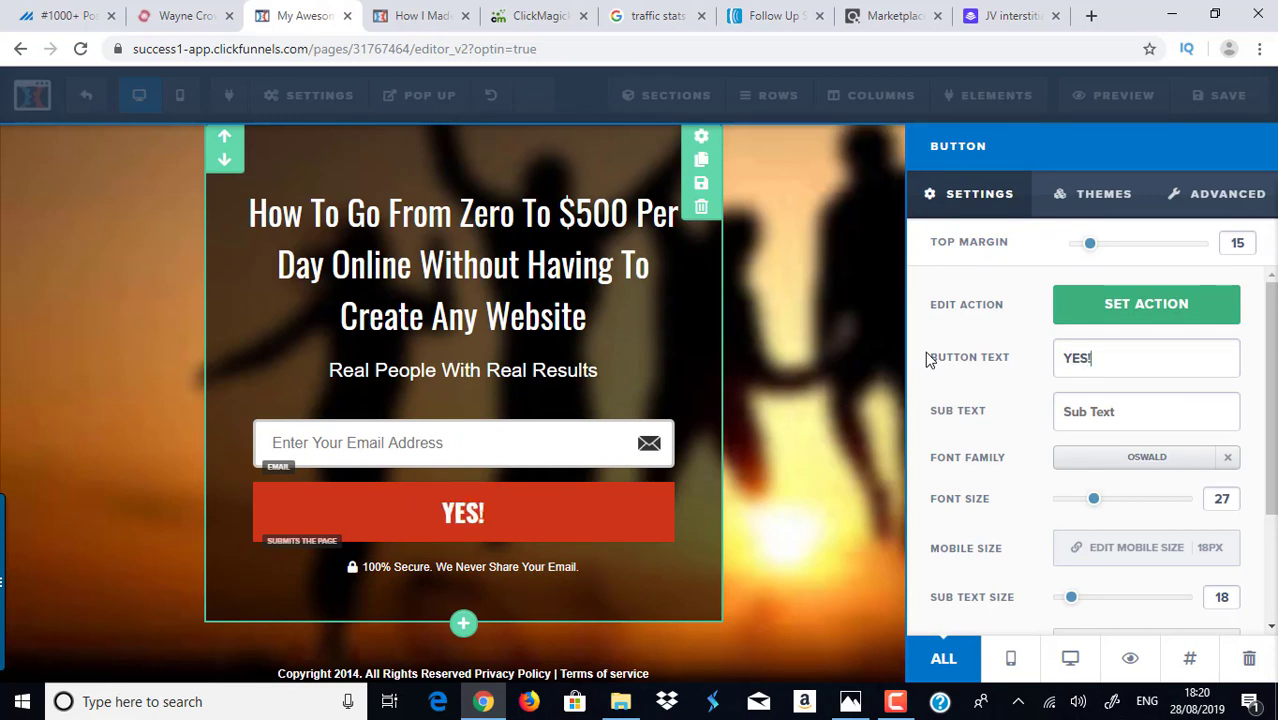
text( I WANT INSTANT ACCESS)
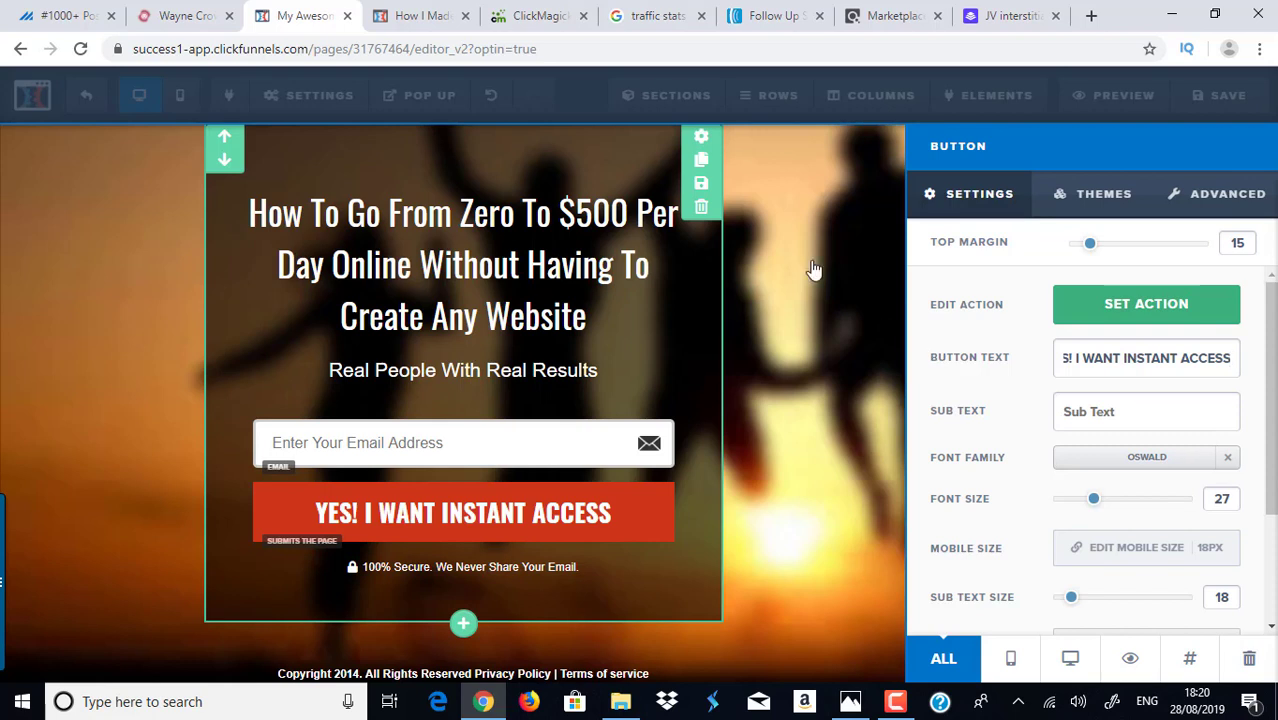
text(!)
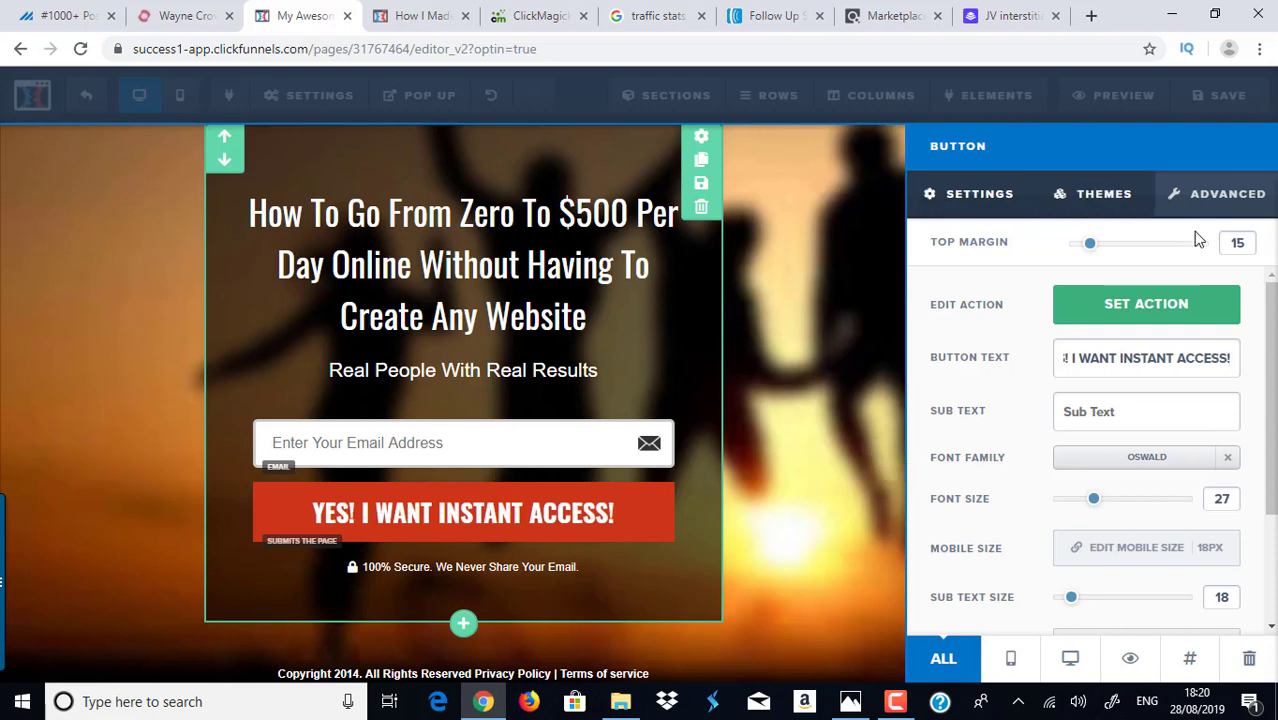
drag(1093, 244, 1084, 248)
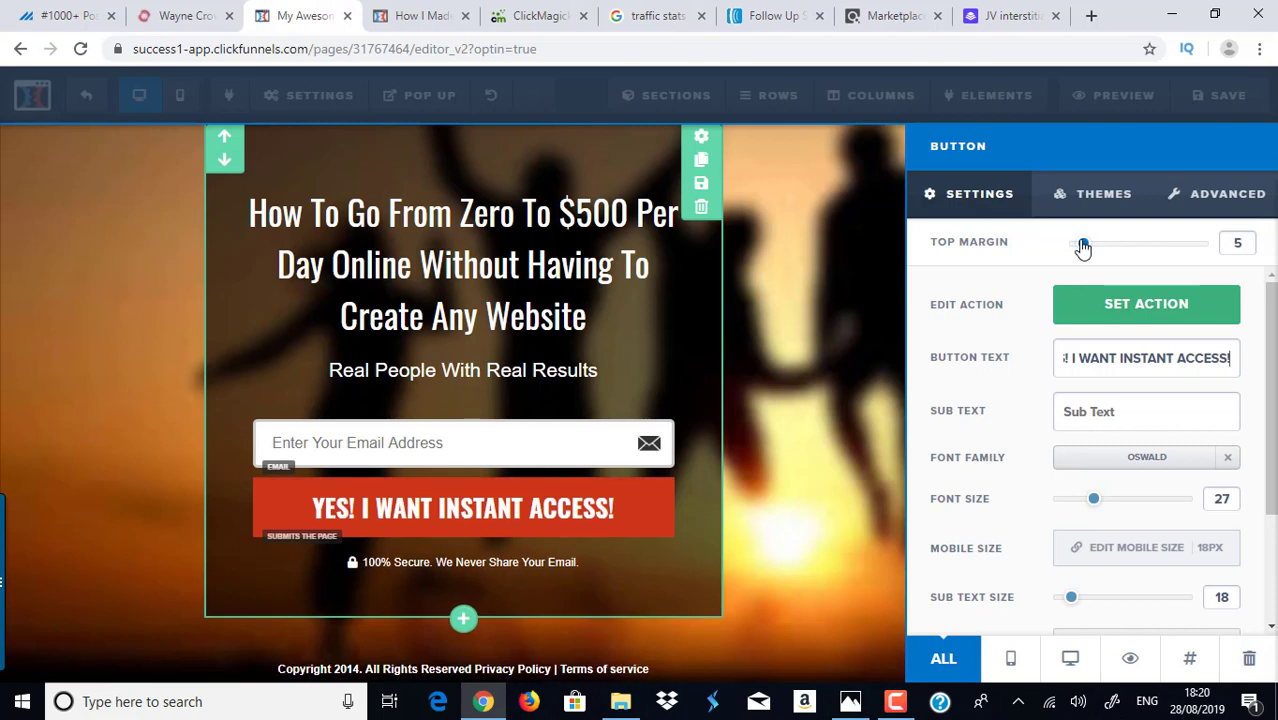
click(445, 334)
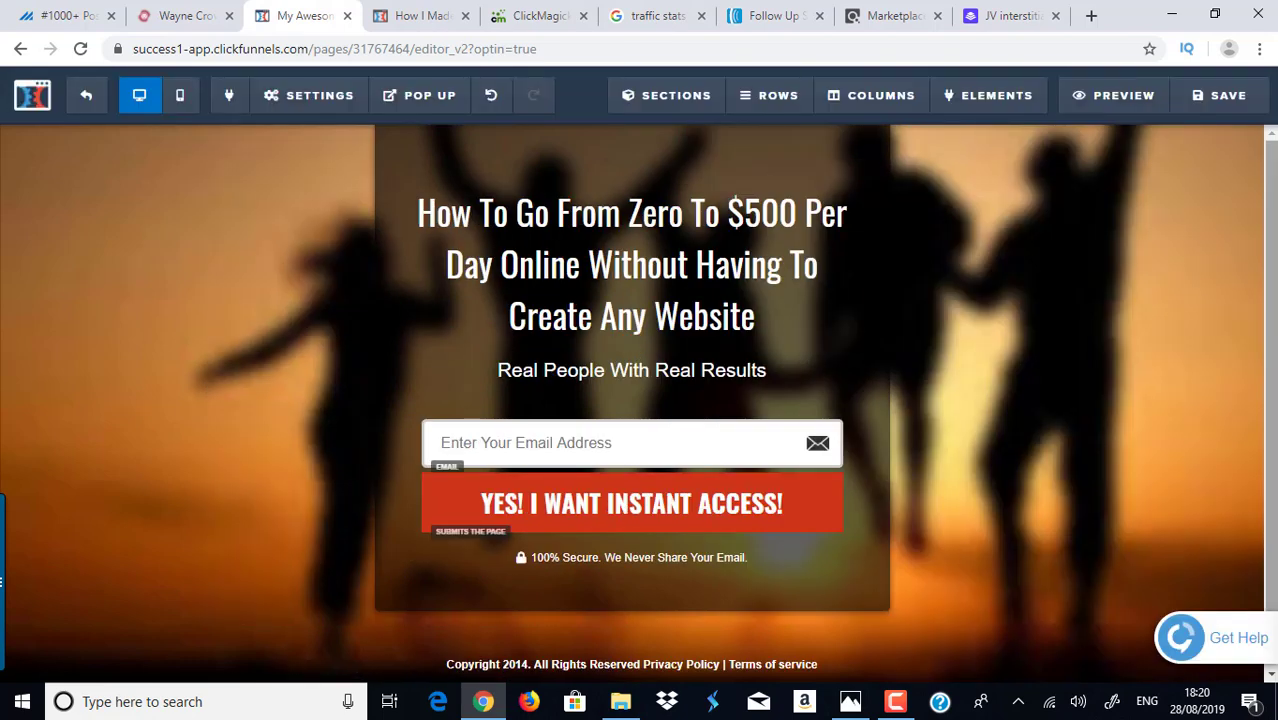
Delete the footer section containing the copyright, privacy policy and terms of service line
scroll(880, 600, down, 1)
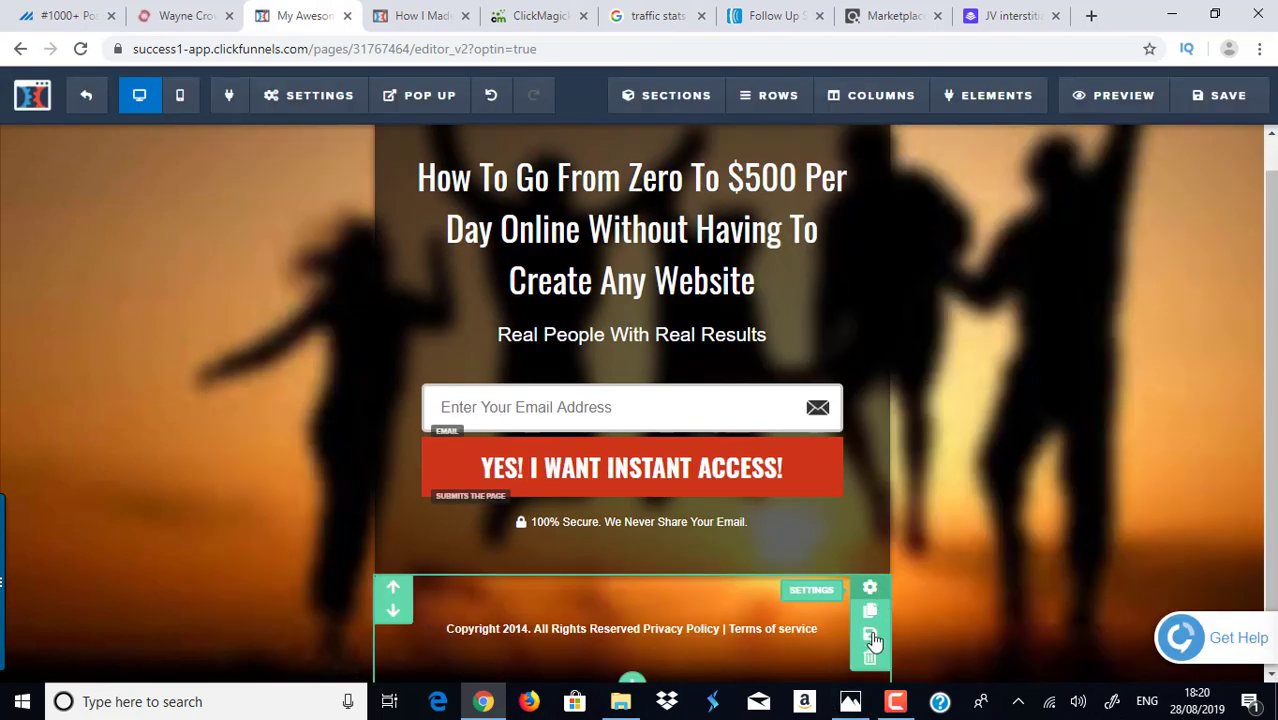
click(870, 658)
click(732, 155)
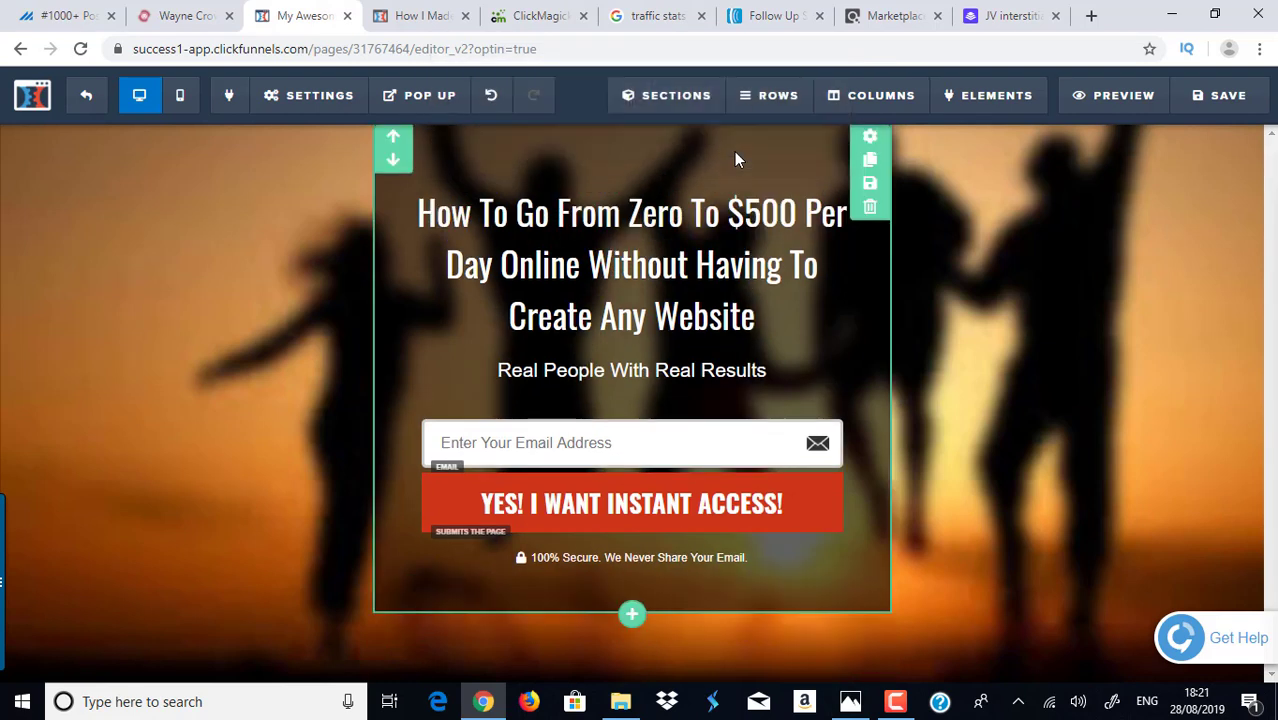
Replace the page's background image with the blue-ocean coastal city photo on page 8 of the uploaded images library
click(333, 114)
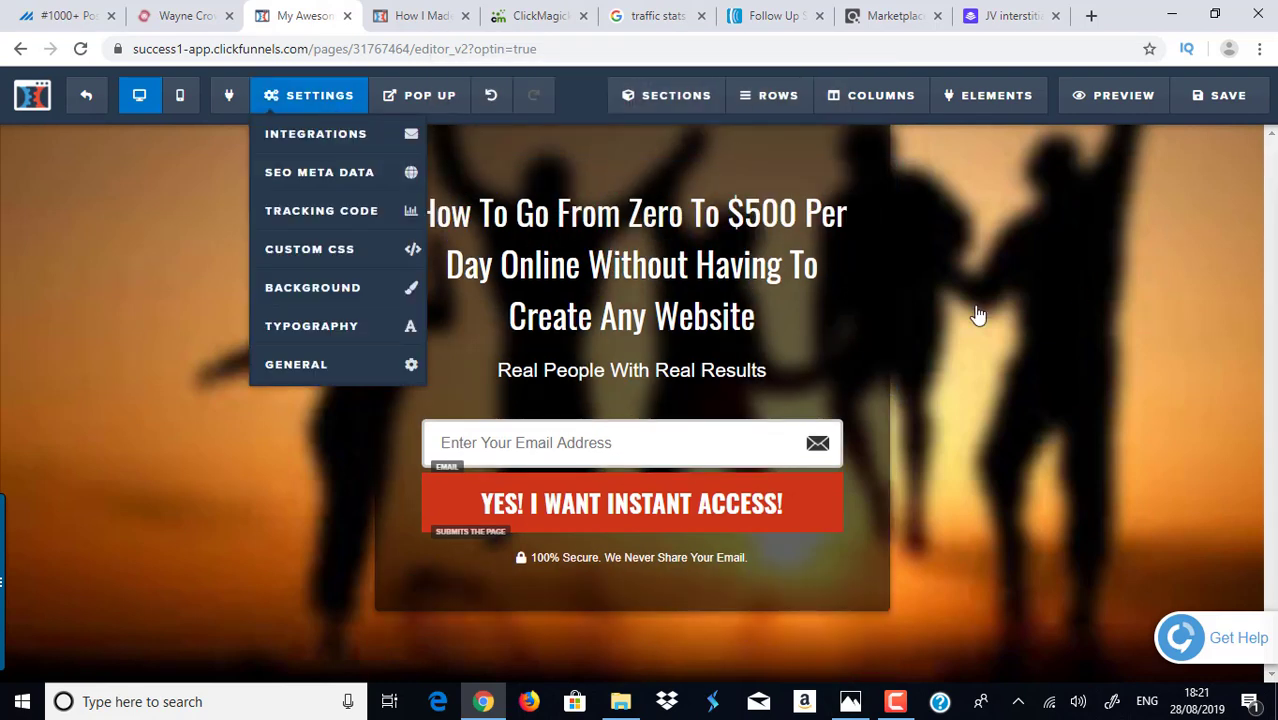
mouse_move(302, 108)
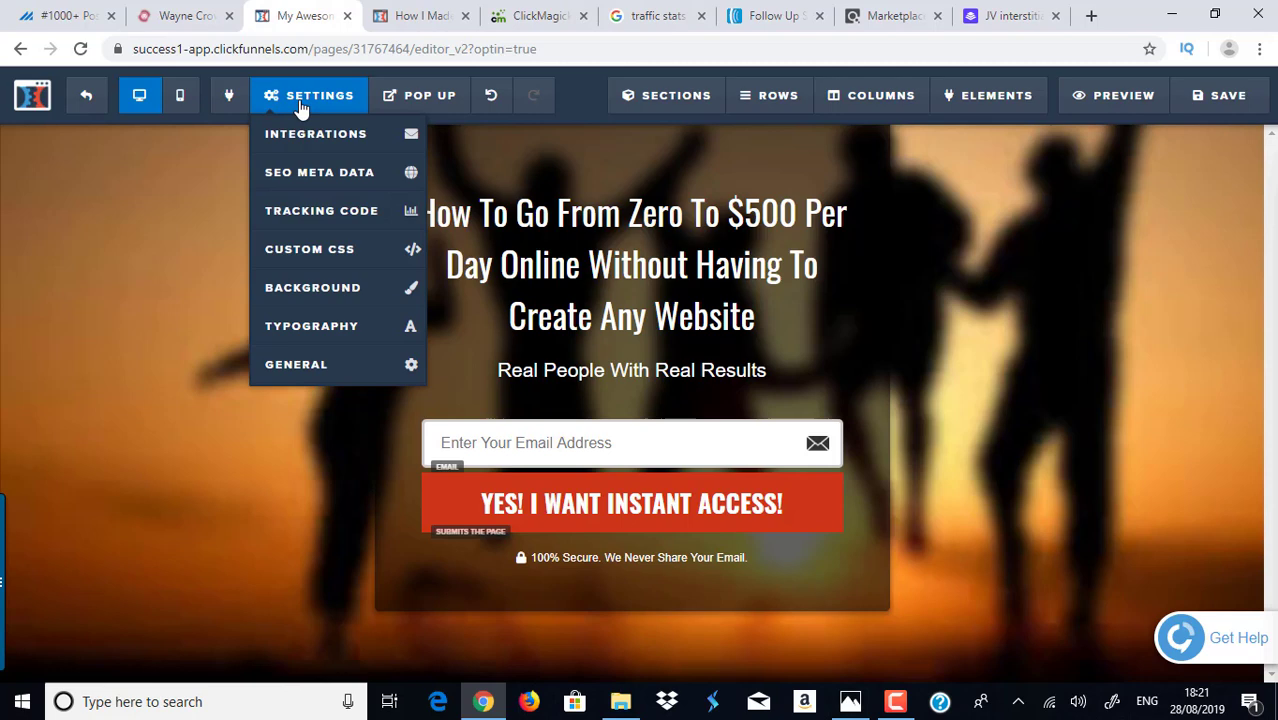
click(292, 290)
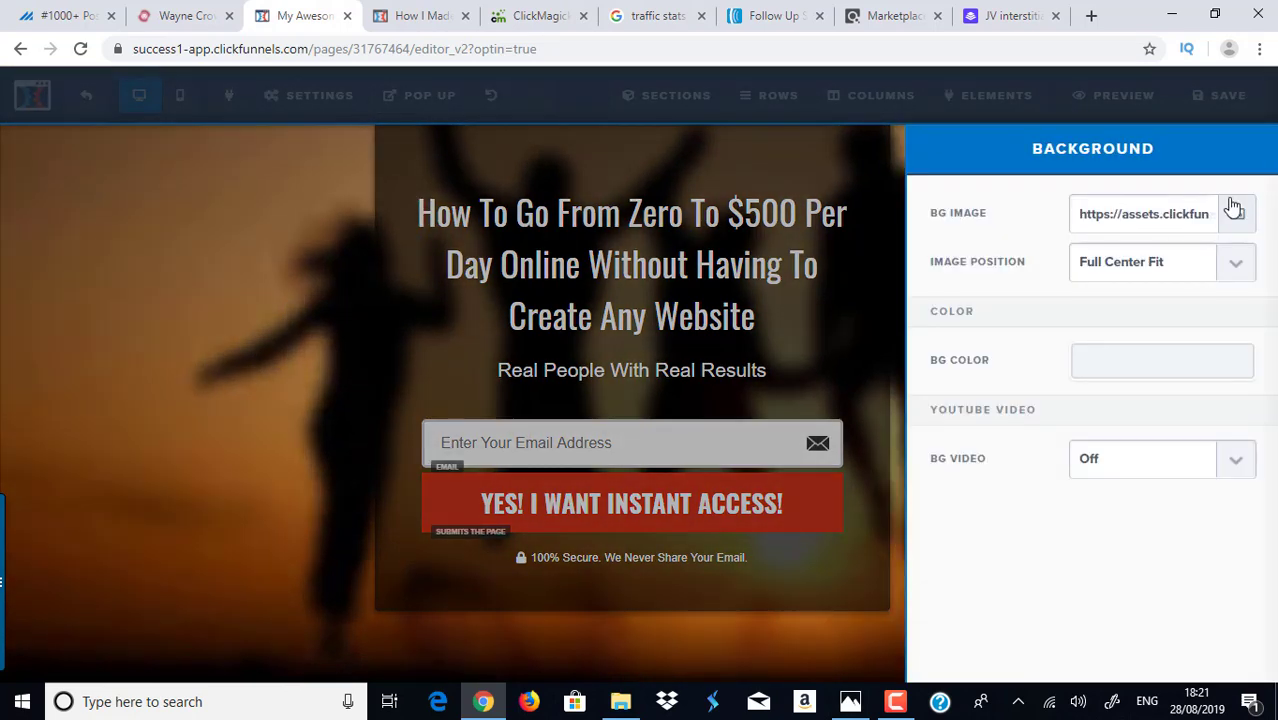
click(1234, 210)
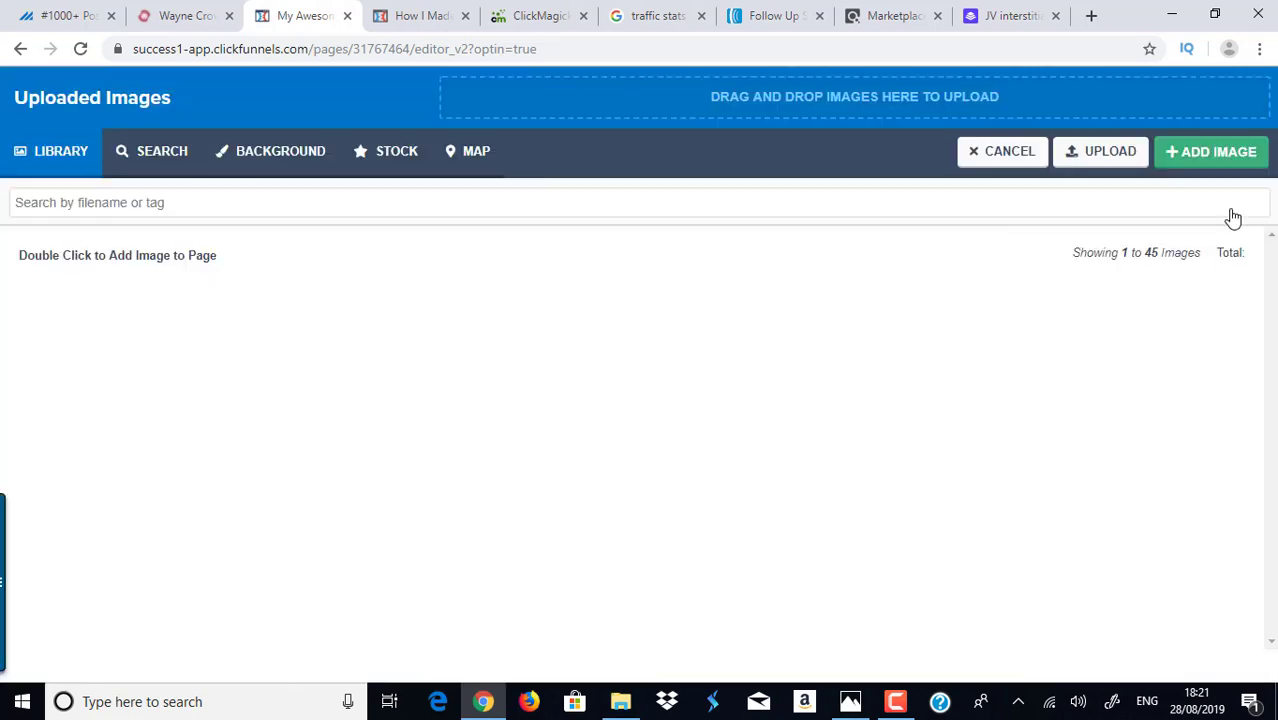
click(254, 150)
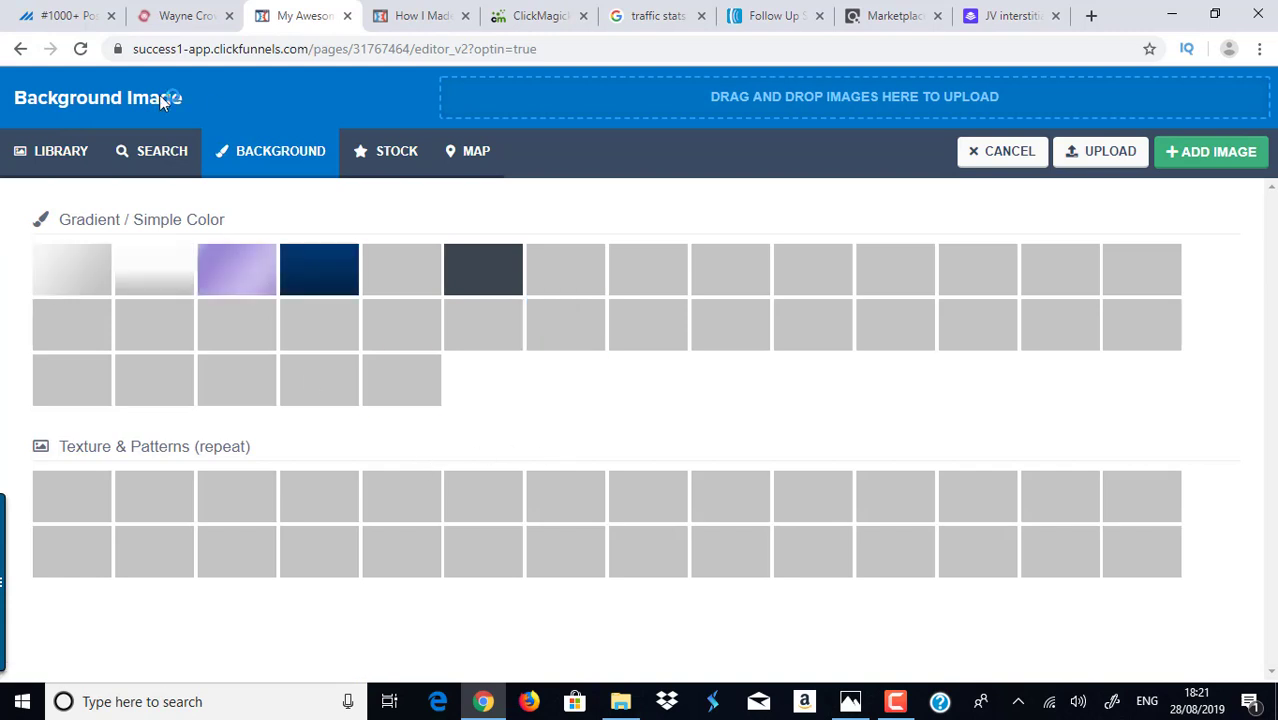
click(48, 158)
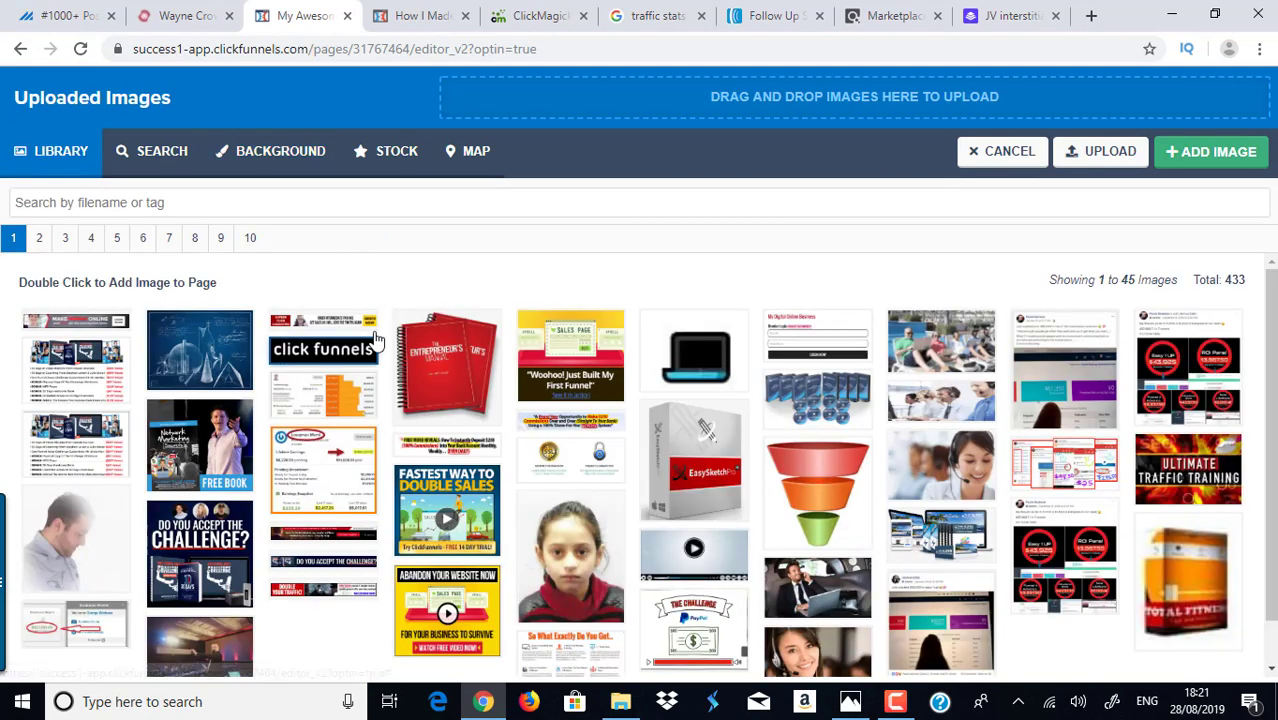
click(196, 242)
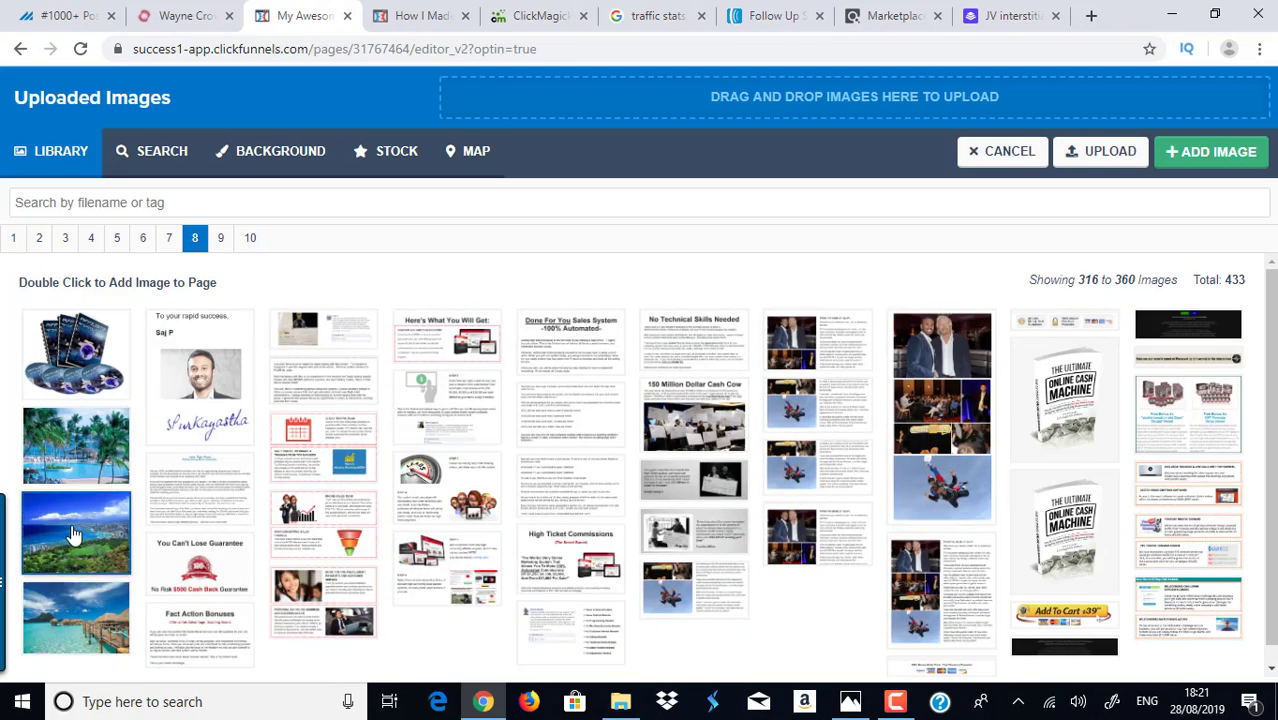
double_click(72, 535)
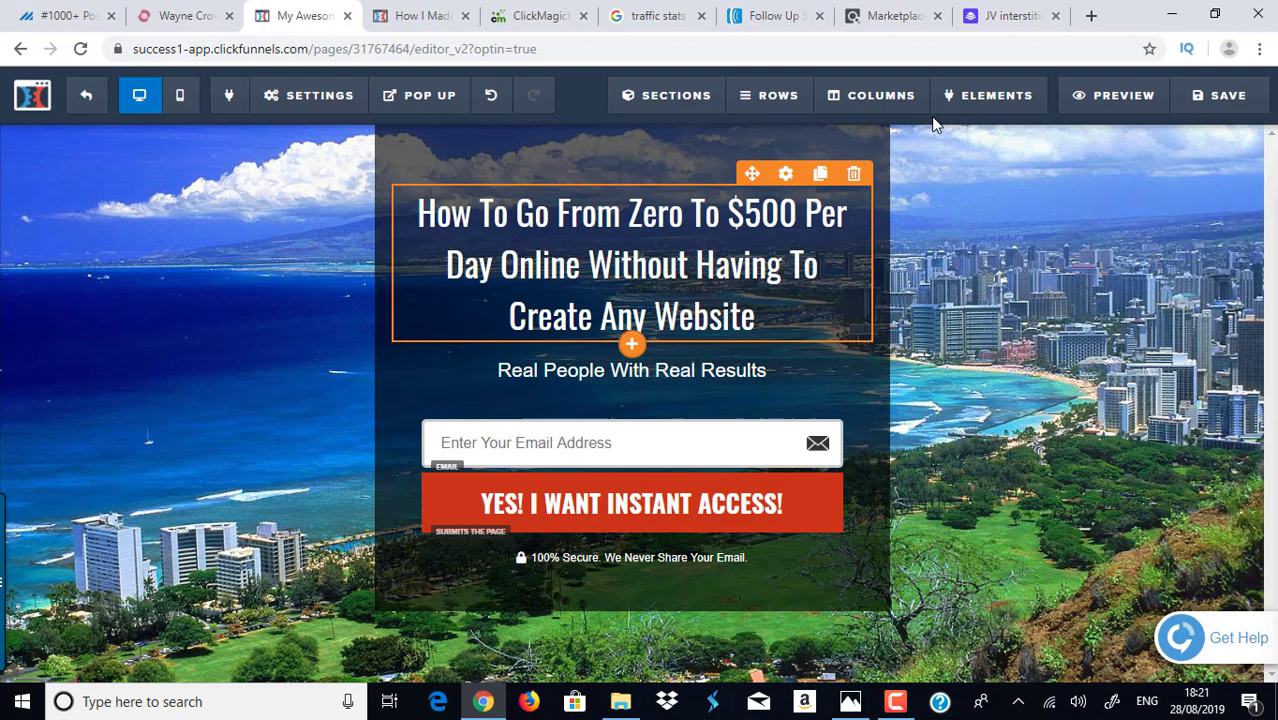
Set the opt-in box section's top margin to 65 and its top padding to 0
click(870, 140)
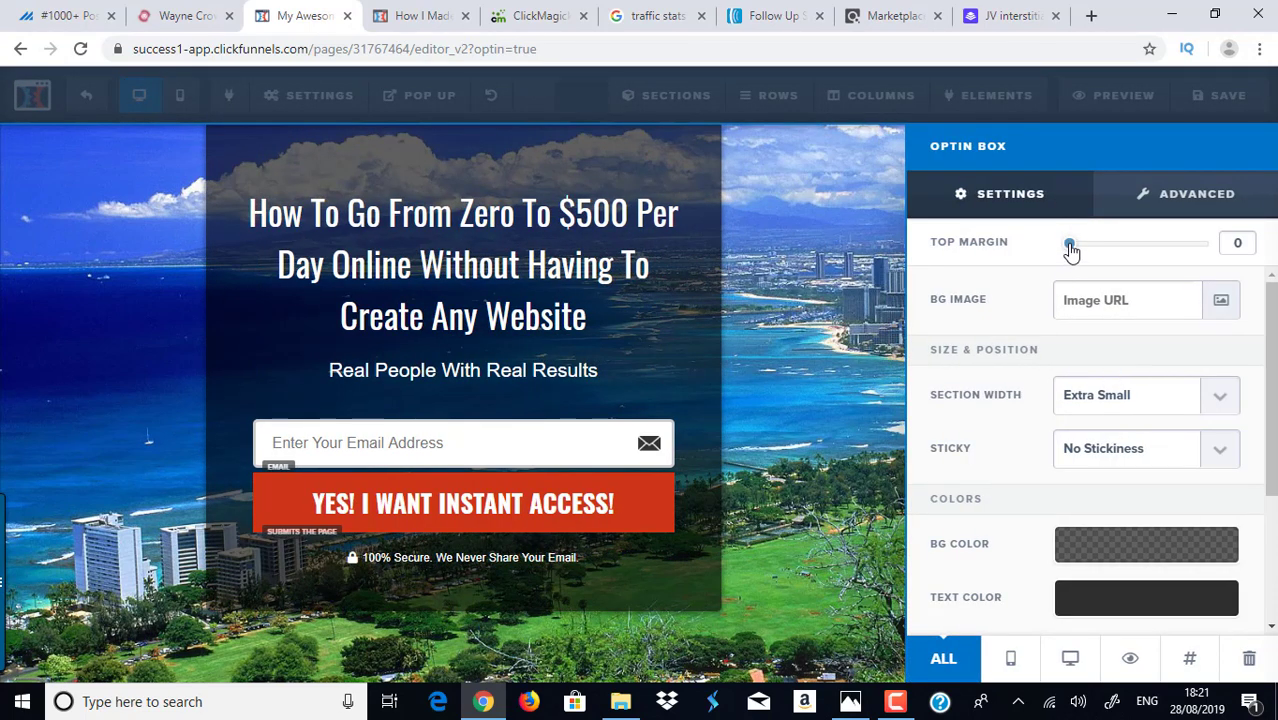
drag(1072, 248, 1159, 251)
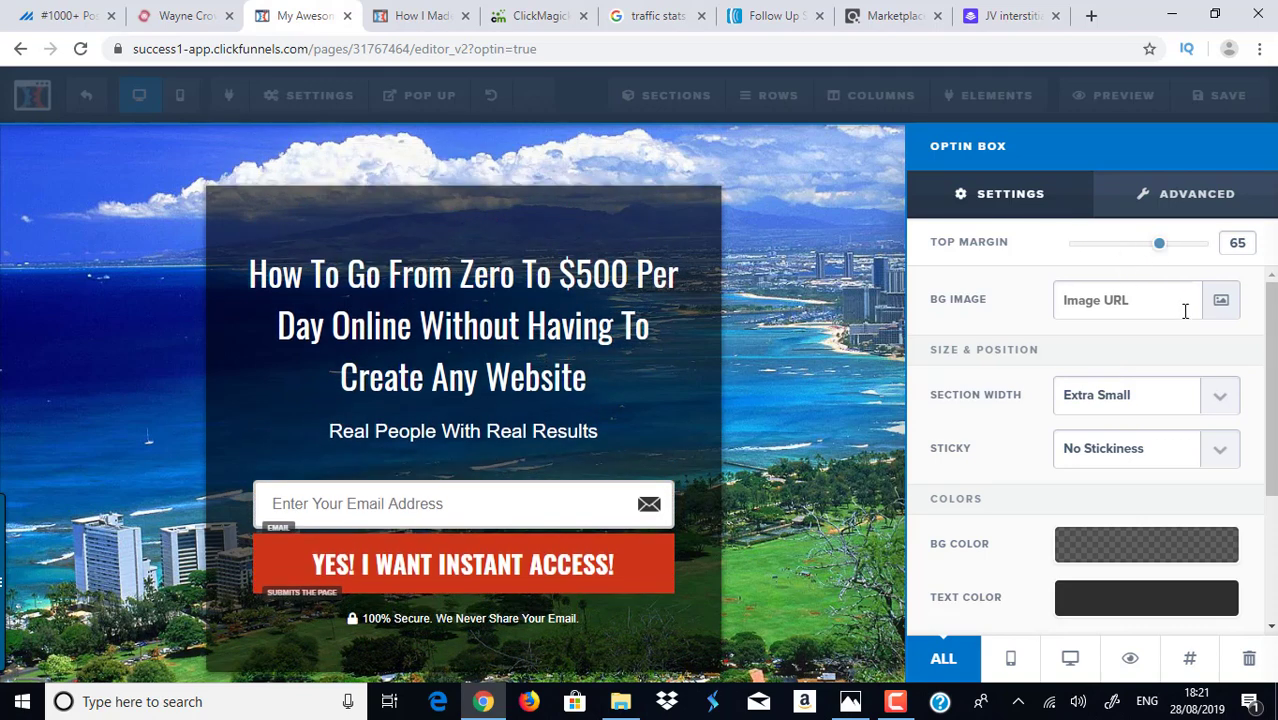
scroll(1040, 562, down, 2)
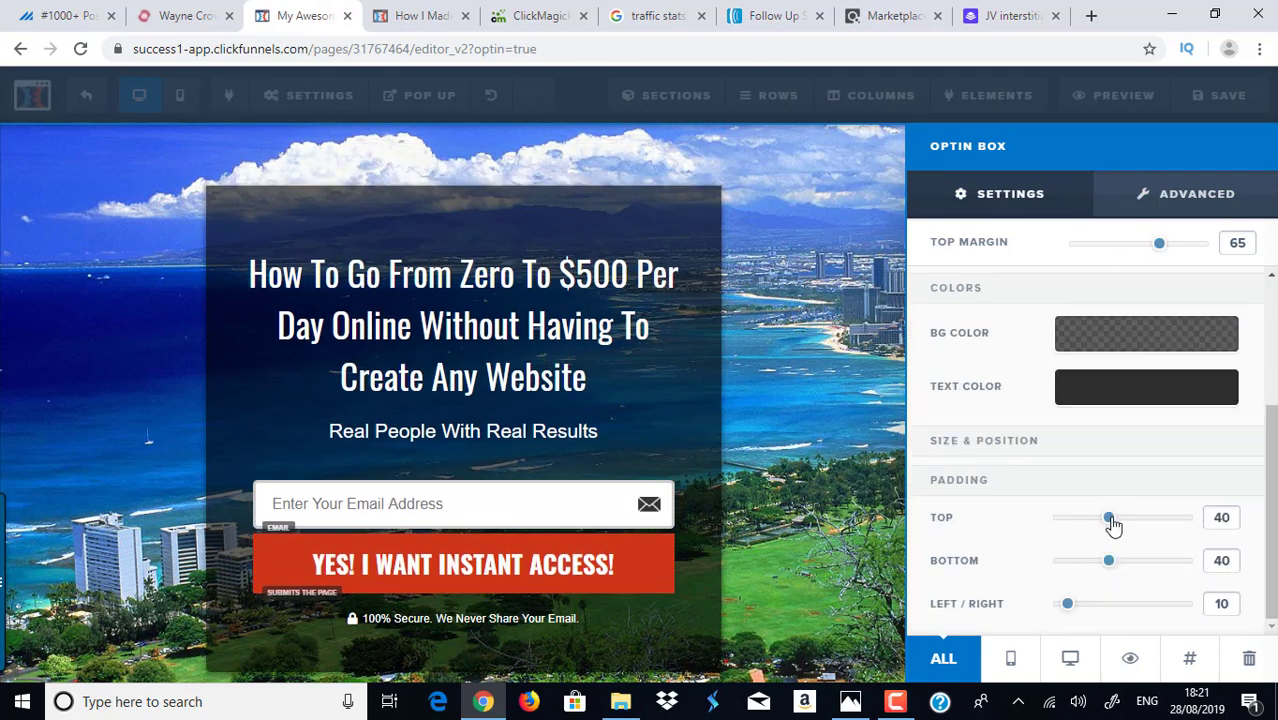
drag(1110, 520, 1022, 514)
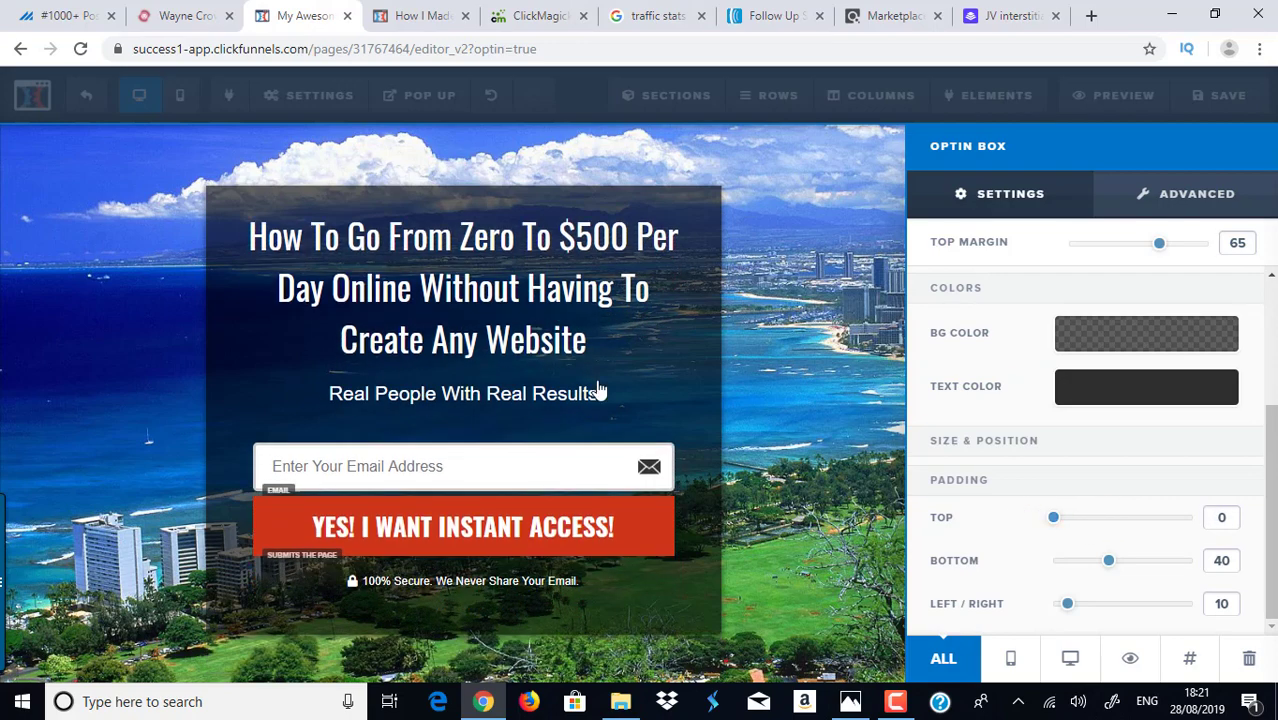
click(542, 343)
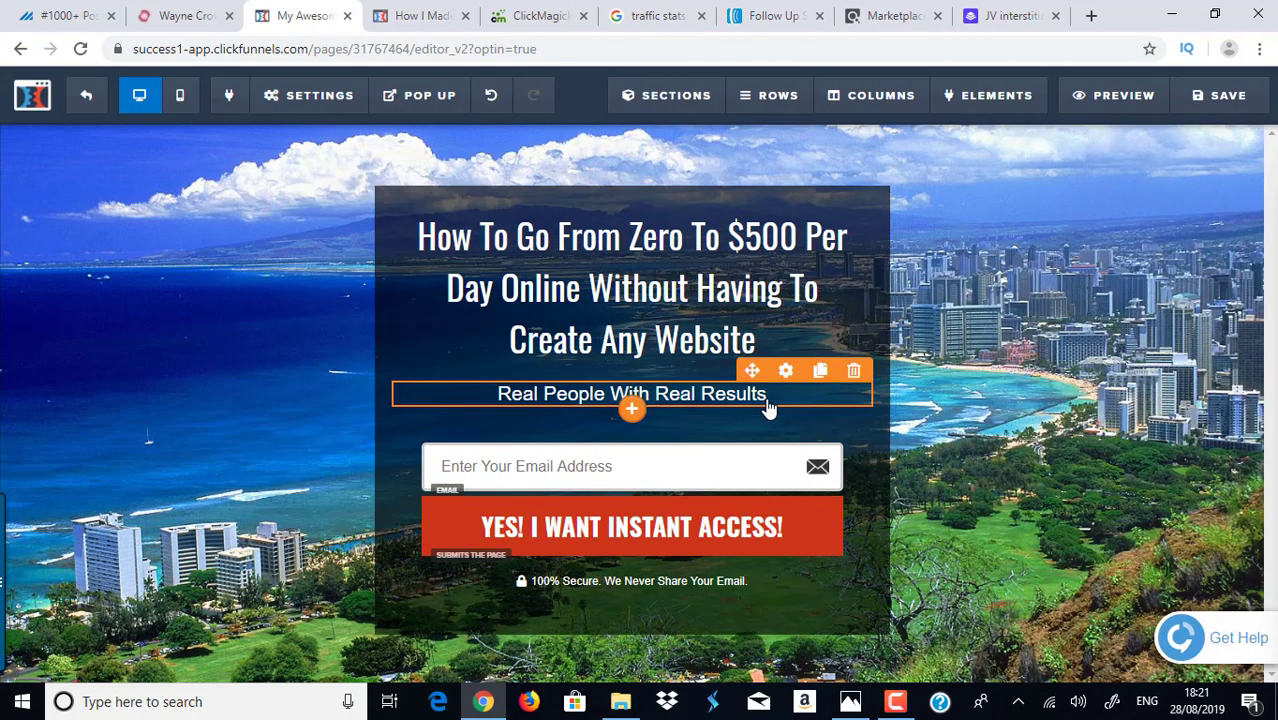
Reduce the email address field's top margin to 0
click(767, 436)
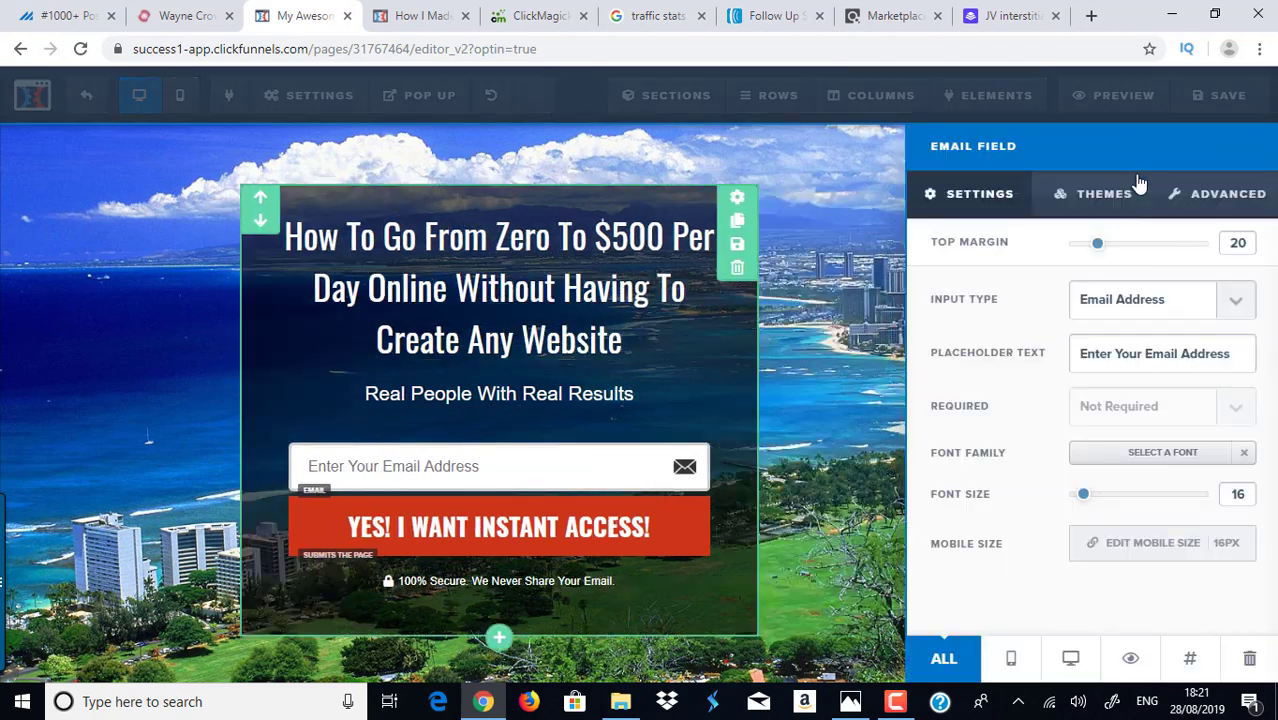
drag(1099, 243, 977, 255)
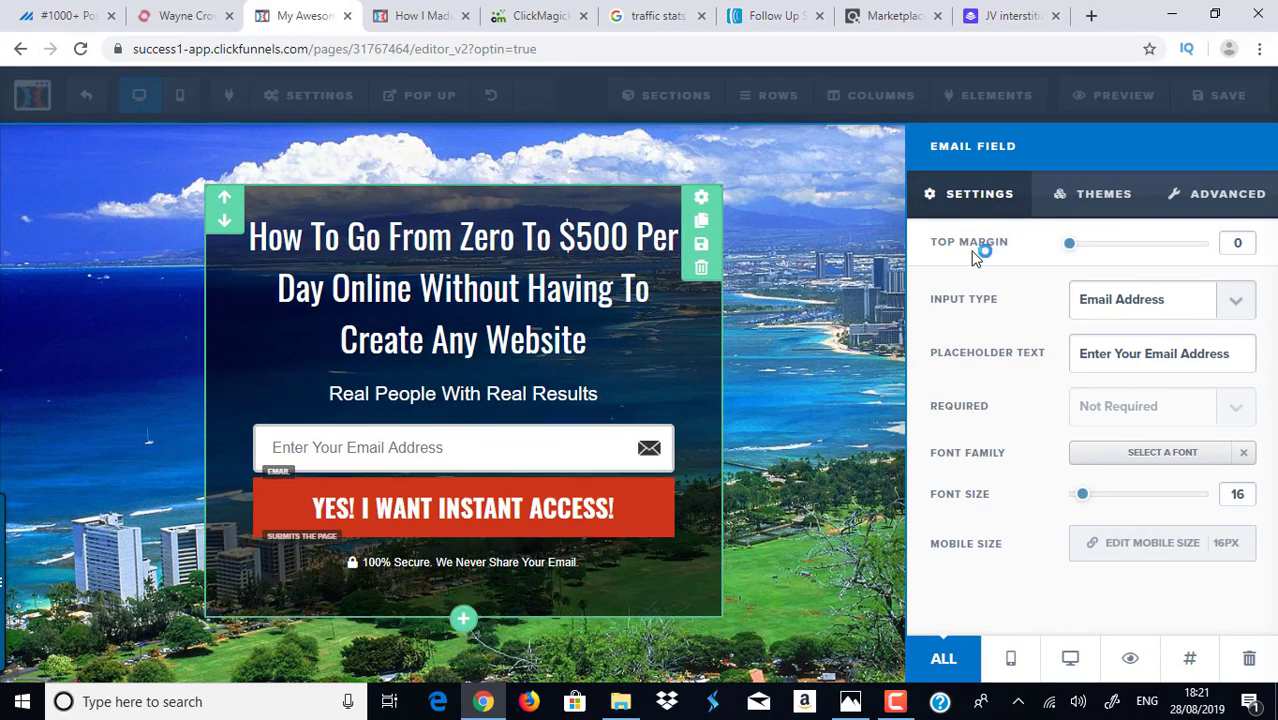
click(585, 389)
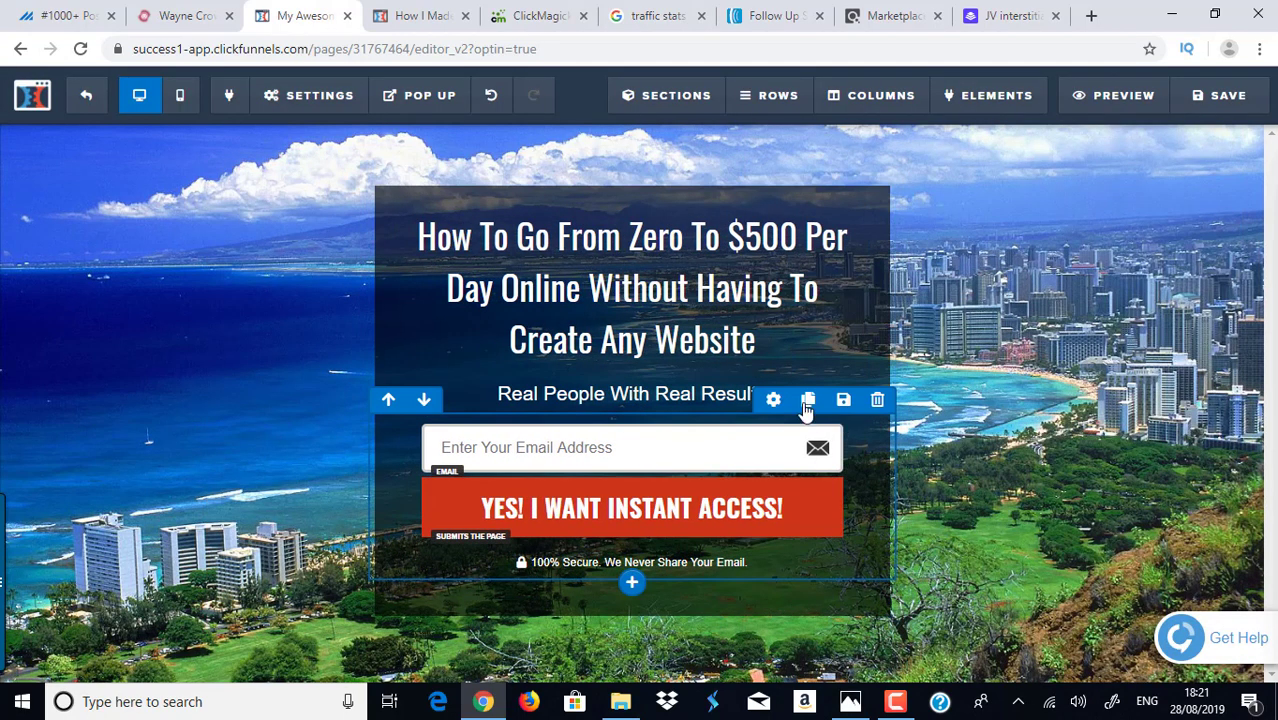
Set the opt-in form row's top padding to 0 and delete the accidental duplicate of that row
click(795, 405)
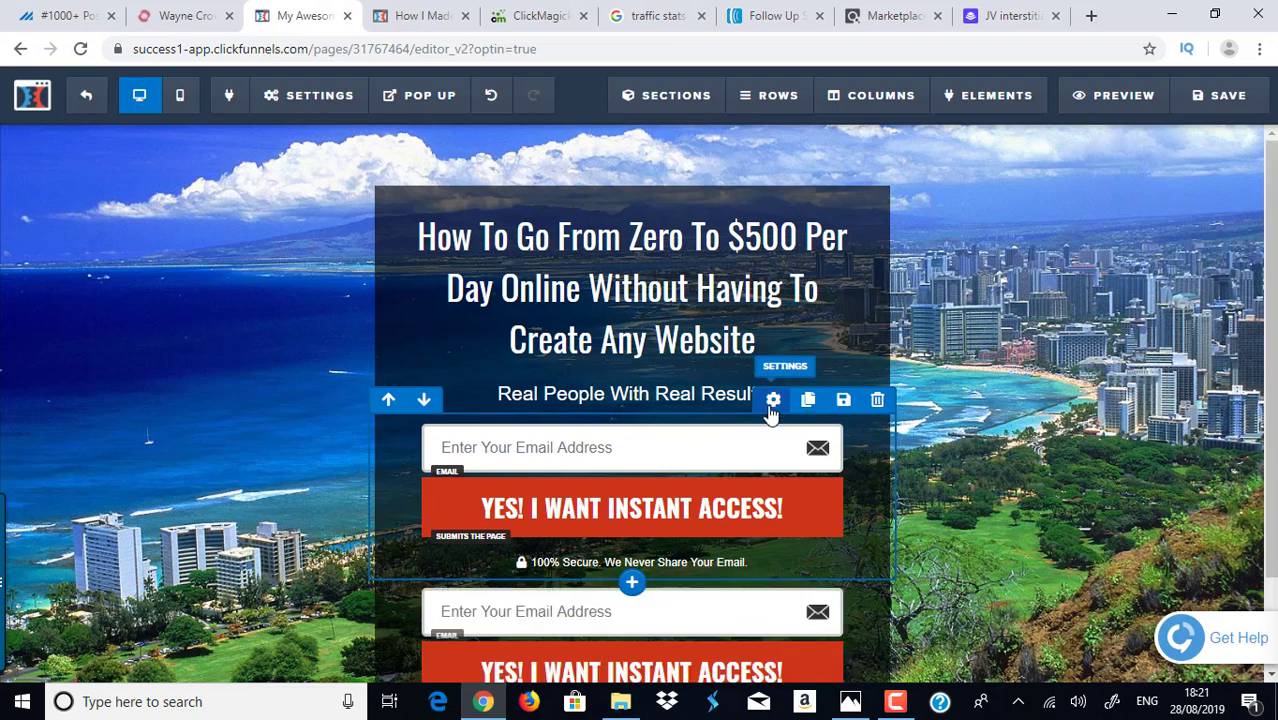
click(771, 404)
scroll(1055, 556, down, 3)
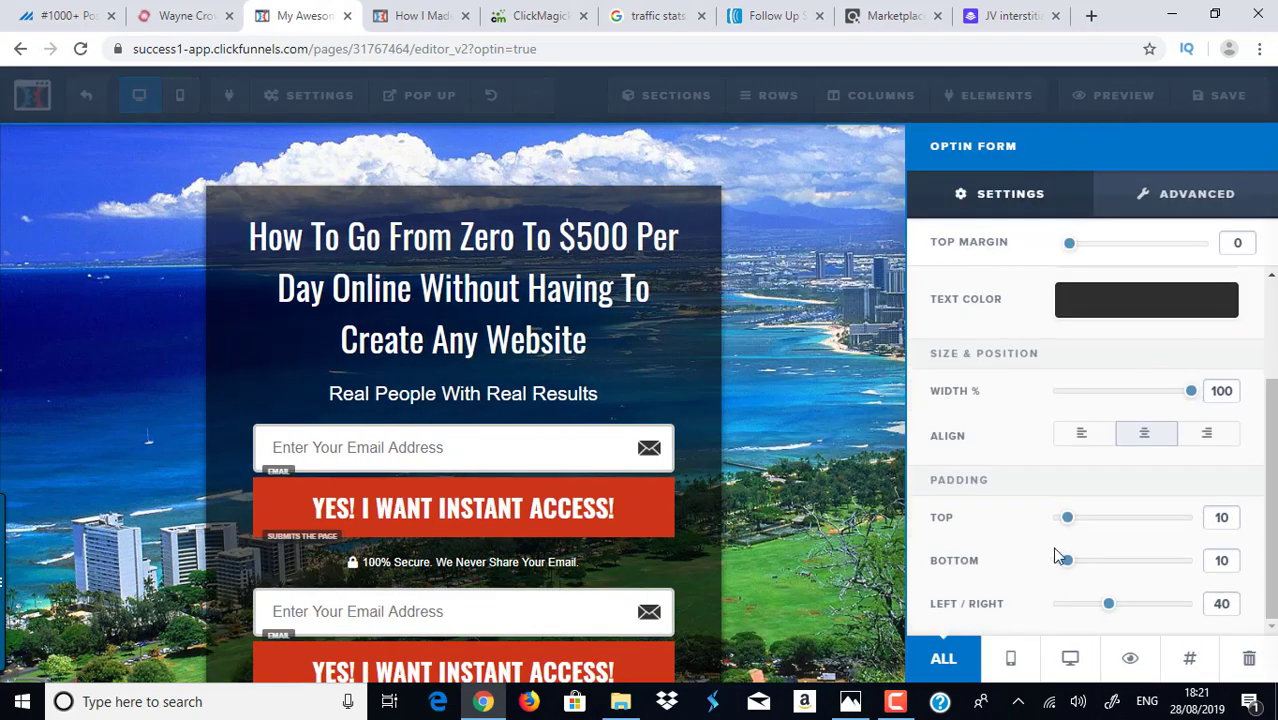
drag(1067, 522, 1013, 522)
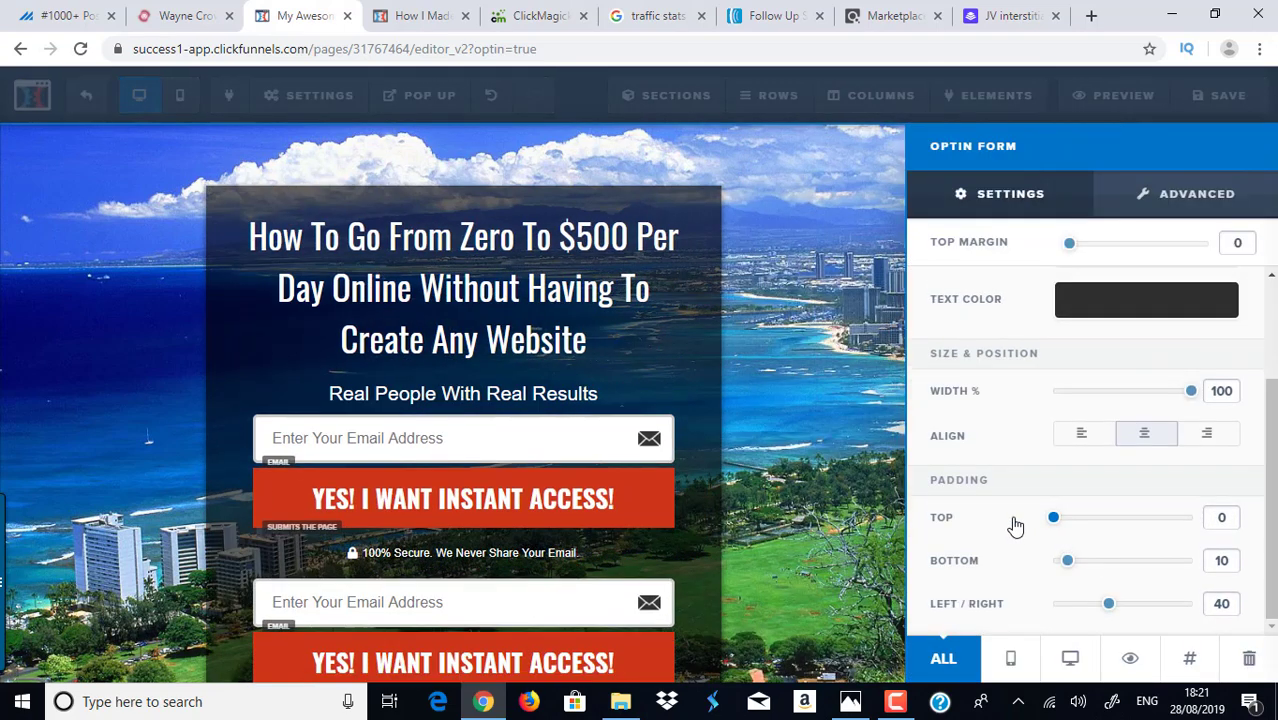
click(585, 442)
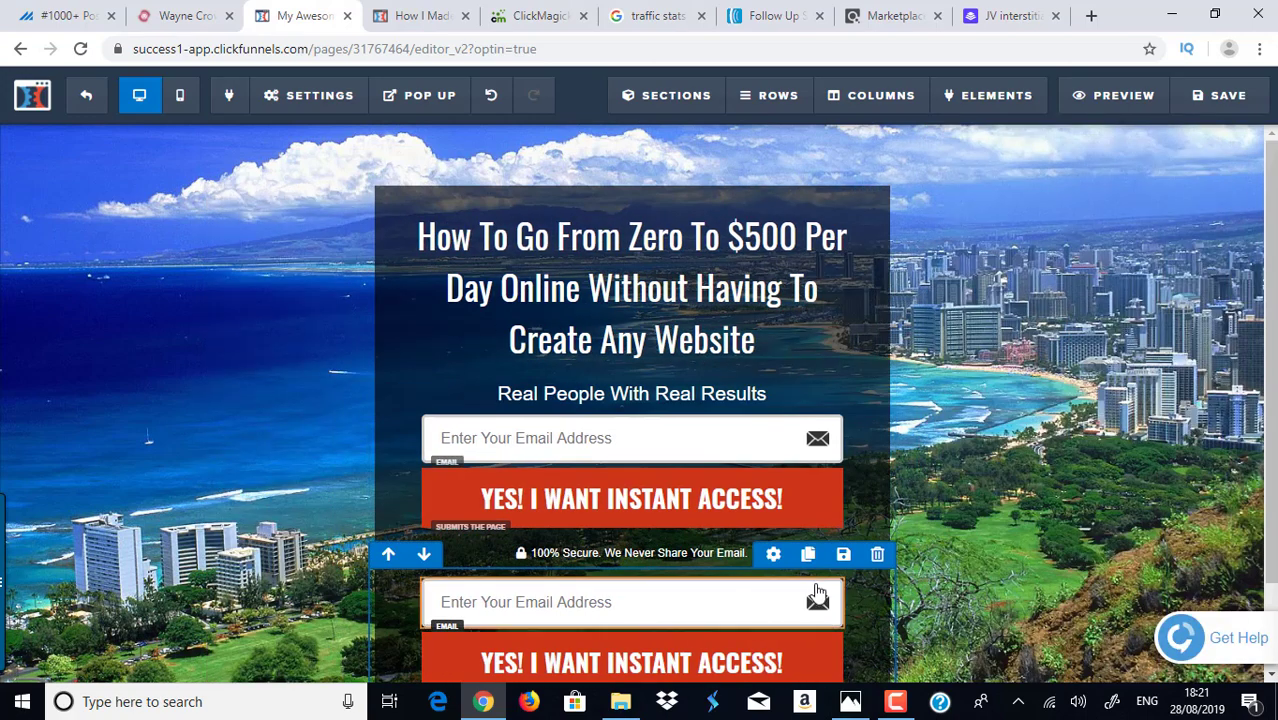
click(877, 554)
click(734, 155)
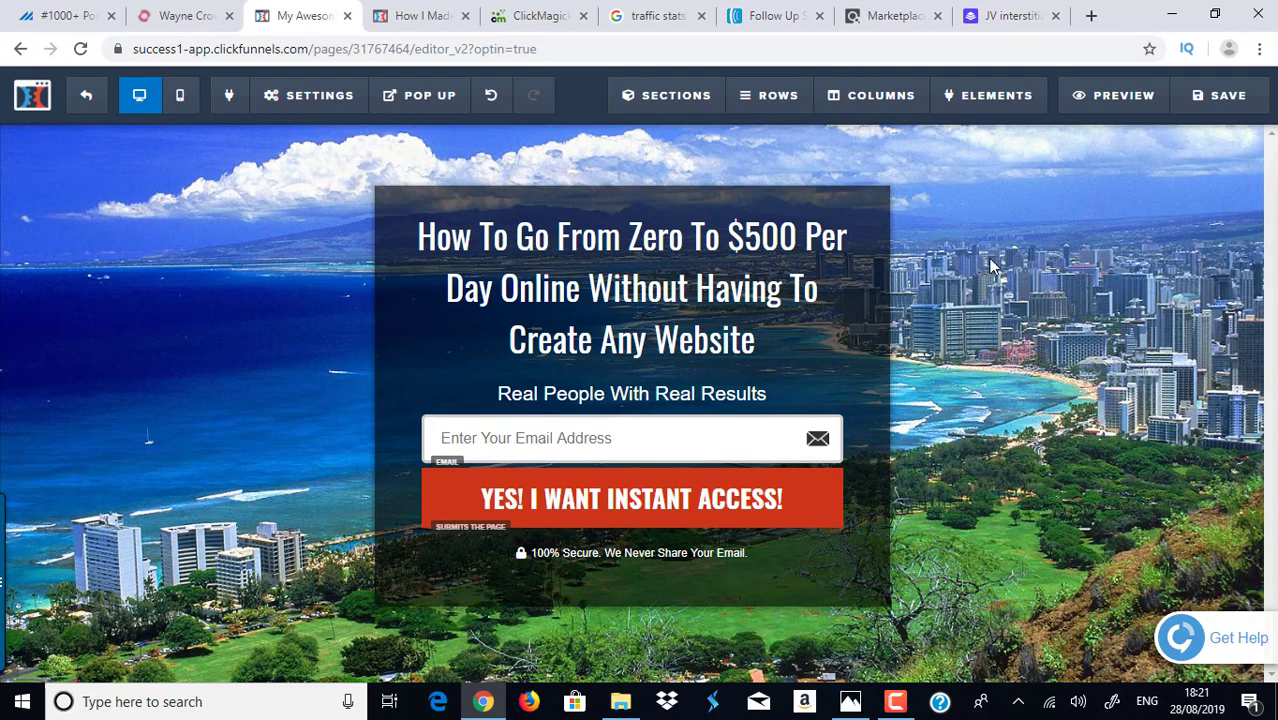
Check the current list in AWeber and connect the ClickFunnels page's email integration to Aweber, using Integrate Existing Form and the MOBEICR list
click(757, 15)
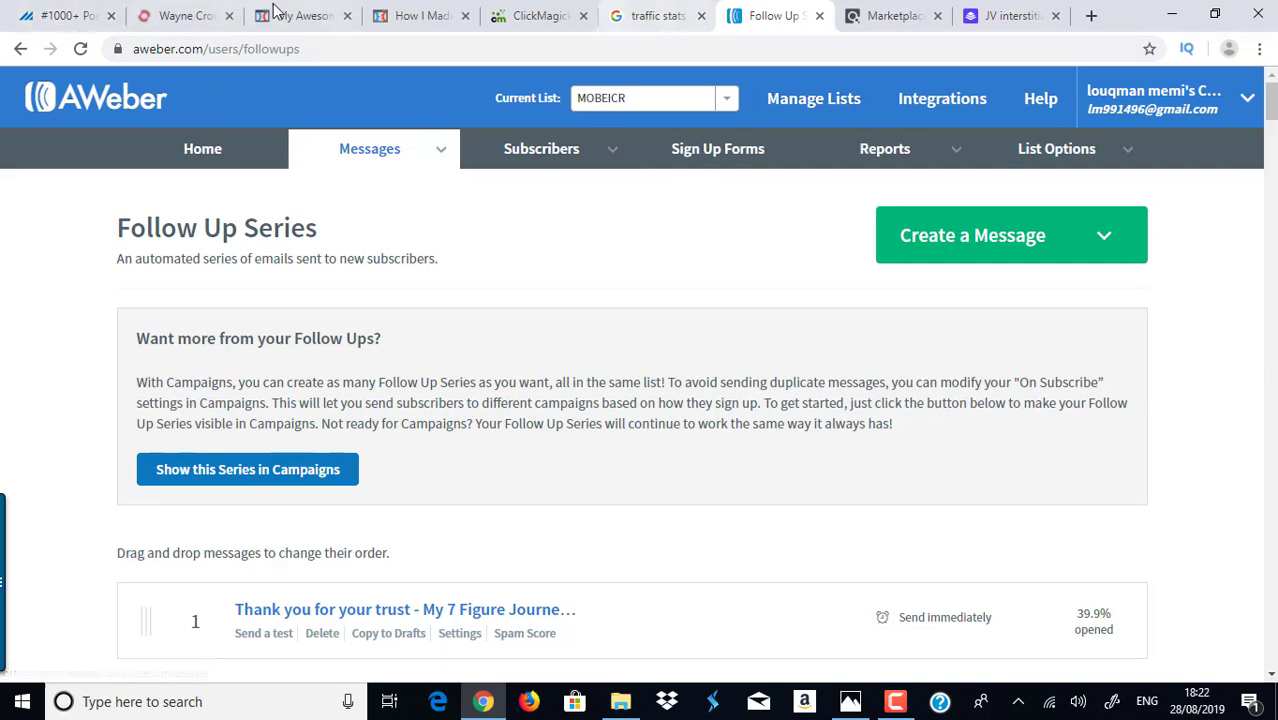
click(308, 12)
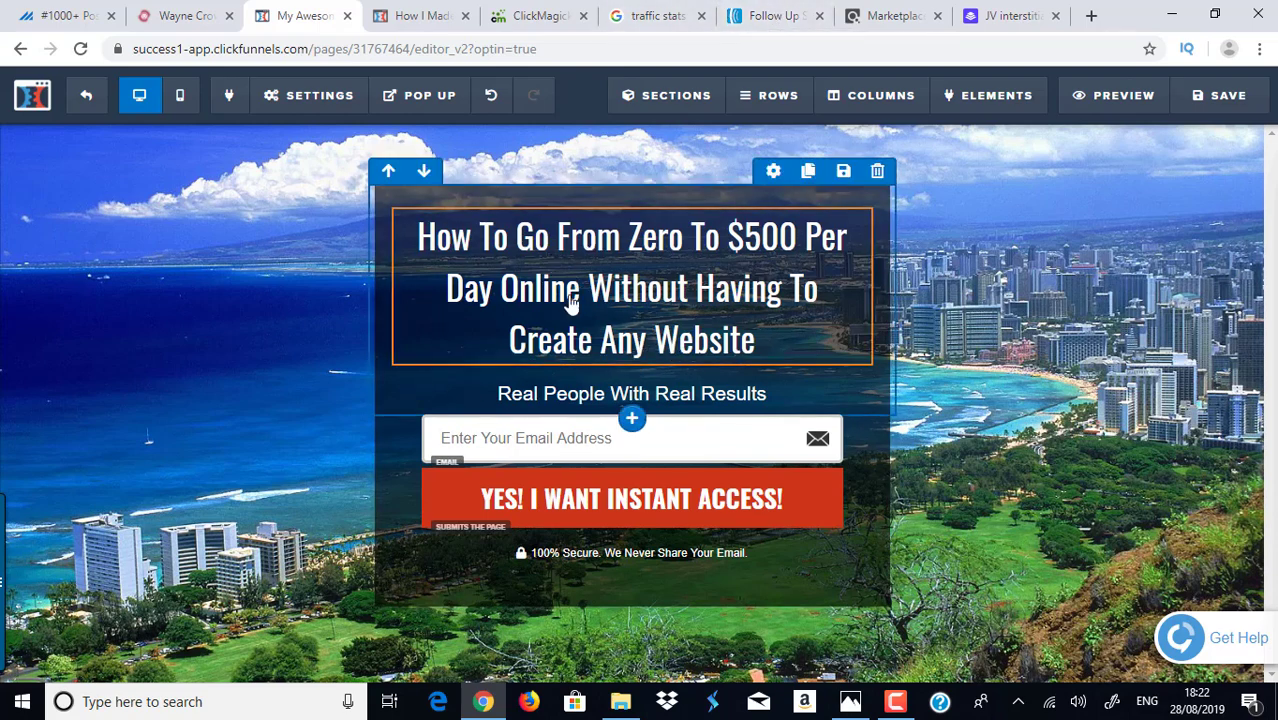
click(314, 95)
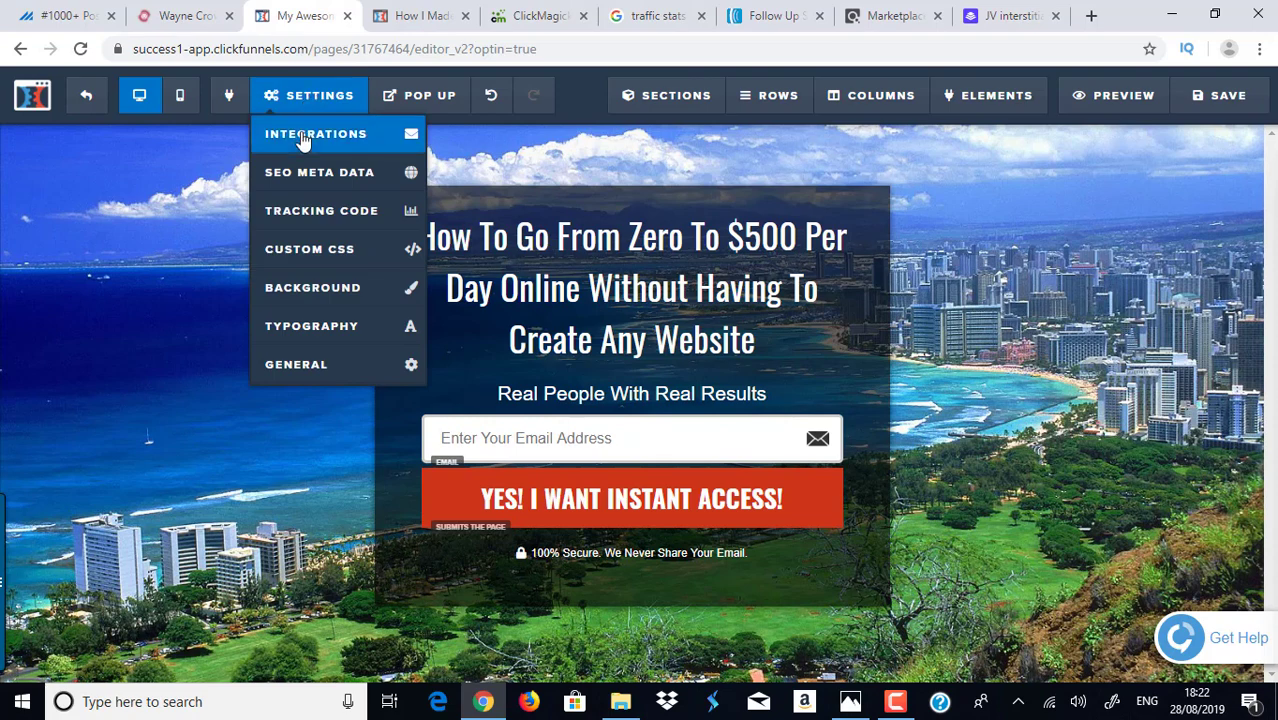
click(303, 140)
click(1227, 389)
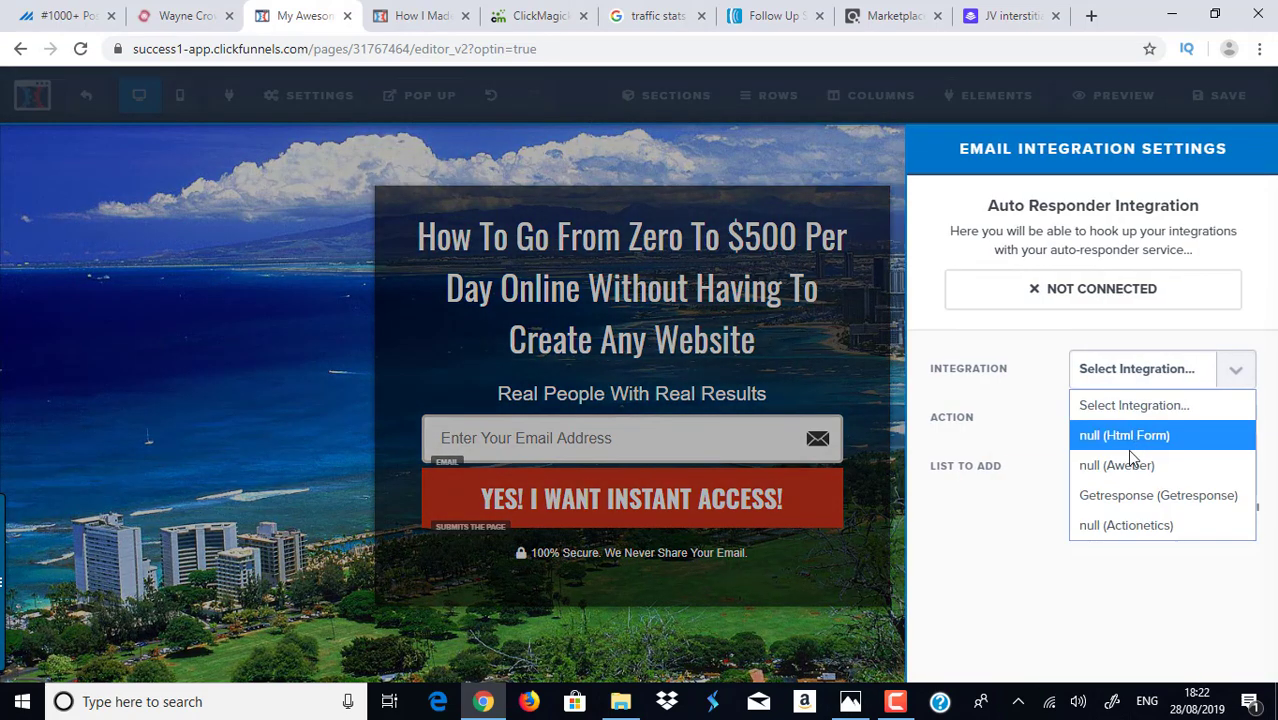
click(1128, 461)
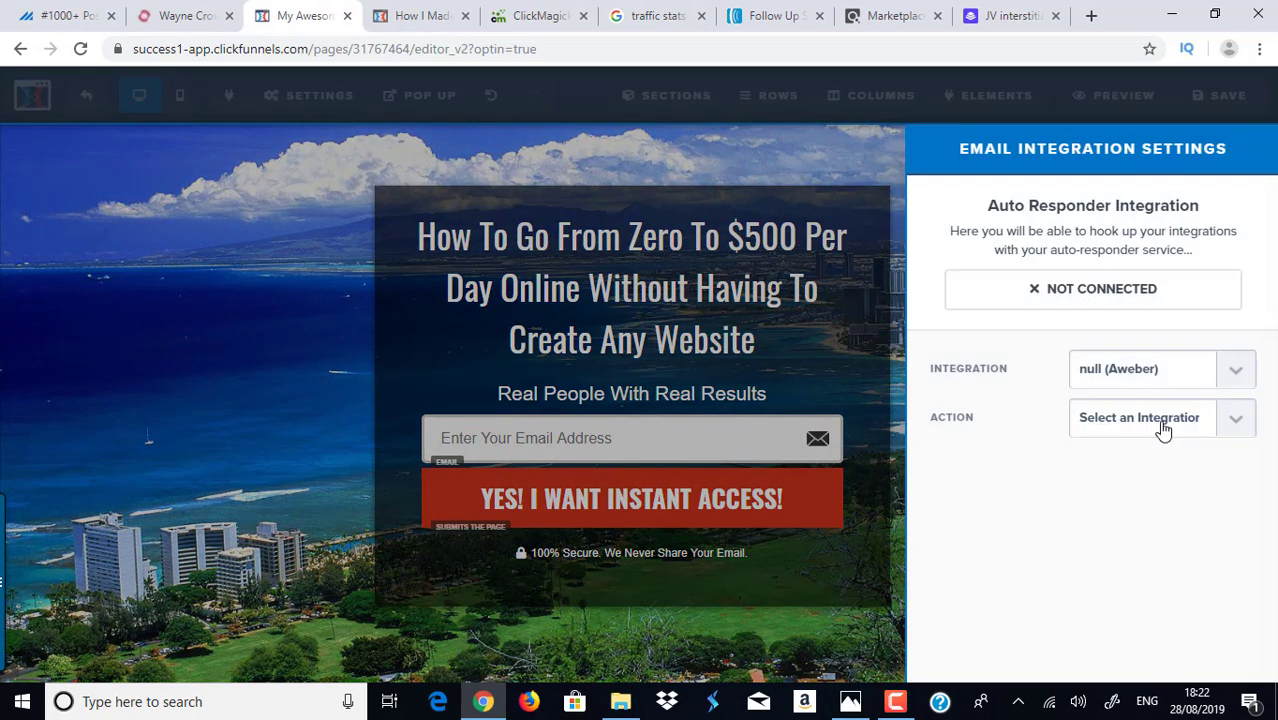
click(1163, 427)
click(1127, 481)
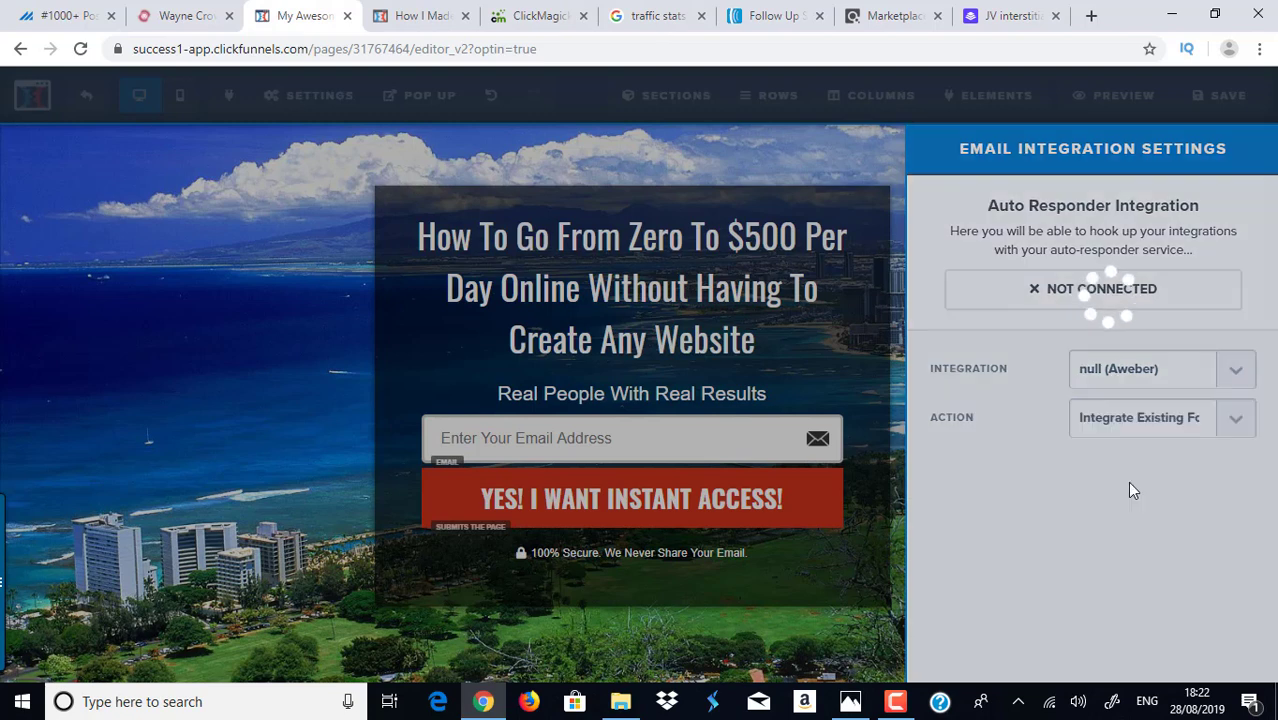
click(1150, 475)
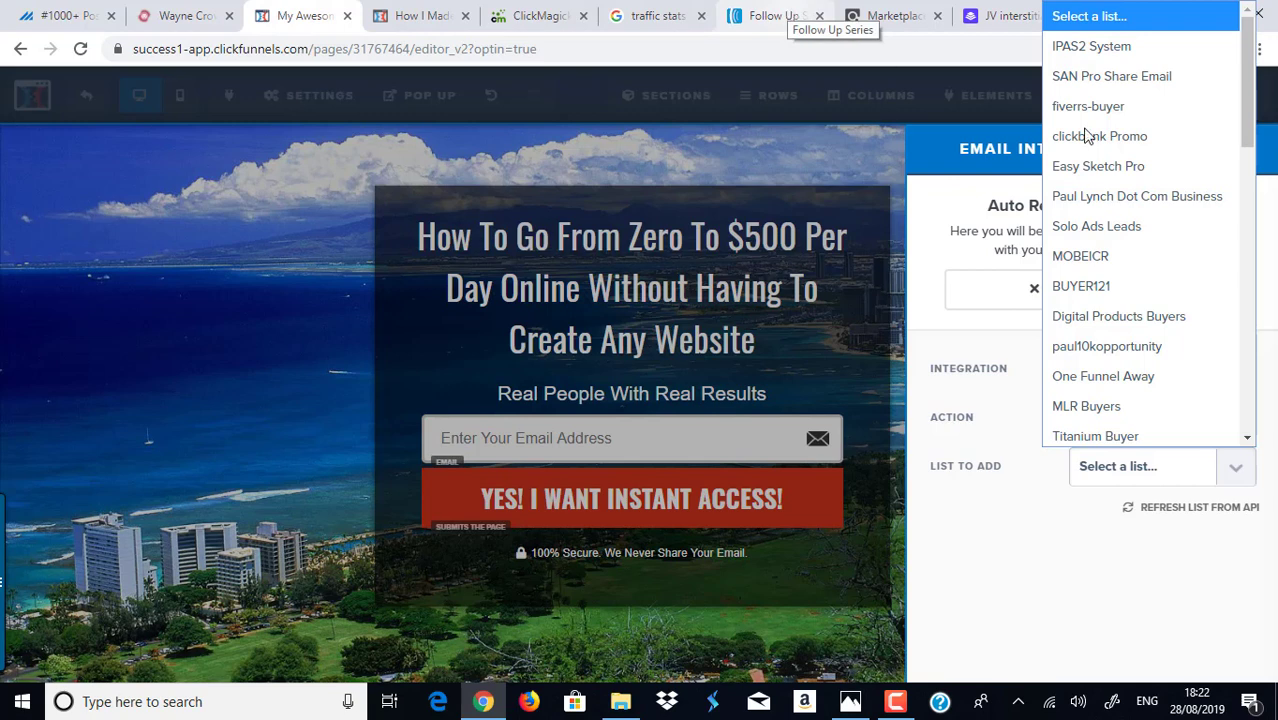
click(1108, 259)
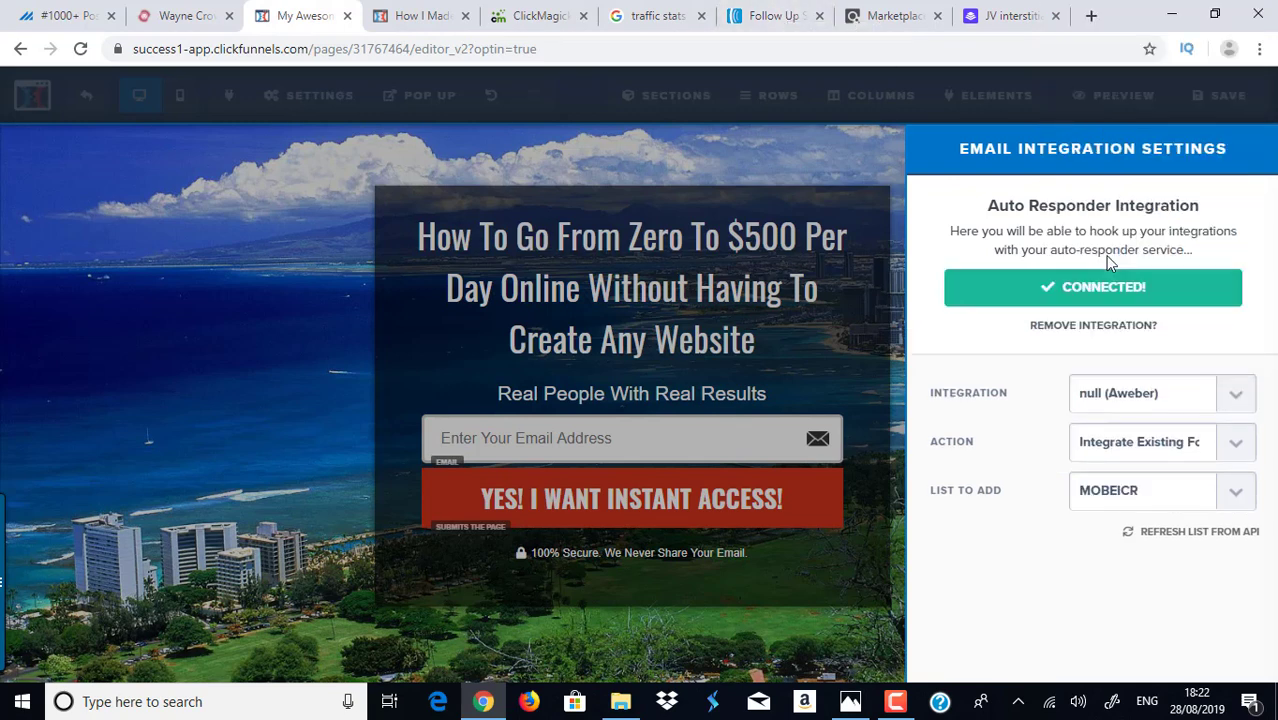
click(619, 305)
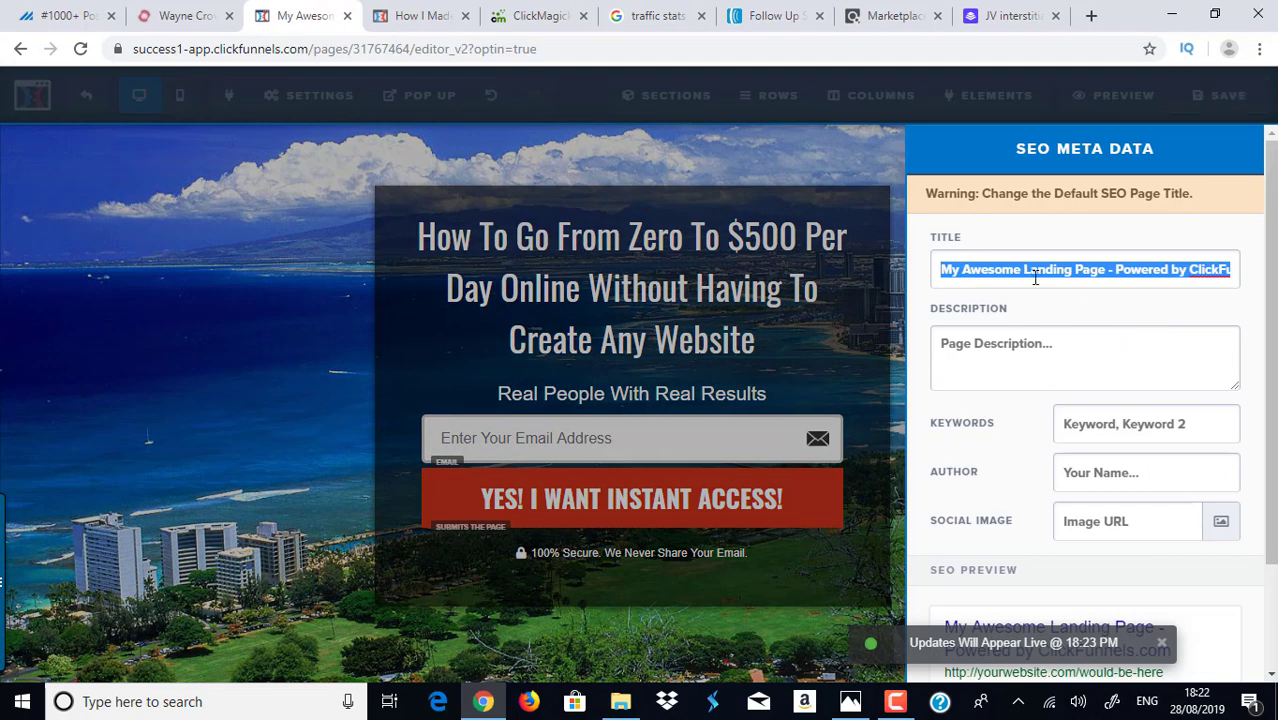
Set the page's SEO title to "how to make $500 a day online"
text(how)
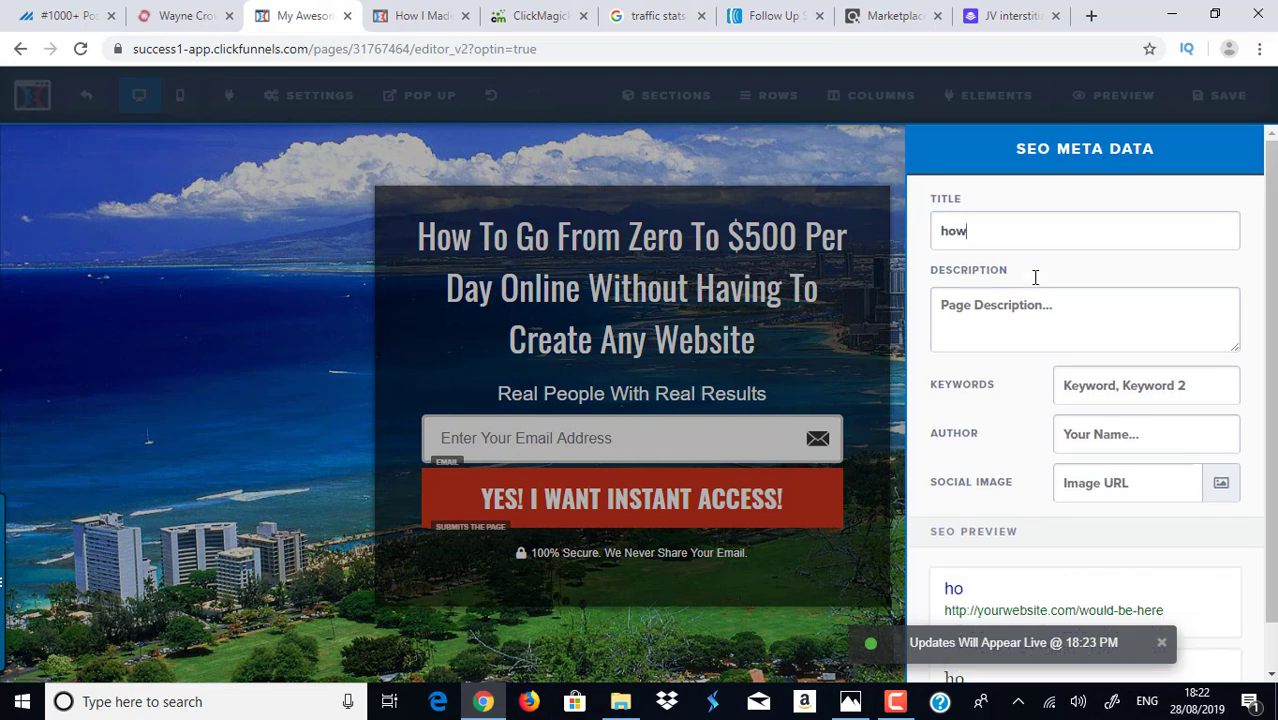
text( to make $5)
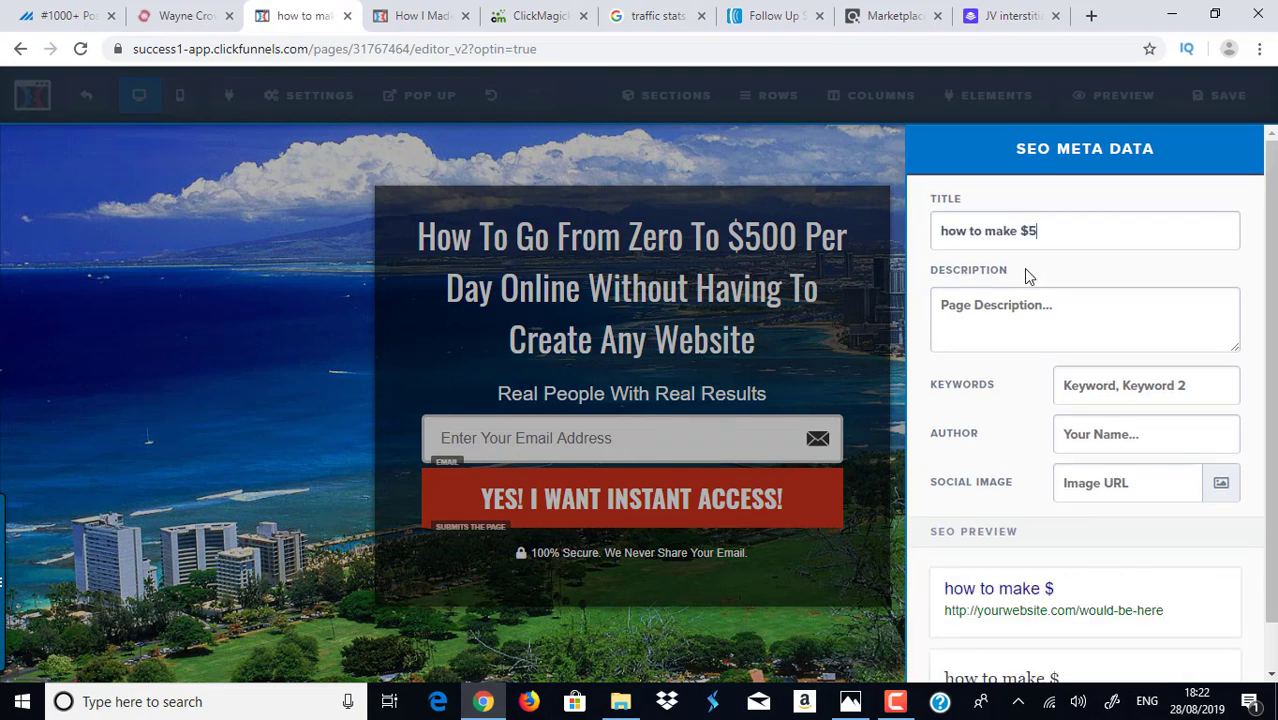
text(00 a day online)
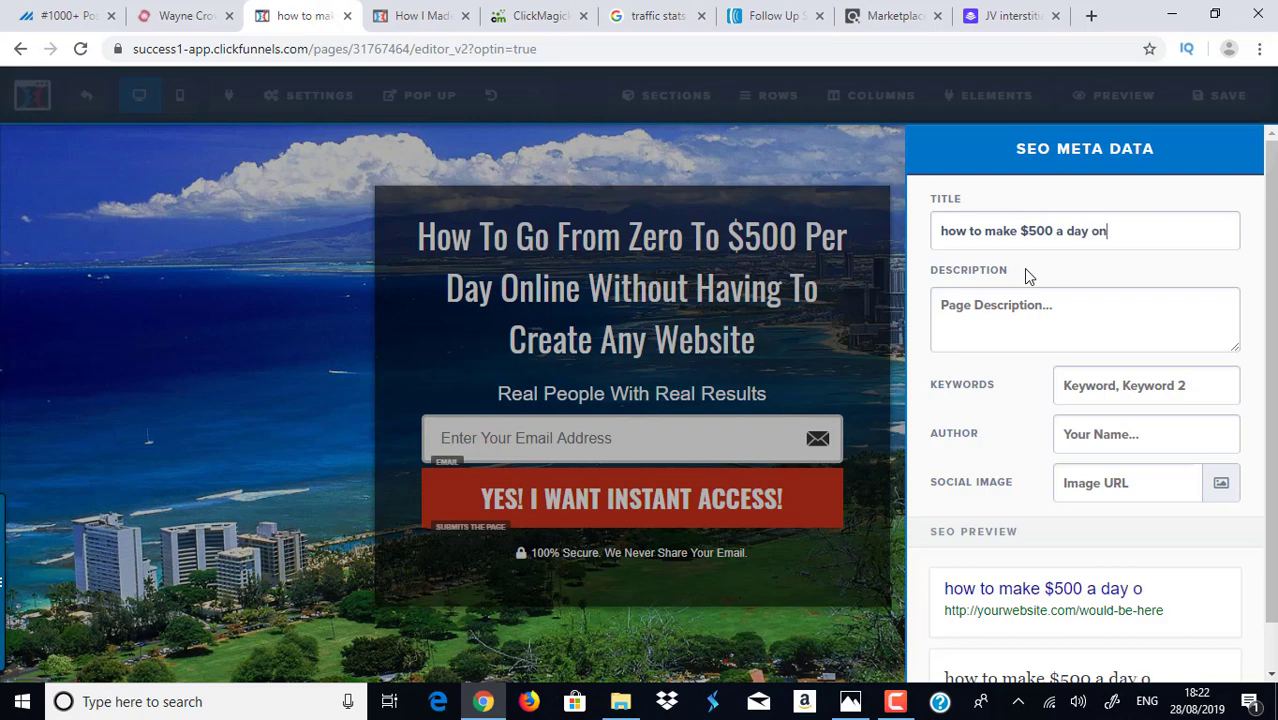
click(549, 236)
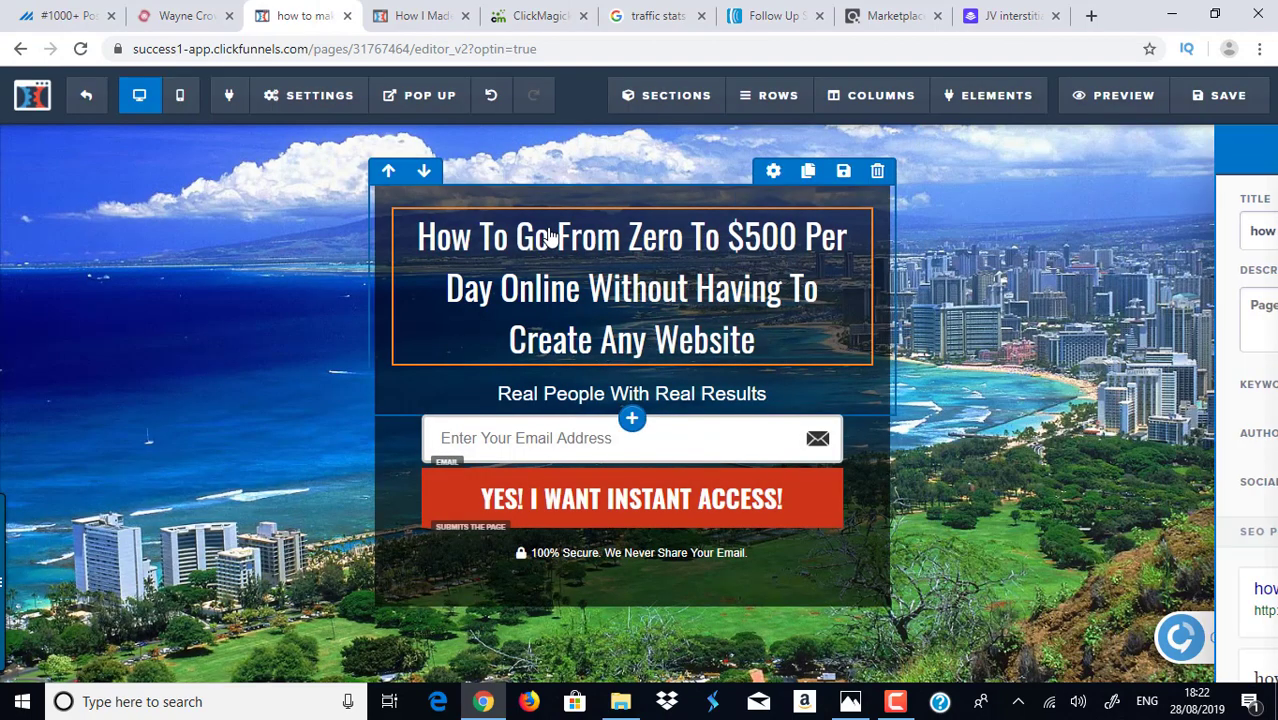
click(285, 94)
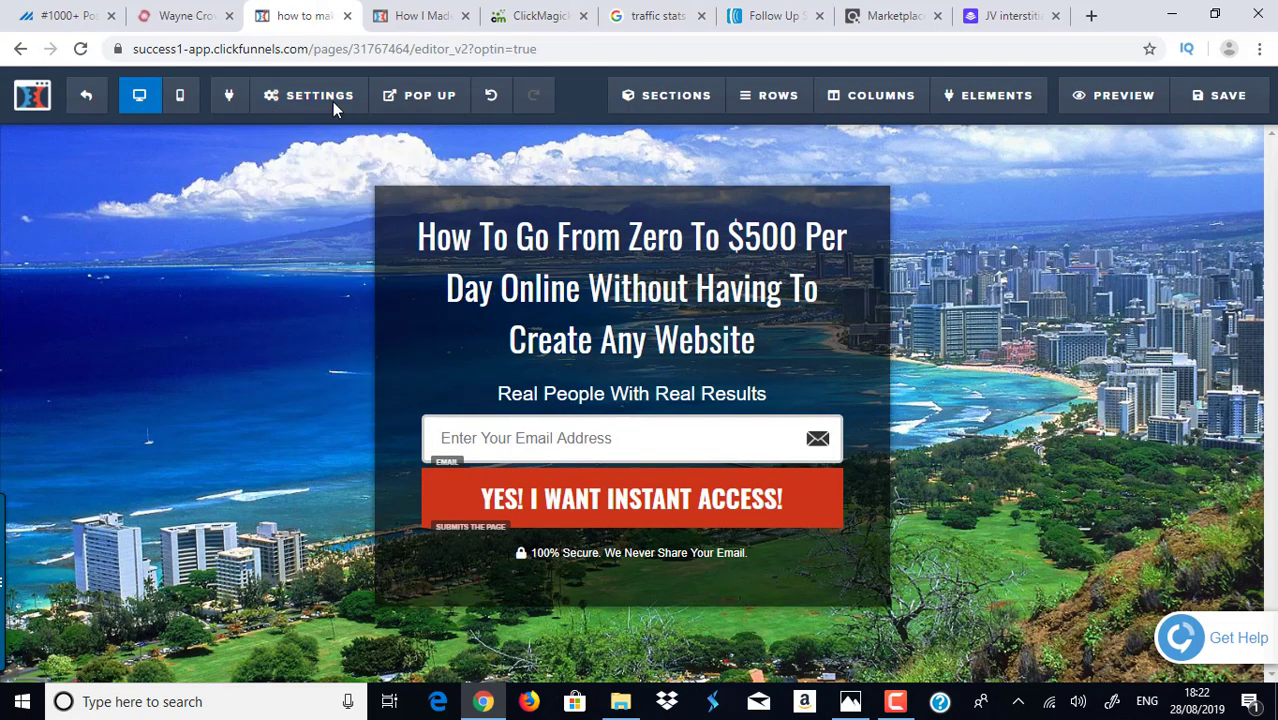
Open the opt-in page's general settings in ClickFunnels and the HopLink generator for CB University in the ClickBank marketplace
click(332, 100)
click(298, 366)
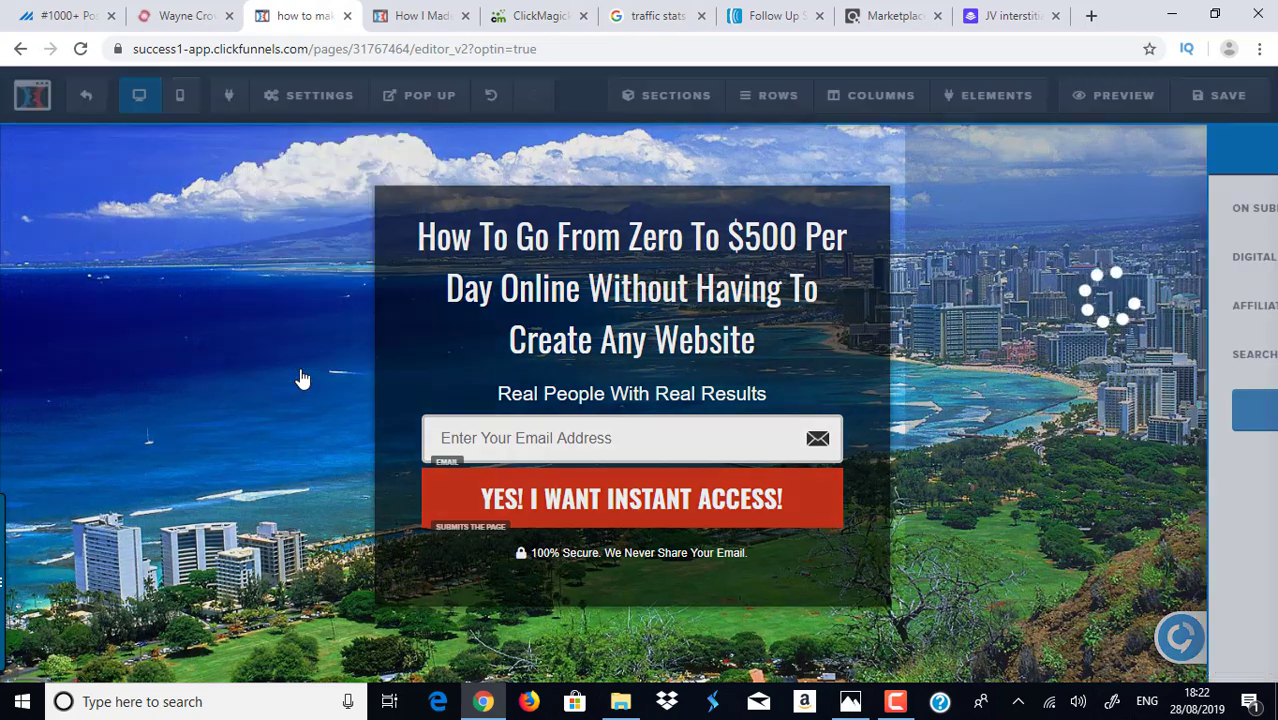
click(928, 10)
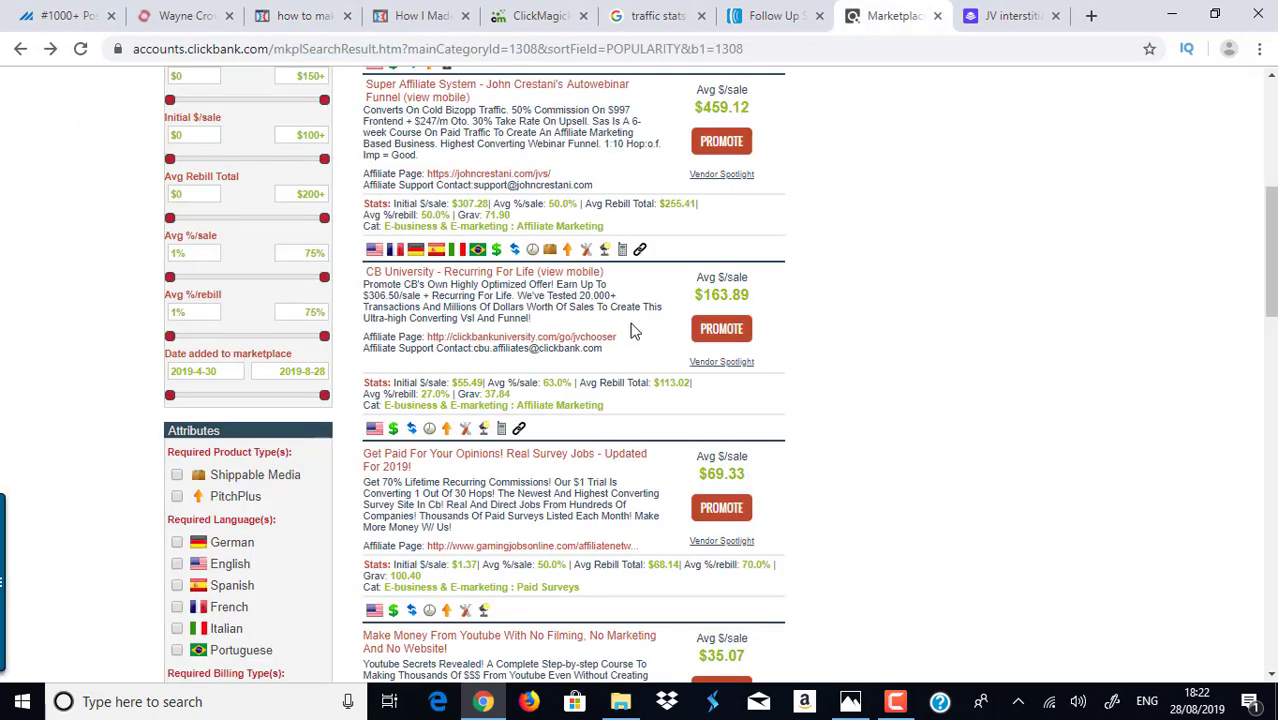
click(718, 330)
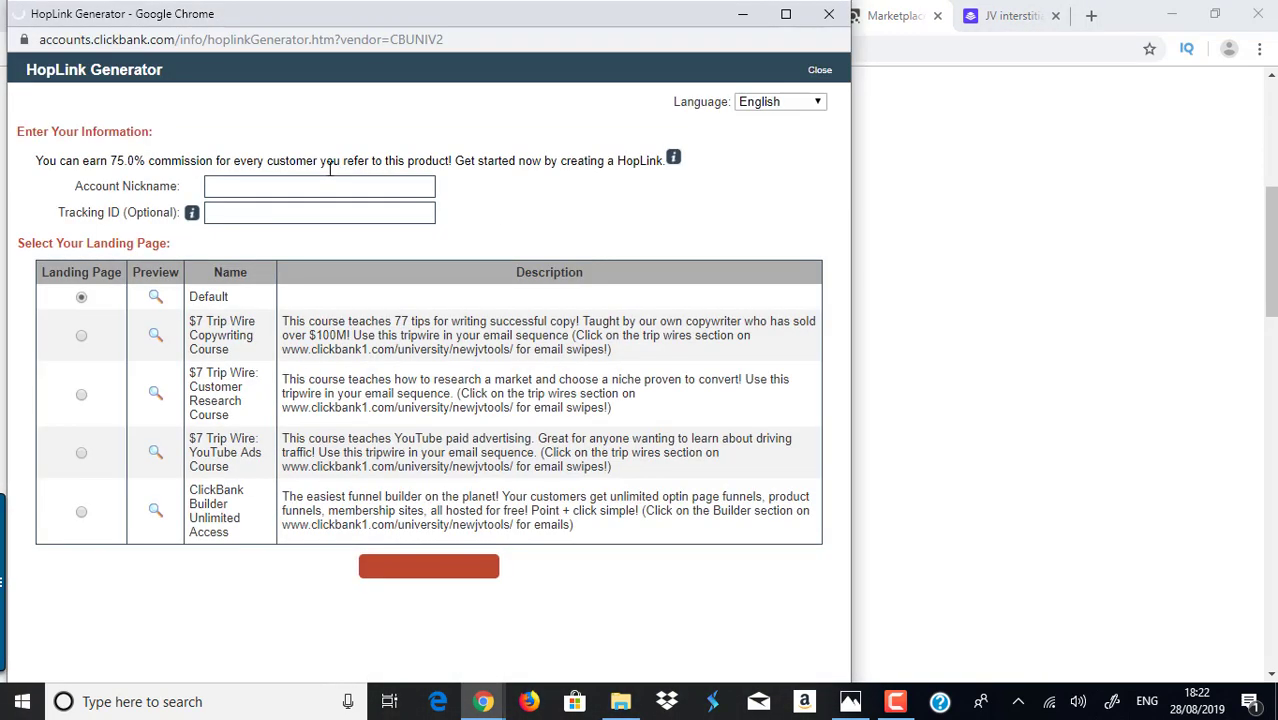
Generate HopLinks for the default landing page using the affiliate account nickname and the tracking ID "leads"
click(296, 186)
click(244, 225)
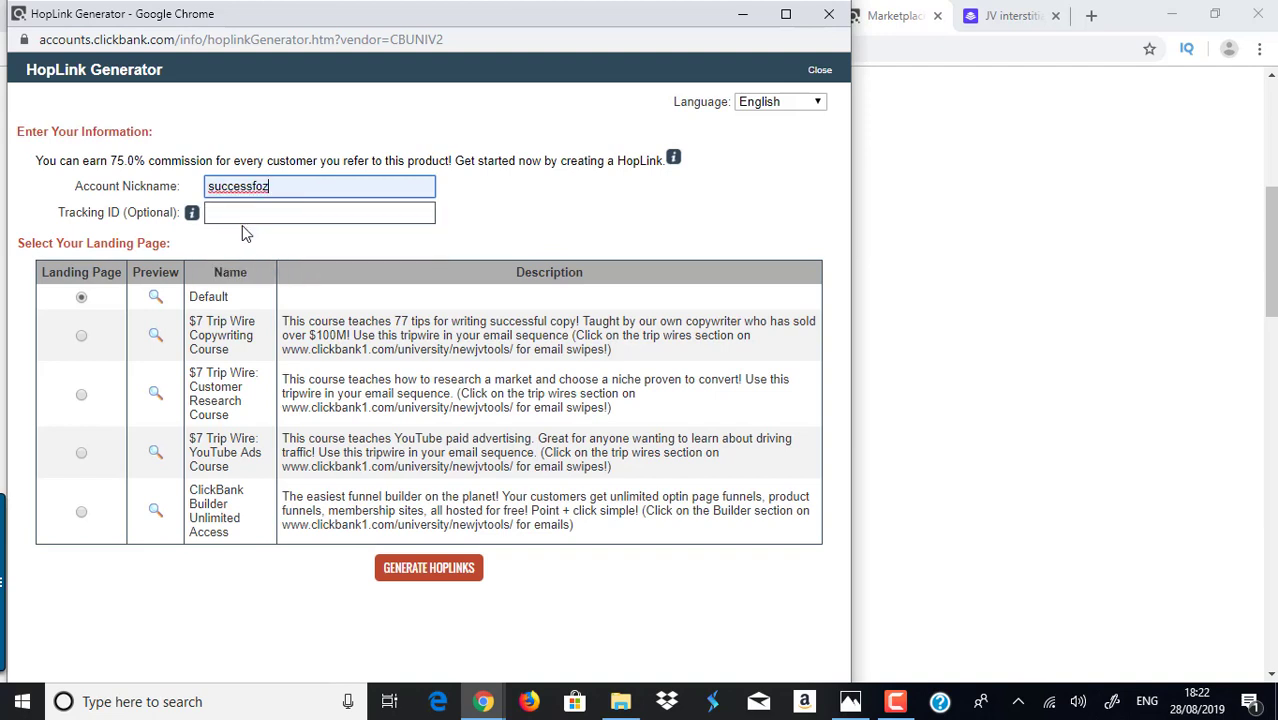
click(257, 214)
text(leass)
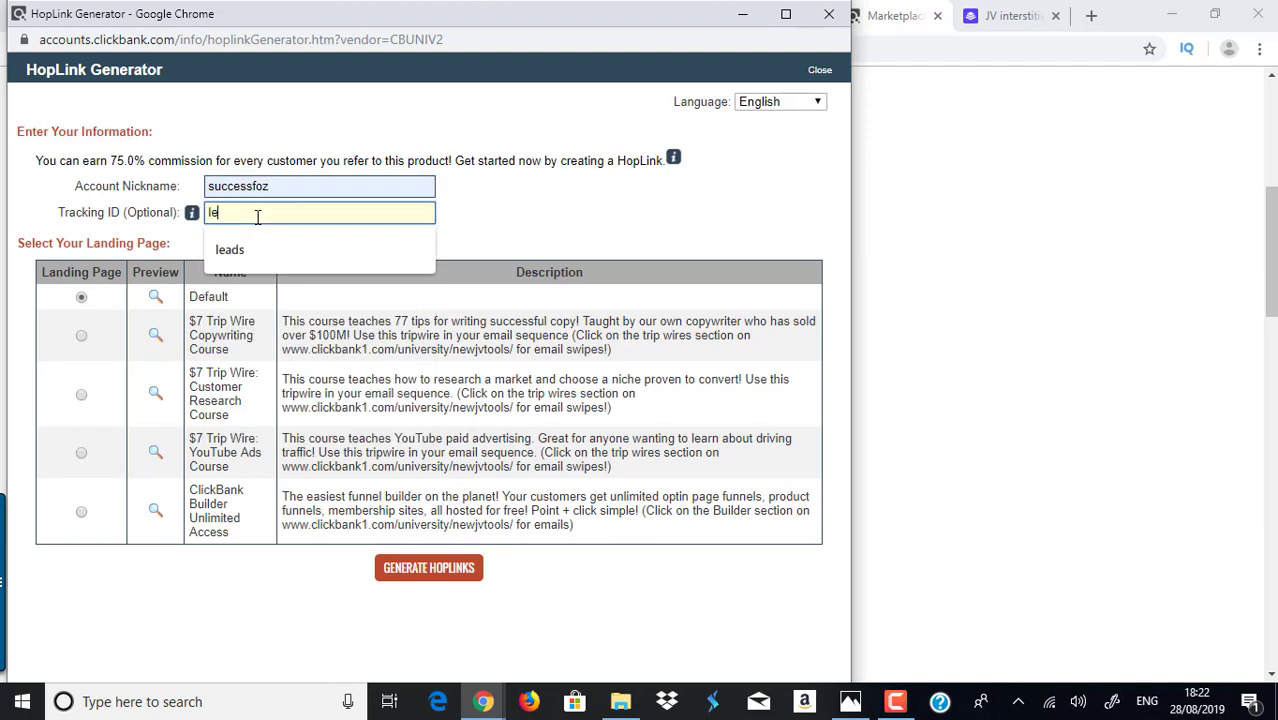
key(BackSpace)
key(BackSpace)
text(a)
key(BackSpace)
text(ads)
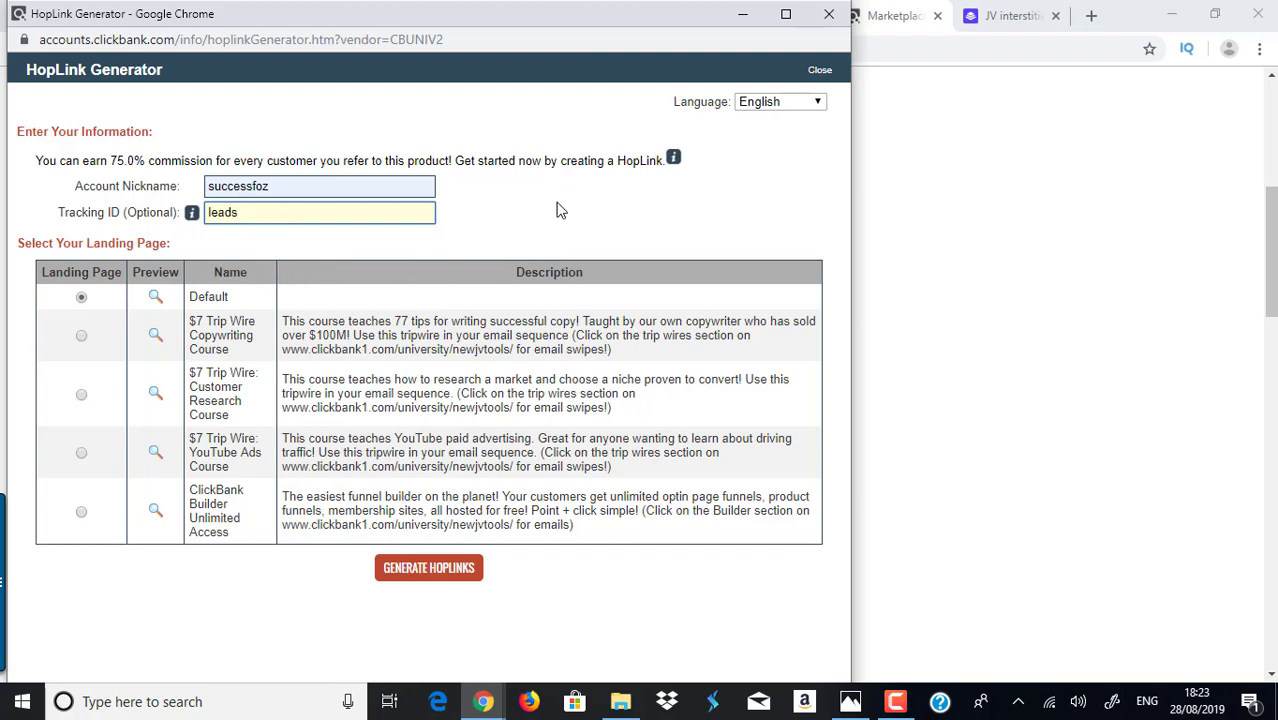
click(428, 570)
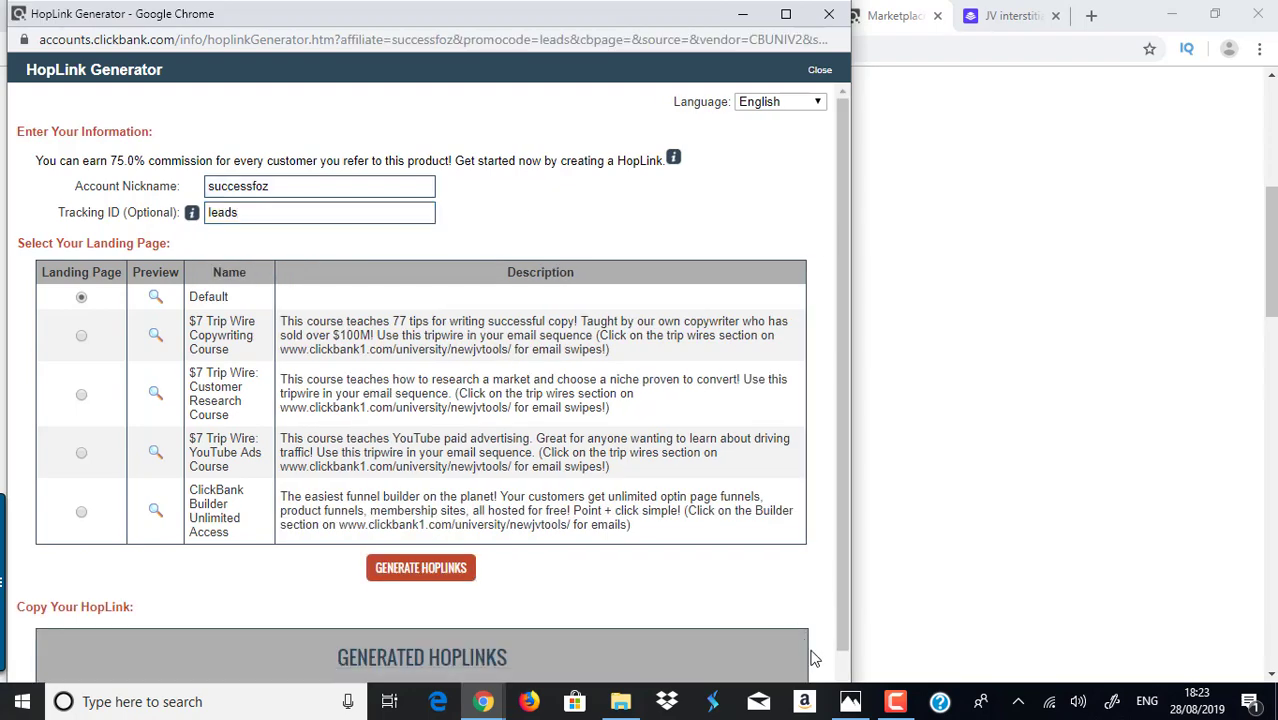
Copy the HopShield Encrypted HopLink and set it as the ClickFunnels opt-in page's On Submit Go To address
scroll(846, 623, down, 1)
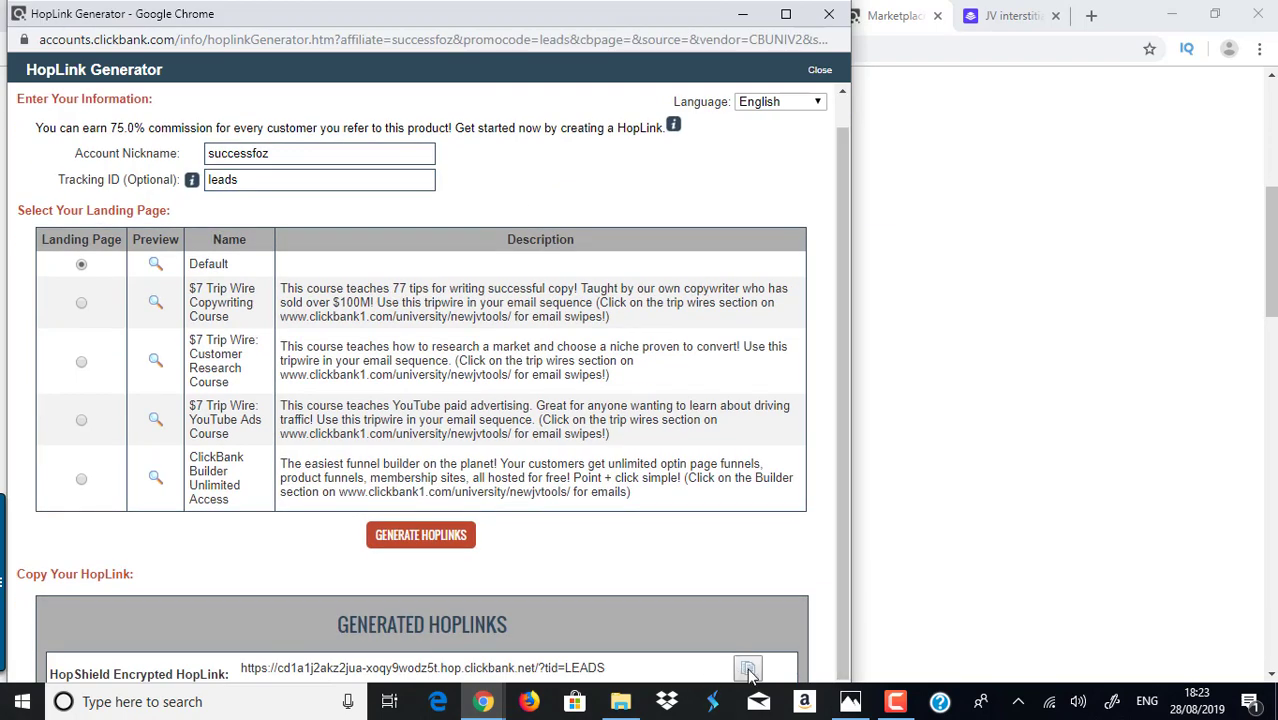
click(748, 669)
click(828, 14)
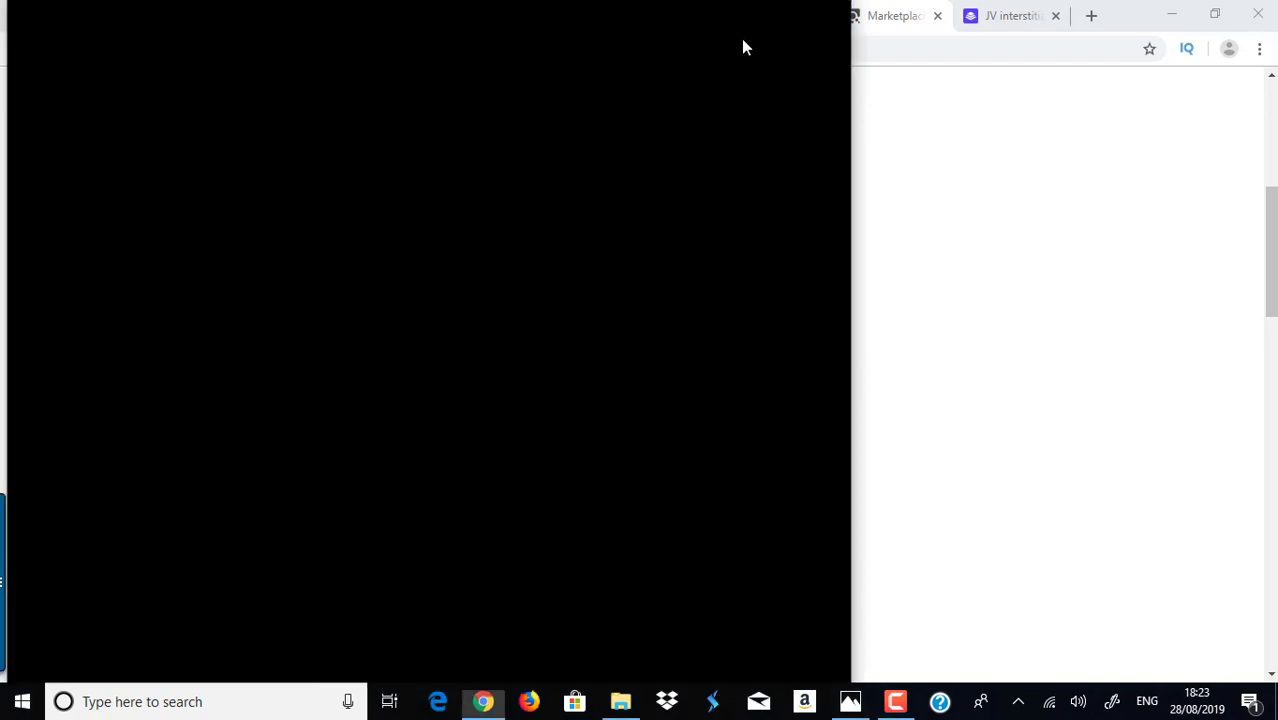
click(309, 10)
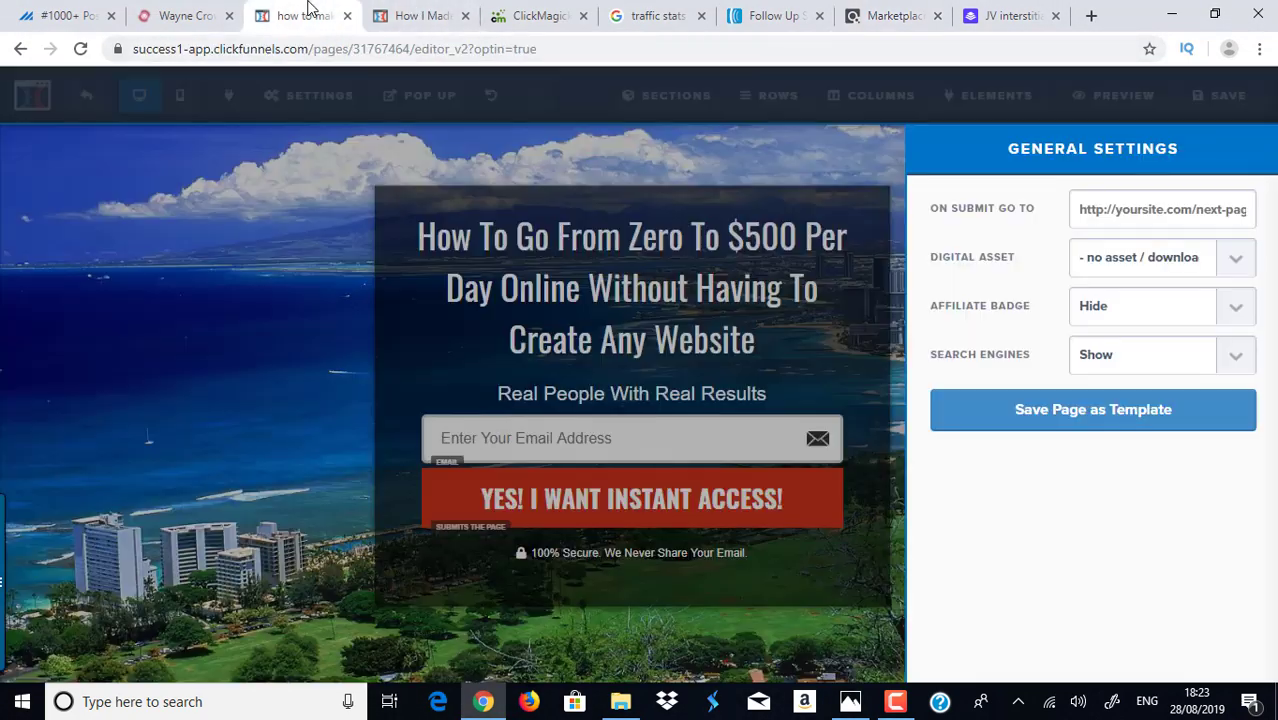
click(1085, 213)
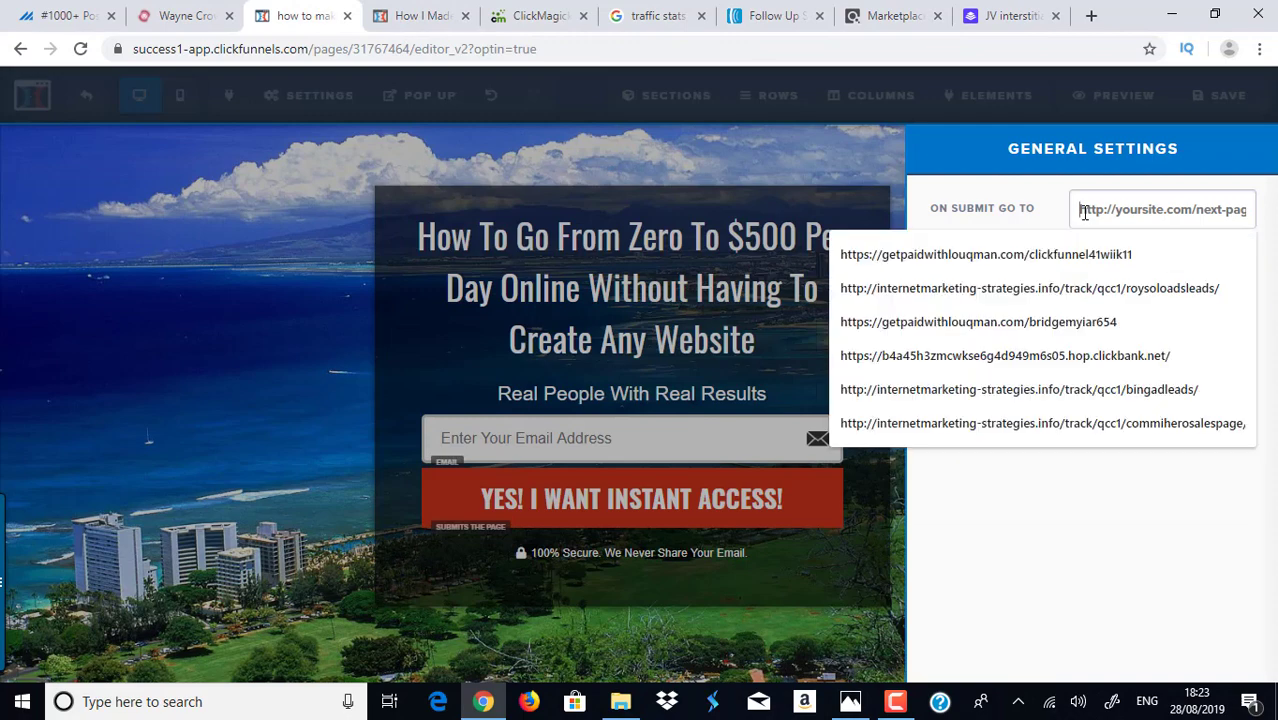
key(ctrl+v)
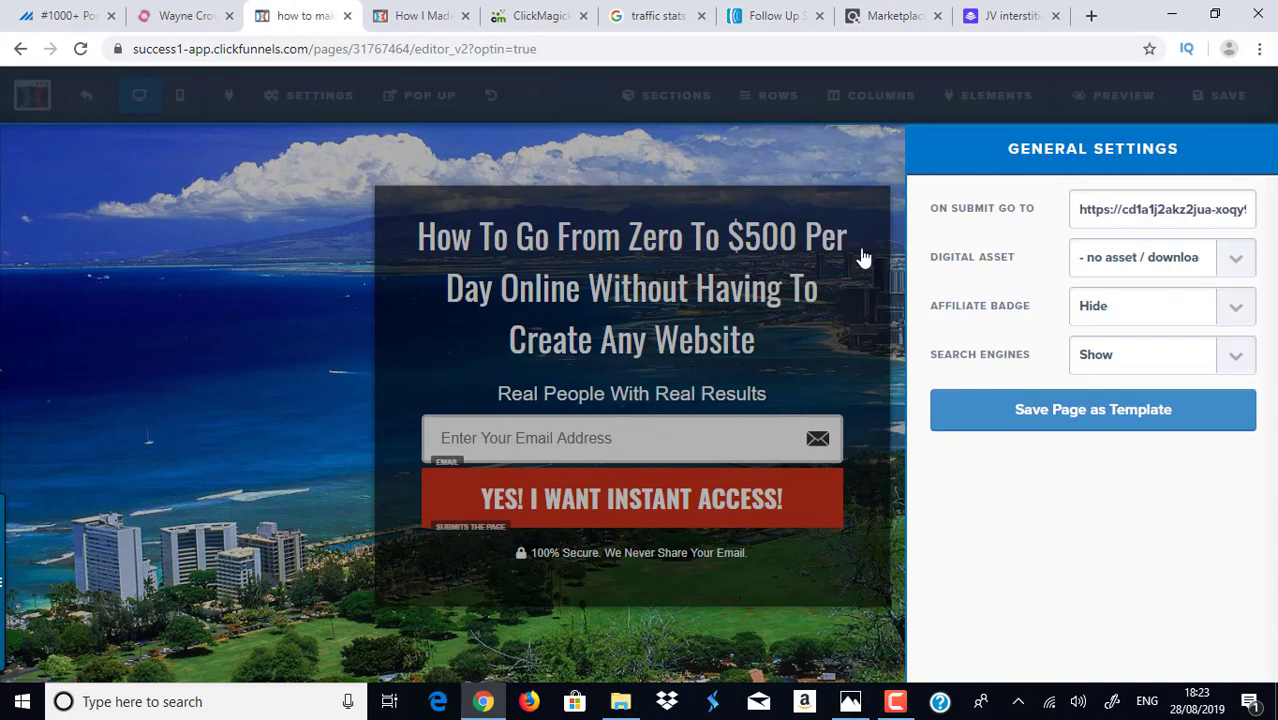
click(727, 279)
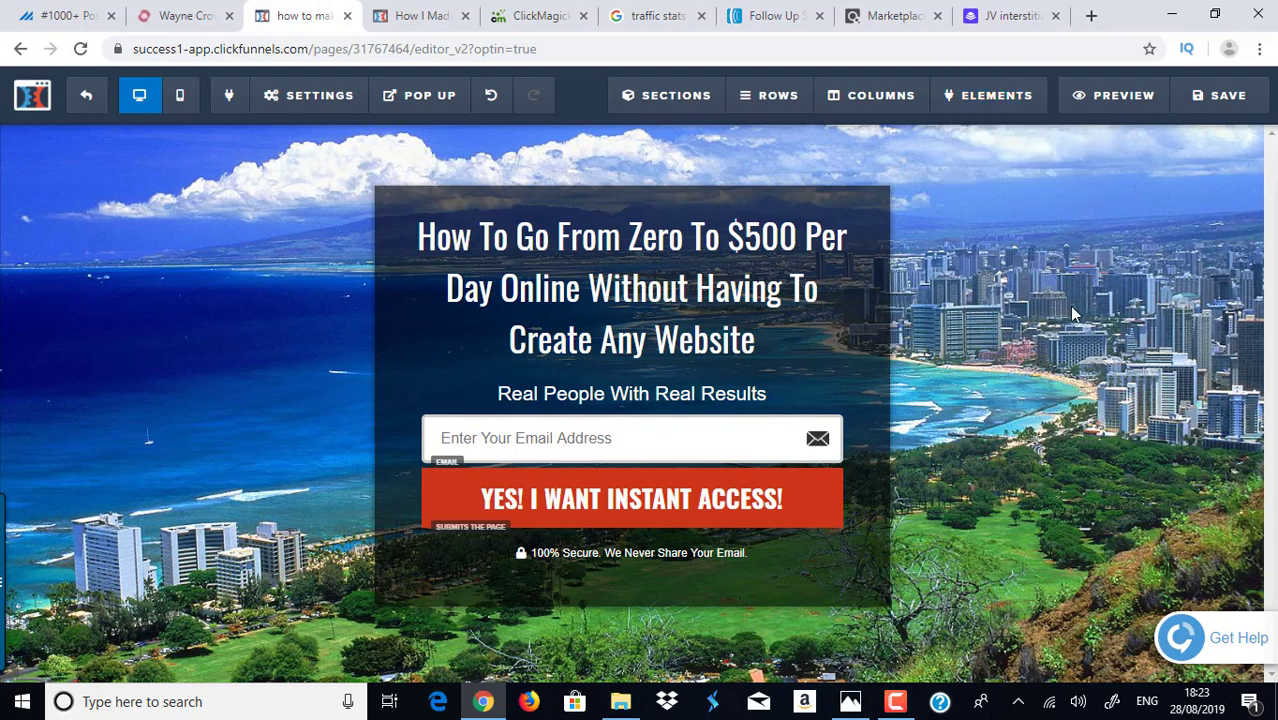
Preview the opt-in page and check its headline and email address field
click(1120, 108)
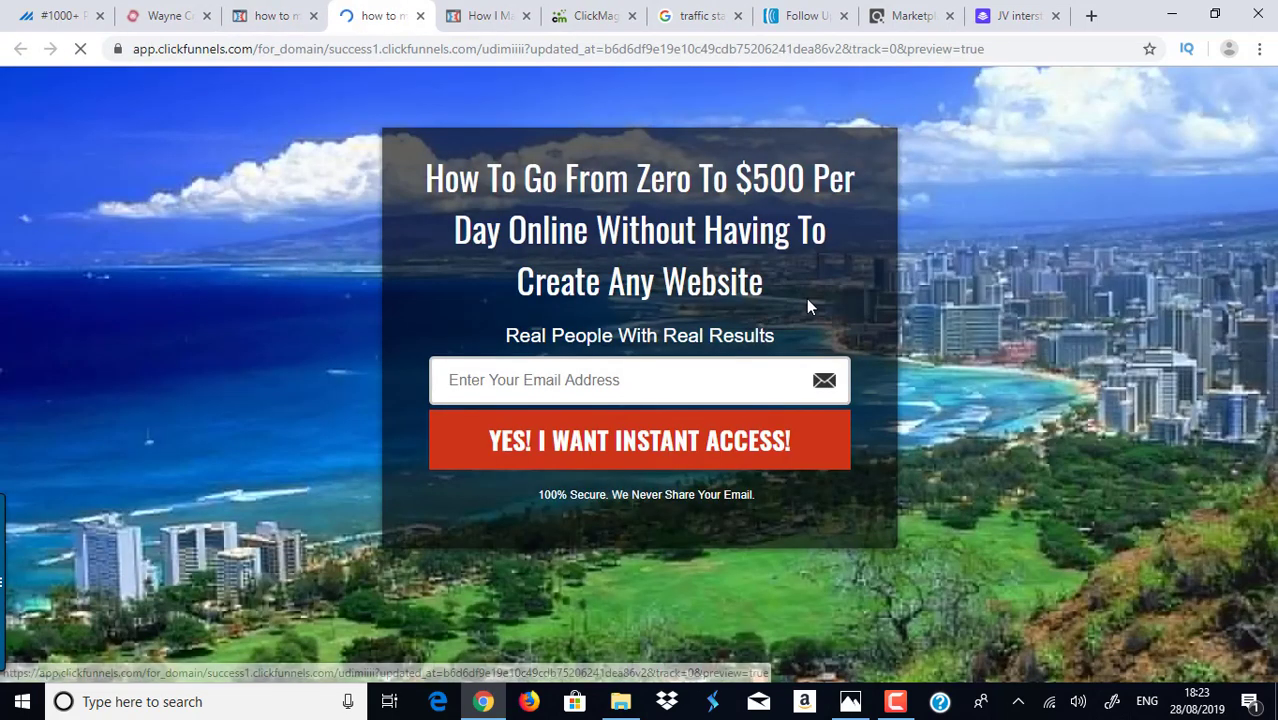
click(616, 378)
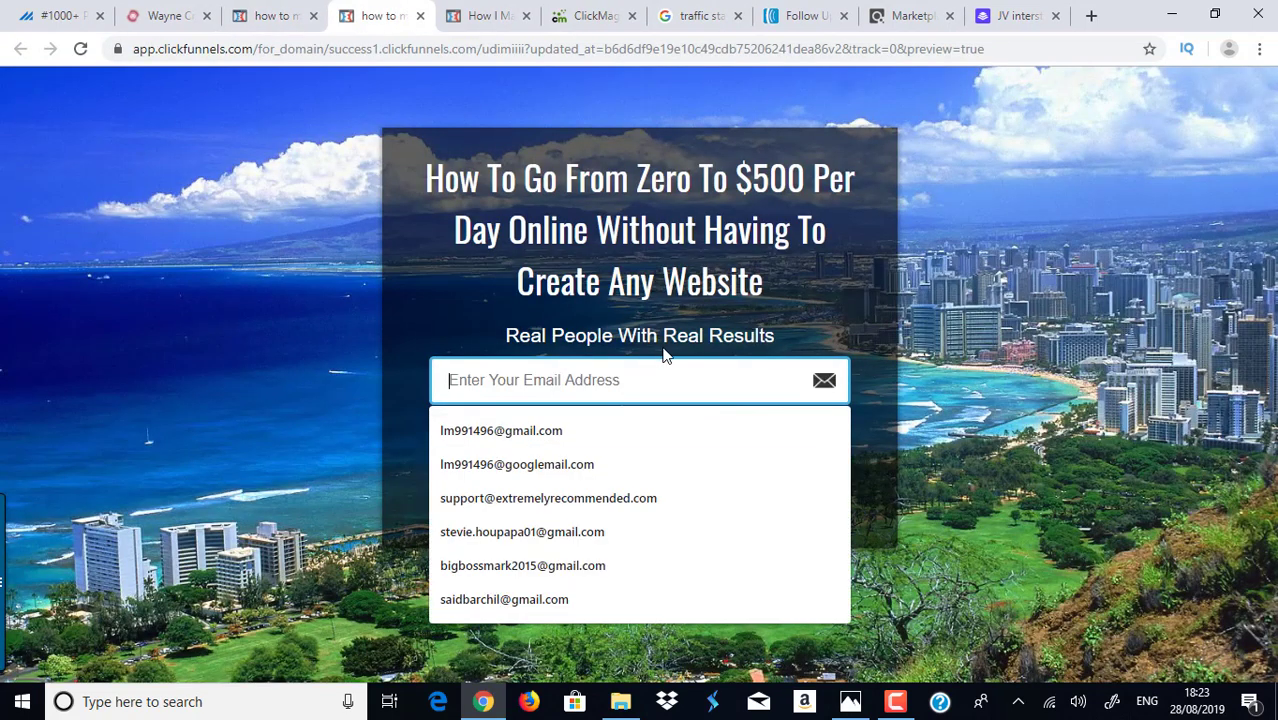
drag(704, 338, 787, 250)
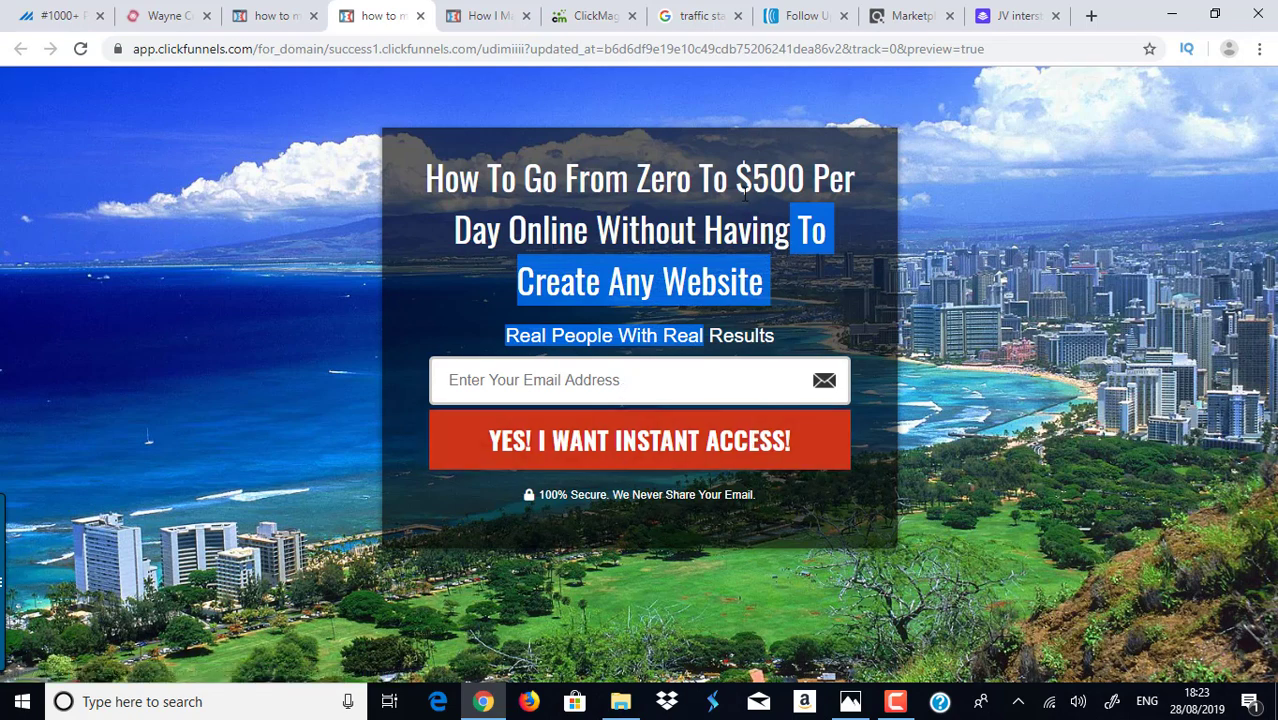
click(952, 162)
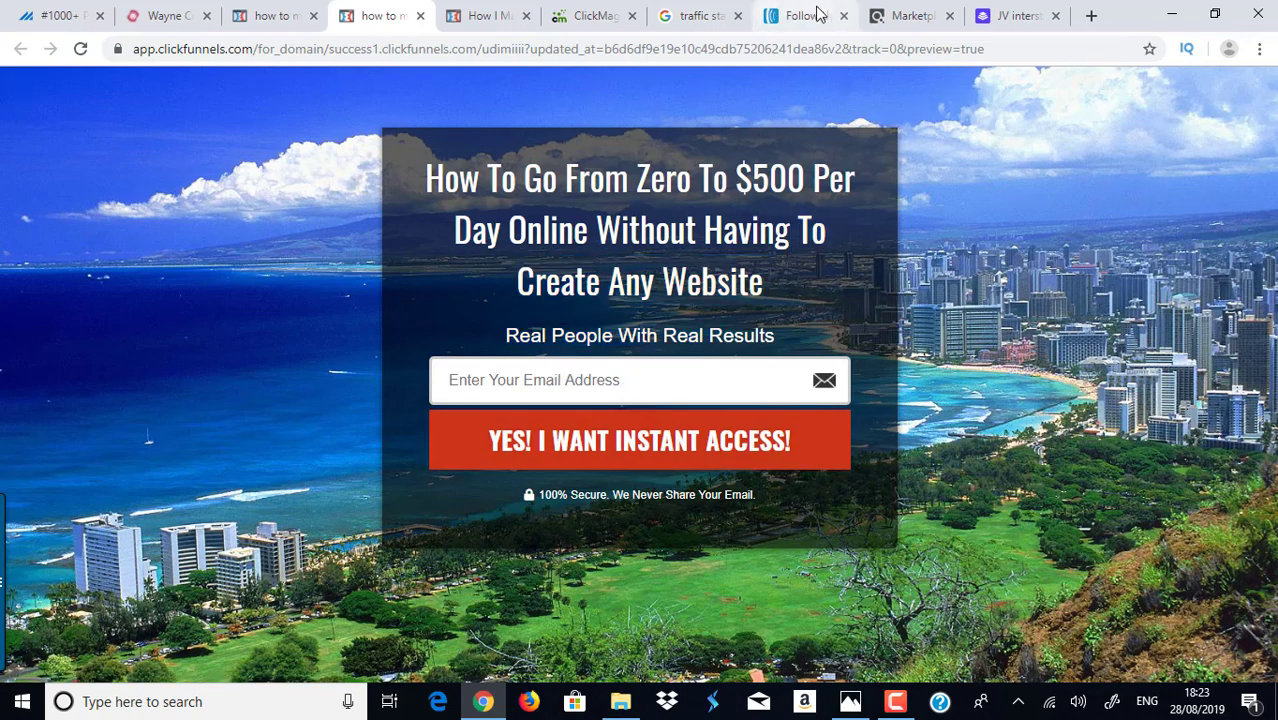
Look at the Follow Up Series page in AWeber, then return to the opt-in page preview and close it
click(812, 15)
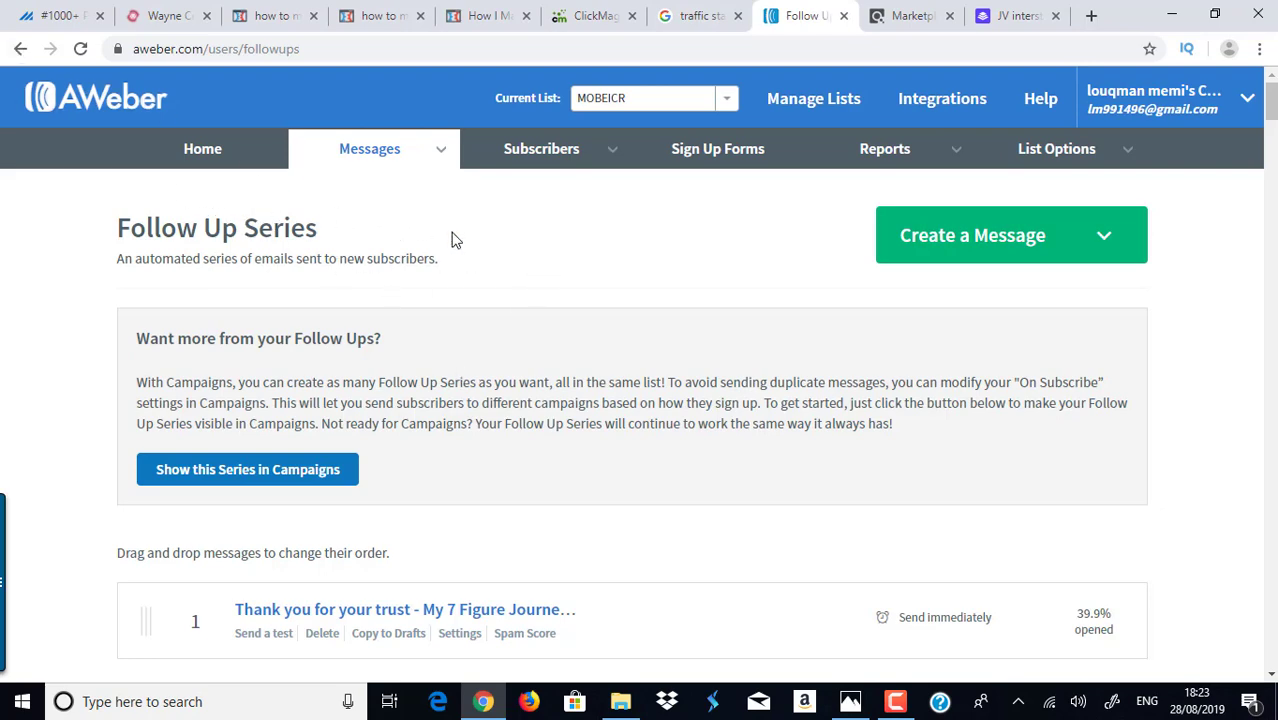
click(378, 17)
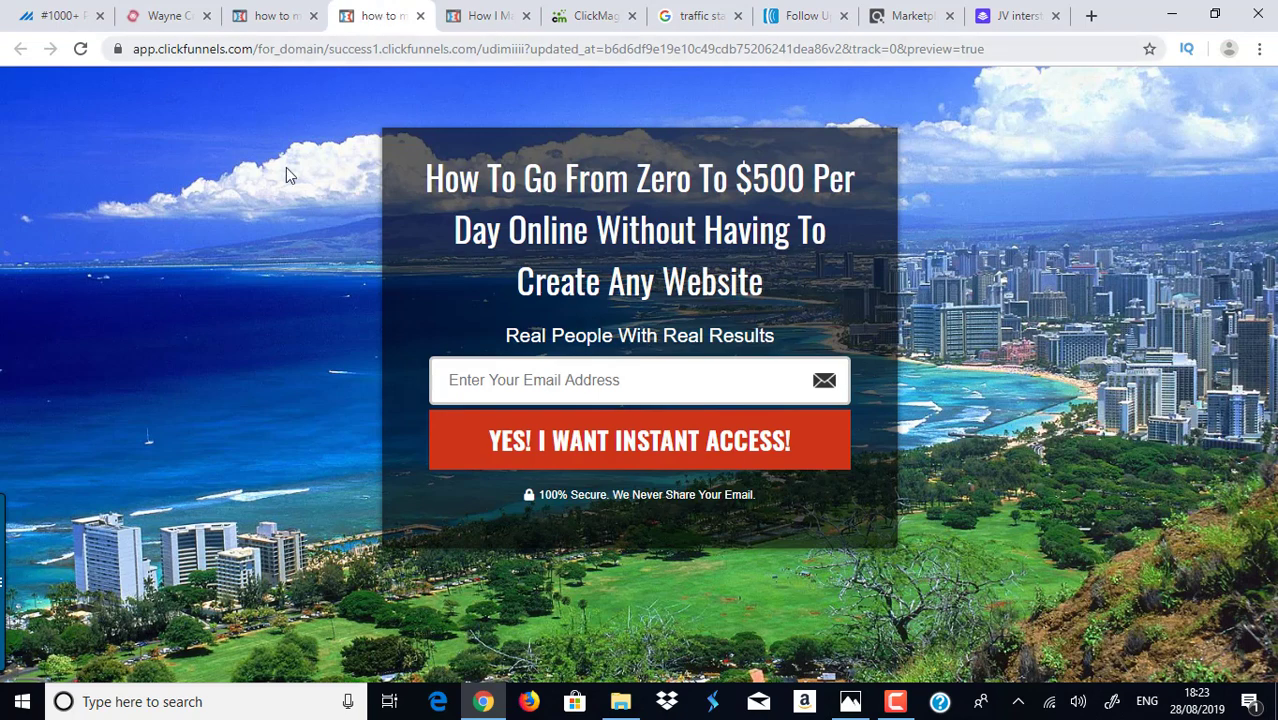
click(420, 16)
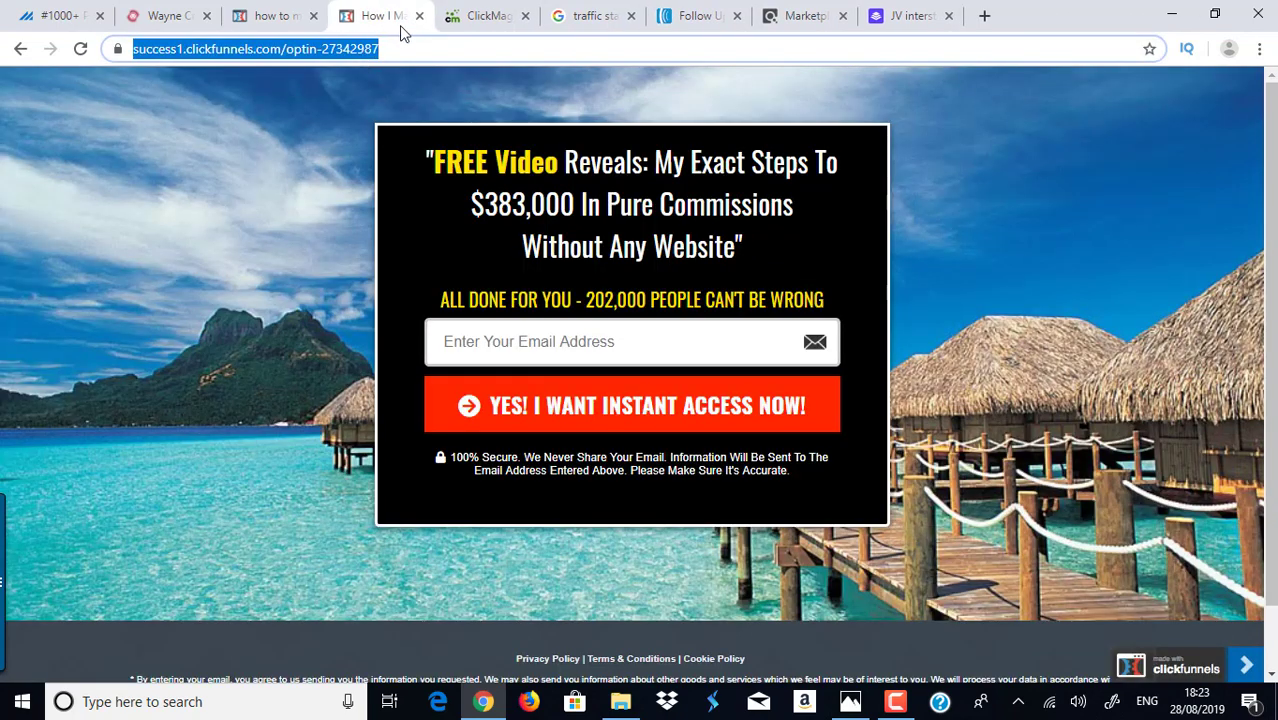
Exit the ClickFunnels page editor and delete the udimiiii step from the funnel
click(270, 16)
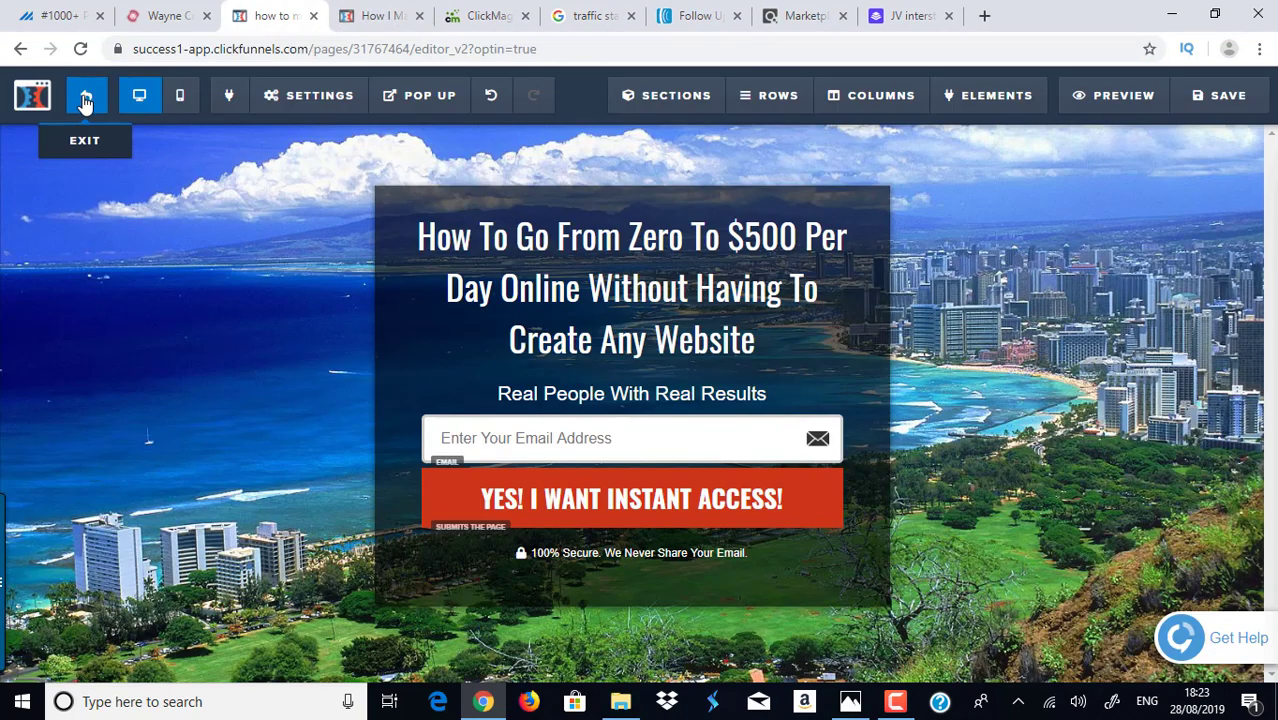
click(85, 101)
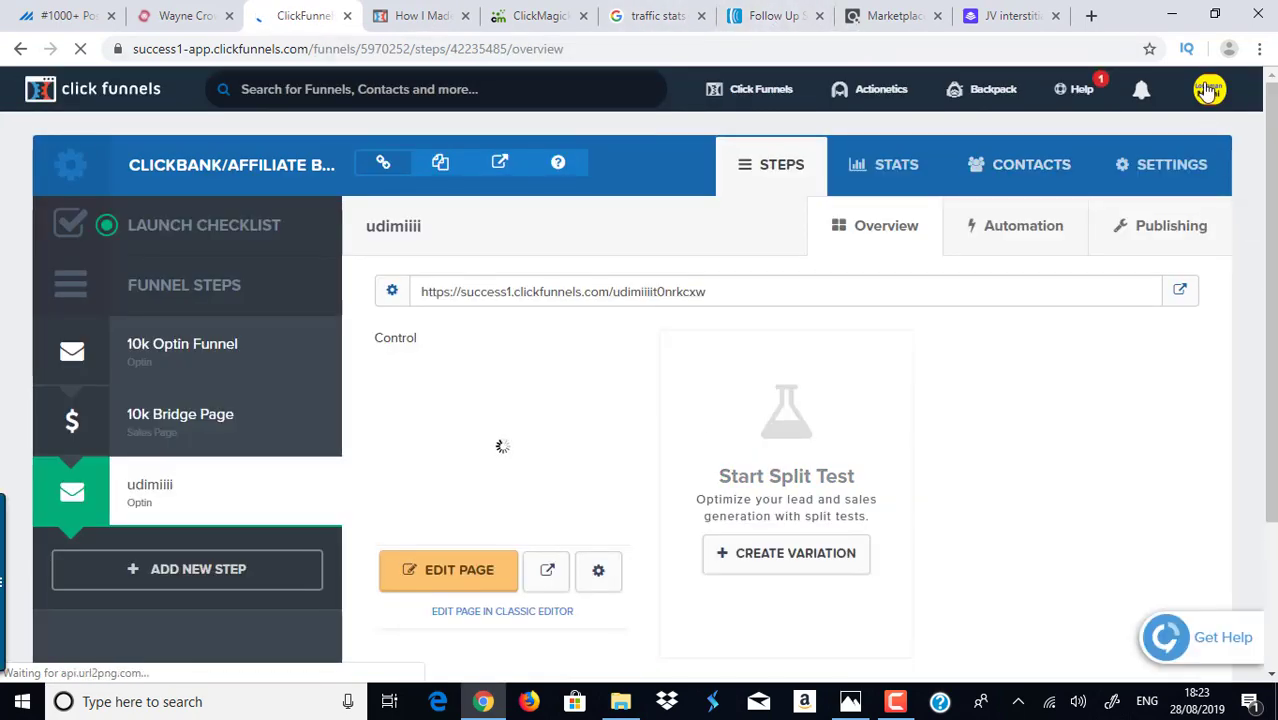
mouse_move(1208, 91)
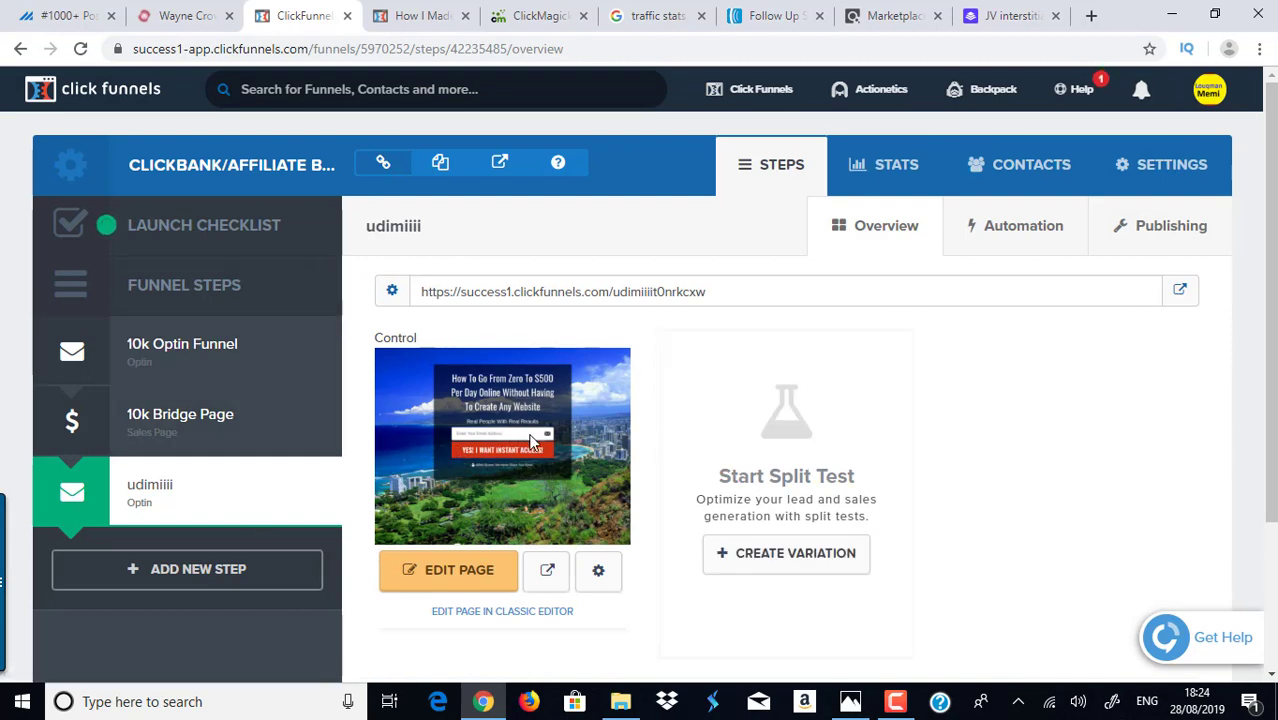
scroll(676, 398, down, 1)
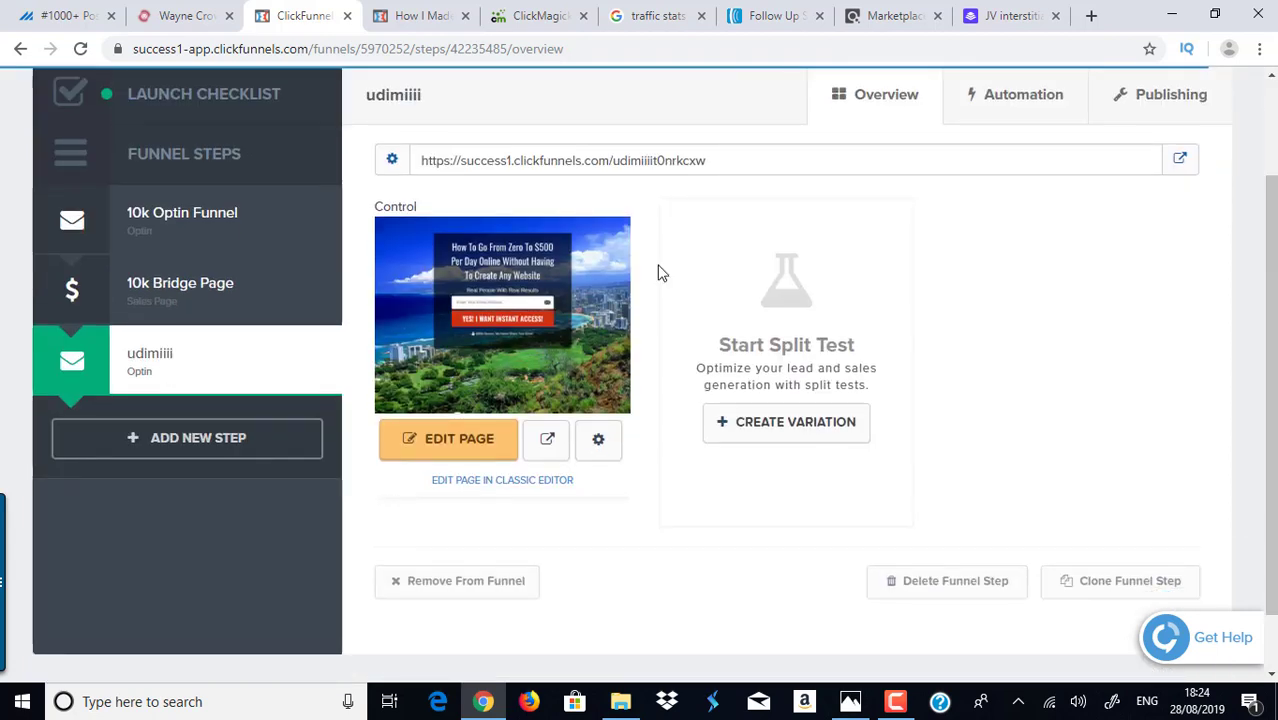
click(308, 362)
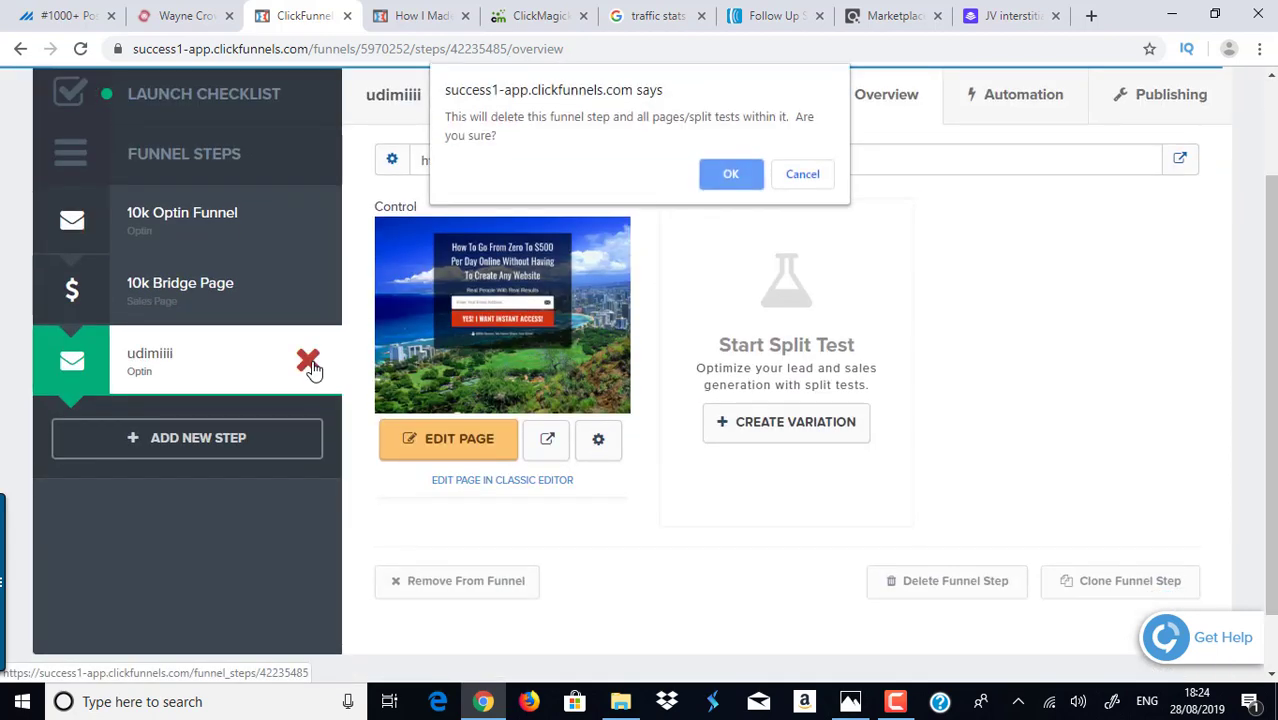
click(733, 175)
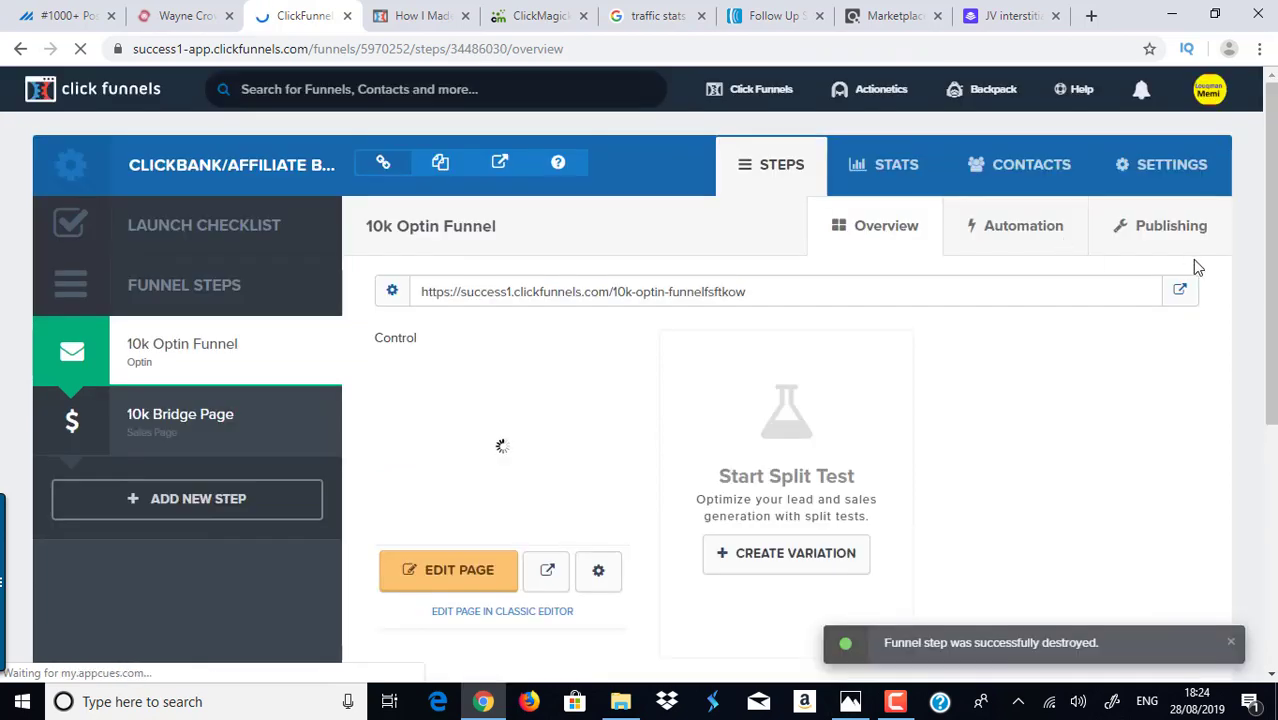
Open Integrations in the ClickFunnels account settings and look for Aweber among the services available for a new integration
click(770, 15)
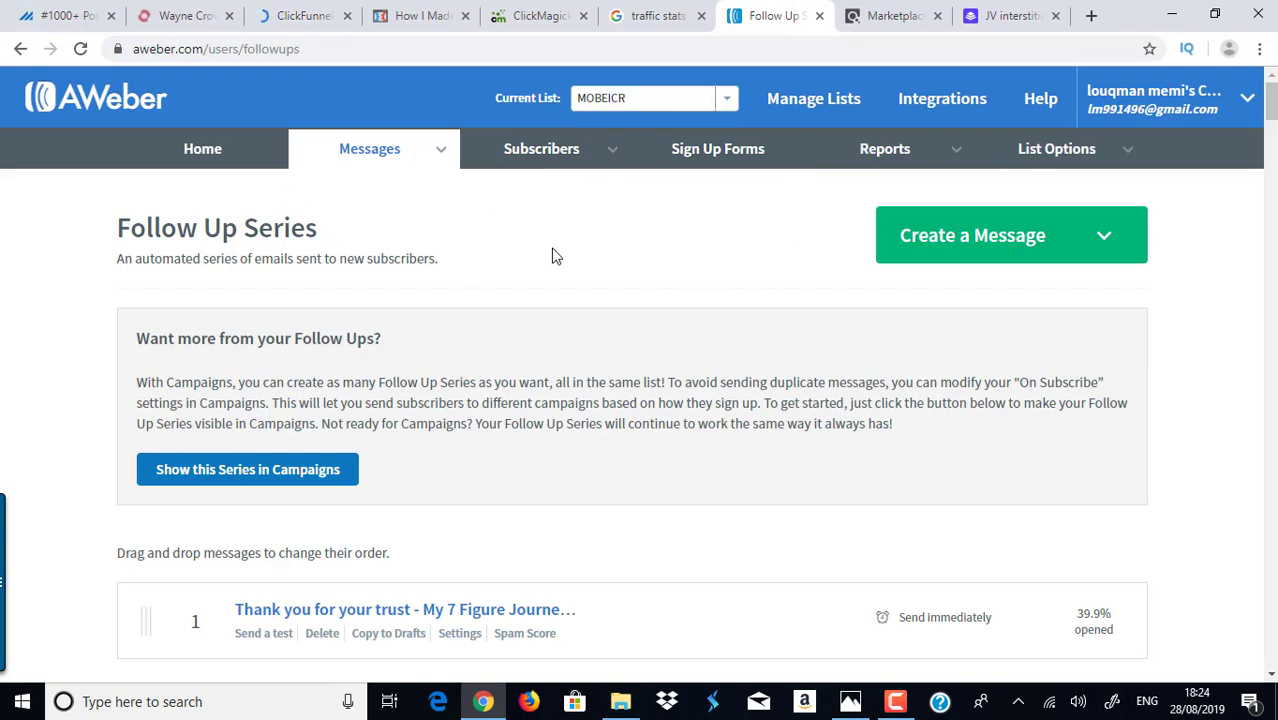
click(300, 15)
mouse_move(1212, 90)
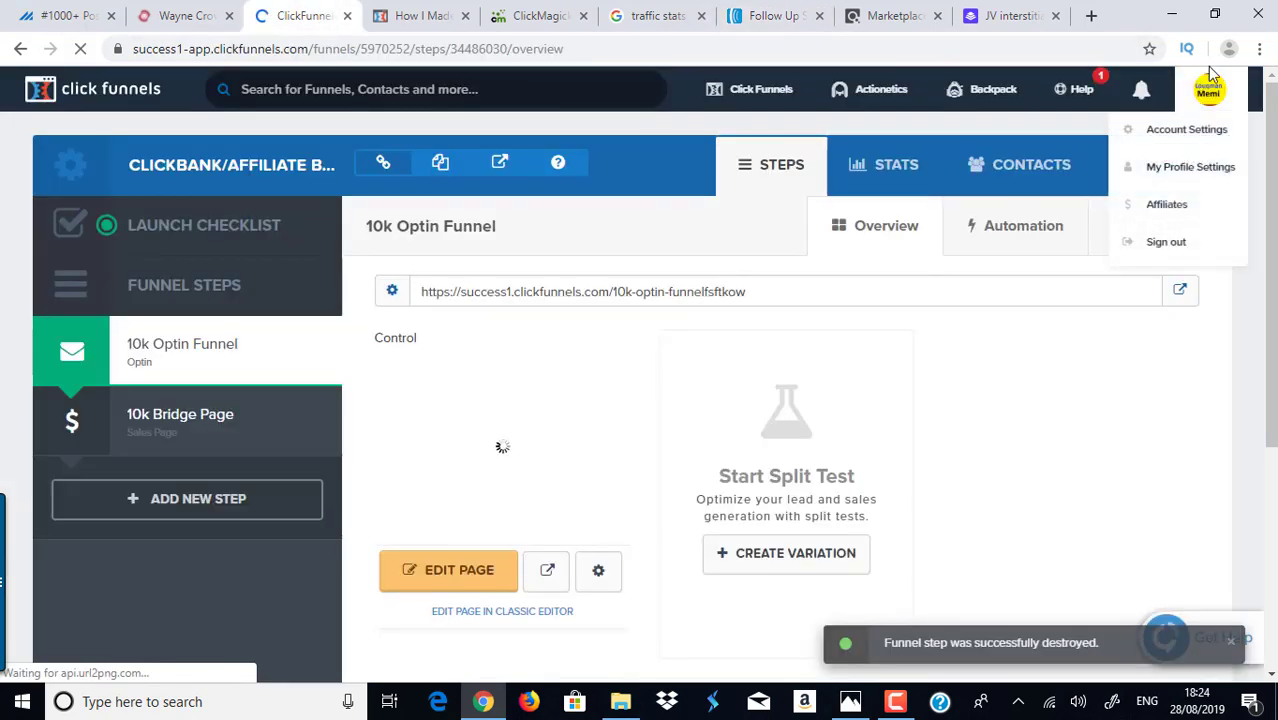
click(1177, 131)
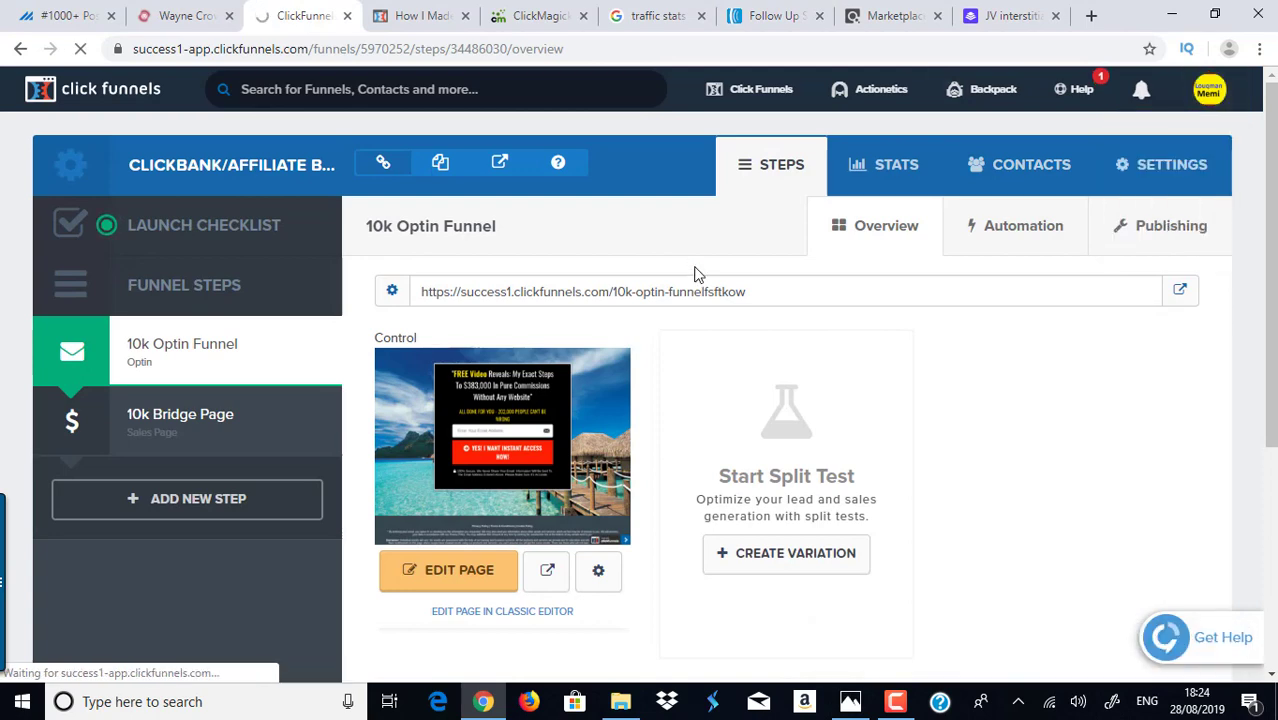
scroll(640, 400, down, 3)
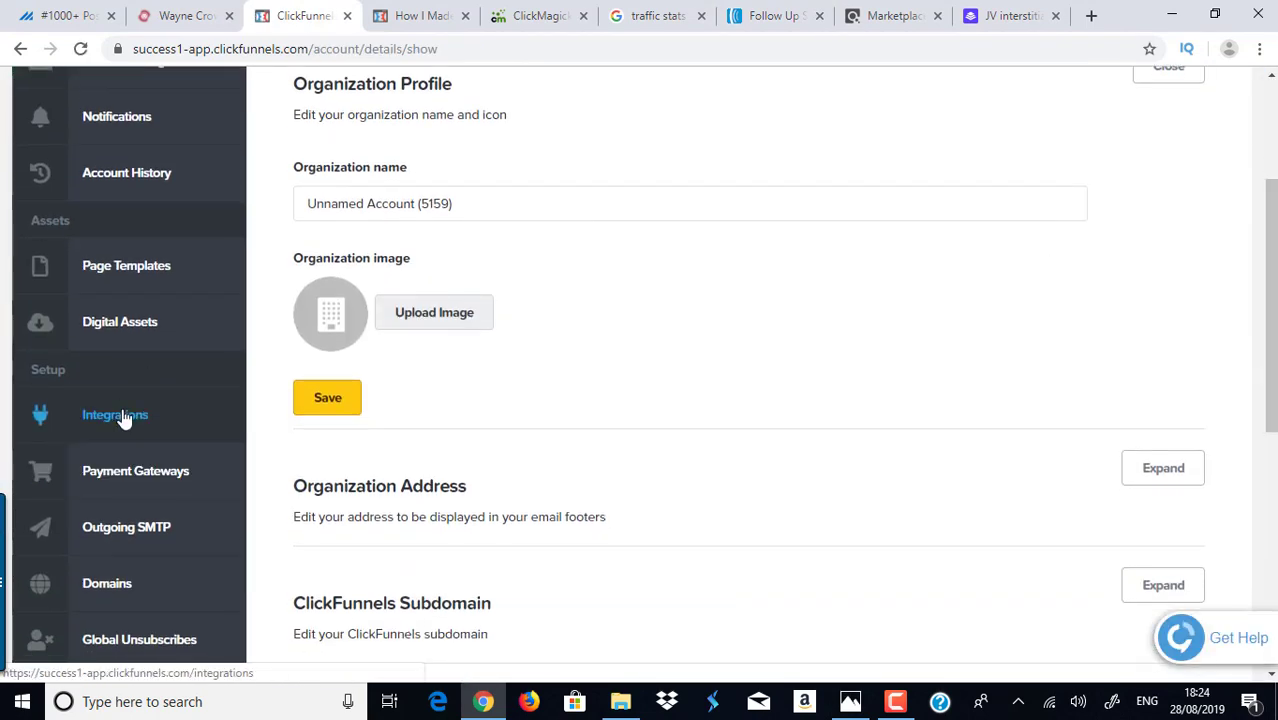
click(118, 412)
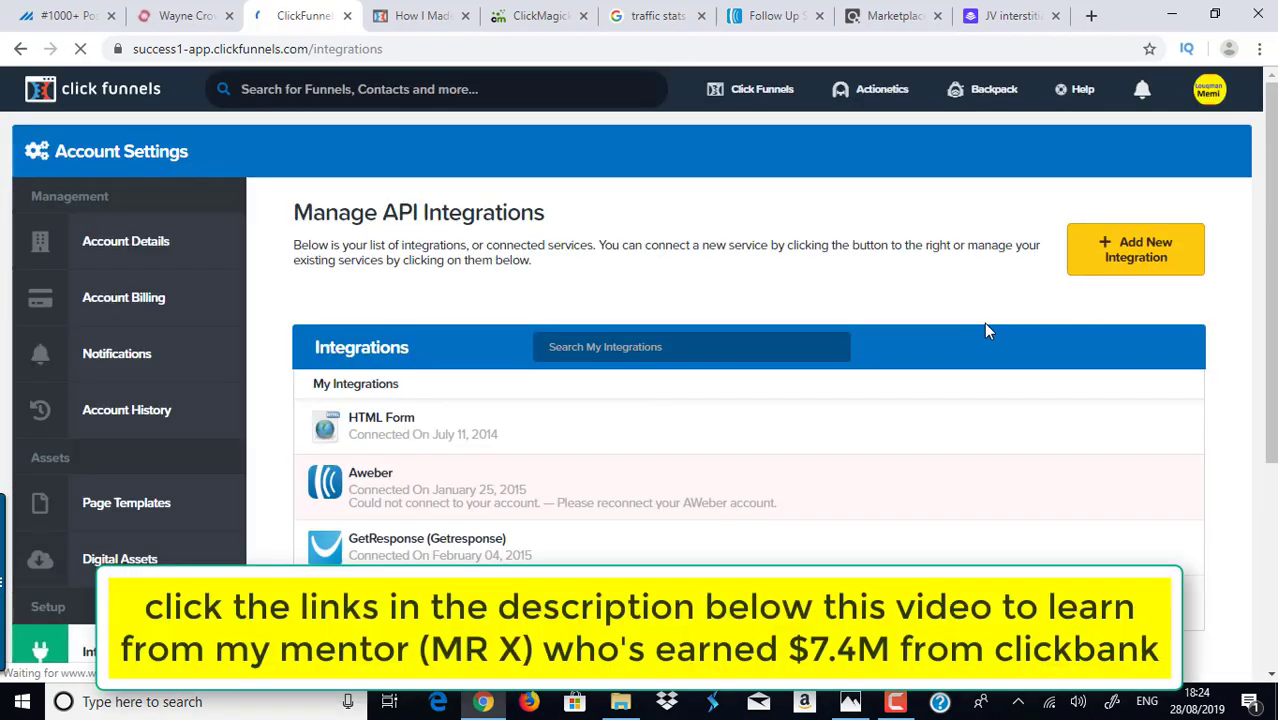
click(1158, 253)
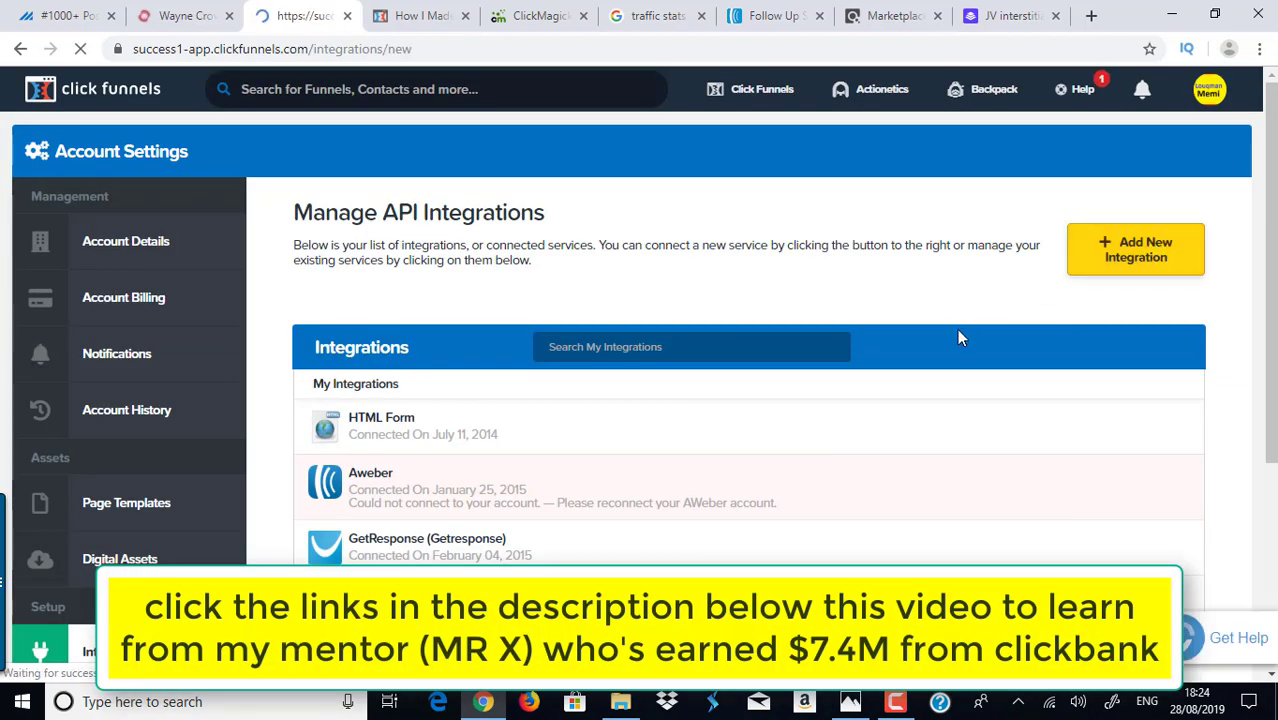
scroll(900, 285, down, 2)
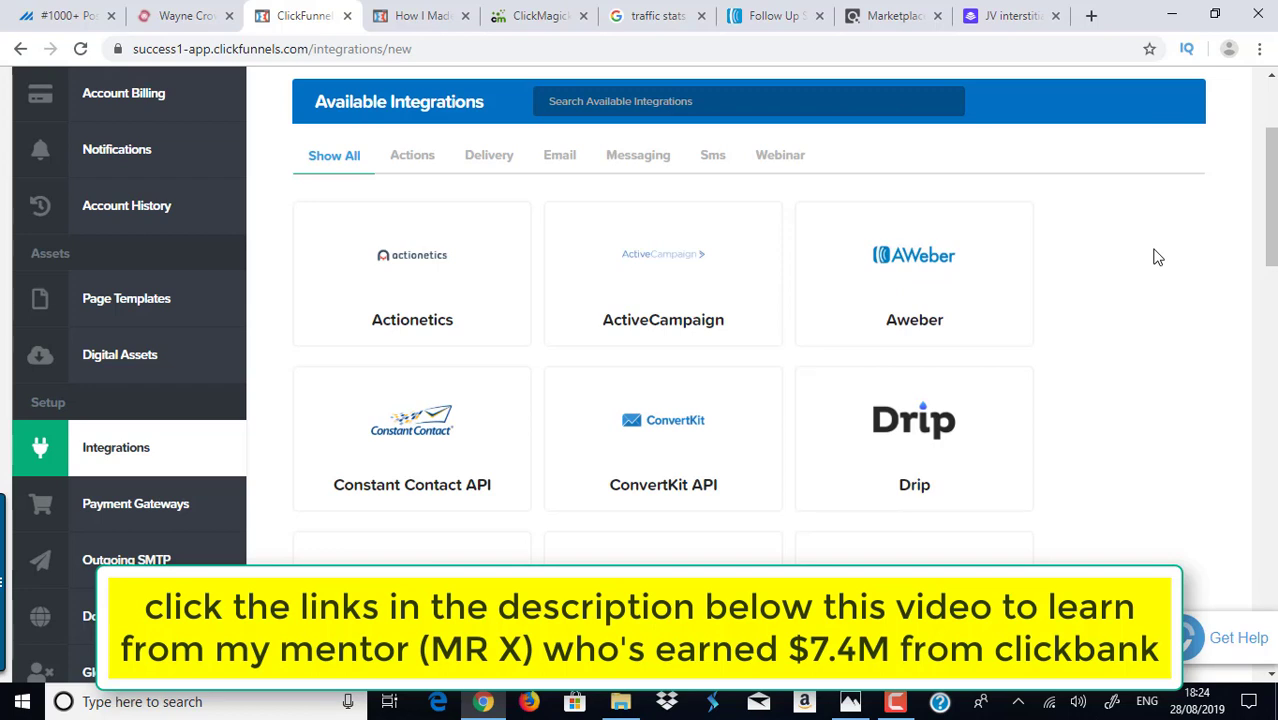
drag(1270, 250, 1270, 200)
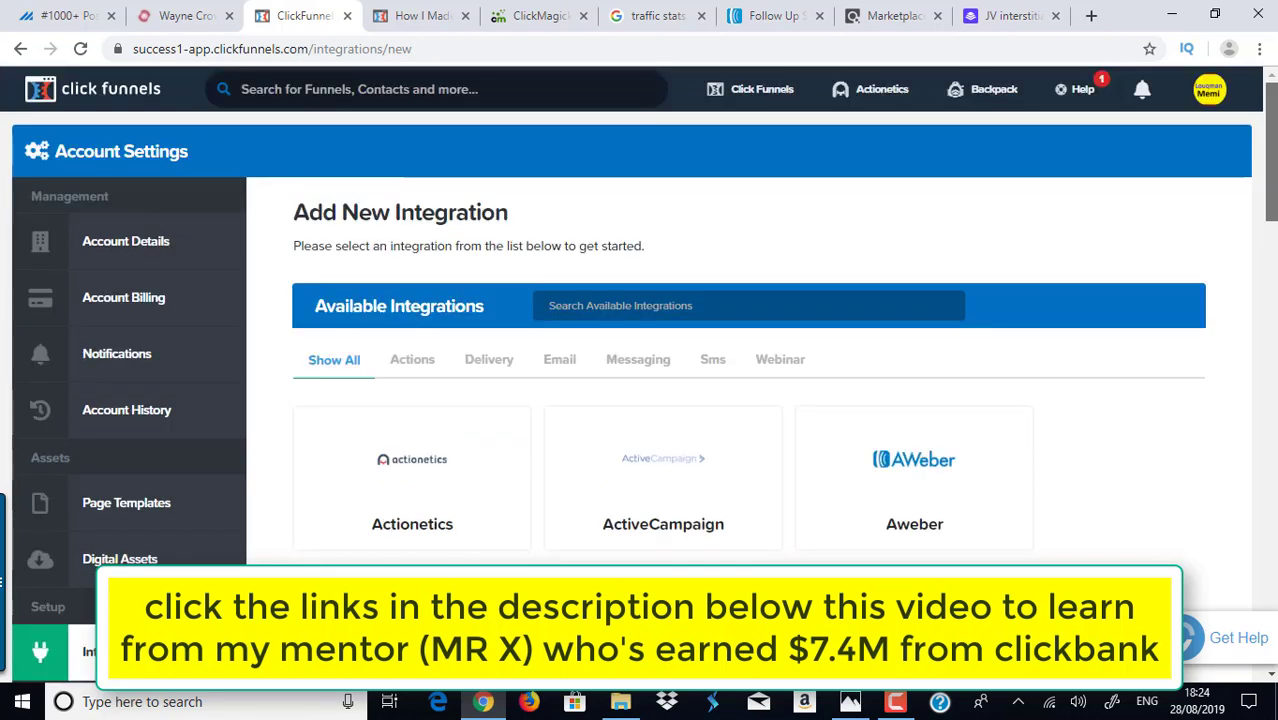
Switch to AWeber, open the MOBEICR list's settings and review its confirmation message options
click(773, 12)
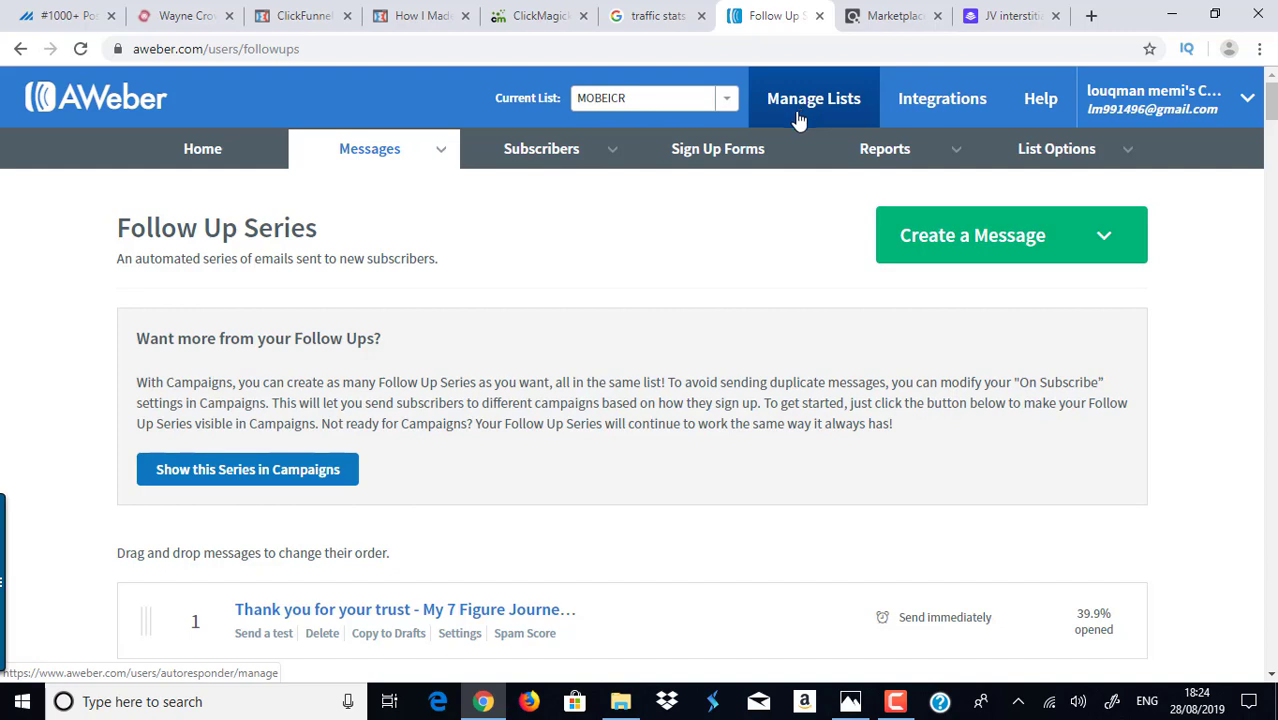
mouse_move(363, 173)
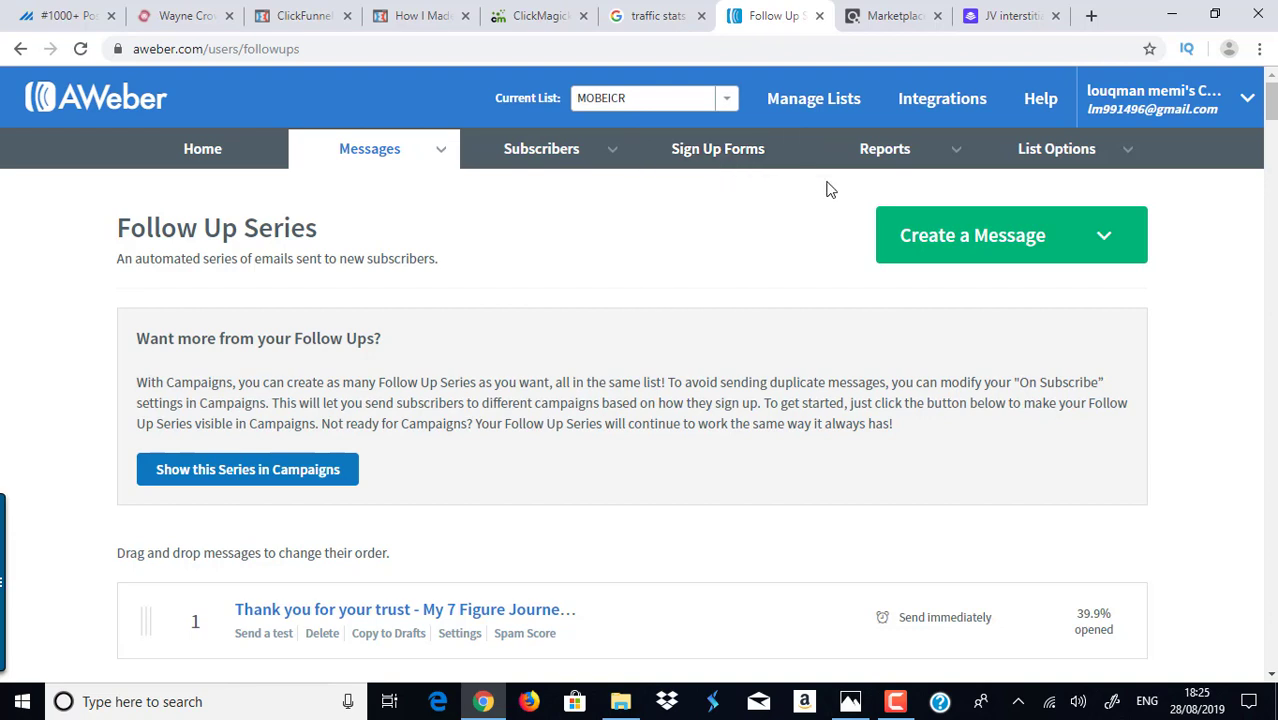
mouse_move(1095, 150)
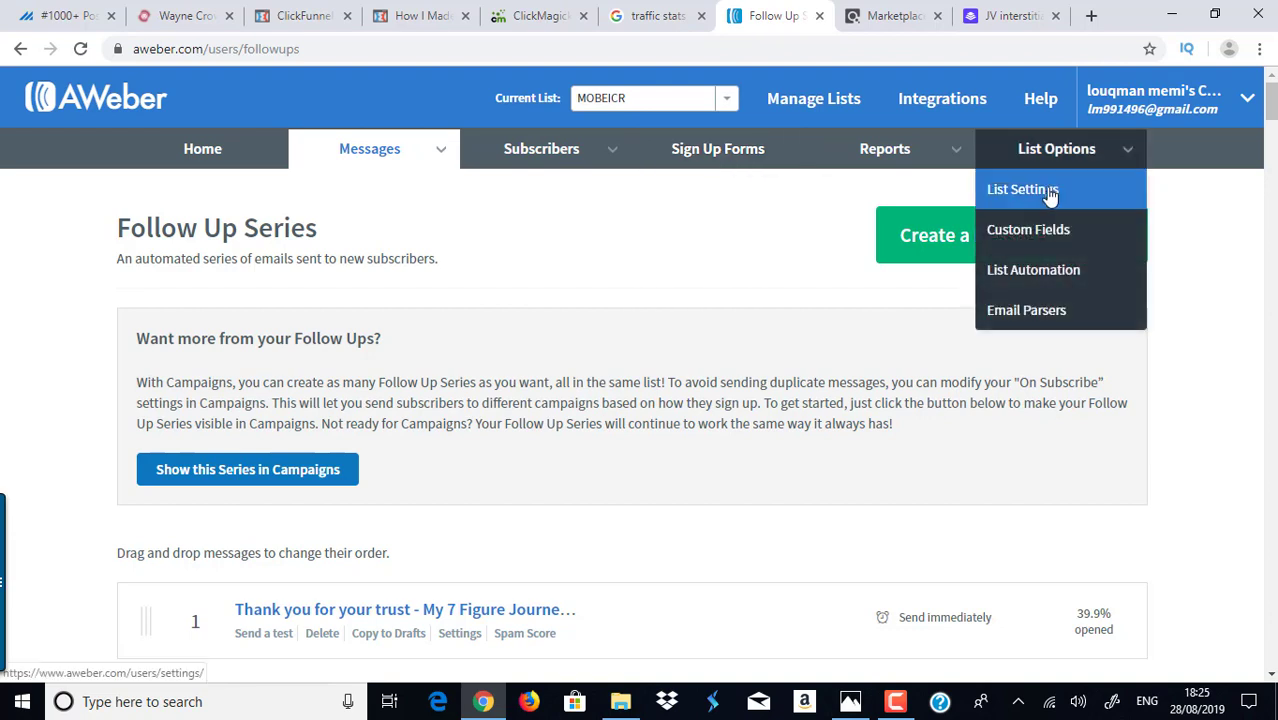
click(1050, 193)
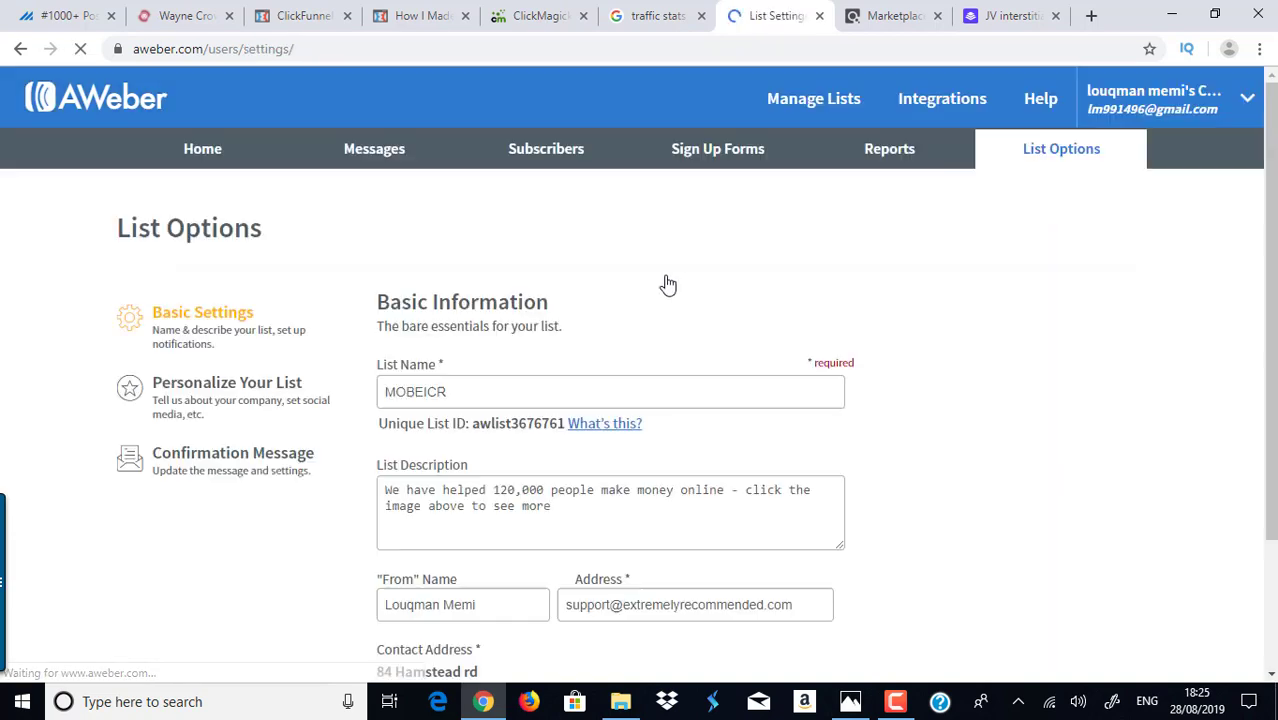
click(178, 460)
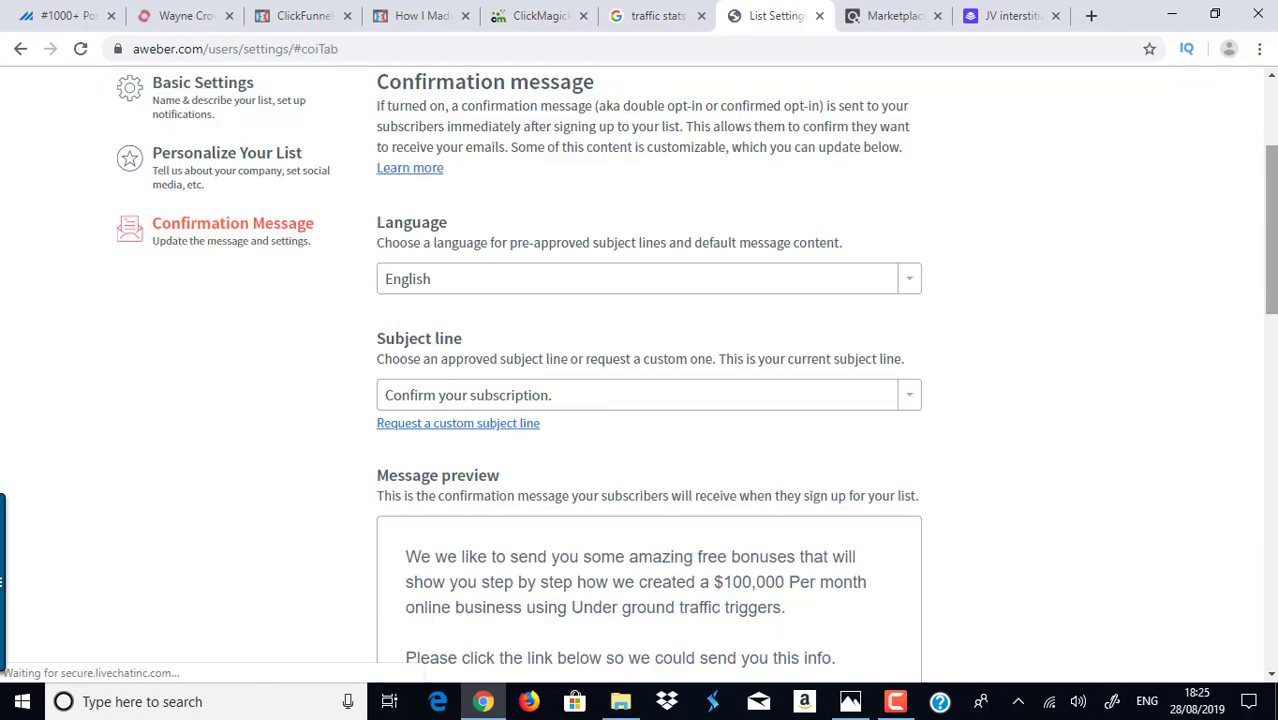
scroll(741, 341, down, 9)
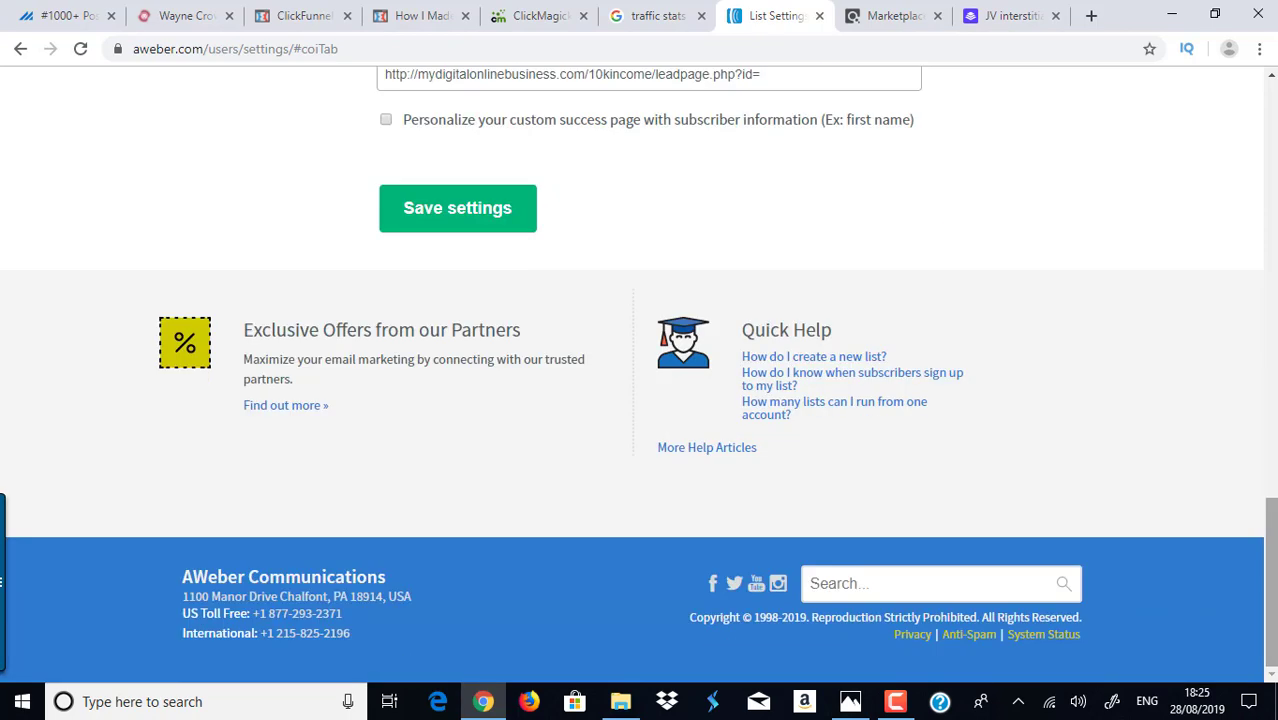
drag(1270, 453, 1041, 128)
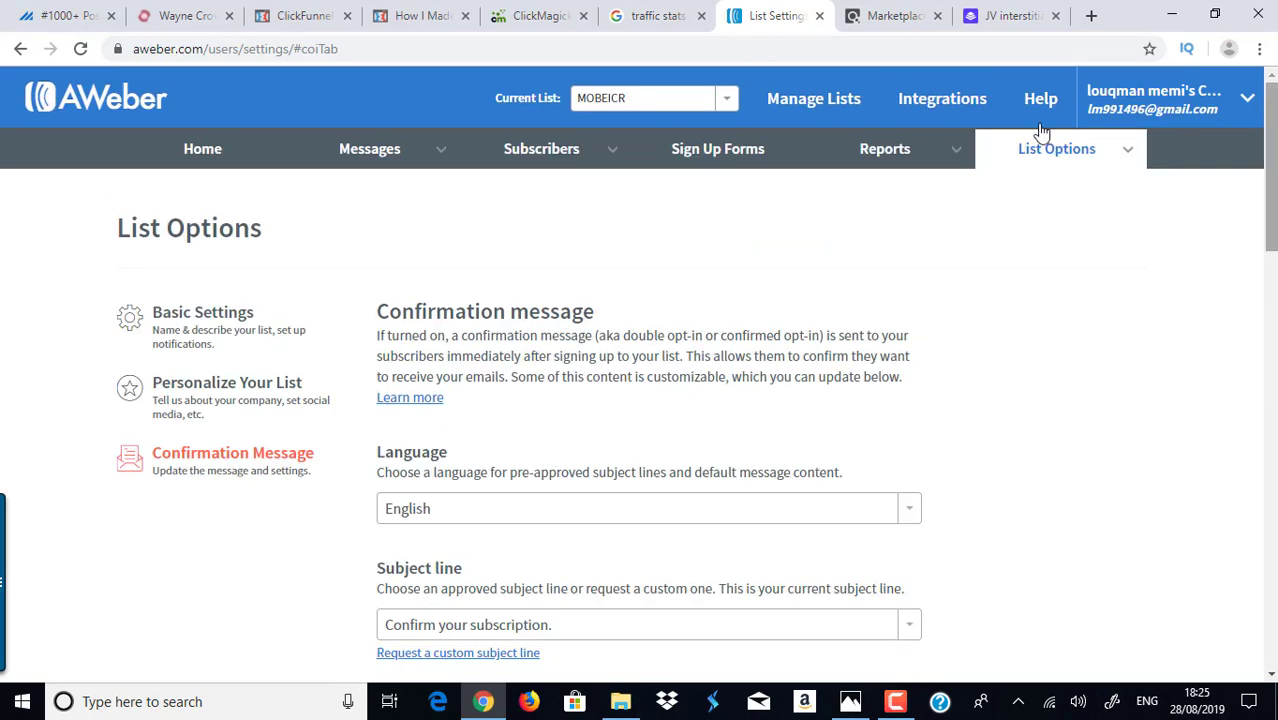
Review the opt-in page and ClickMagick tracking links, then examine the Udimi seller's order form and average traffic geography
click(418, 18)
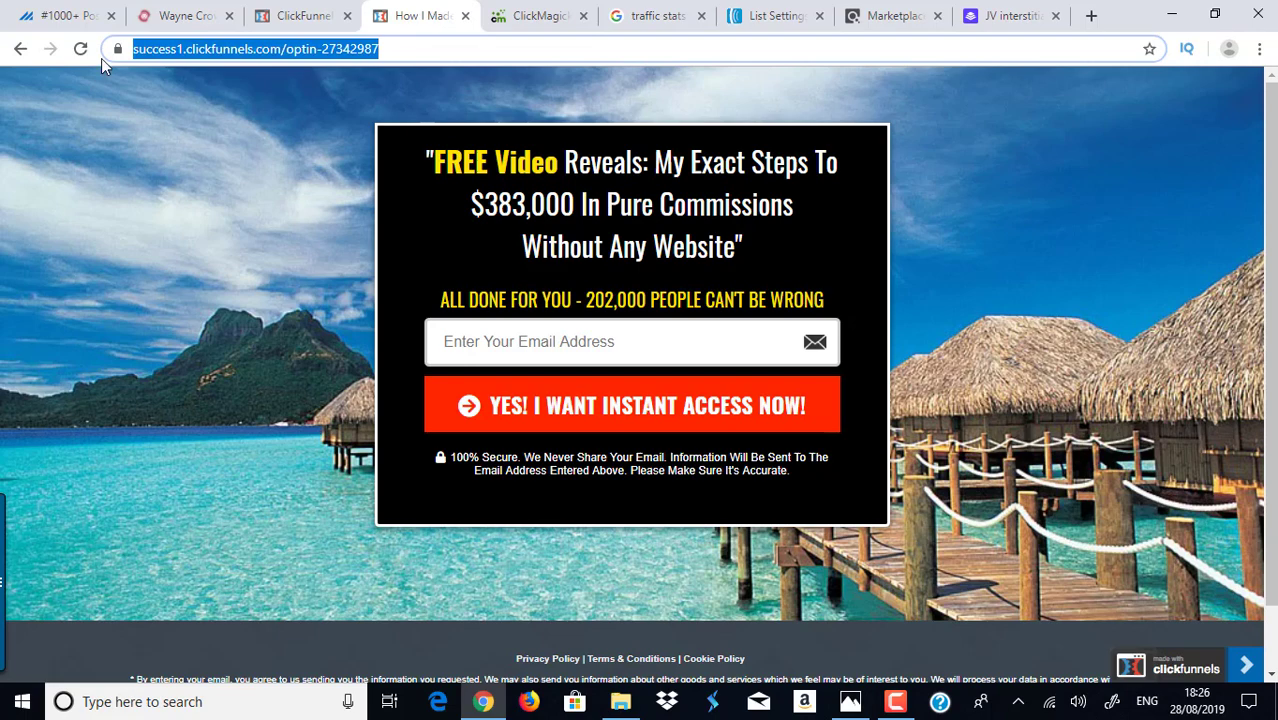
click(86, 16)
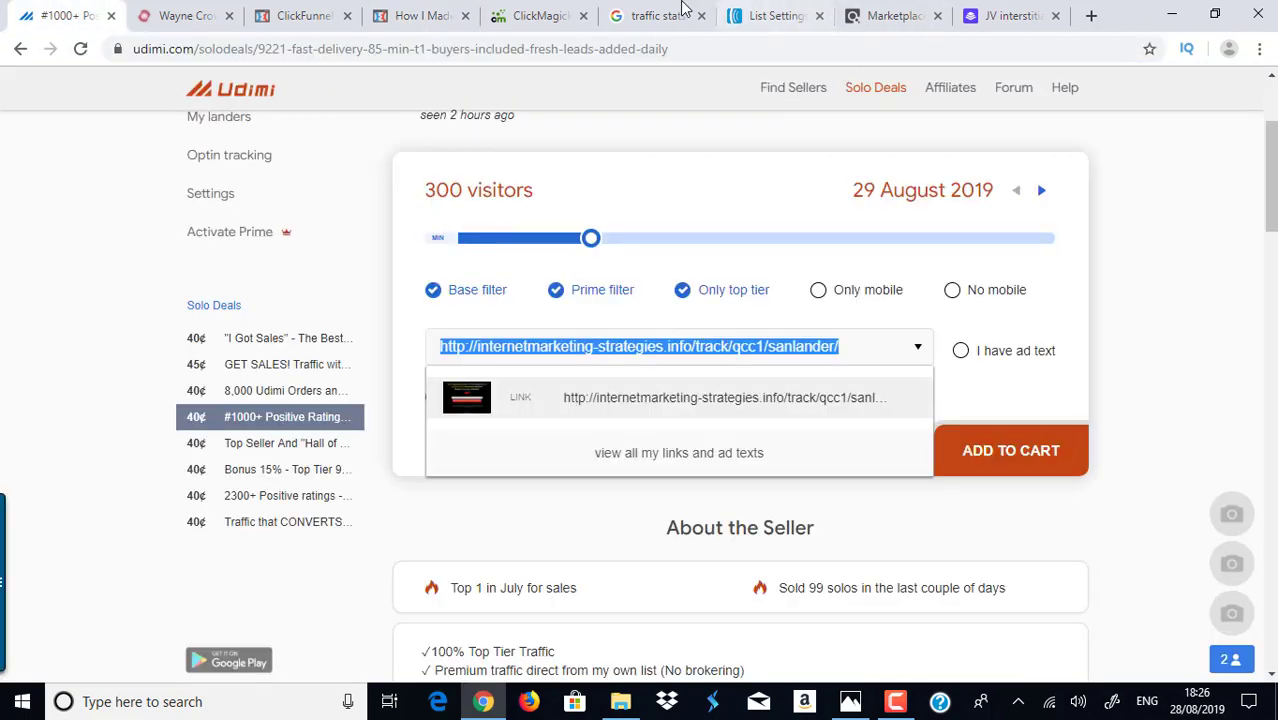
click(540, 16)
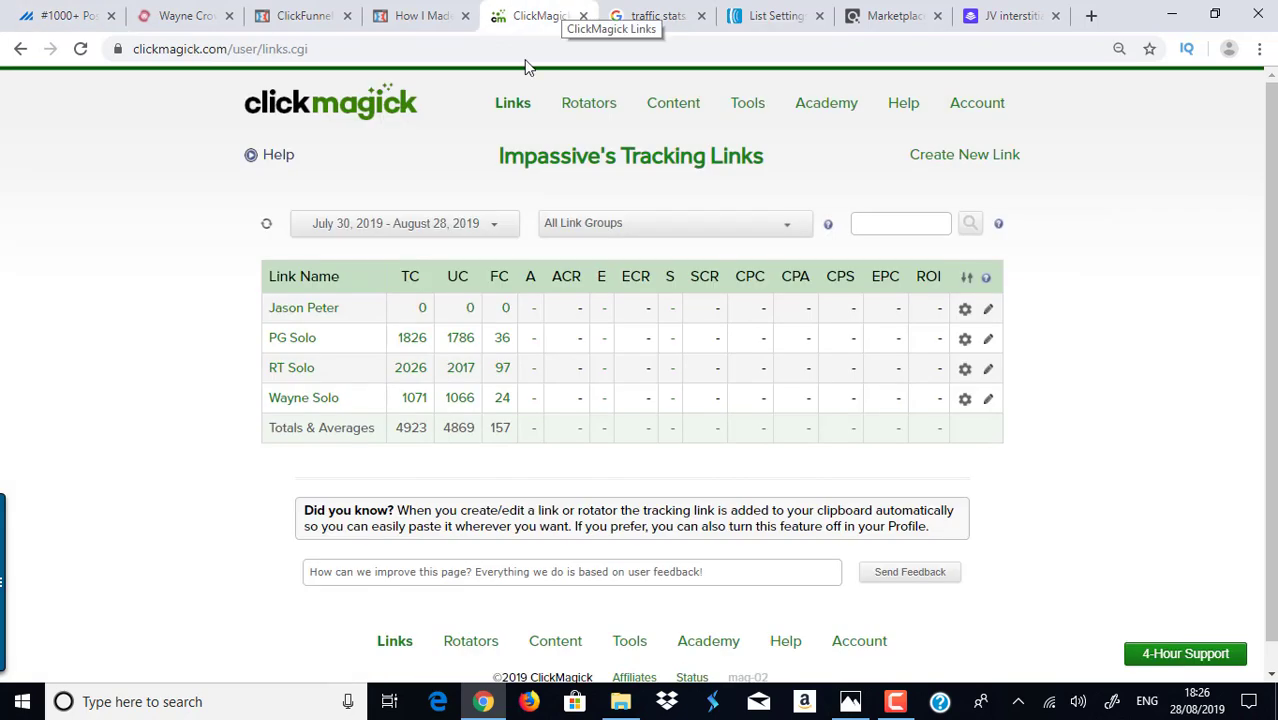
click(66, 14)
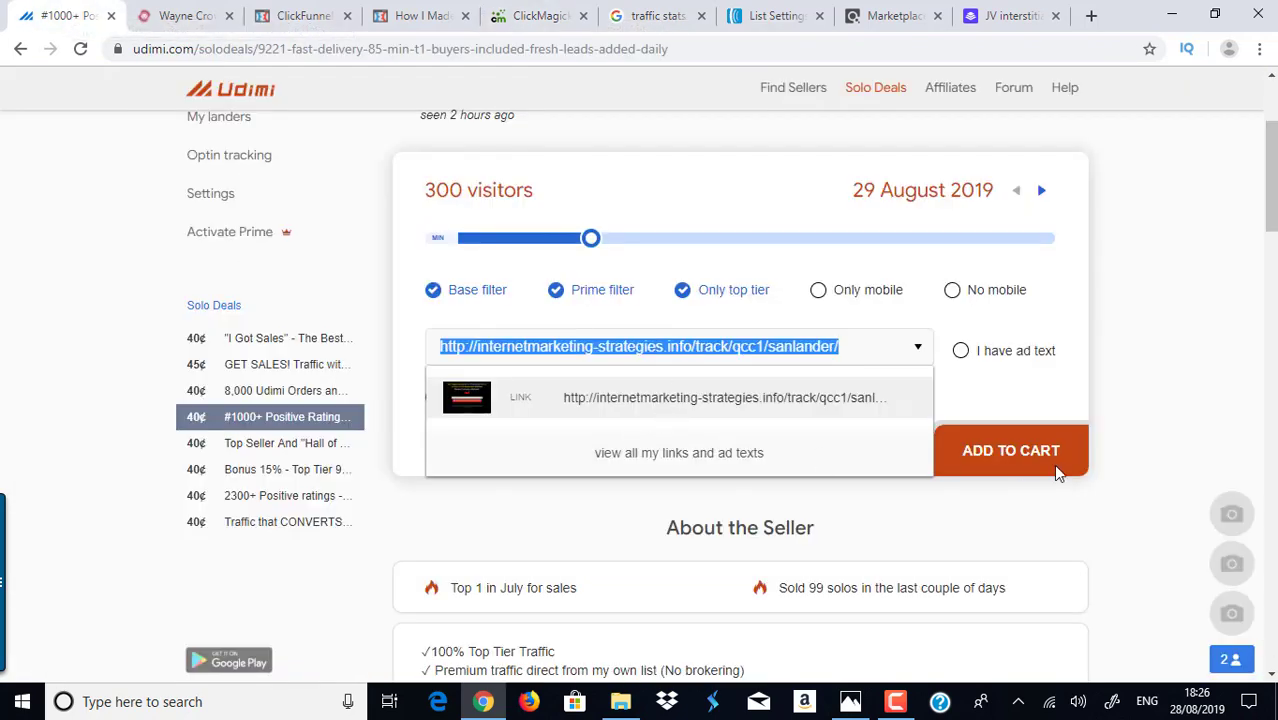
scroll(1050, 468, down, 5)
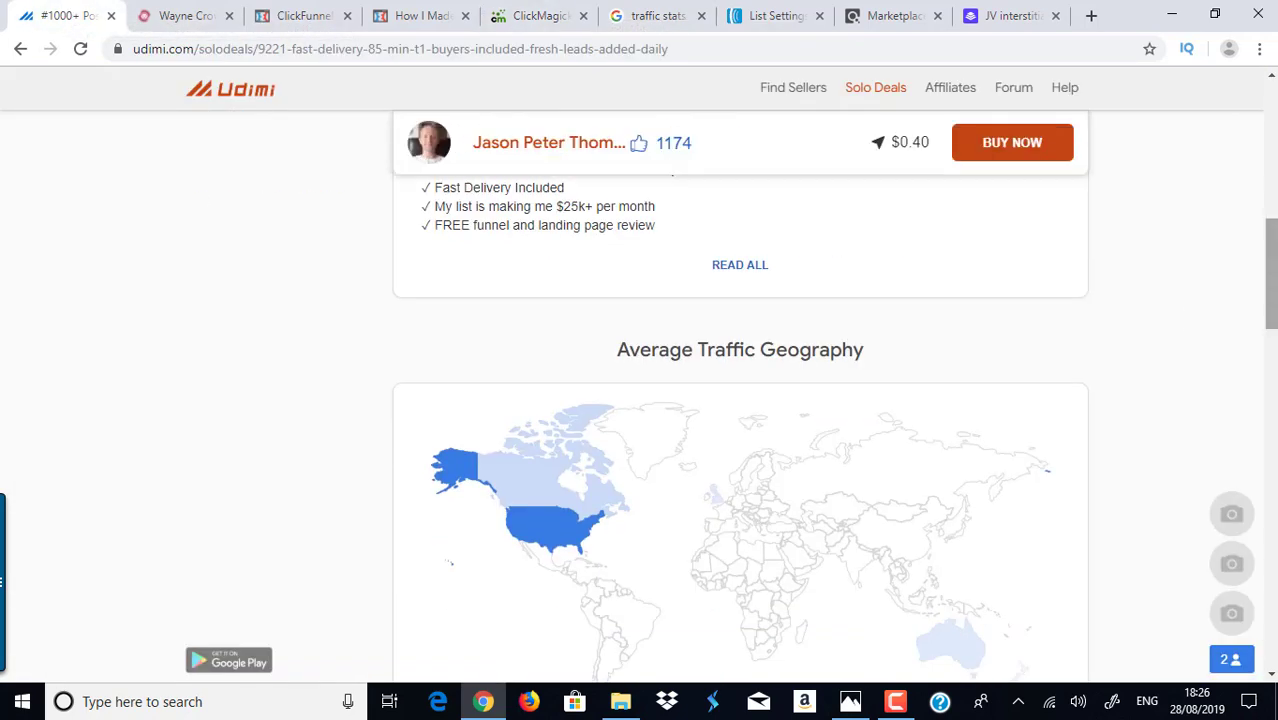
scroll(1160, 317, up, 5)
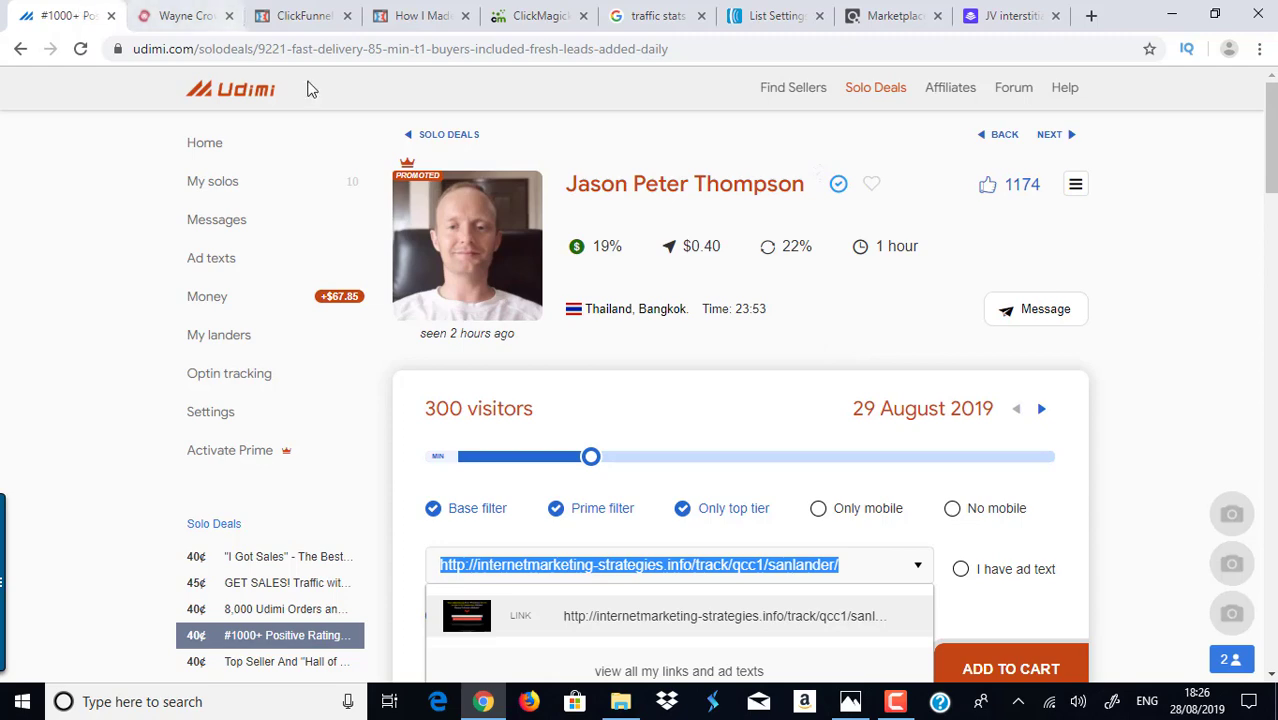
Return to ClickFunnels, open the "descrip etc.." funnel and examine the opt-in rates of its steps in the statistics
click(420, 12)
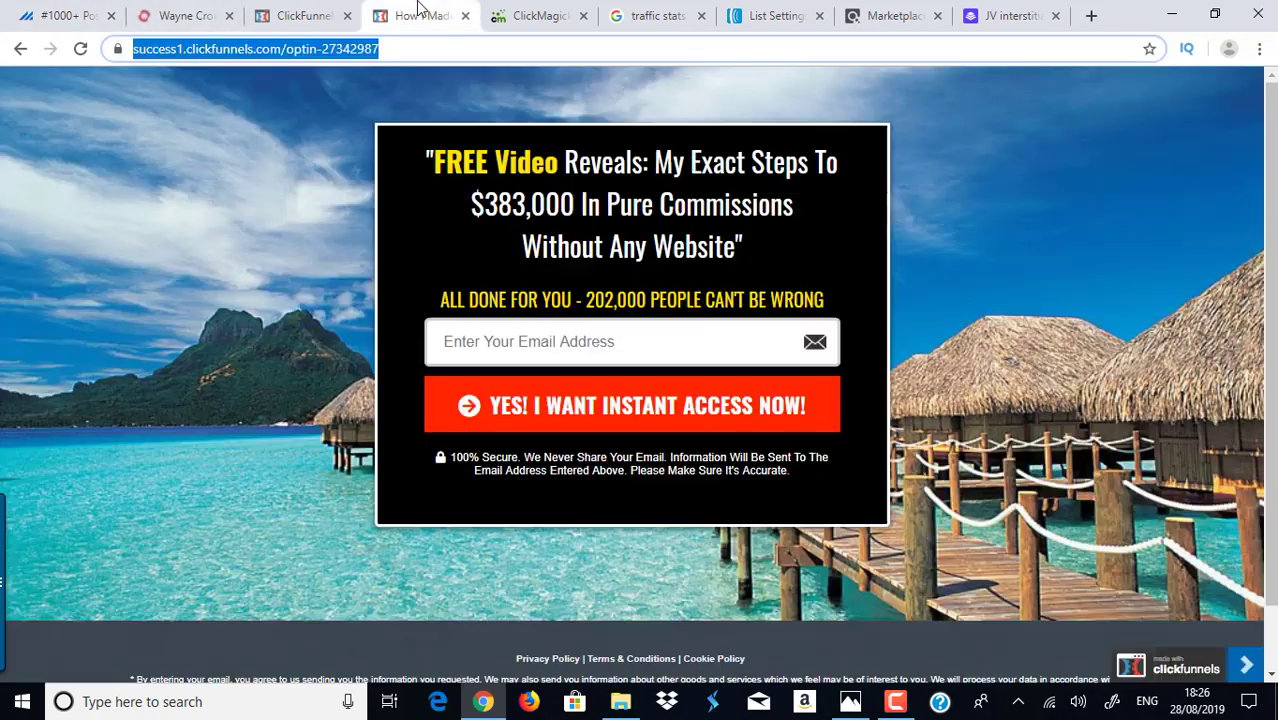
click(298, 12)
mouse_move(762, 100)
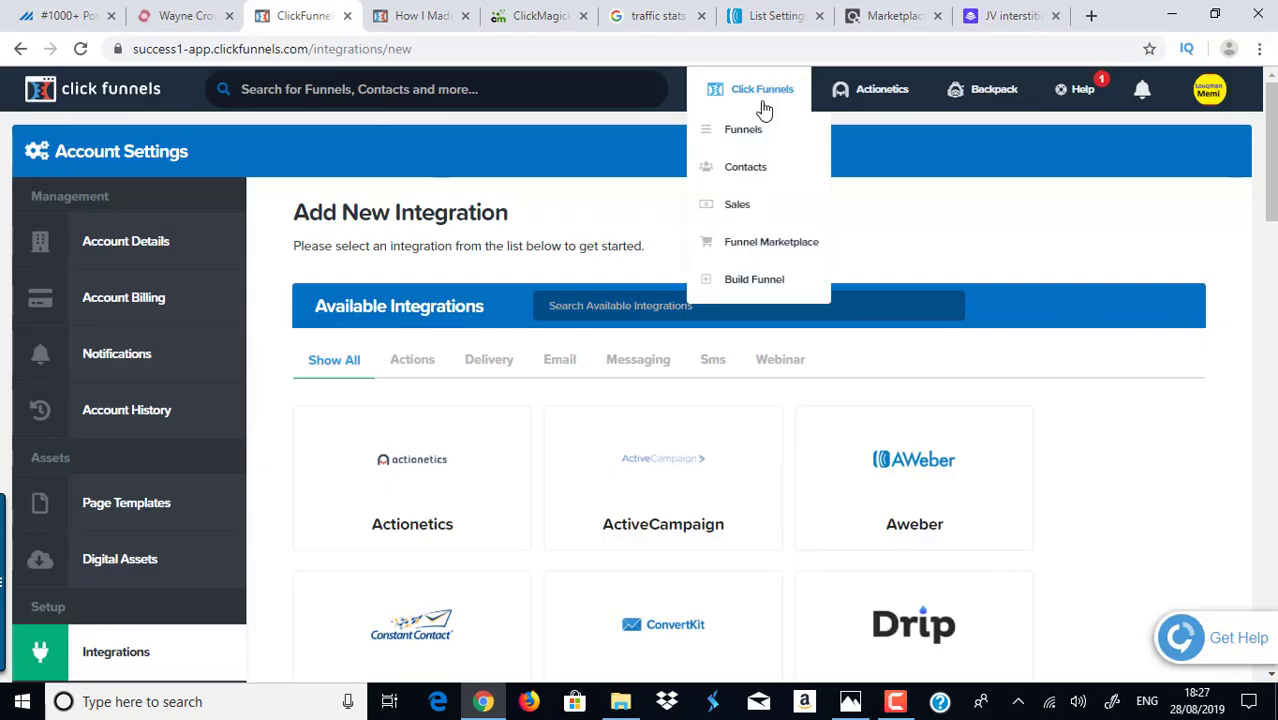
click(757, 131)
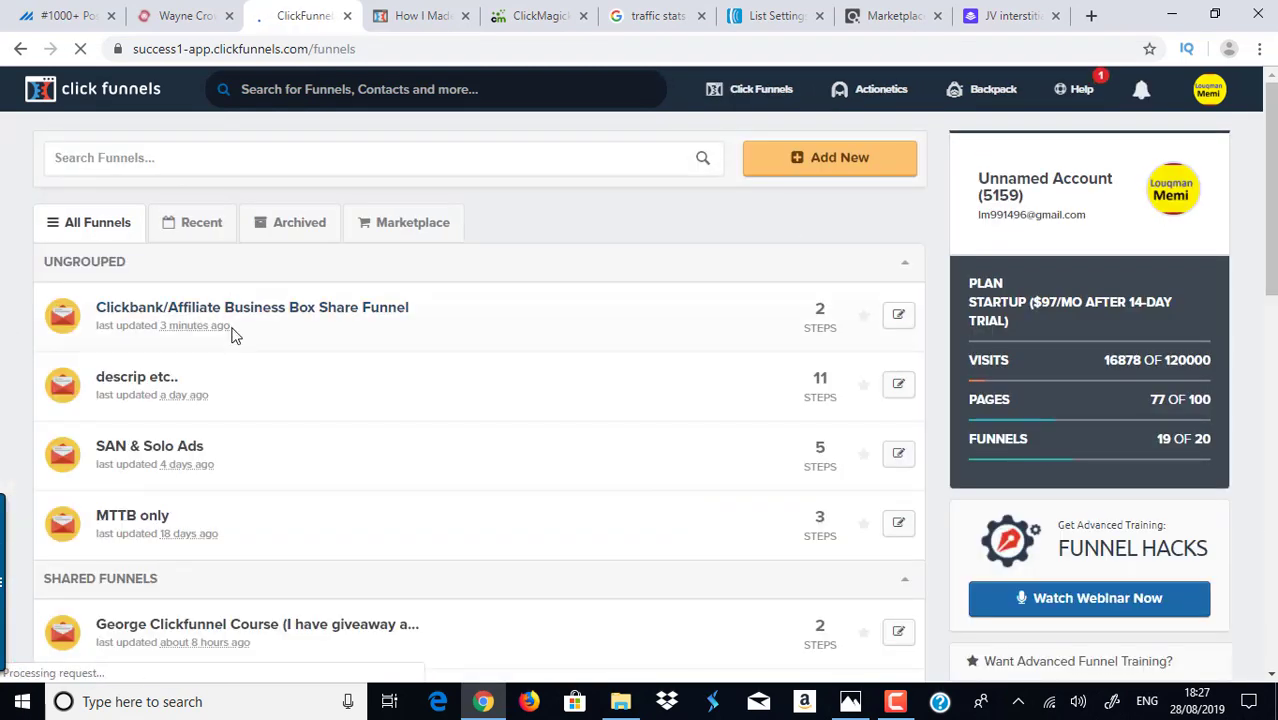
click(134, 382)
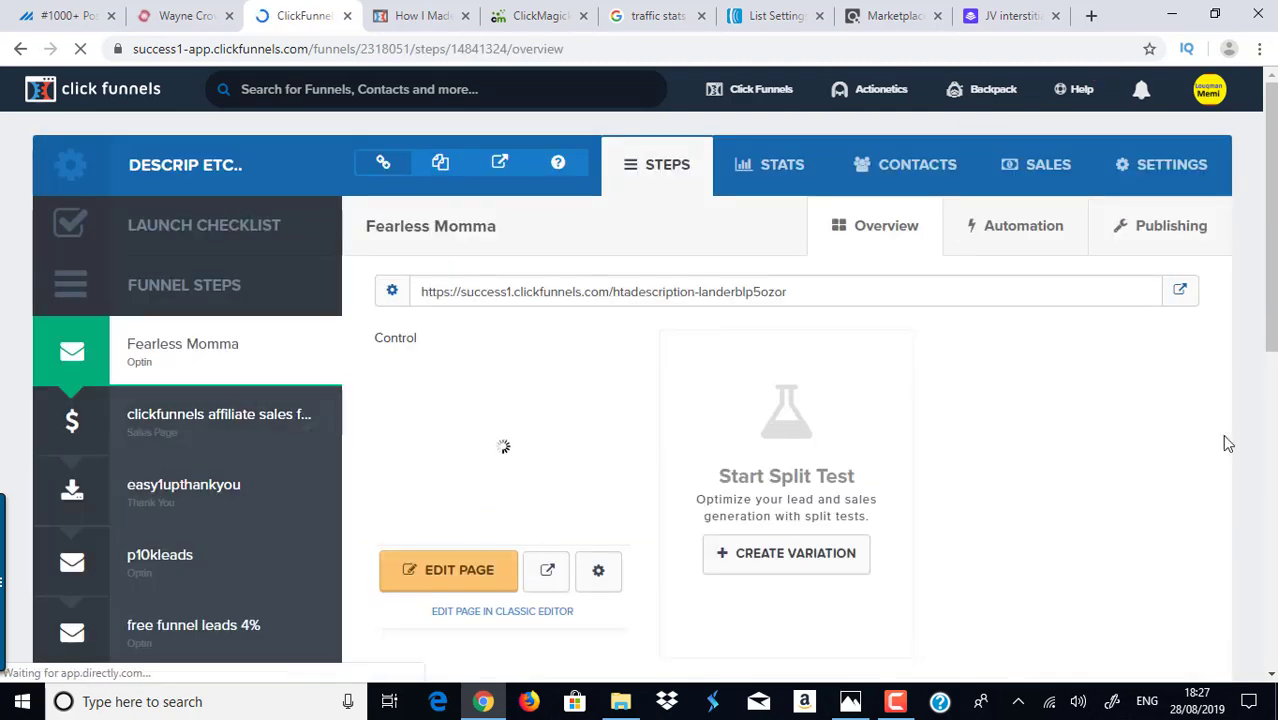
drag(1262, 315, 1262, 640)
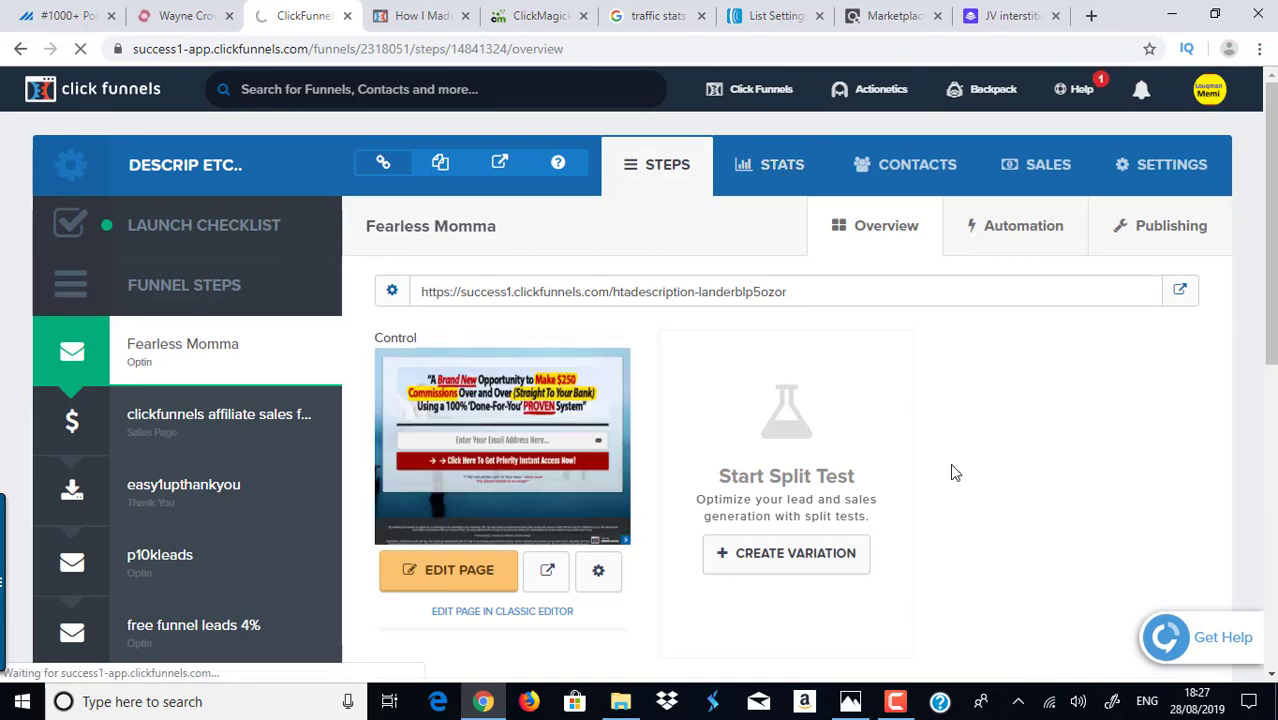
scroll(200, 270, down, 3)
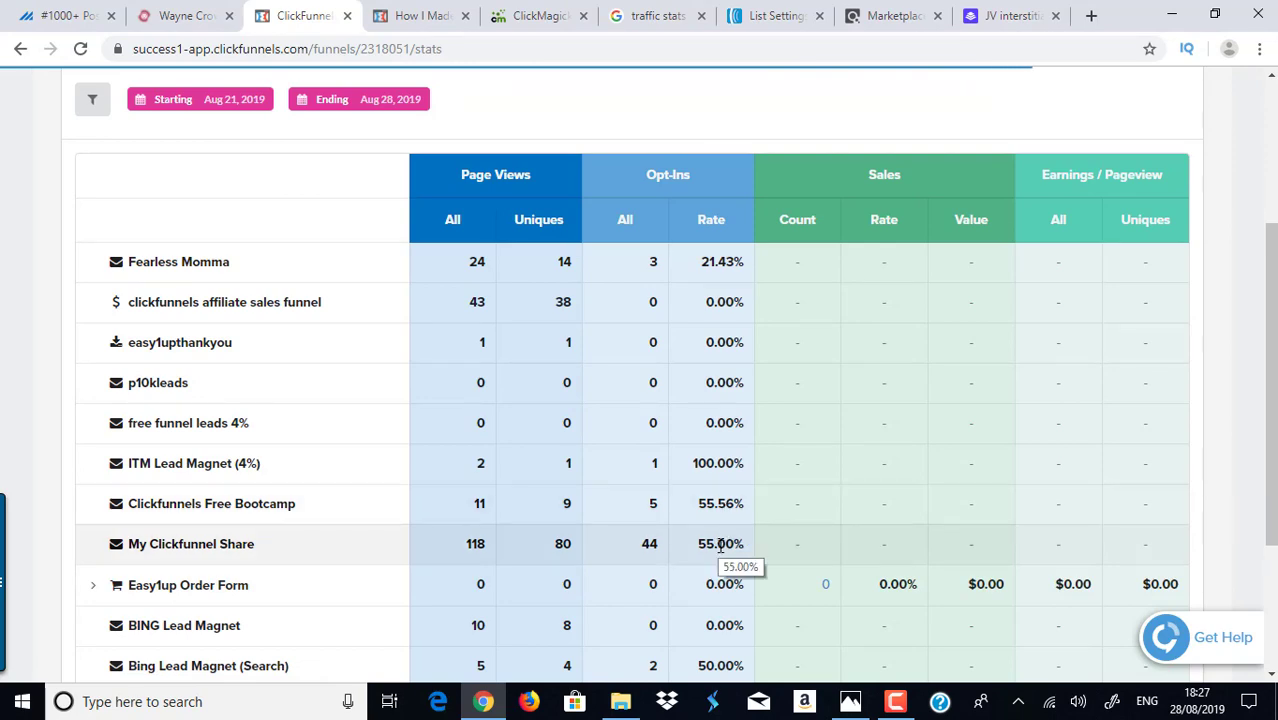
scroll(690, 460, down, 3)
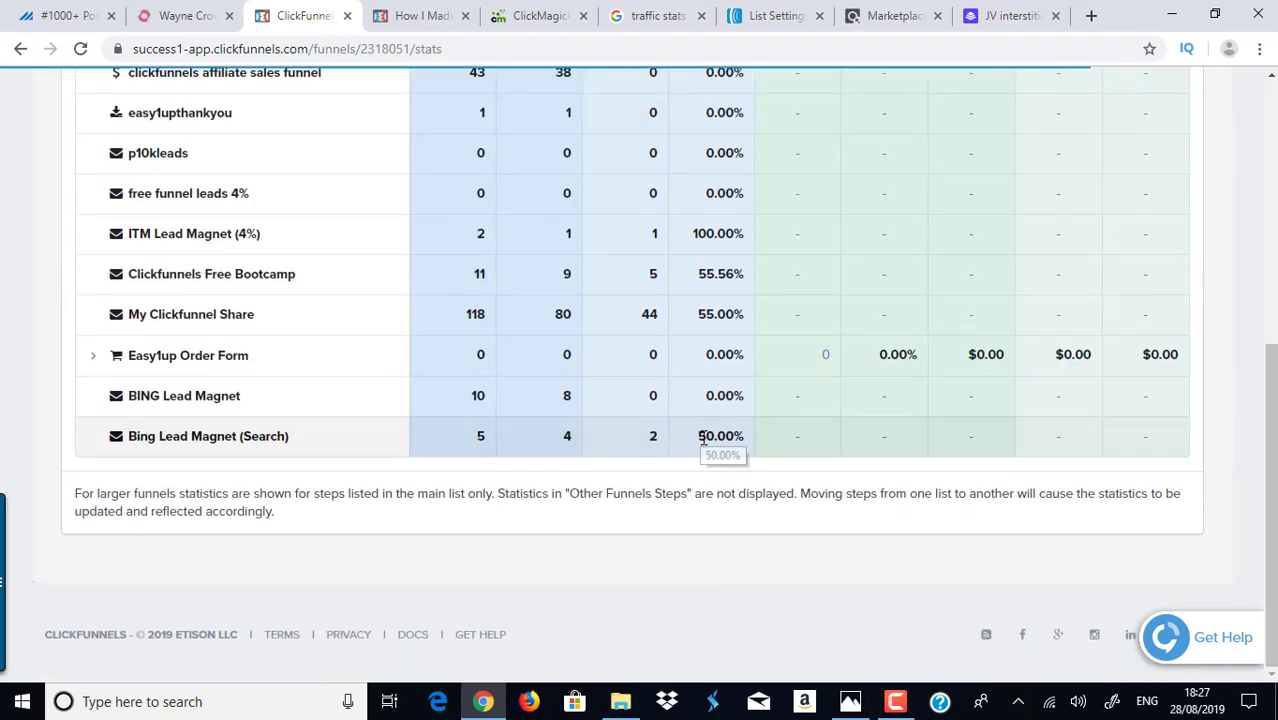
drag(1271, 500, 1271, 240)
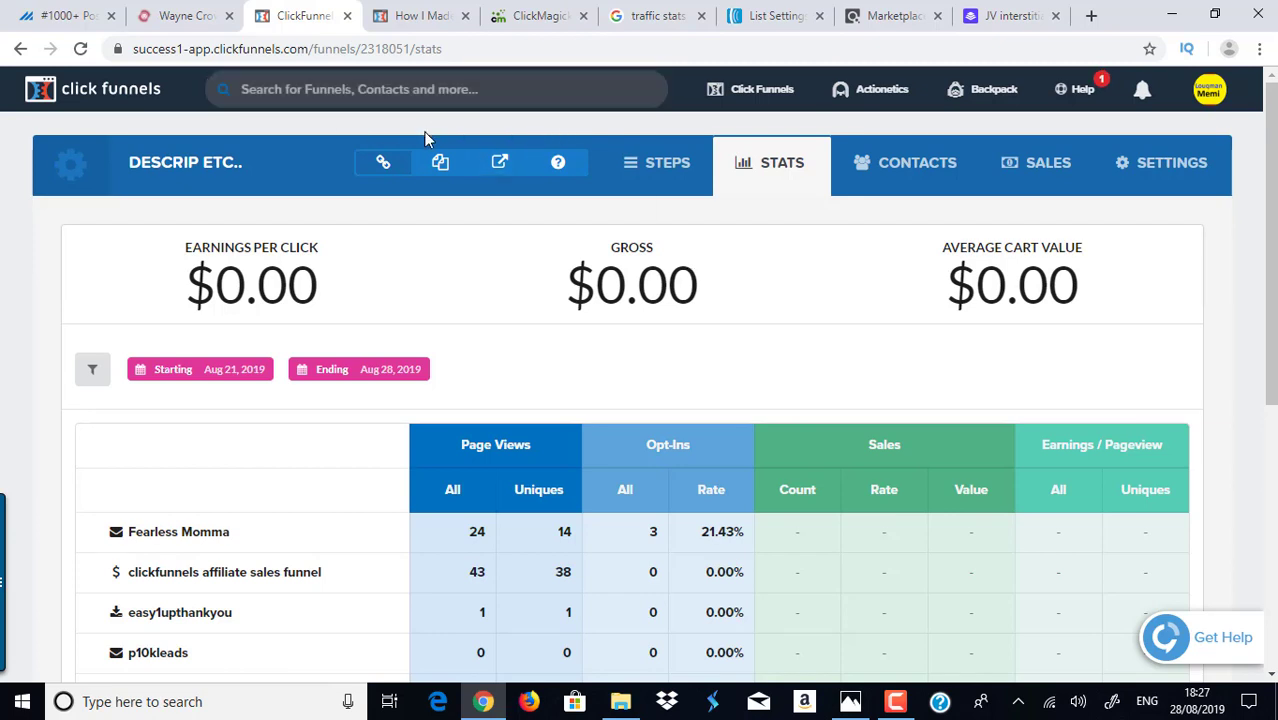
Return to the Udimi solo deal, dismiss the saved link suggestions and check the seller's sales rating
click(60, 15)
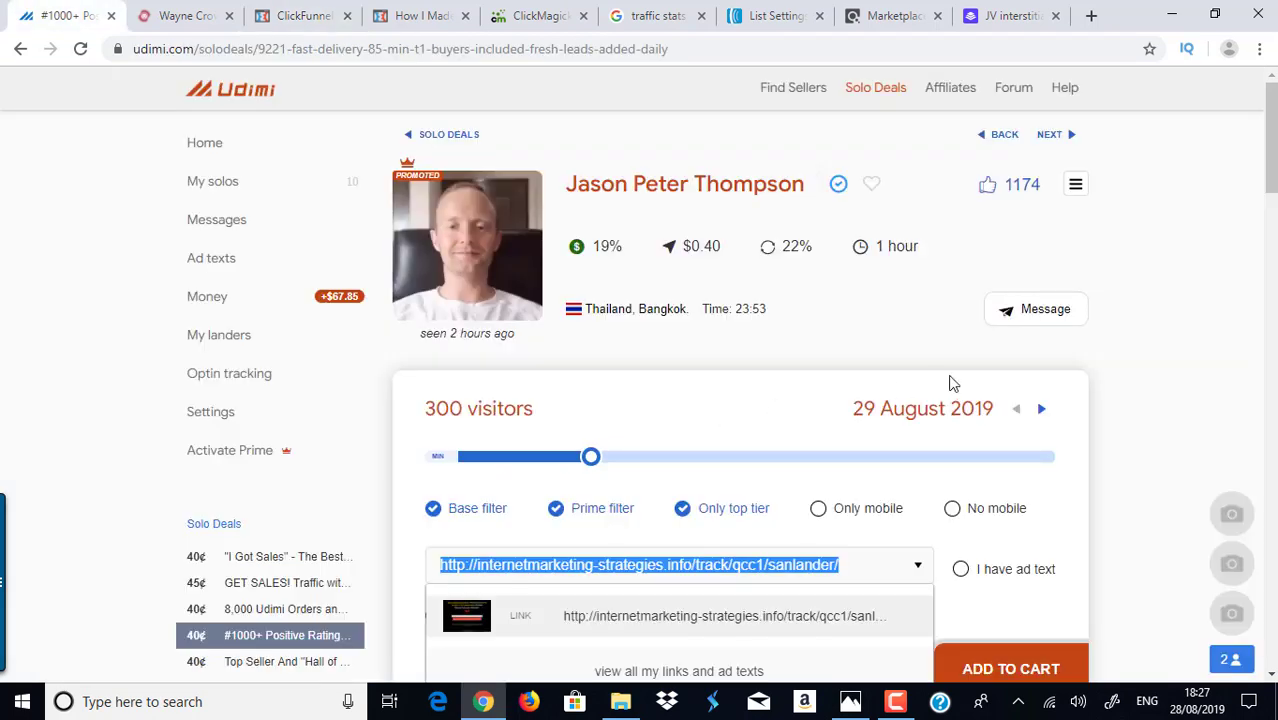
click(877, 340)
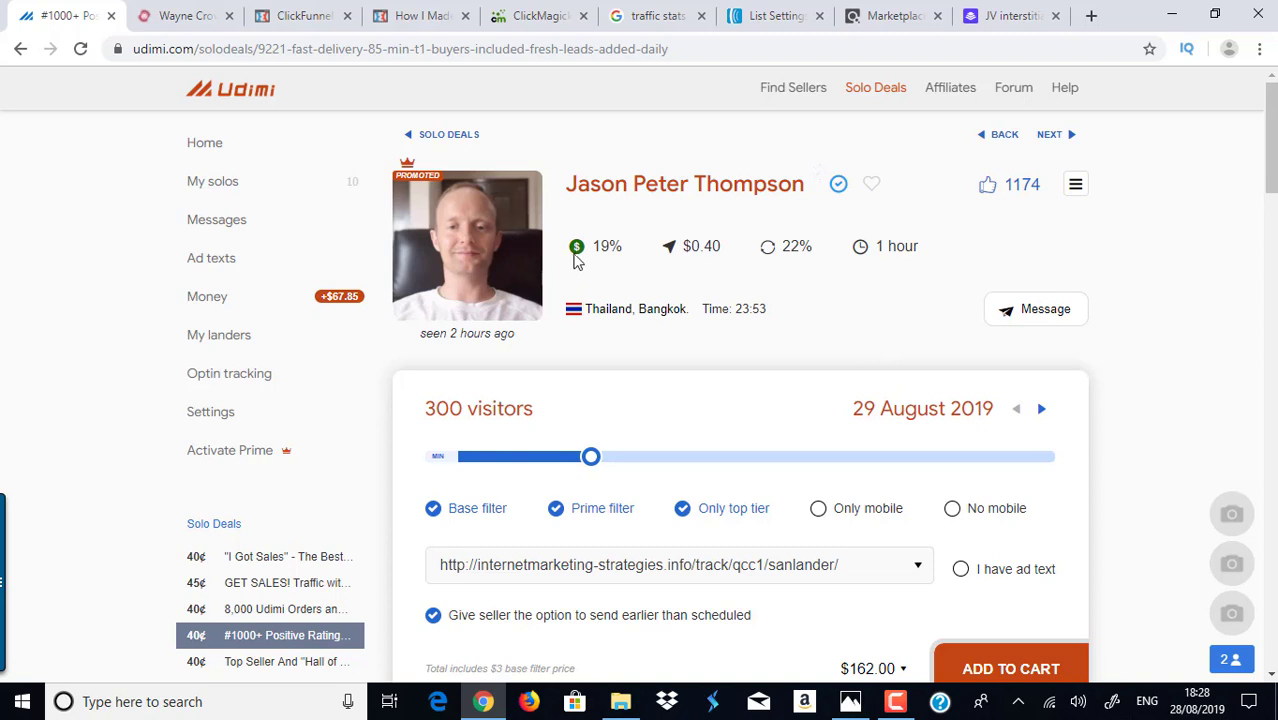
mouse_move(580, 255)
Compare the ClickMagick tracking links with the opt-in page and the ClickFunnels funnel statistics, then return to the Udimi deal
click(533, 15)
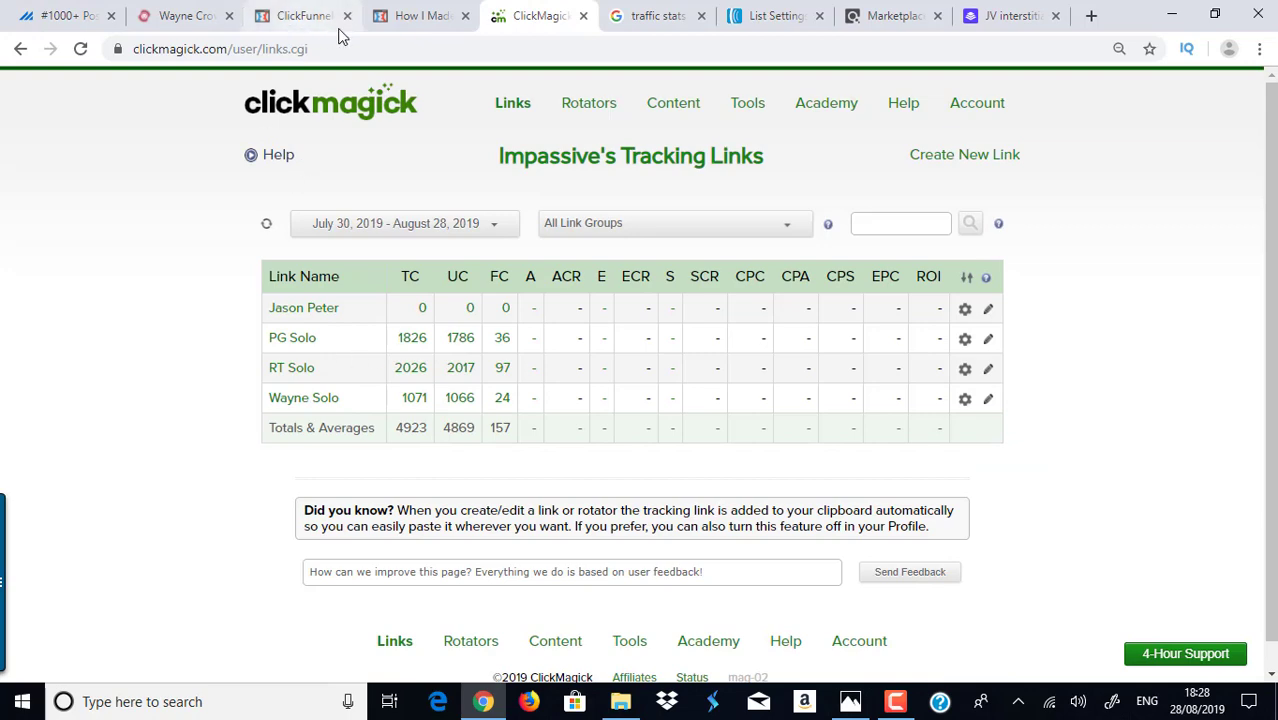
click(422, 14)
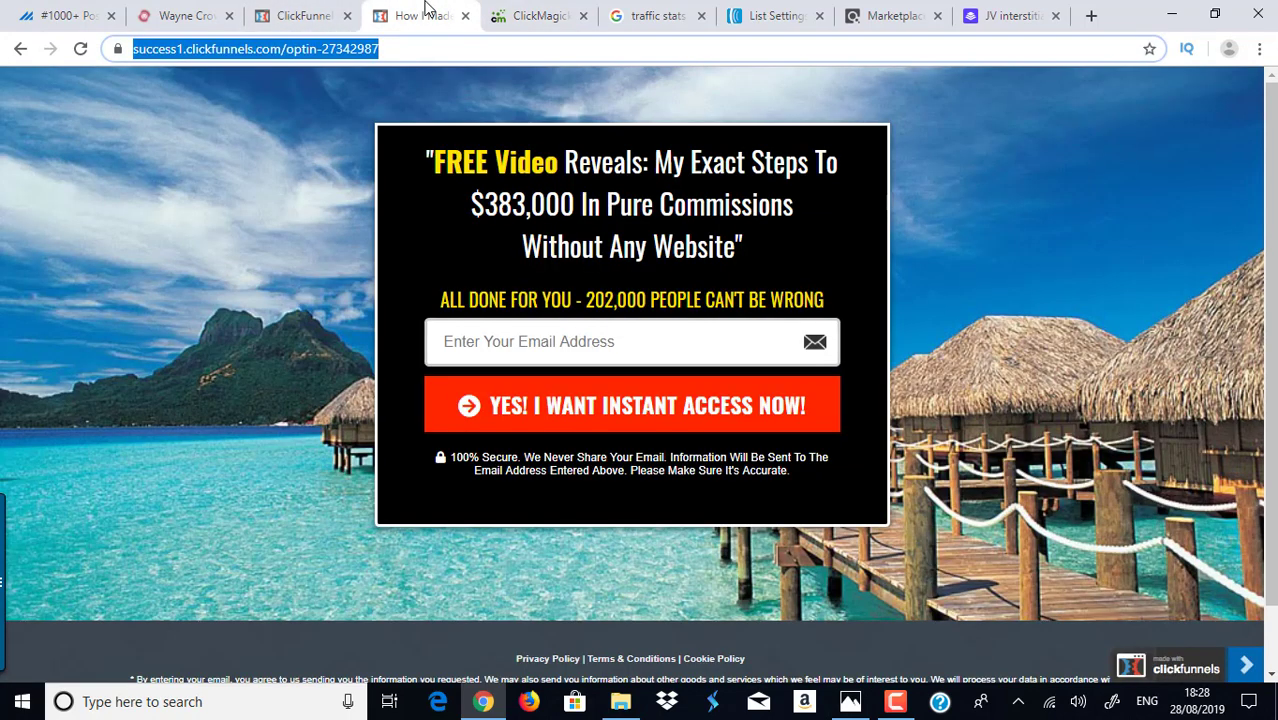
click(297, 14)
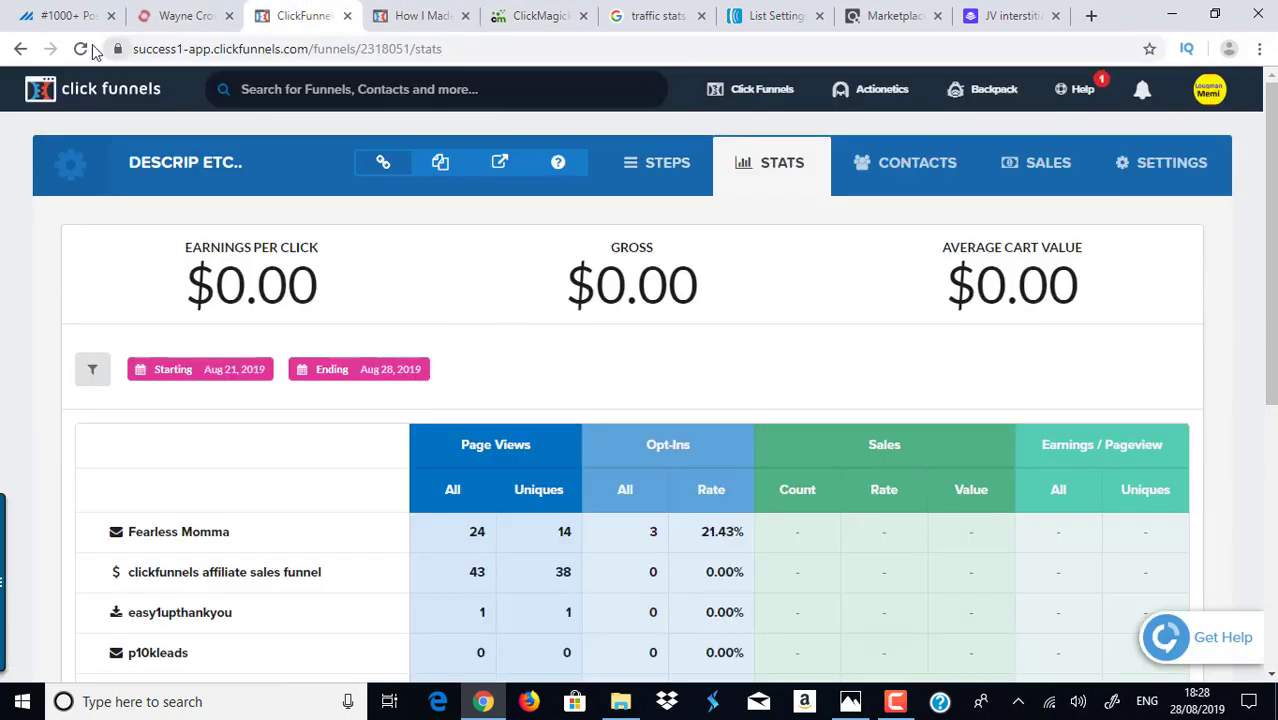
click(545, 22)
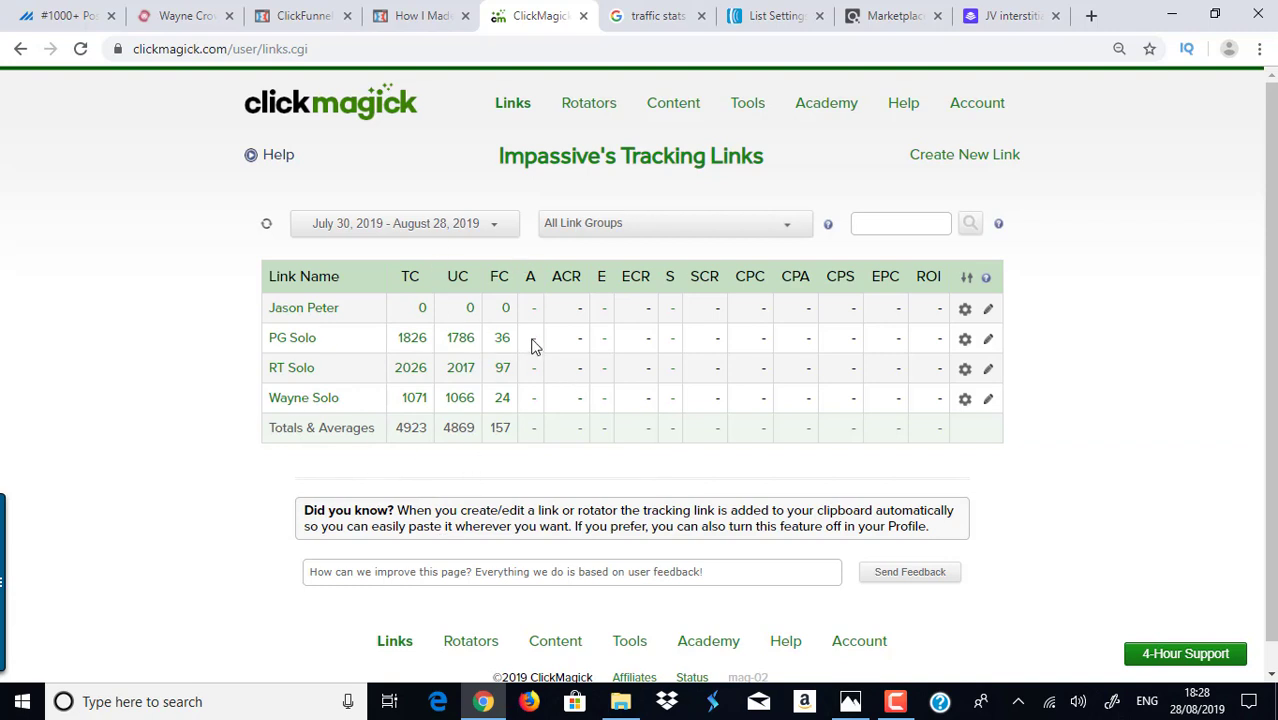
click(84, 8)
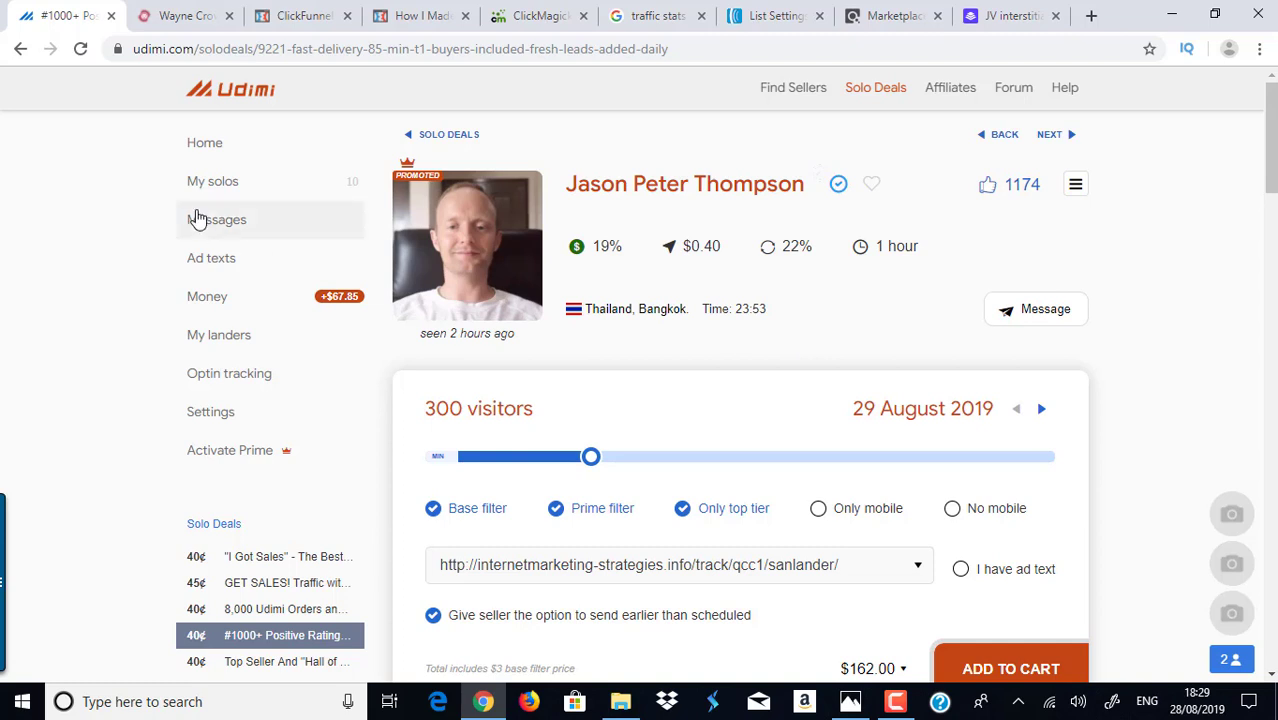
Open the solo ad seller's page on trafficdomination.rocks, close its pop-ups and review the testimonials and Intermediate marketer click packages
click(199, 9)
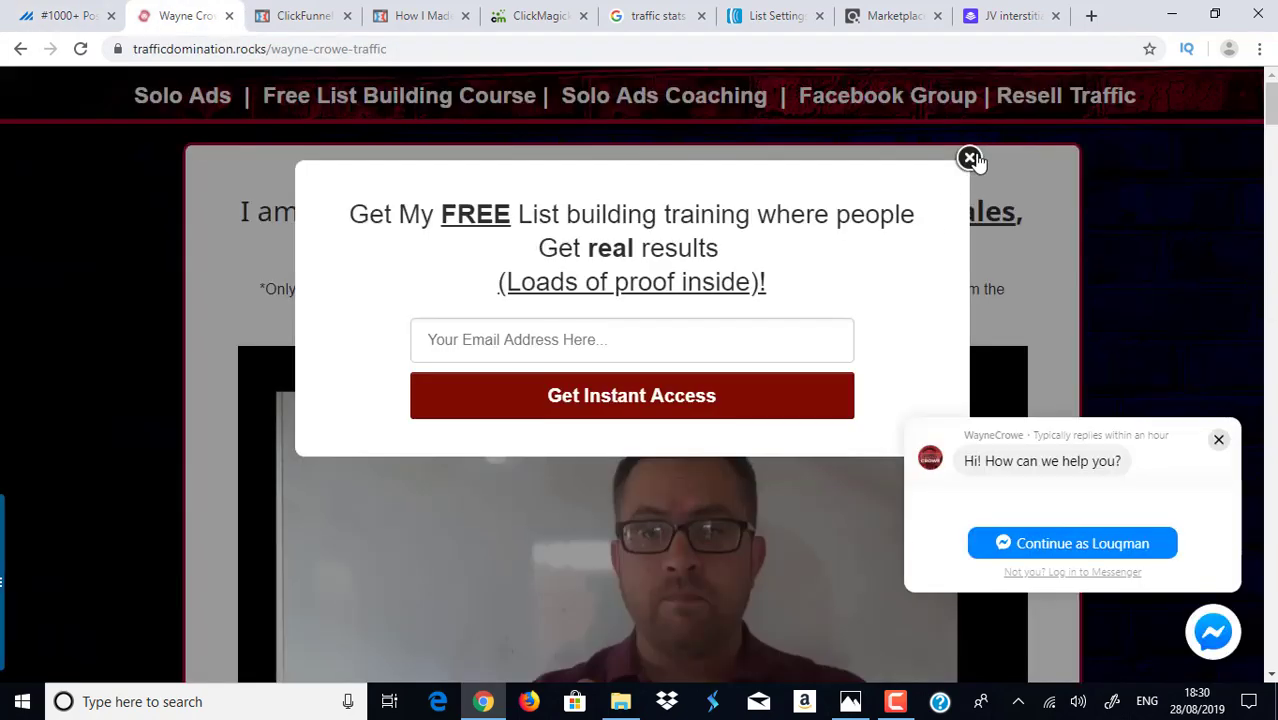
click(969, 158)
click(1219, 441)
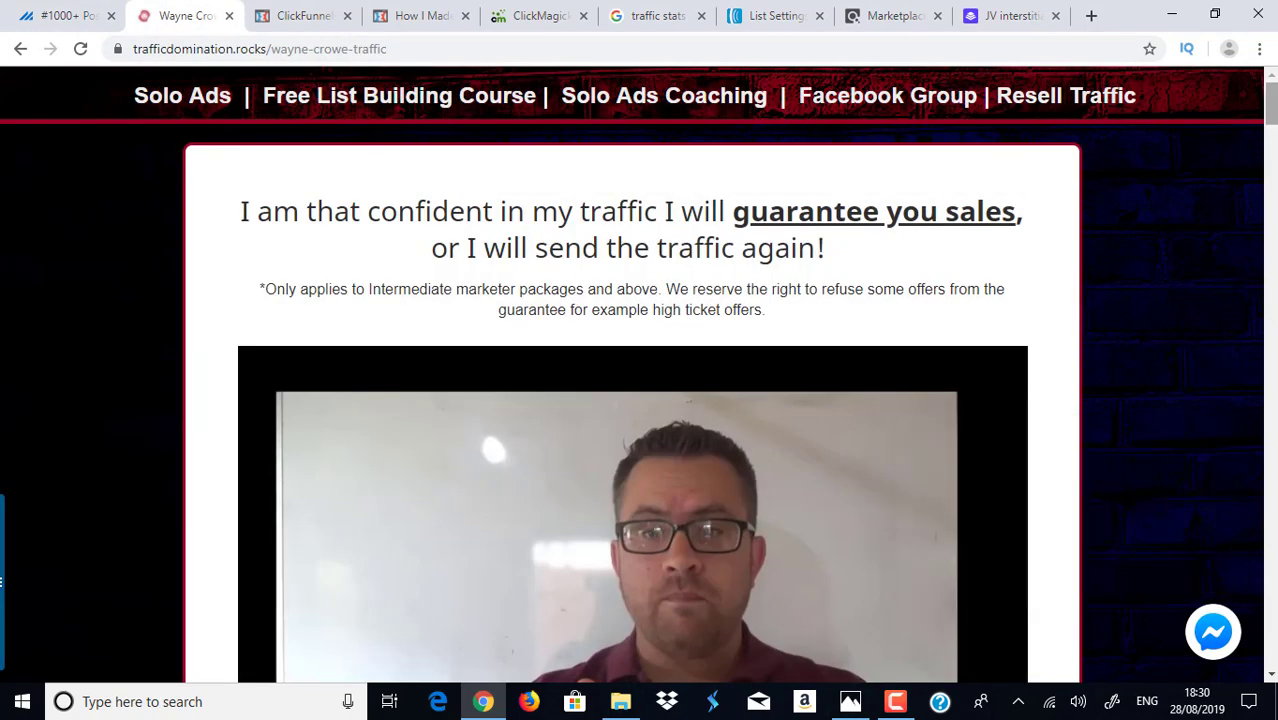
scroll(1219, 441, down, 15)
scroll(632, 405, down, 20)
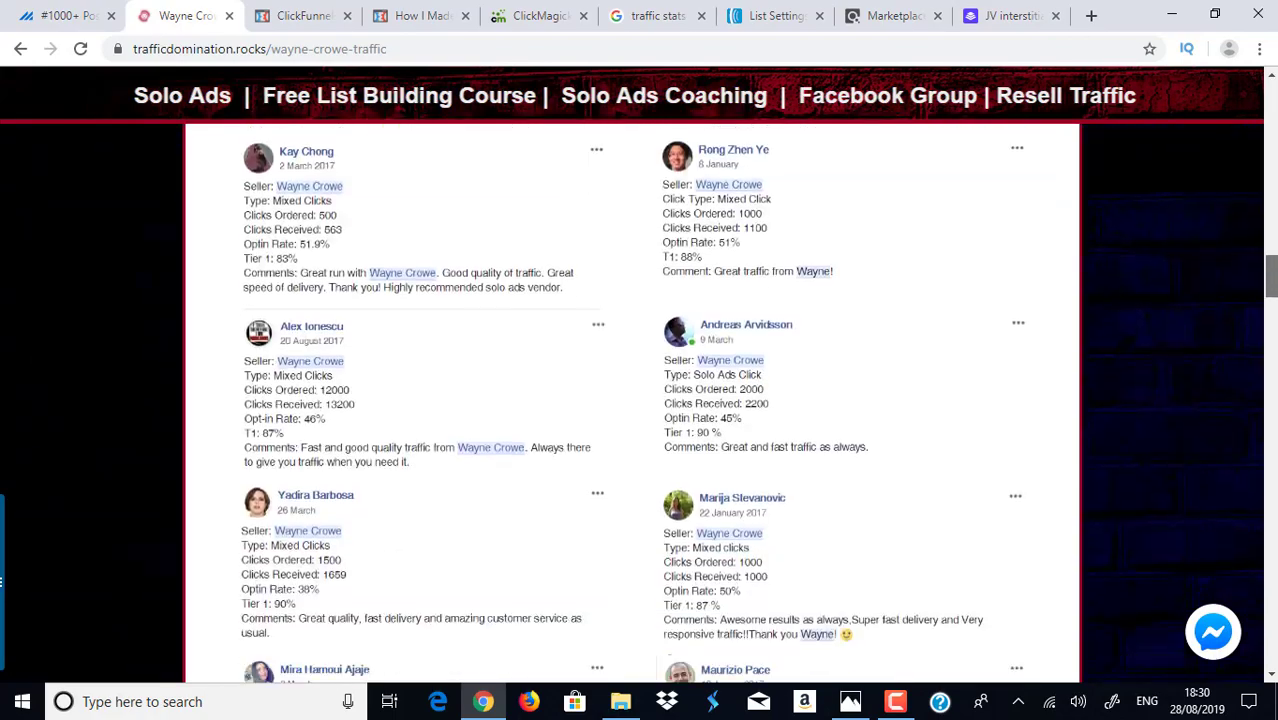
scroll(632, 405, down, 20)
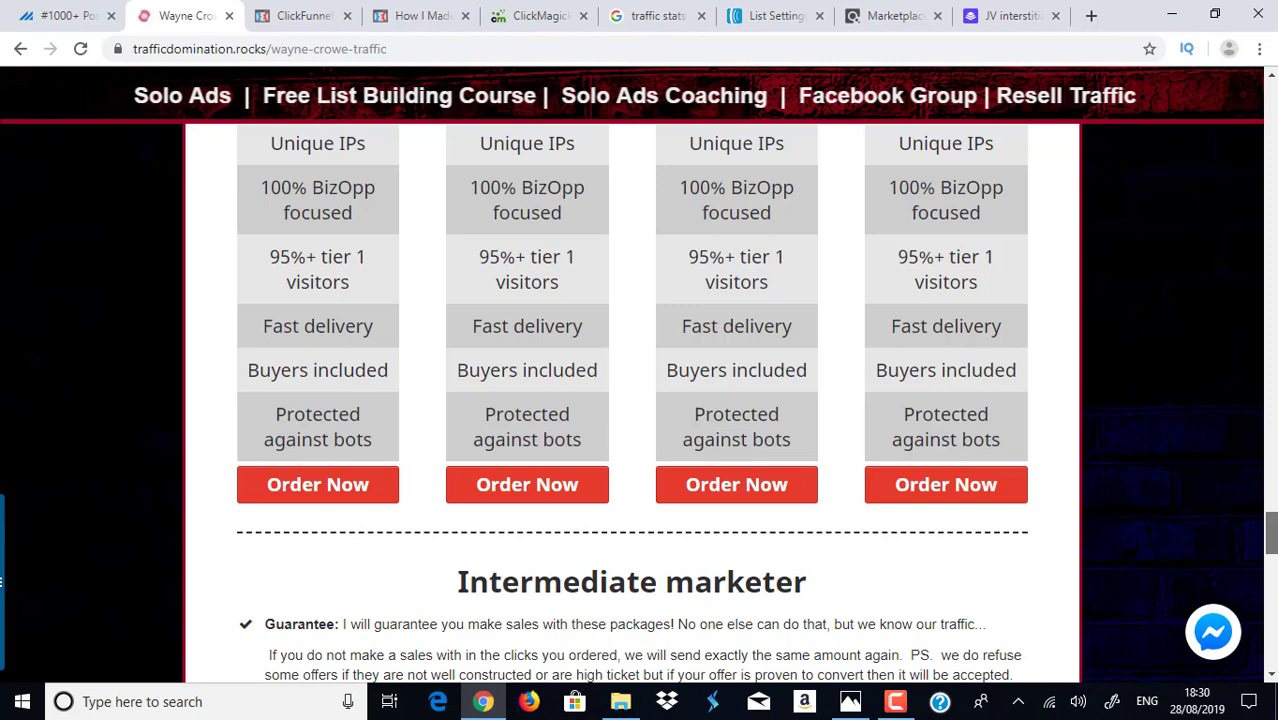
scroll(174, 480, down, 2)
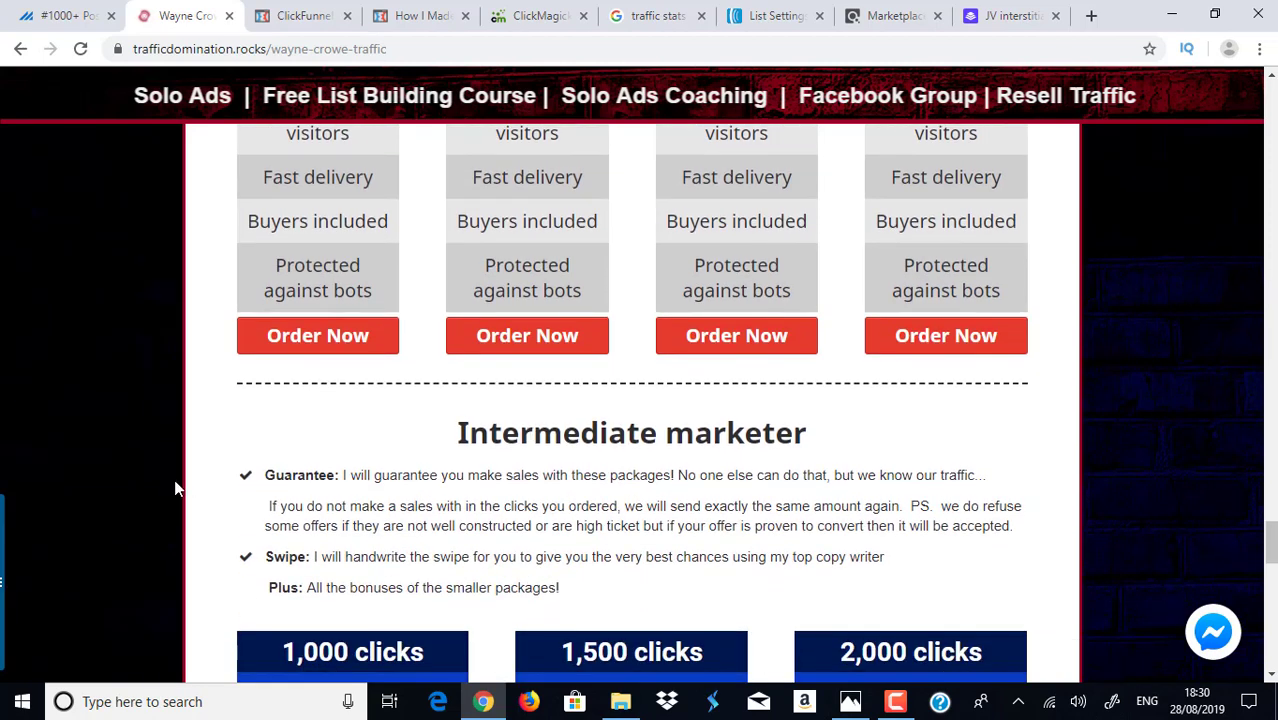
Go back to the Udimi seller profile and read the explanation of the seller's sales percentage
click(46, 11)
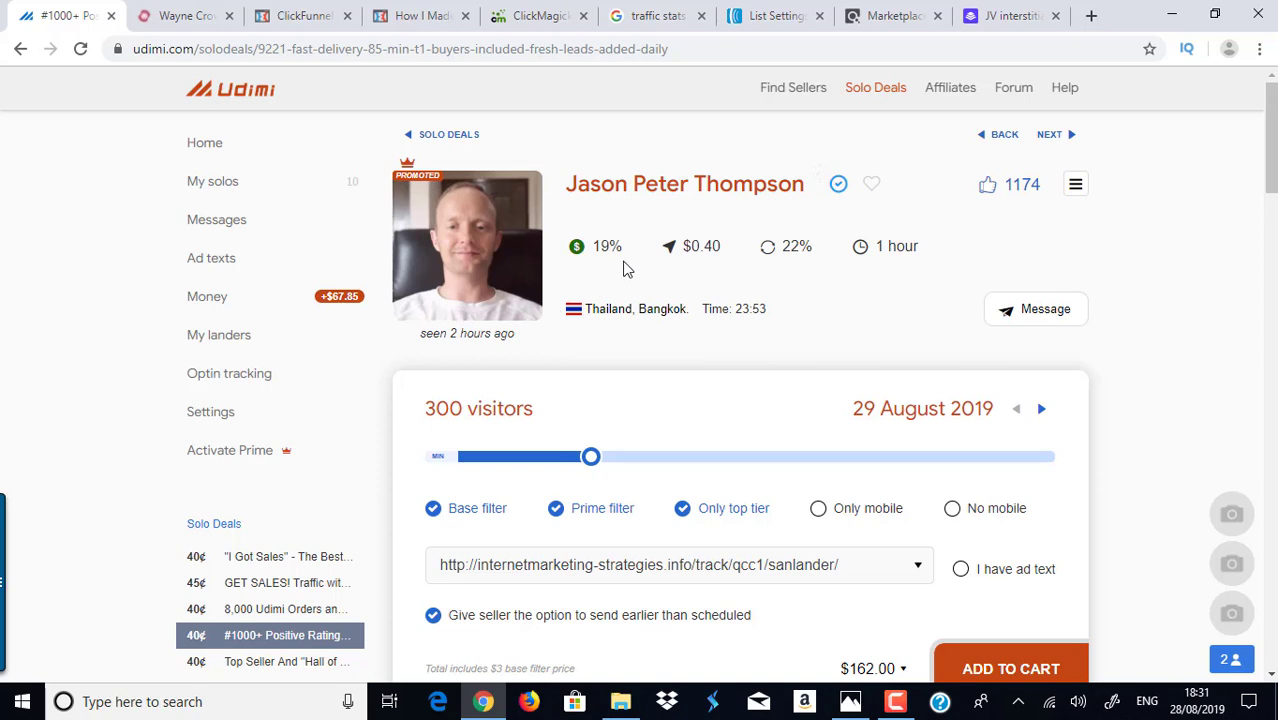
mouse_move(601, 253)
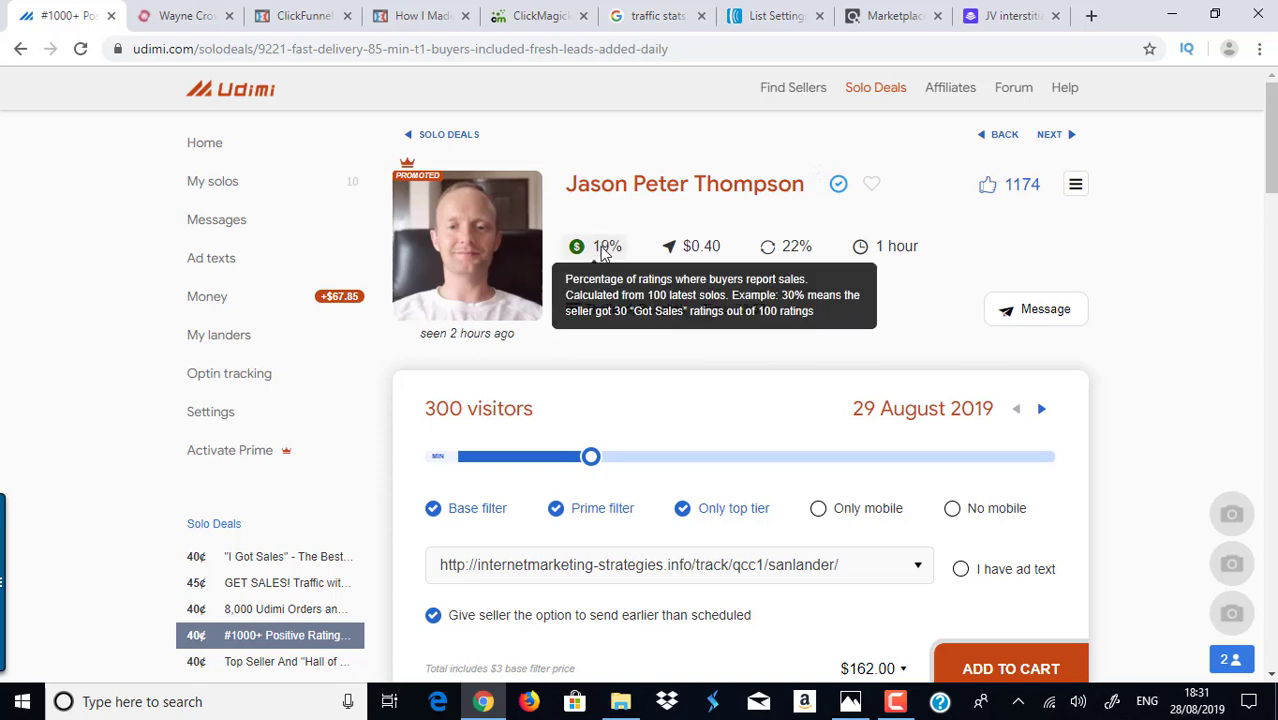
Switch from the Udimi deal to the ClickMagick tracking links and review the click statistics of the solo ad sellers
mouse_move(686, 513)
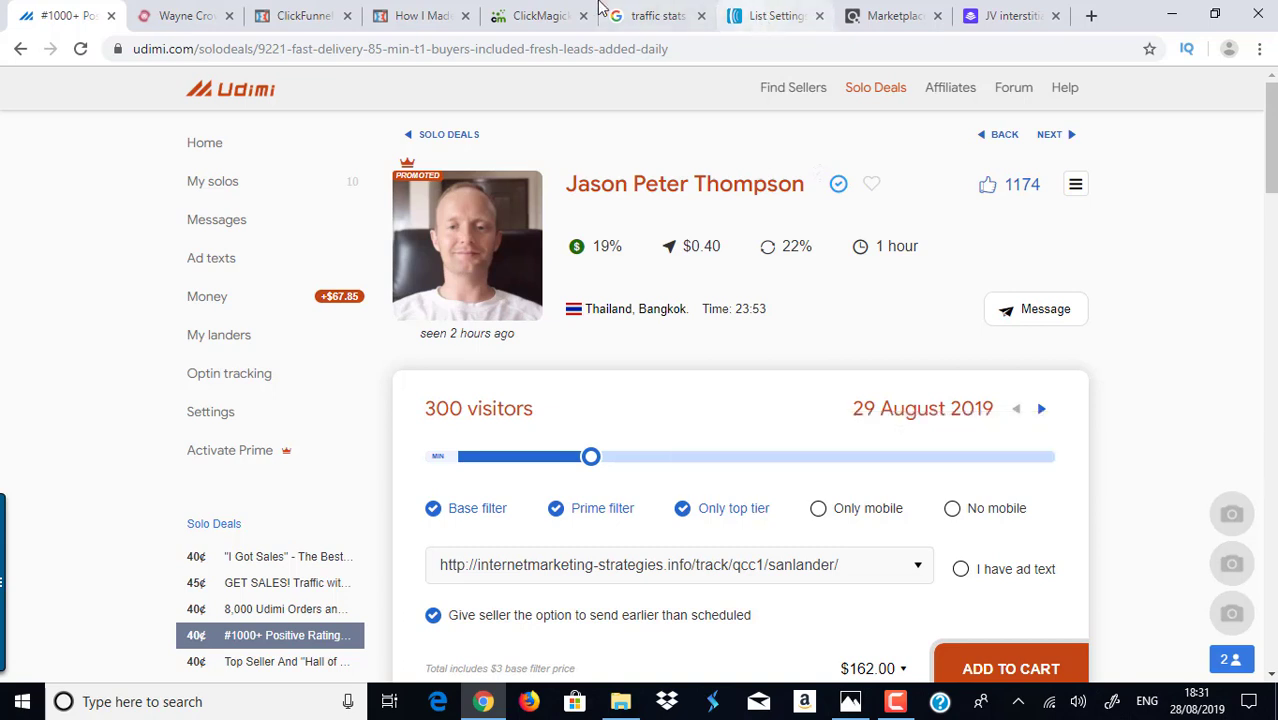
click(540, 15)
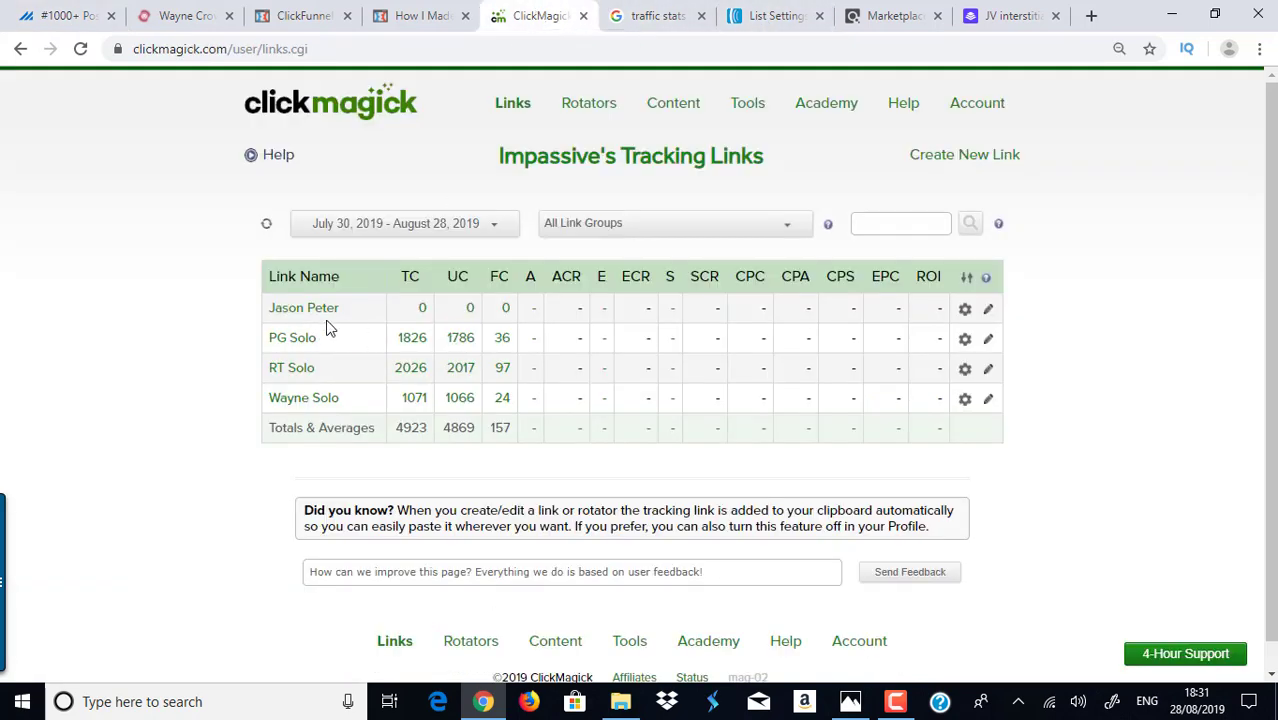
mouse_move(334, 323)
Return to the trafficdomination.rocks seller page and compare the click packages from the 100-click to the 10,000-click offers
click(42, 14)
click(153, 12)
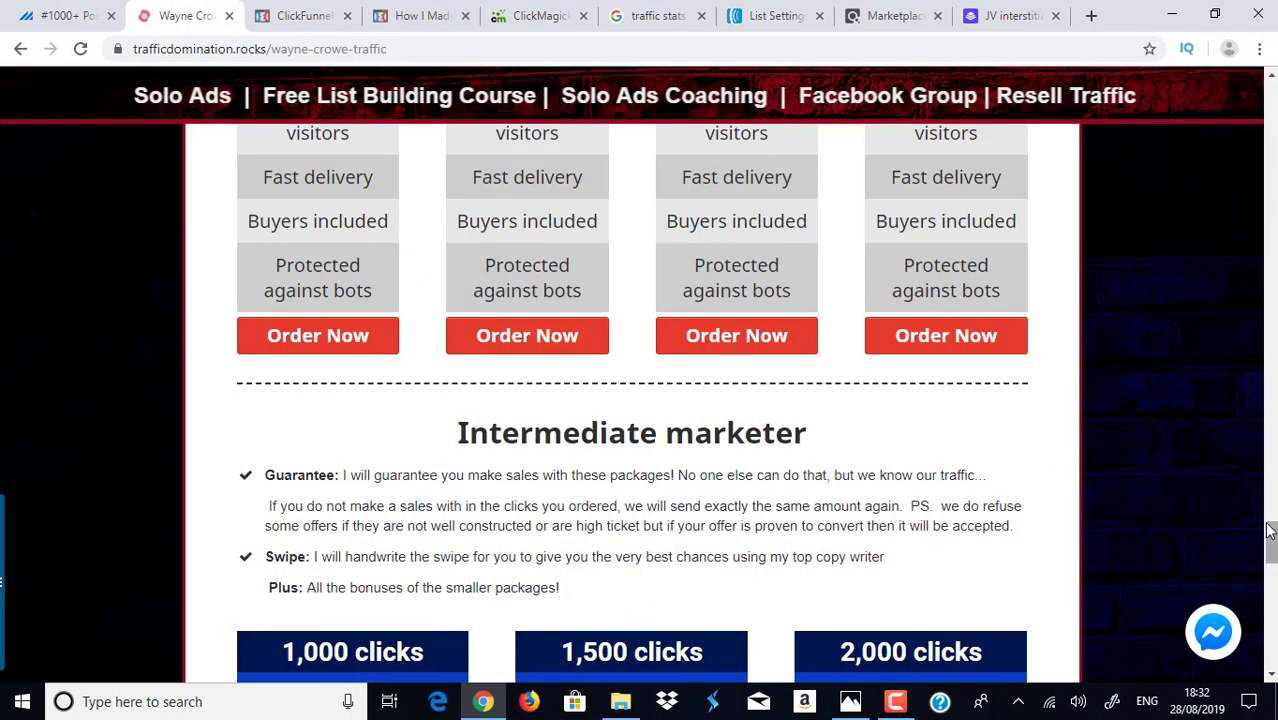
click(1271, 568)
drag(1273, 568, 1271, 618)
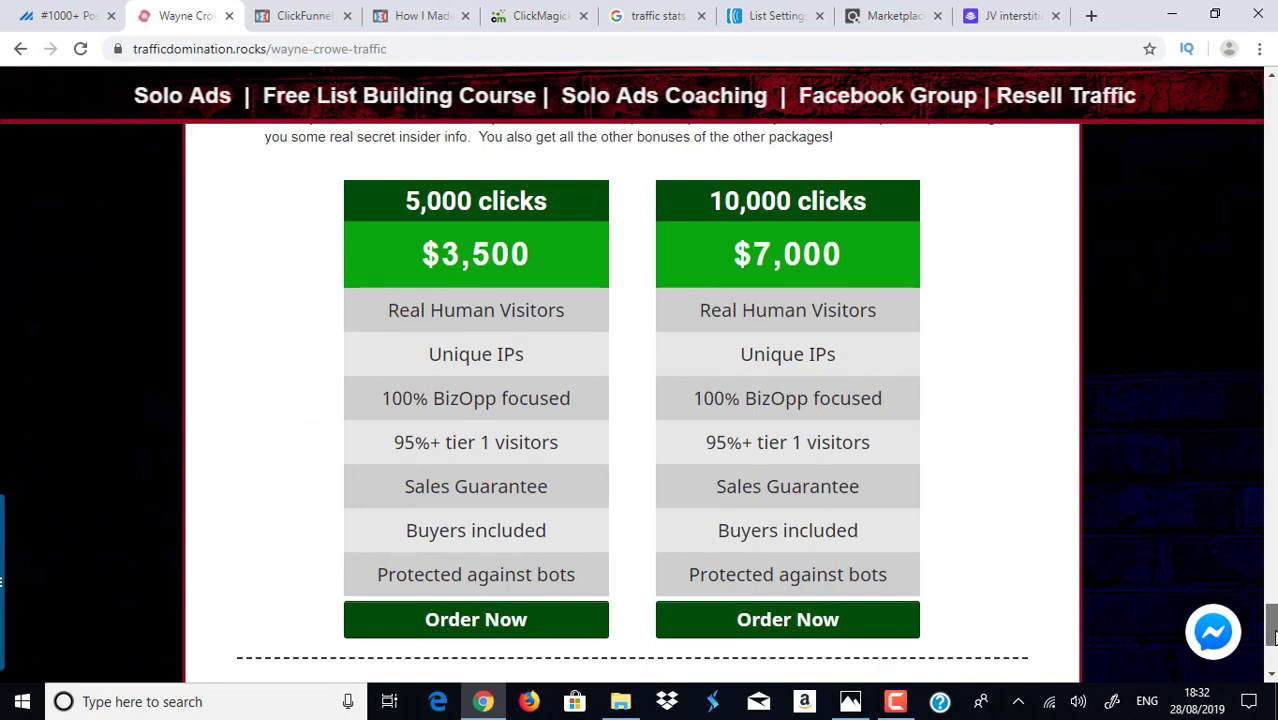
drag(1271, 640, 1270, 520)
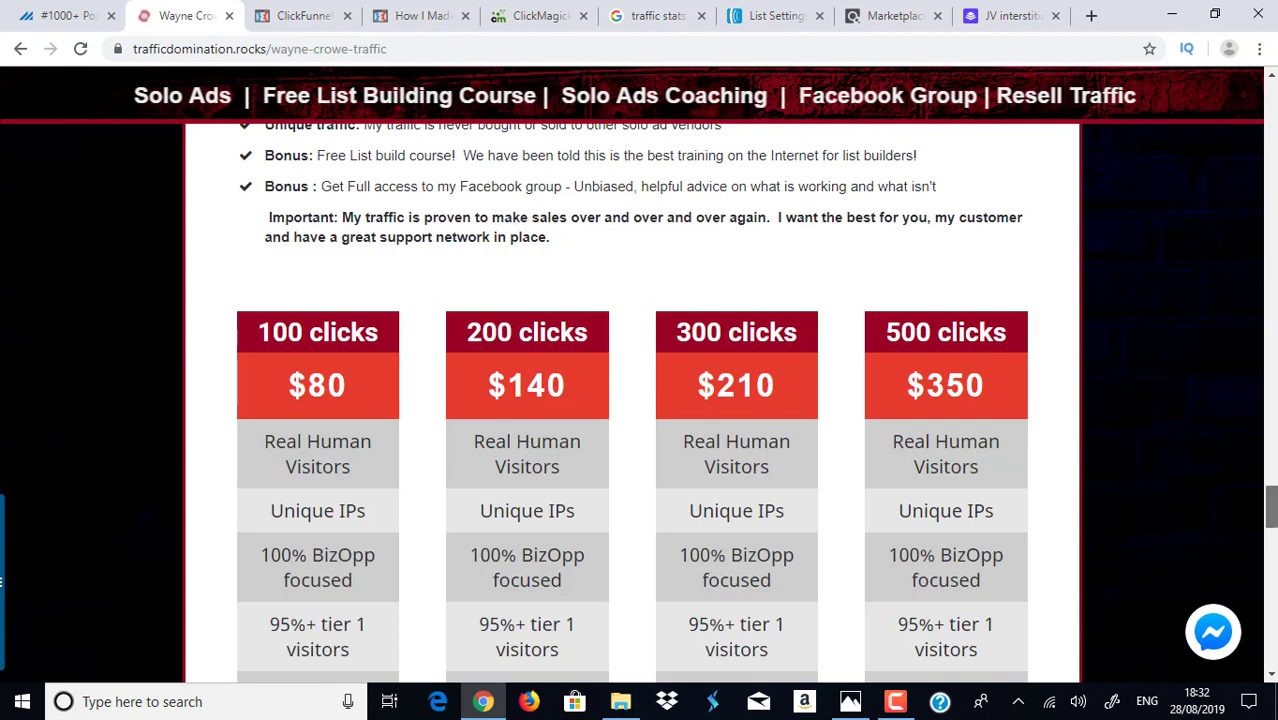
drag(1270, 505, 1270, 609)
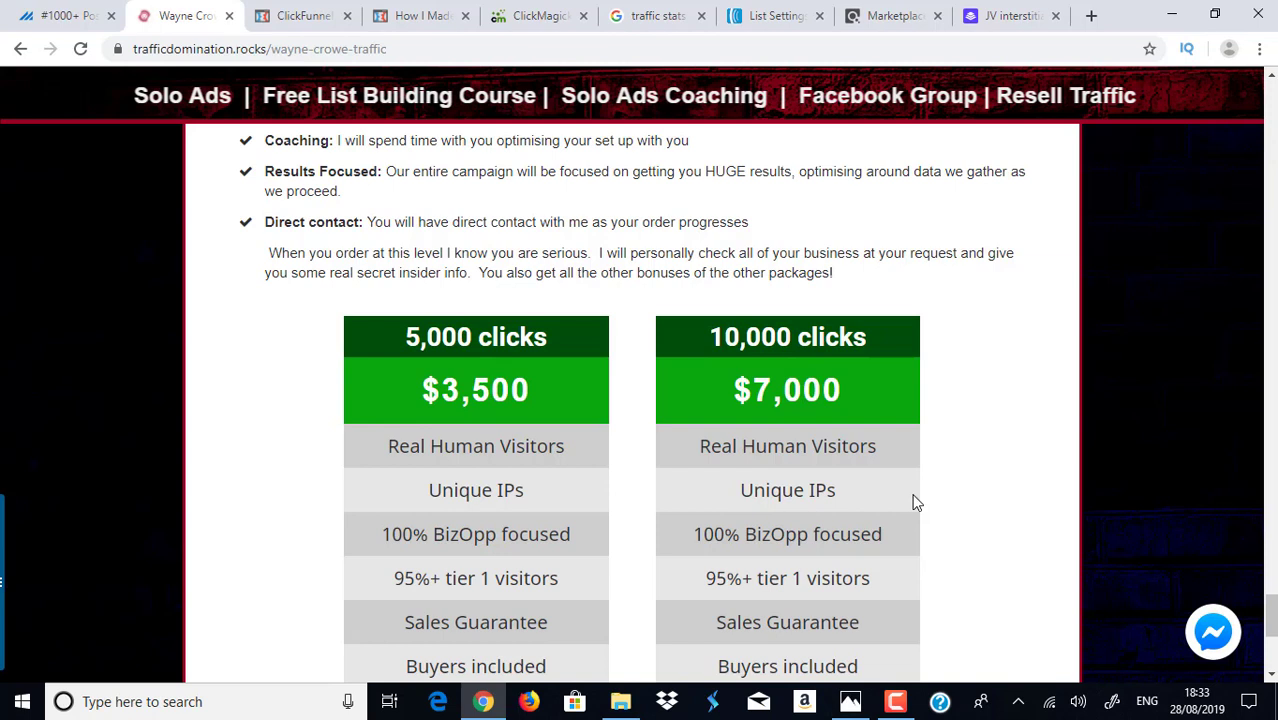
Load facebook.com in place of the ClickBank University JV page, then switch to the Subscribed button image in Photos
click(1007, 12)
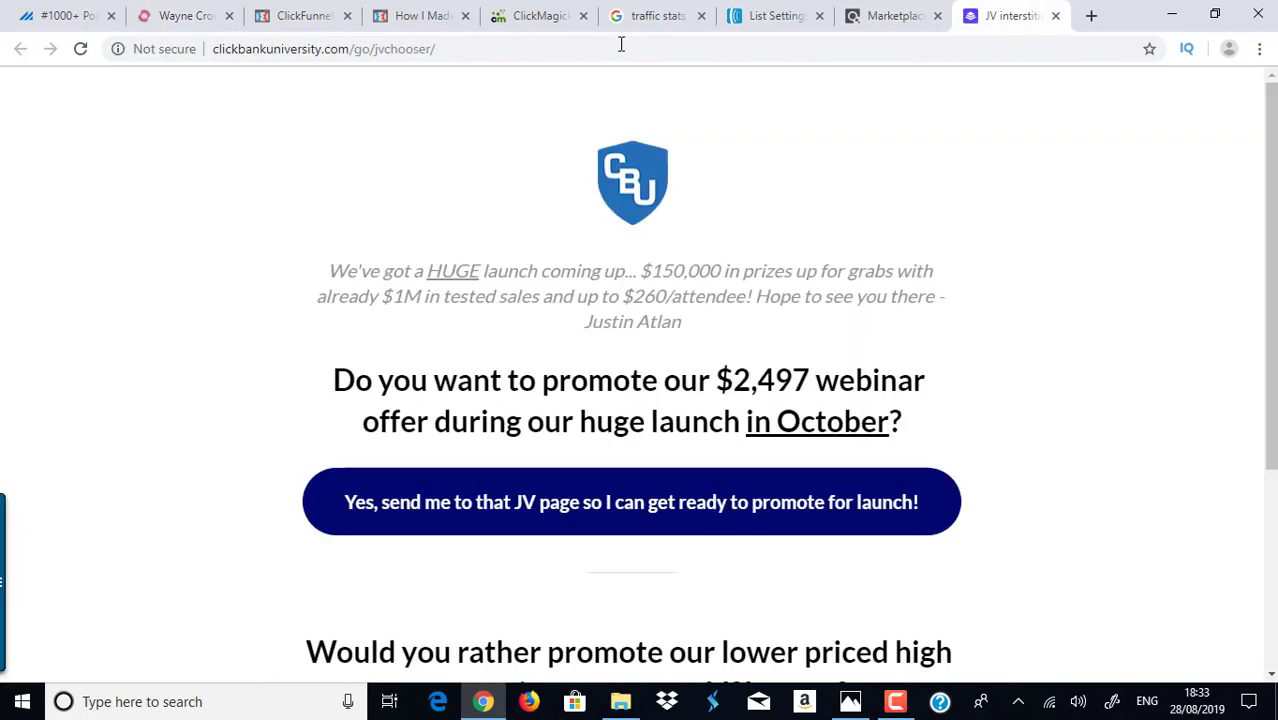
click(593, 50)
text(face)
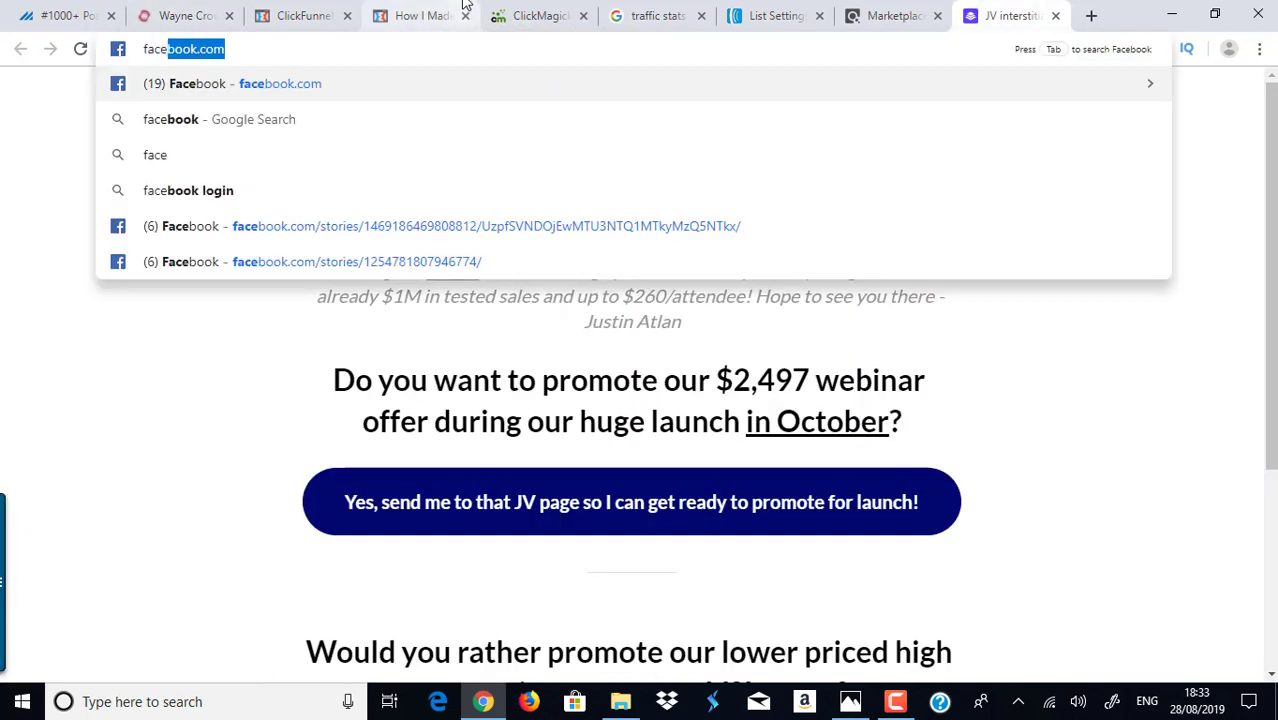
key(Return)
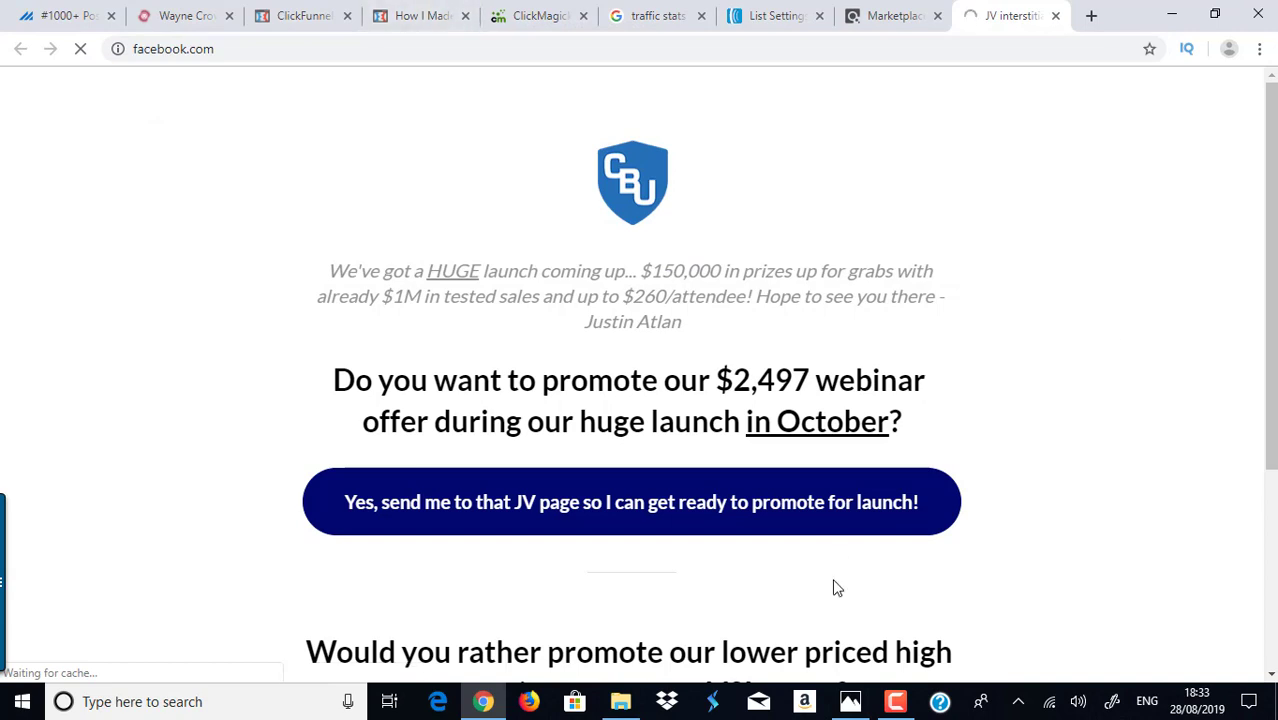
click(850, 701)
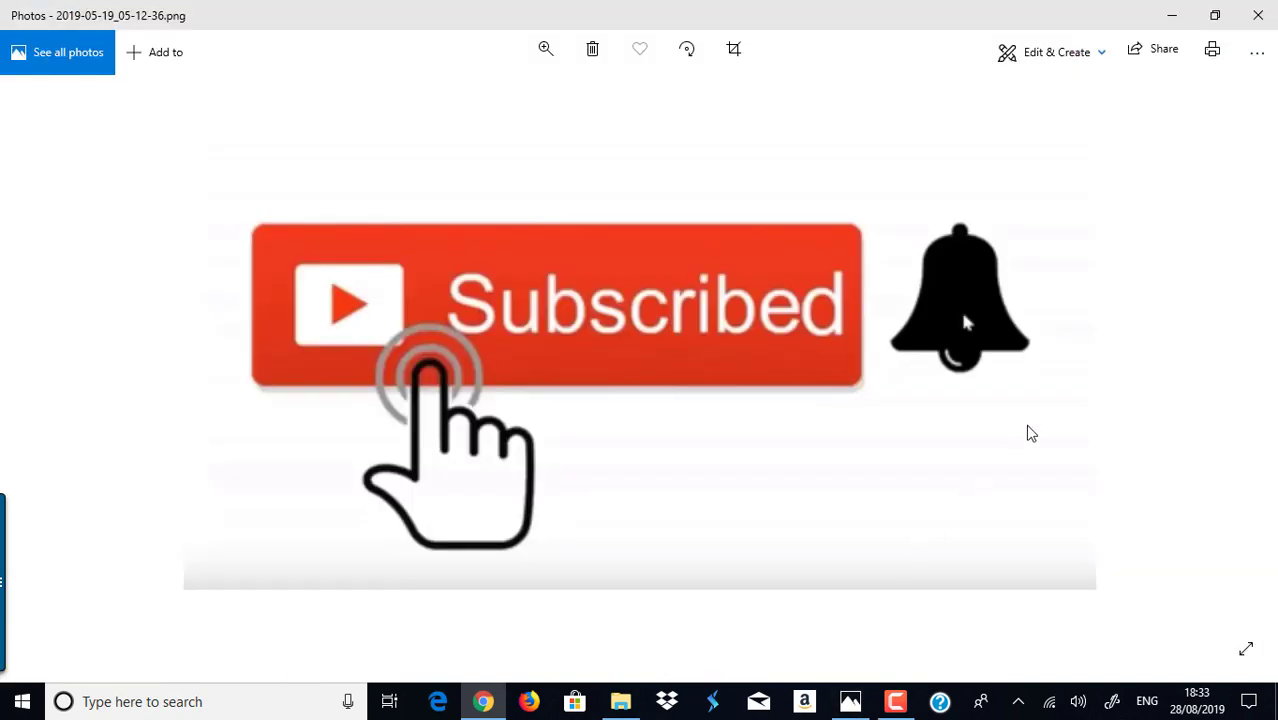